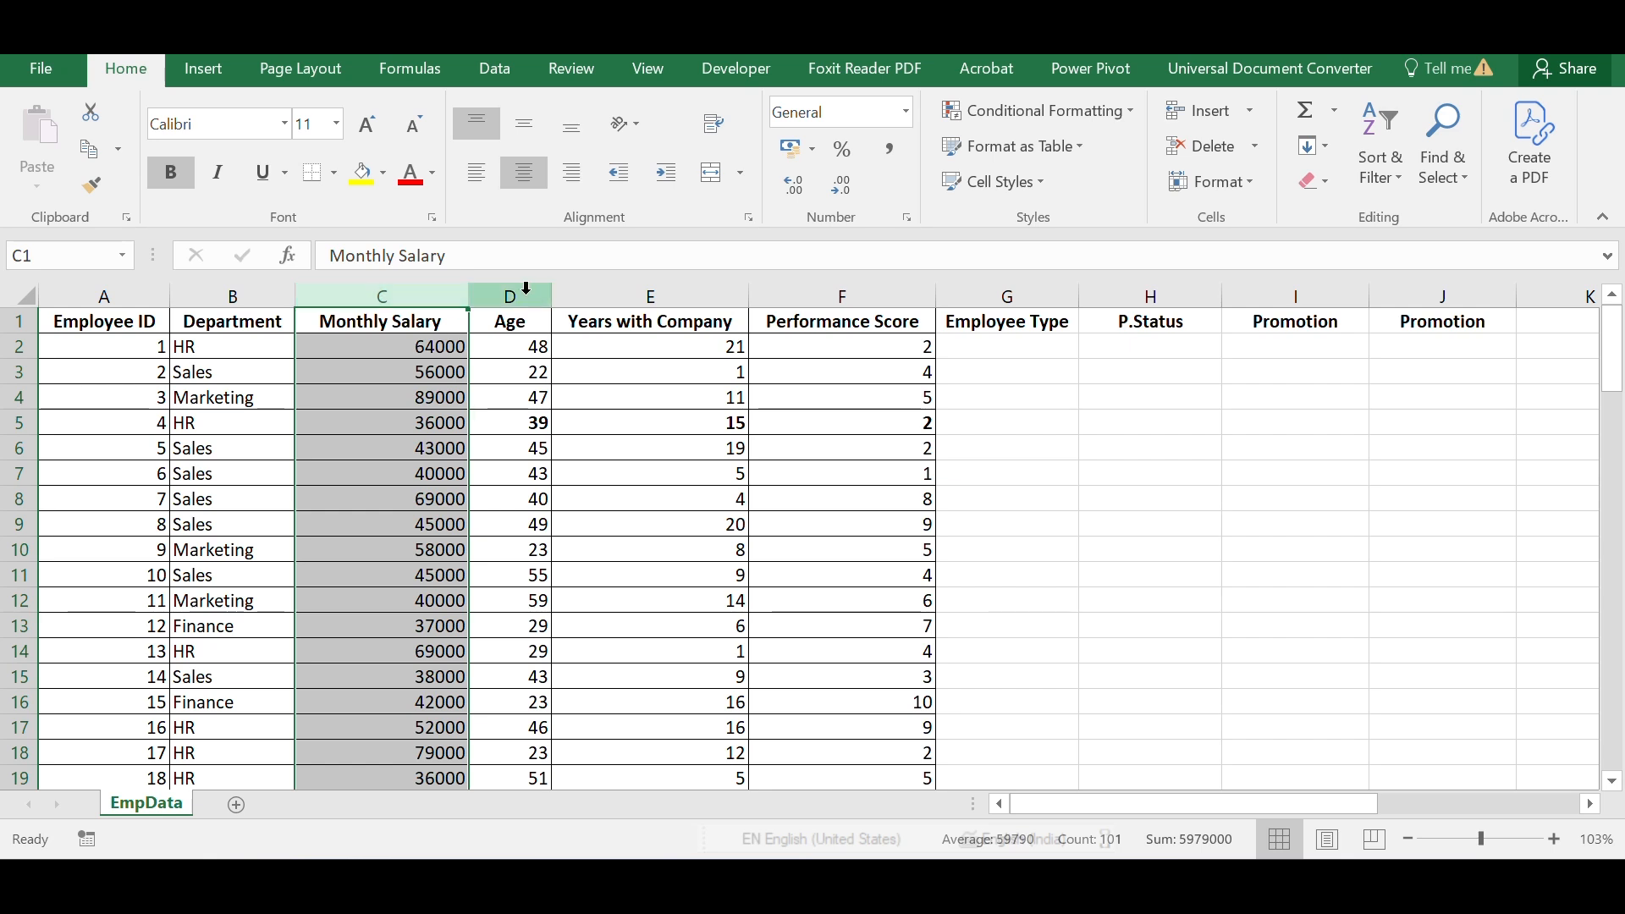
Examine the Age, Years with Company and Performance Score columns and the empty Employee Type cell G2.
{"action": "left_click", "coordinate": [525, 290]}
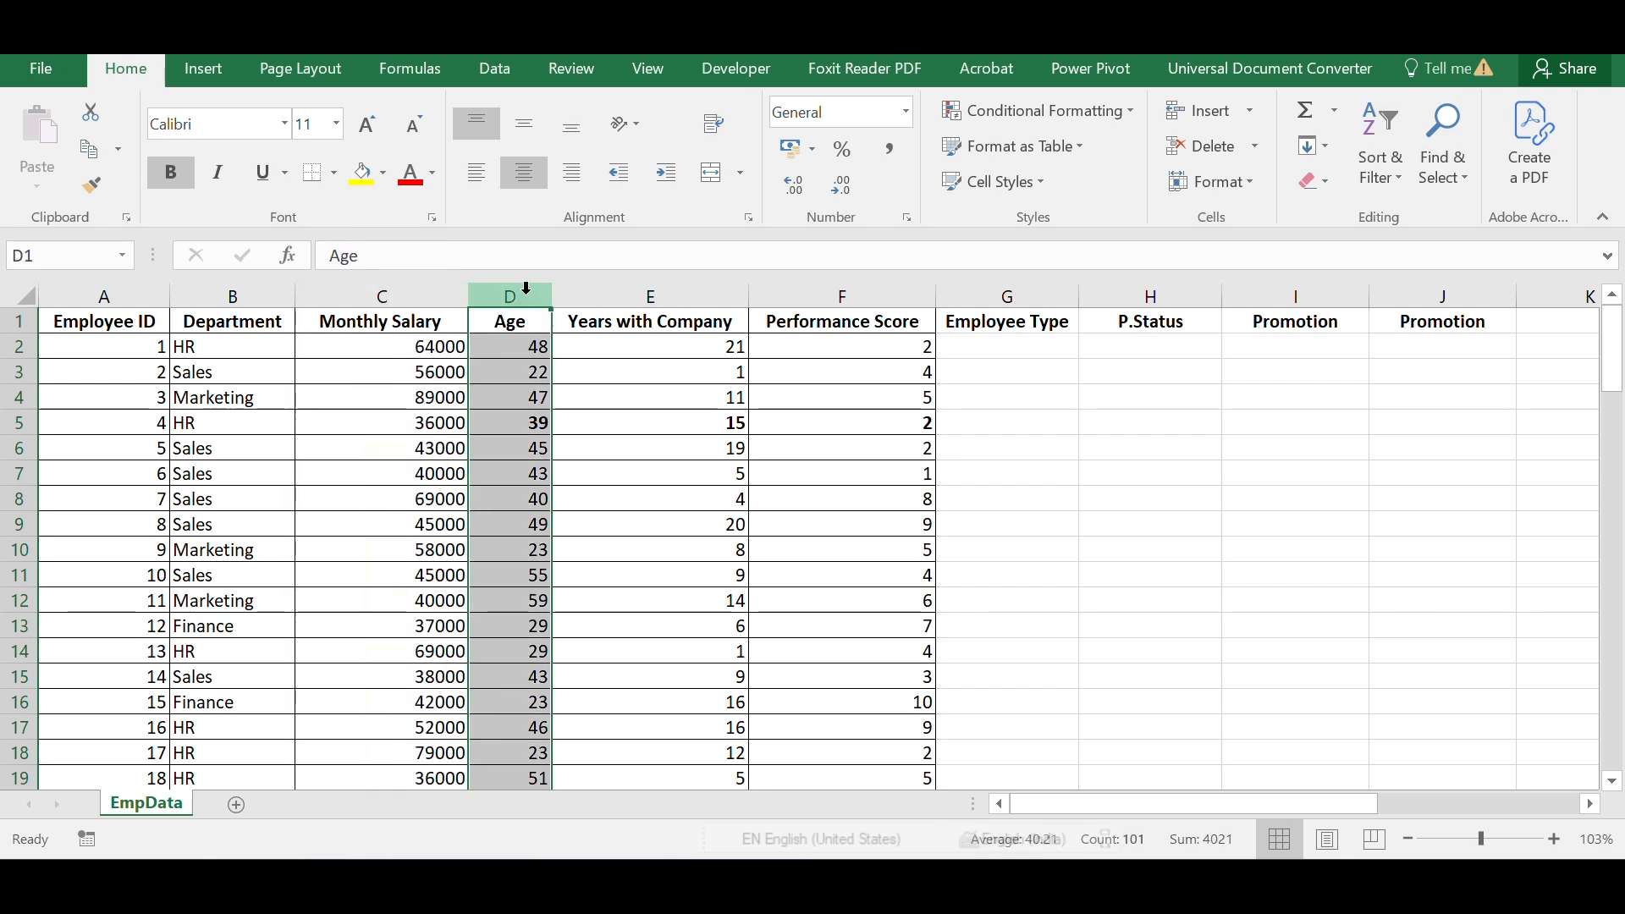
{"action": "left_click", "coordinate": [645, 295]}
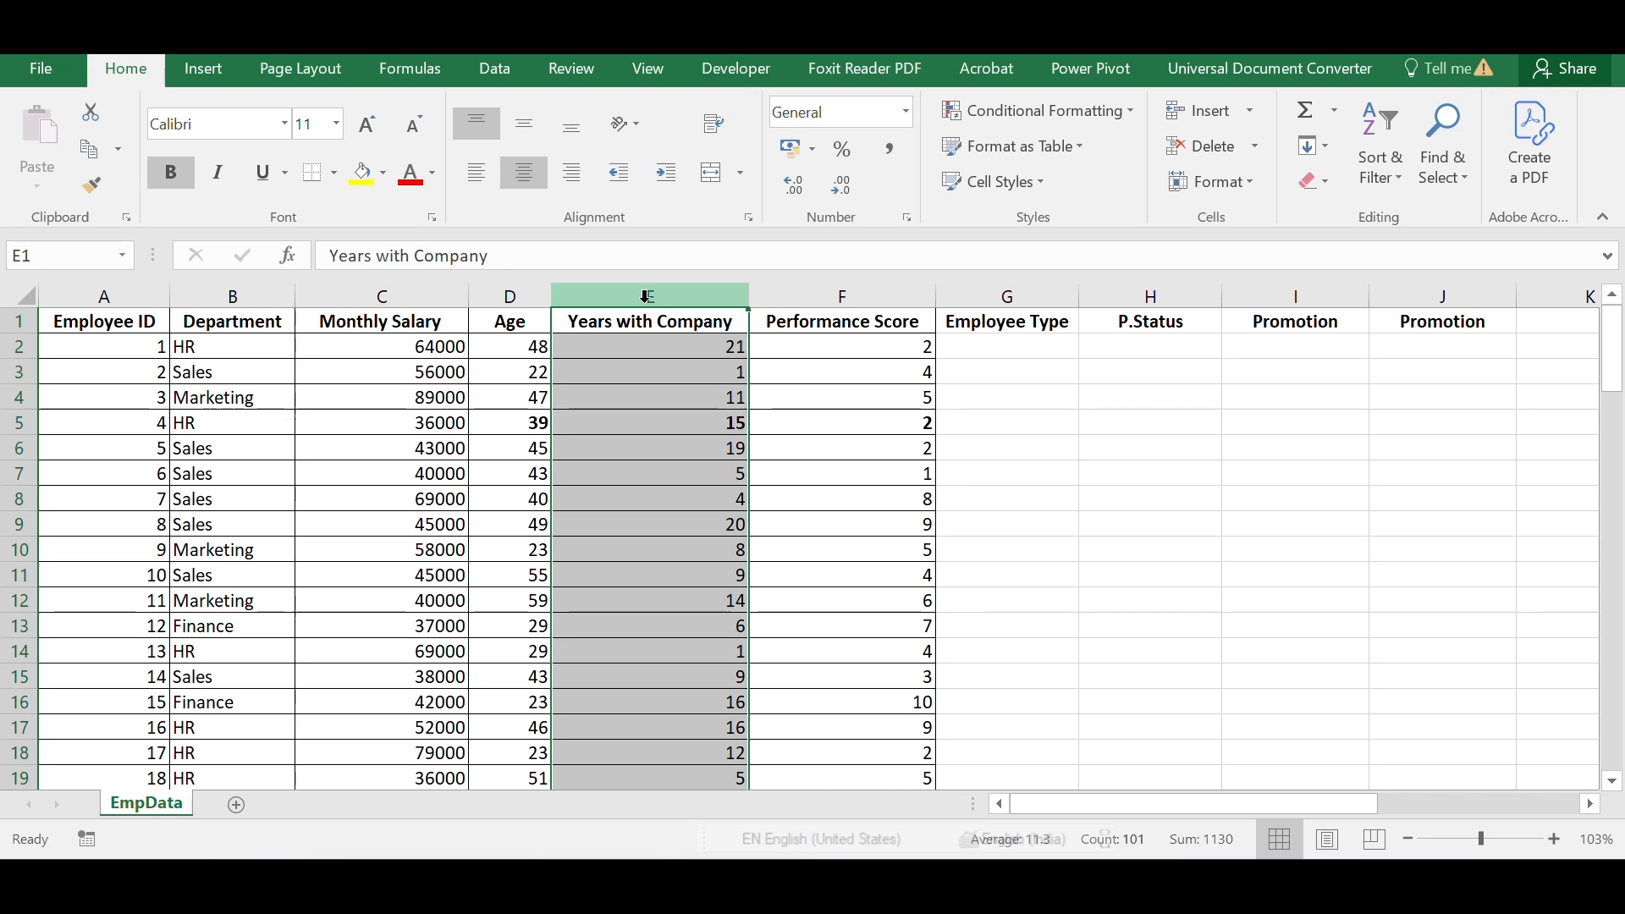
{"action": "left_click", "coordinate": [845, 297]}
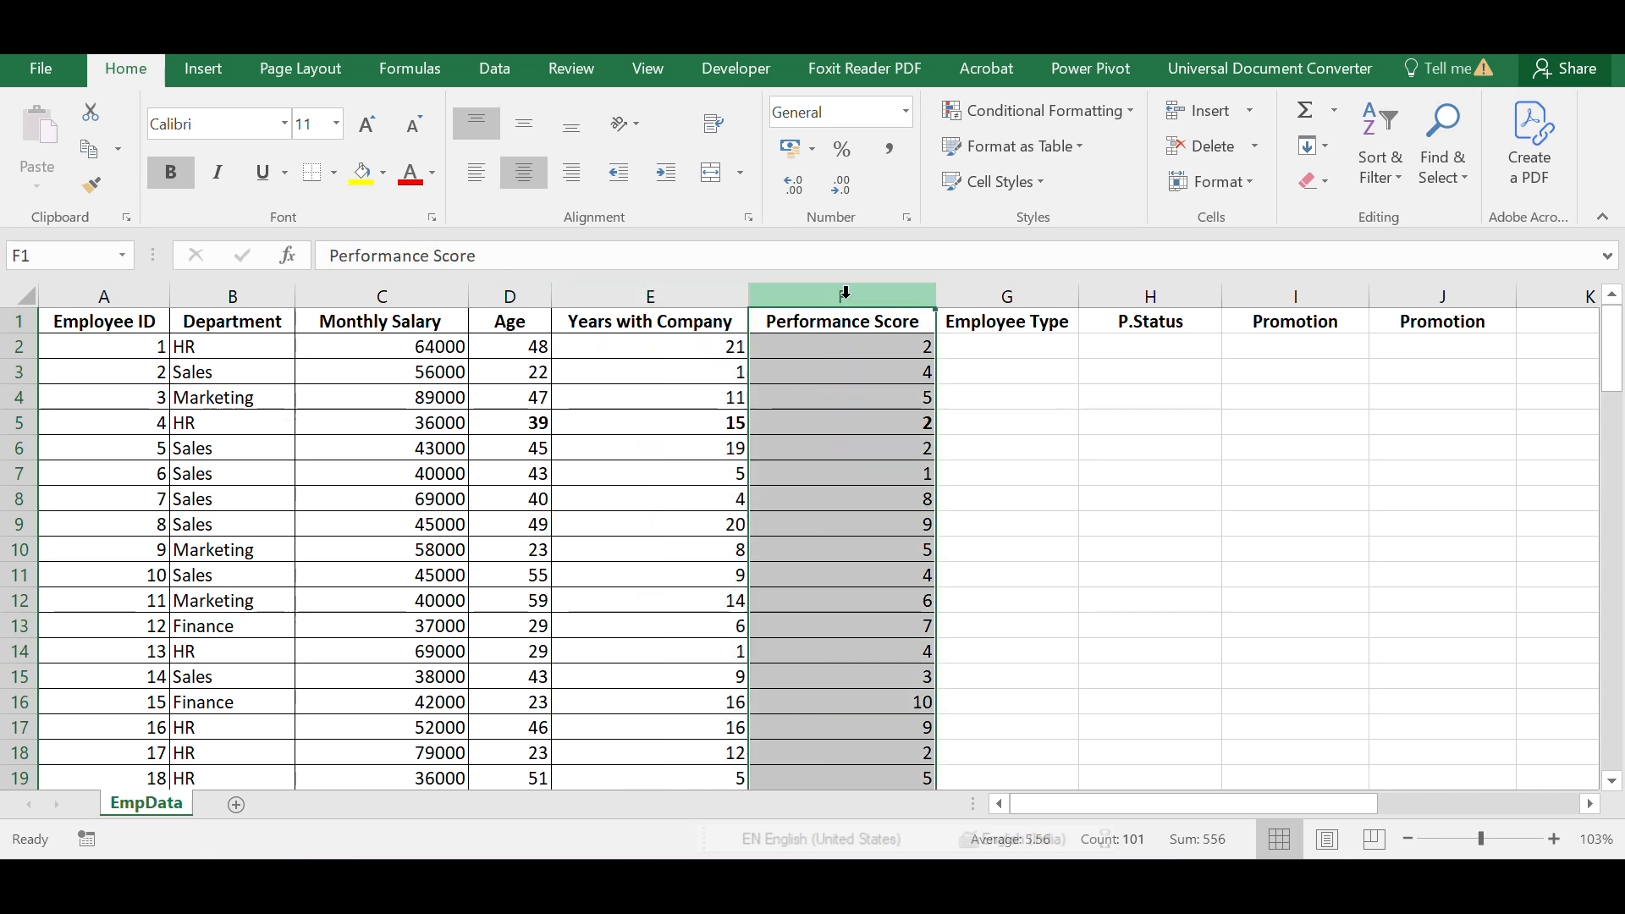
{"action": "left_click", "coordinate": [1015, 344]}
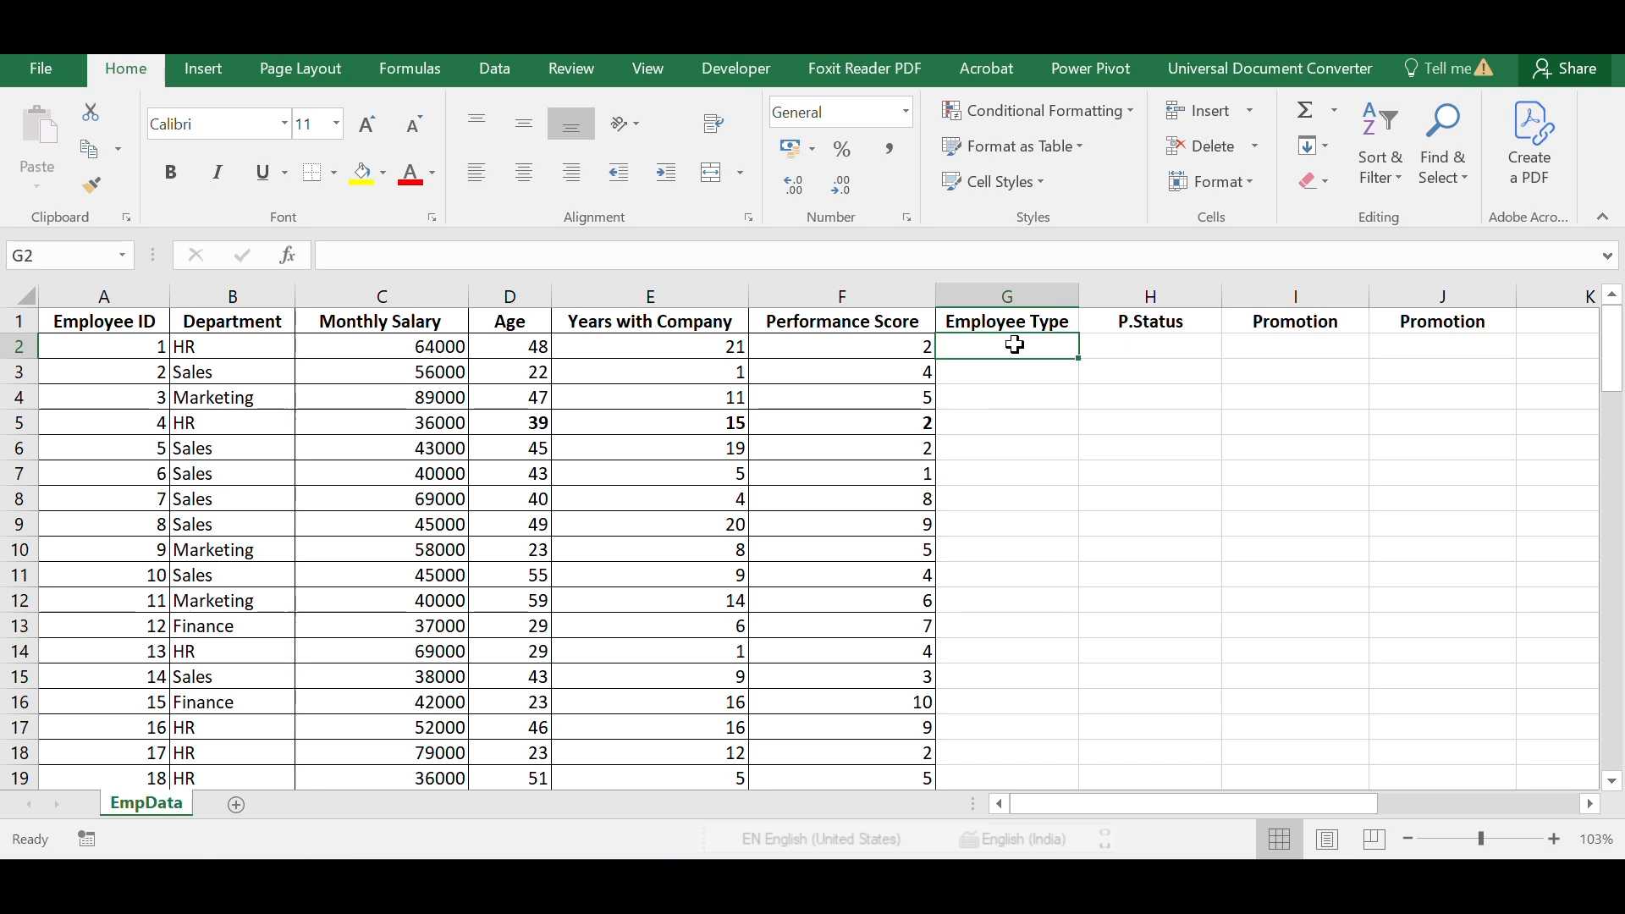
{"action": "left_click", "coordinate": [610, 350]}
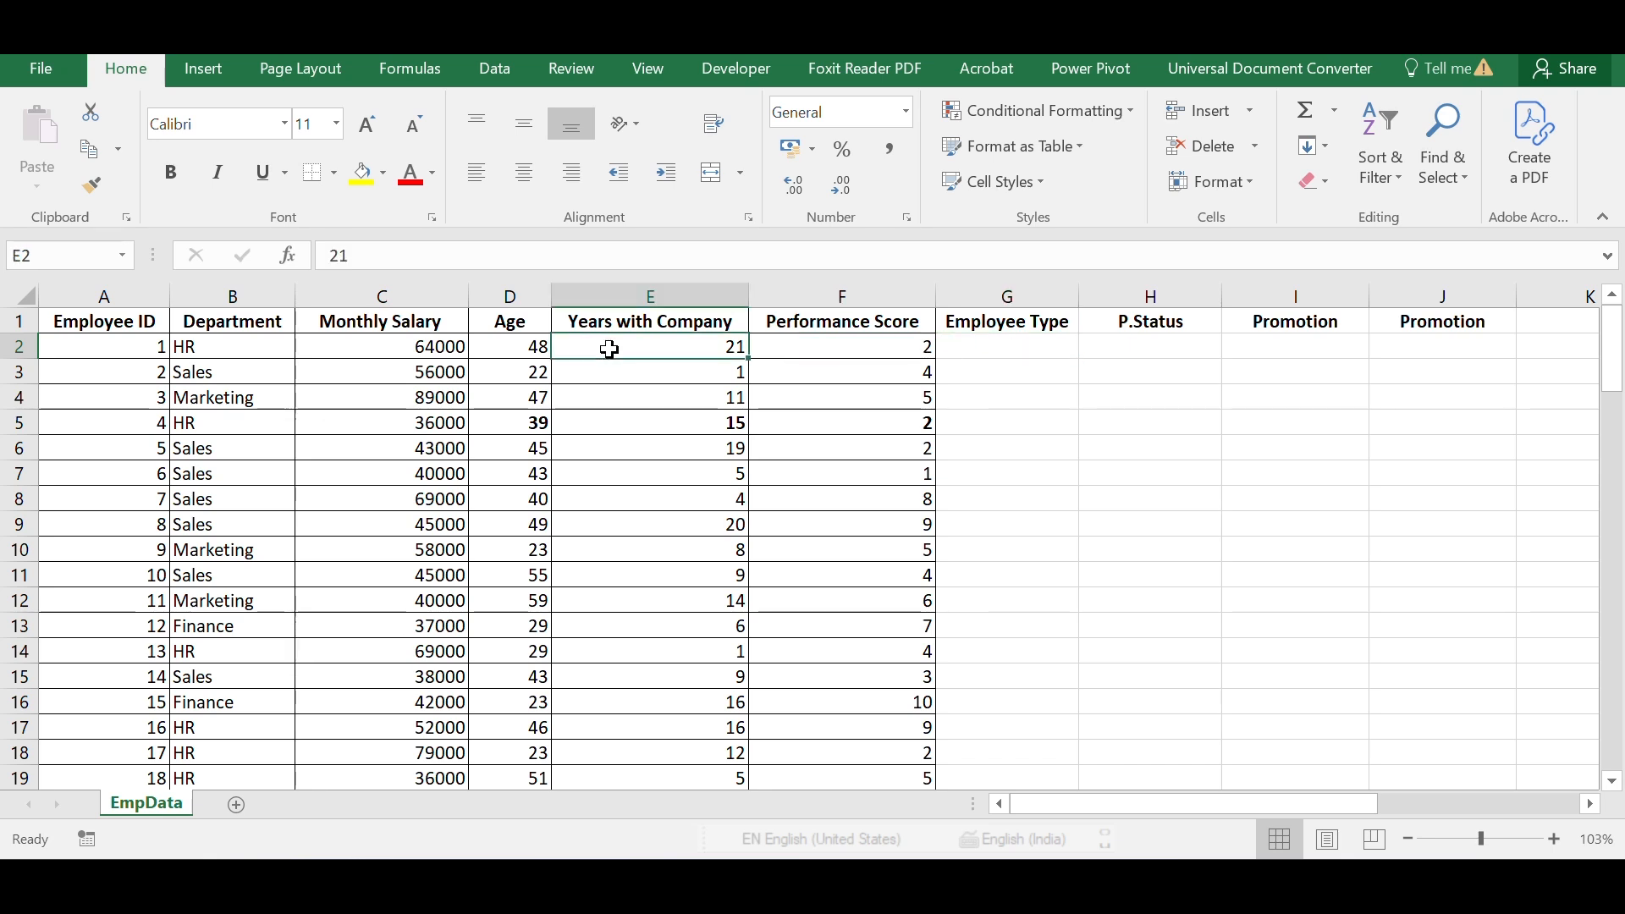
{"action": "left_click", "coordinate": [491, 359]}
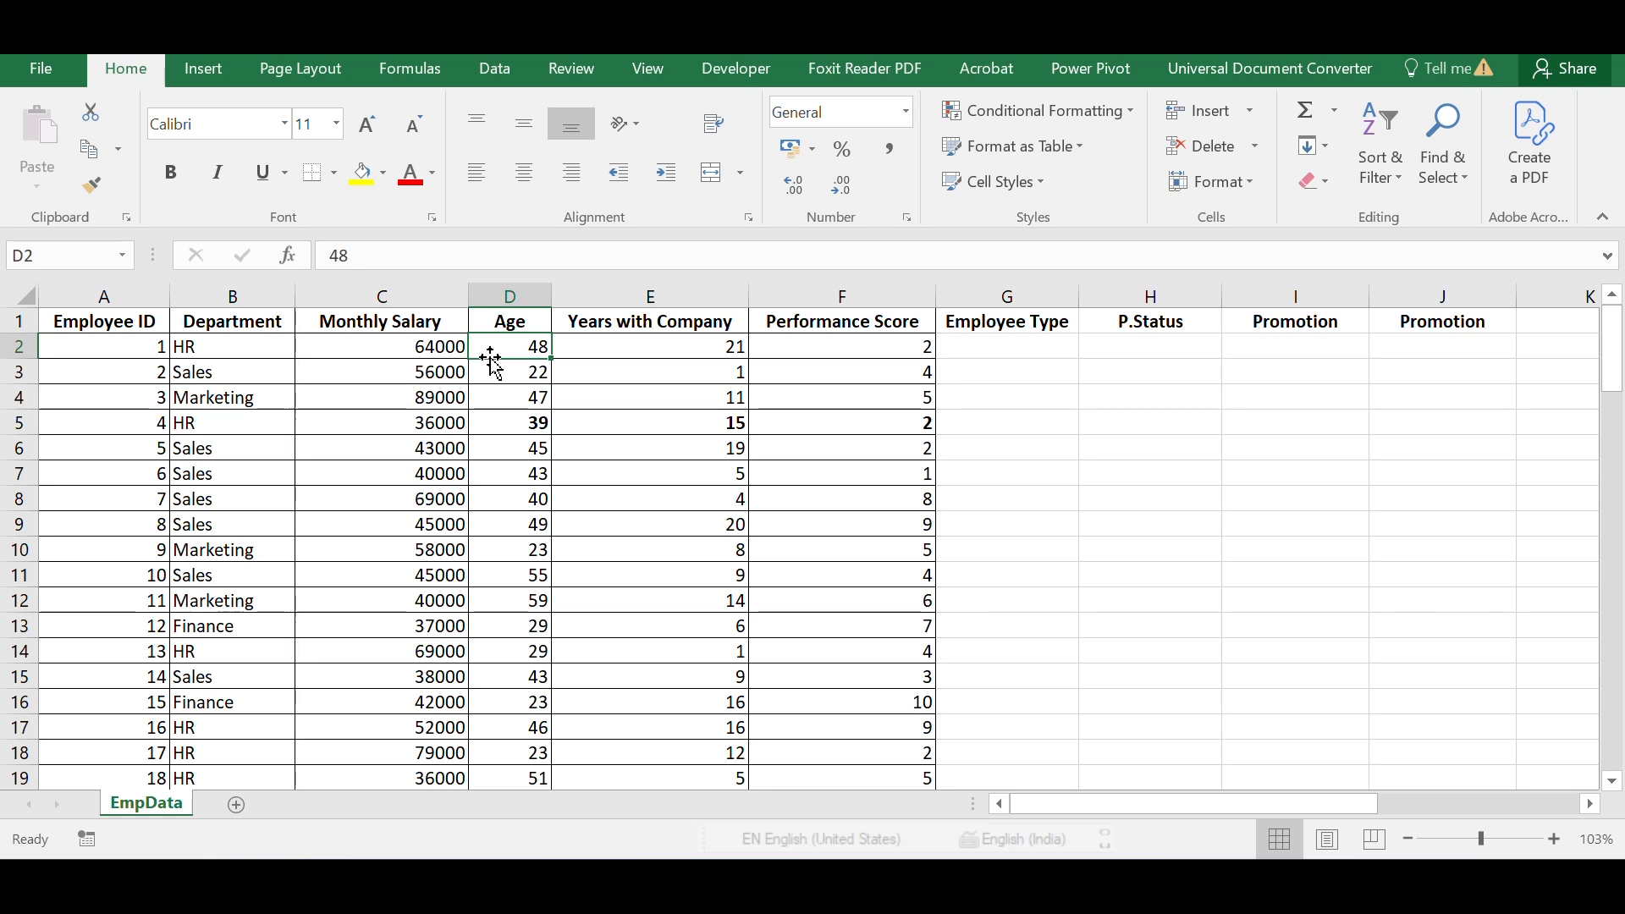
{"action": "left_click", "coordinate": [518, 298]}
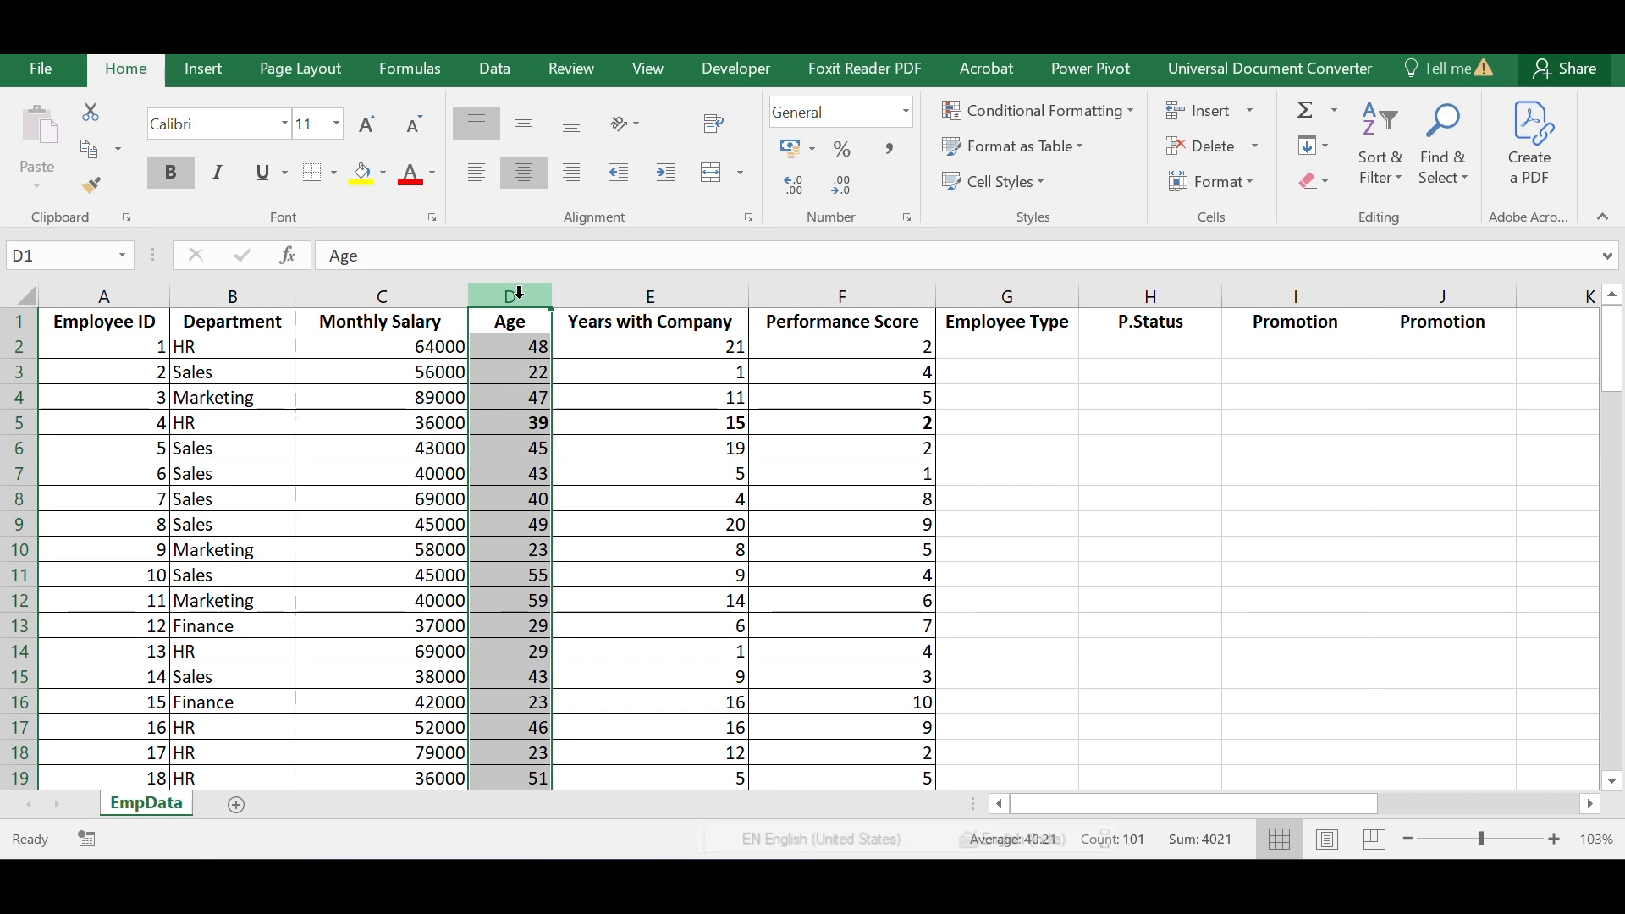
{"action": "left_click", "coordinate": [624, 292]}
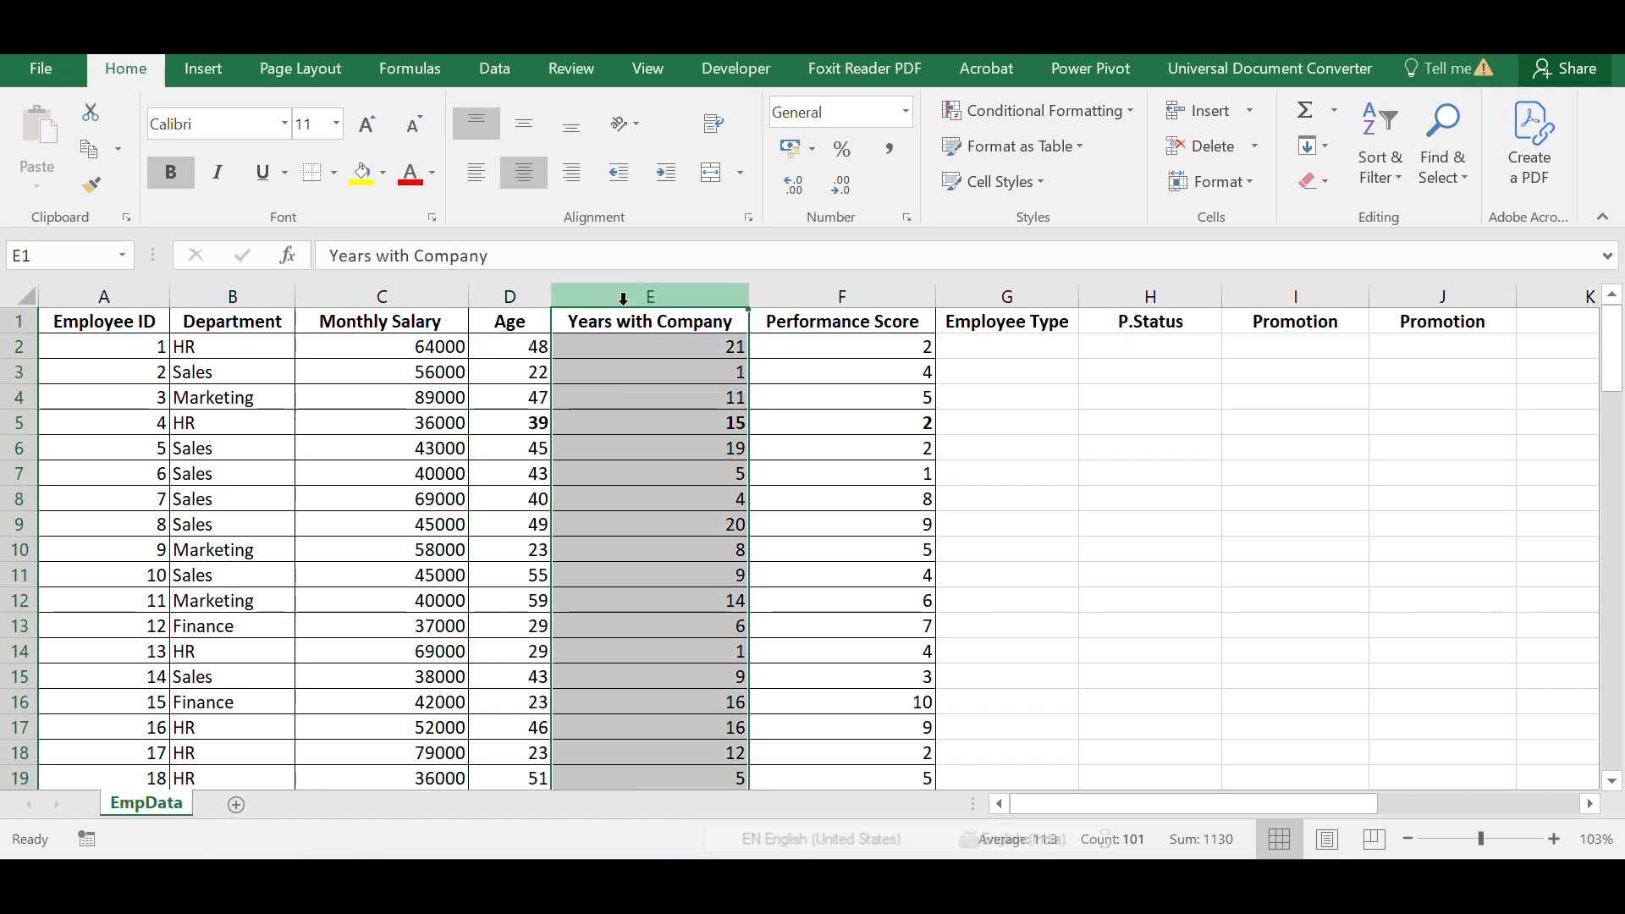
{"action": "left_click", "coordinate": [618, 350]}
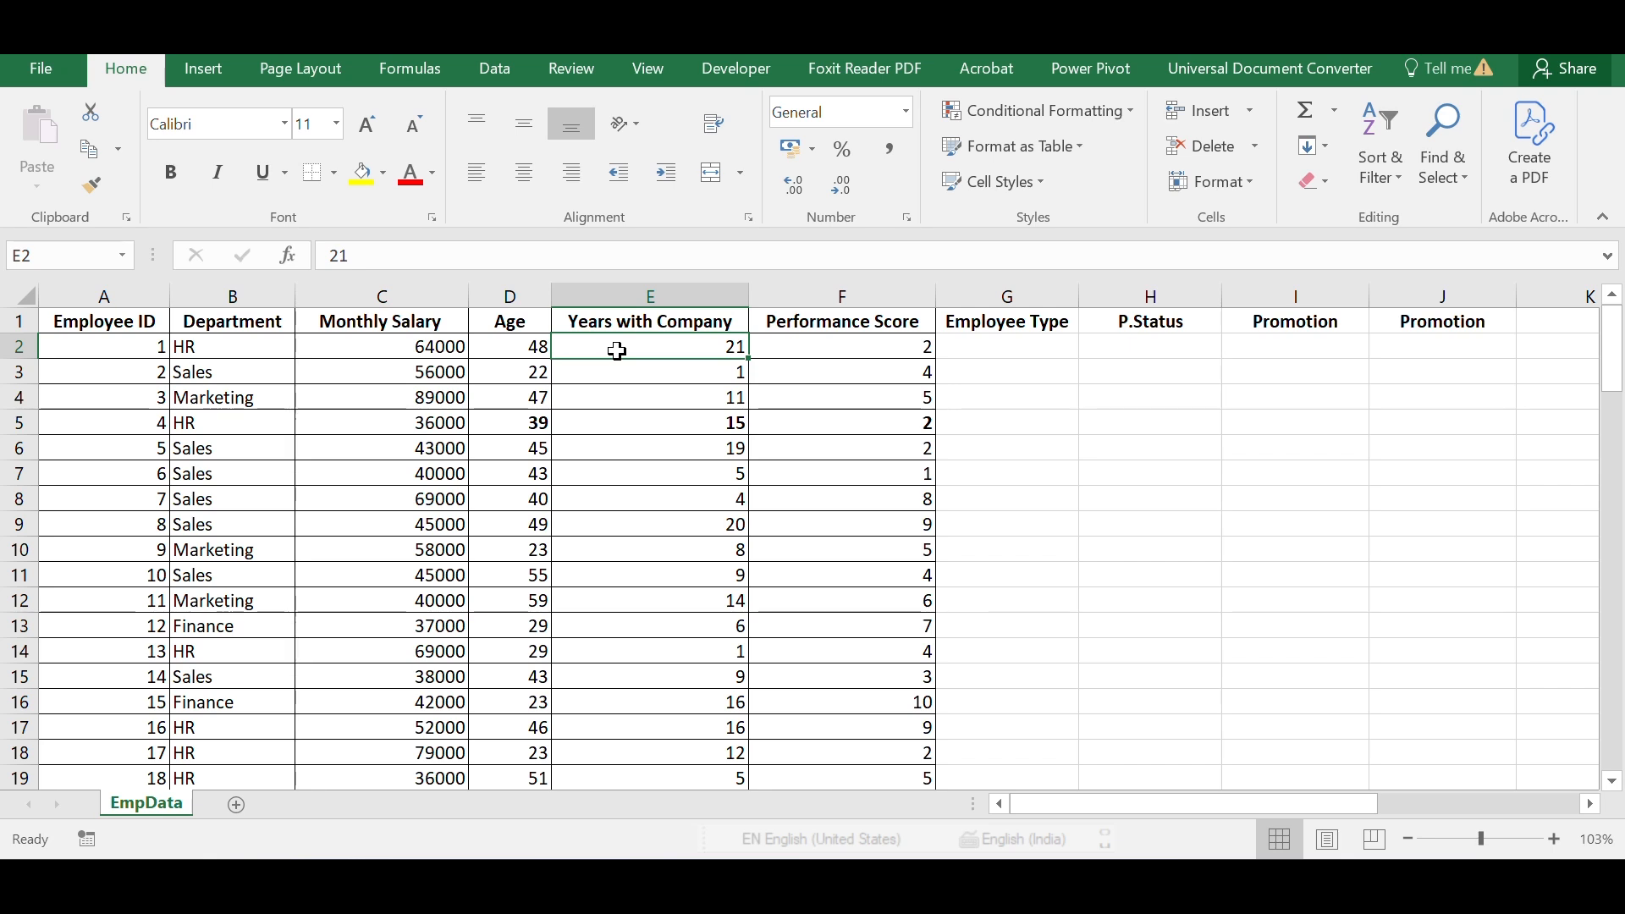
{"action": "left_click", "coordinate": [968, 347]}
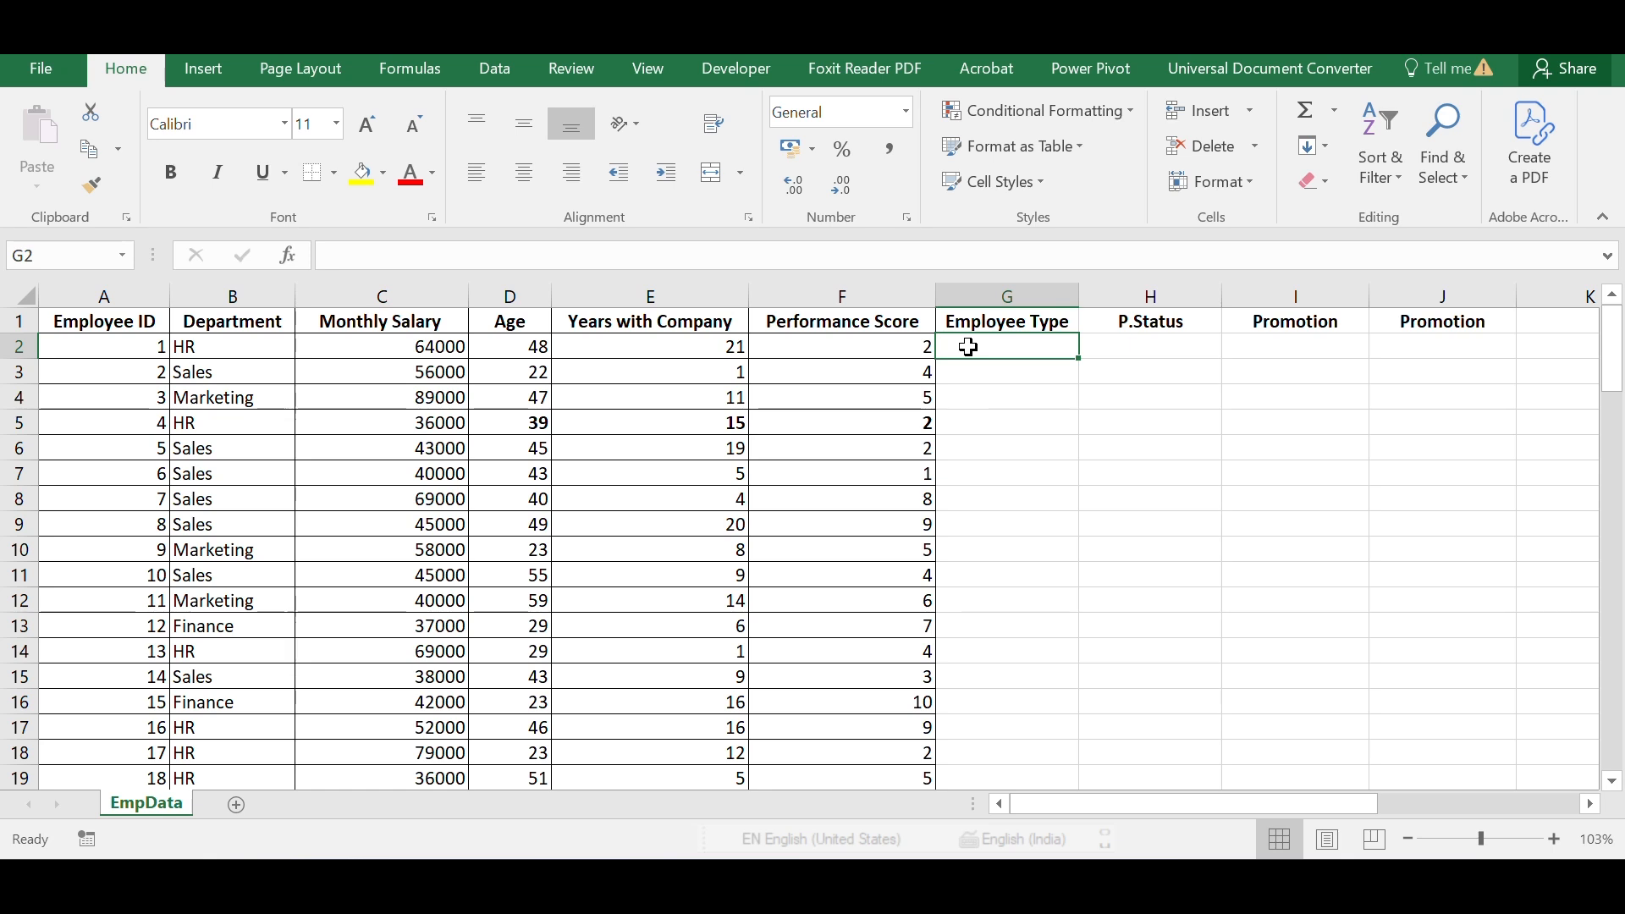
{"action": "left_click", "coordinate": [669, 347]}
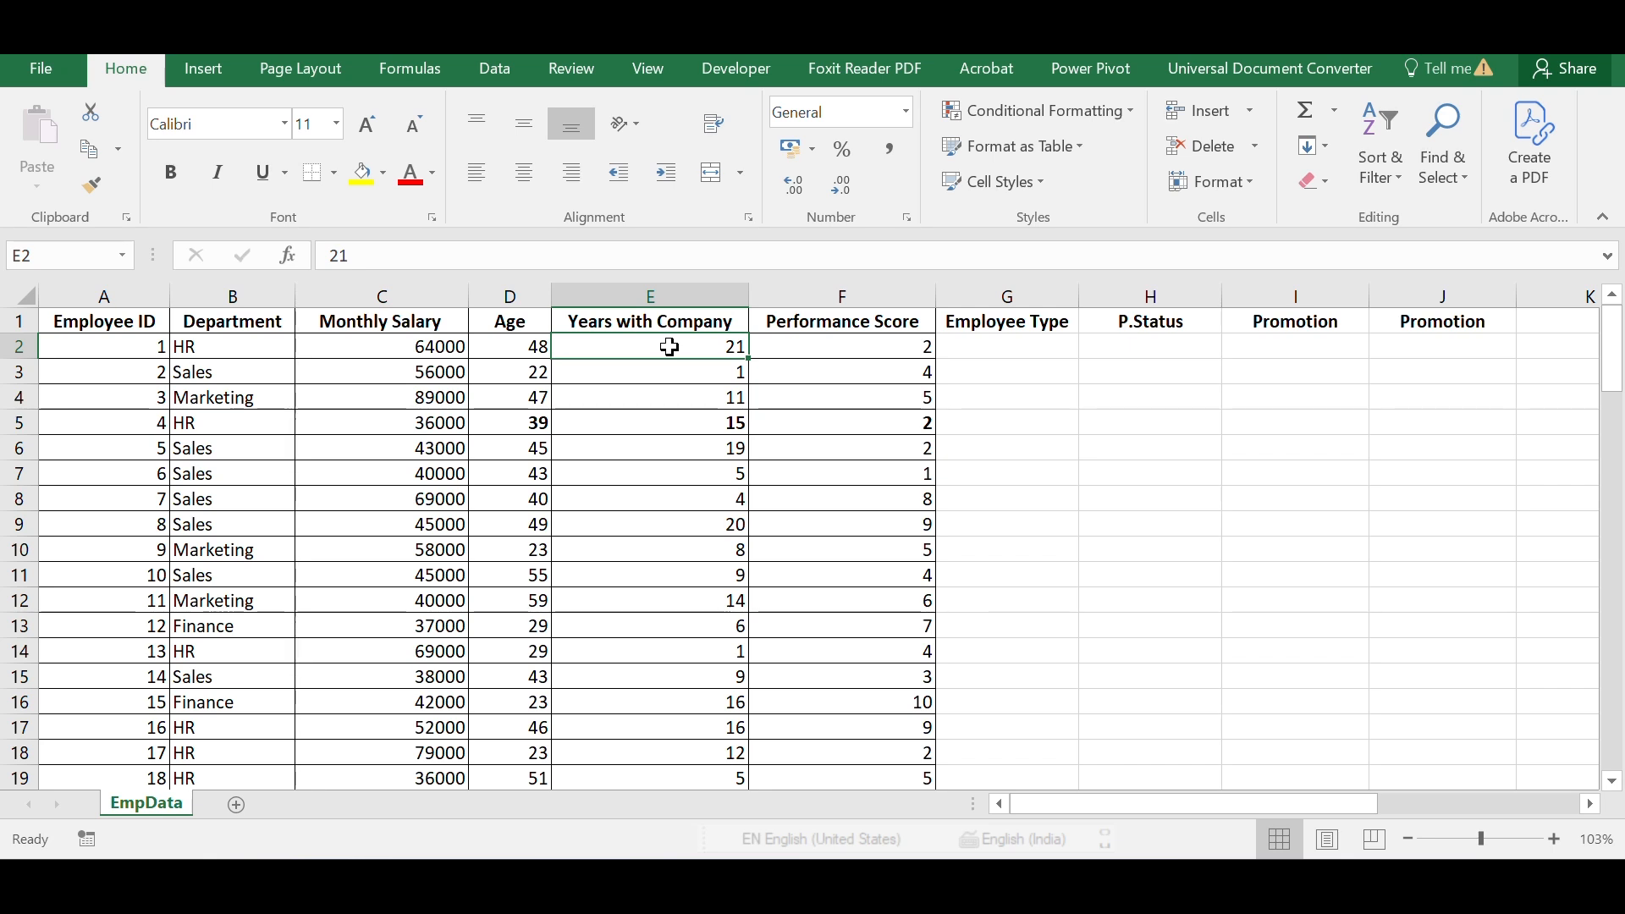
{"action": "left_click", "coordinate": [689, 302]}
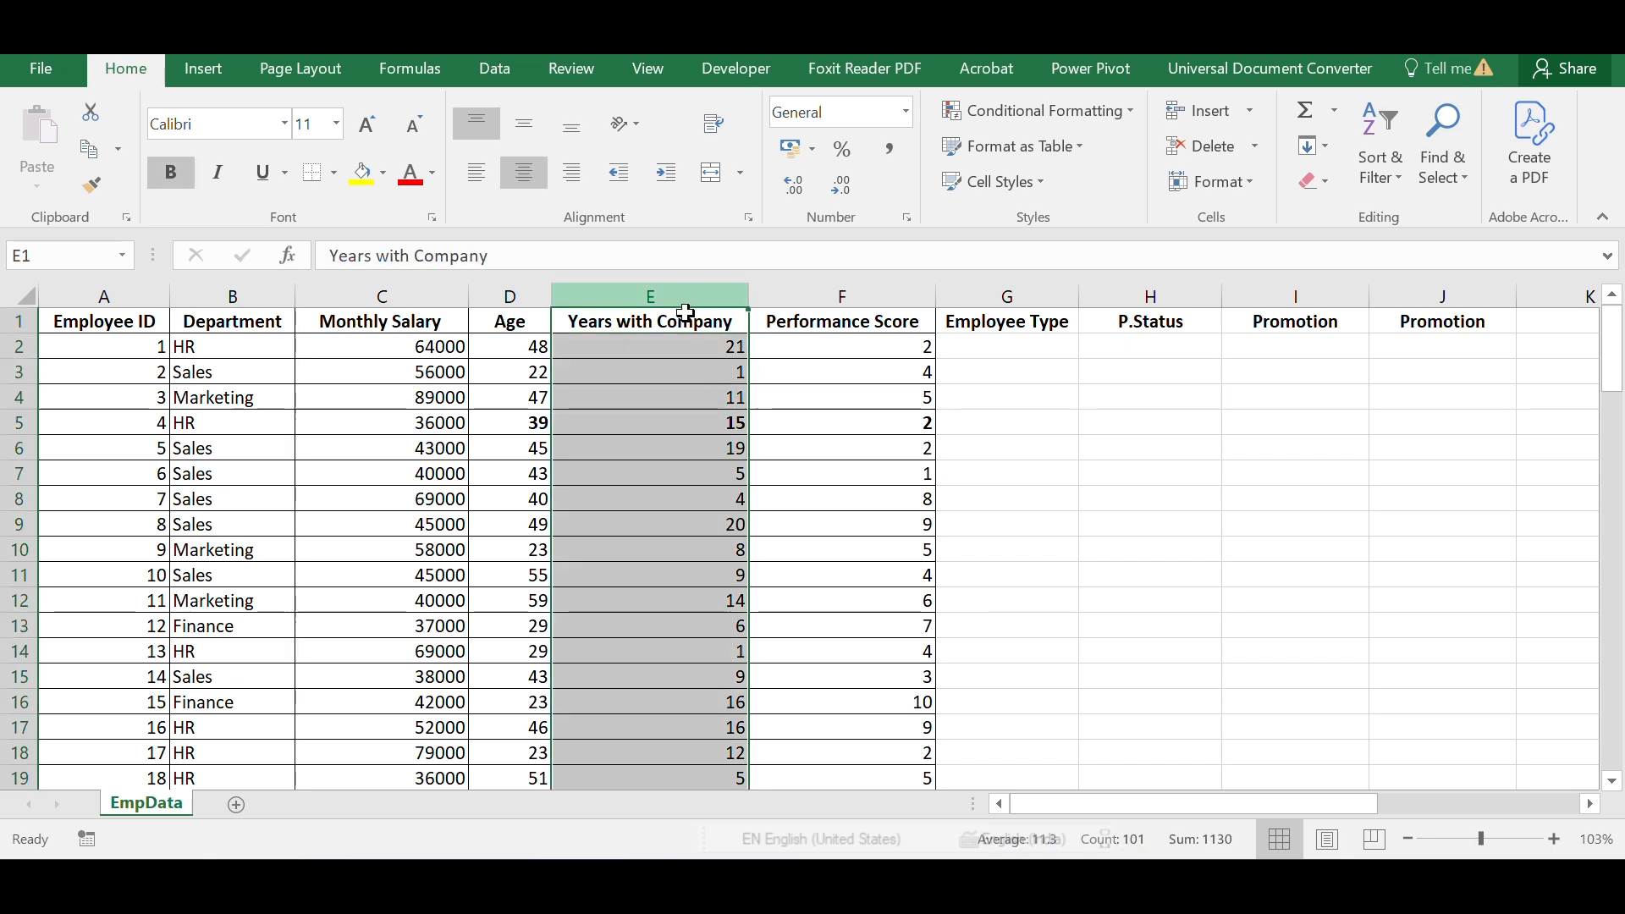
{"action": "left_click", "coordinate": [669, 373]}
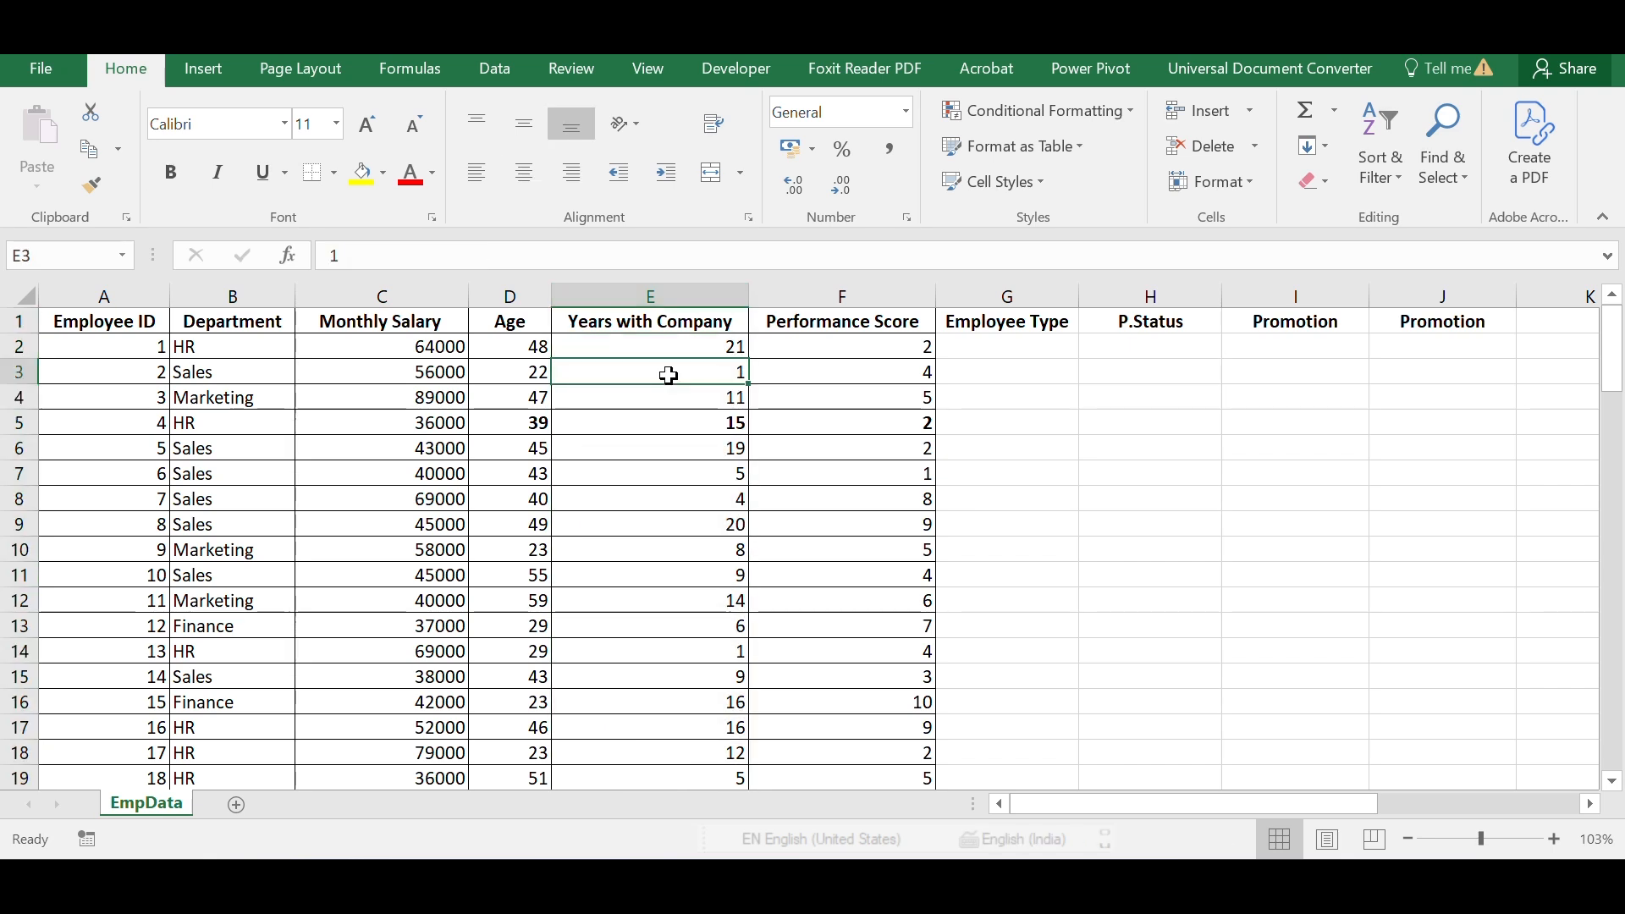
{"action": "left_click", "coordinate": [1005, 346]}
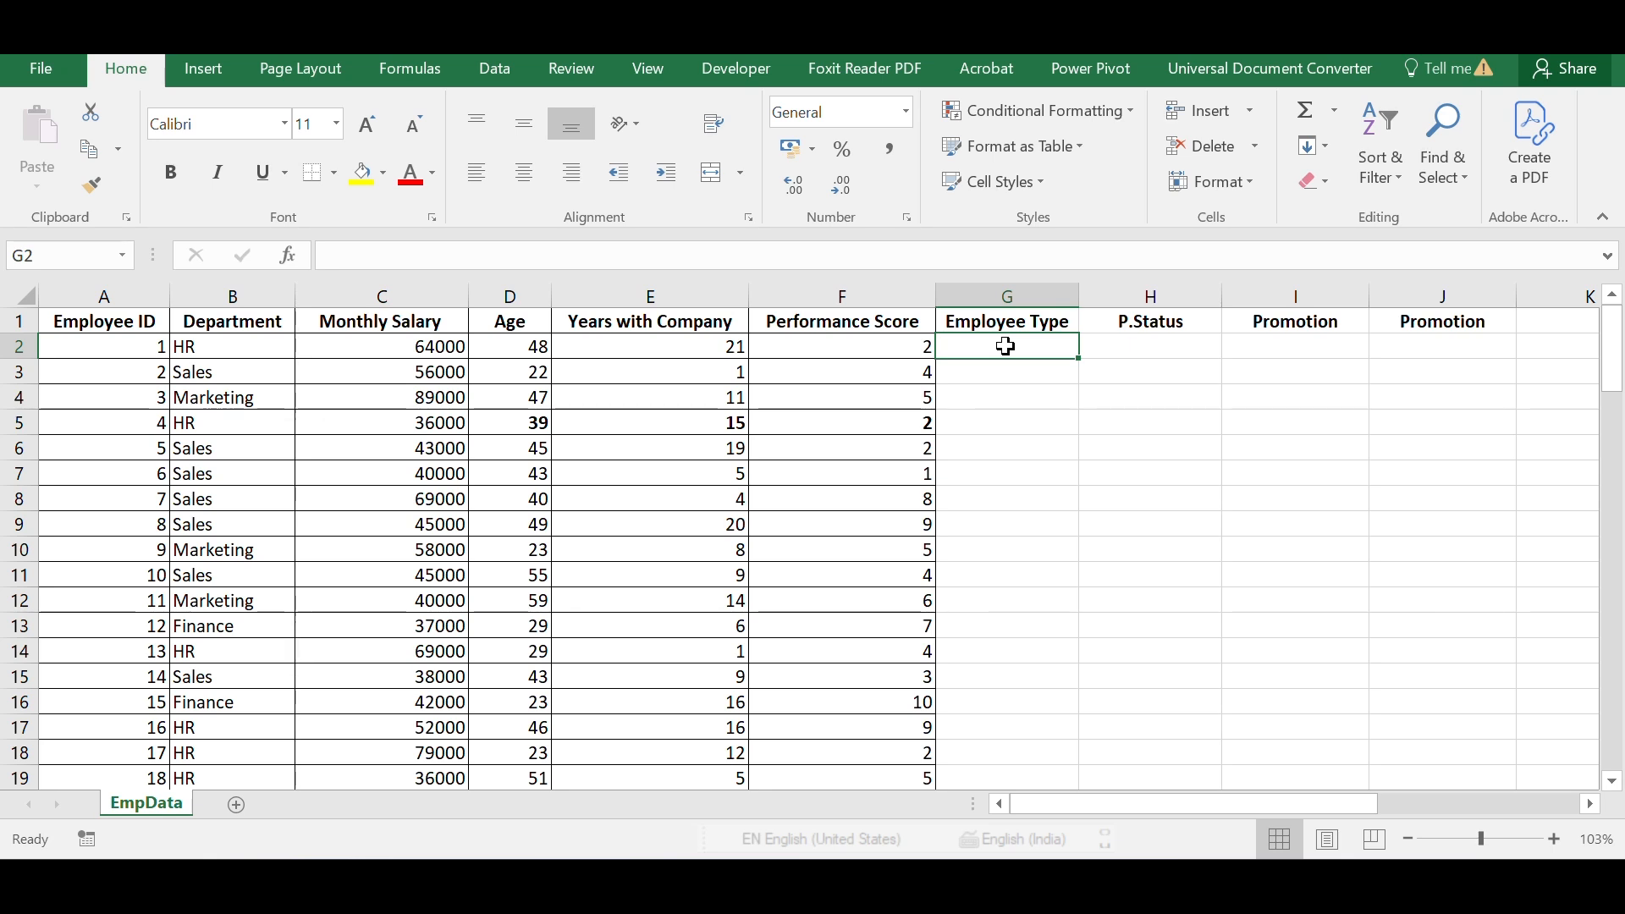
{"action": "type", "text": "="}
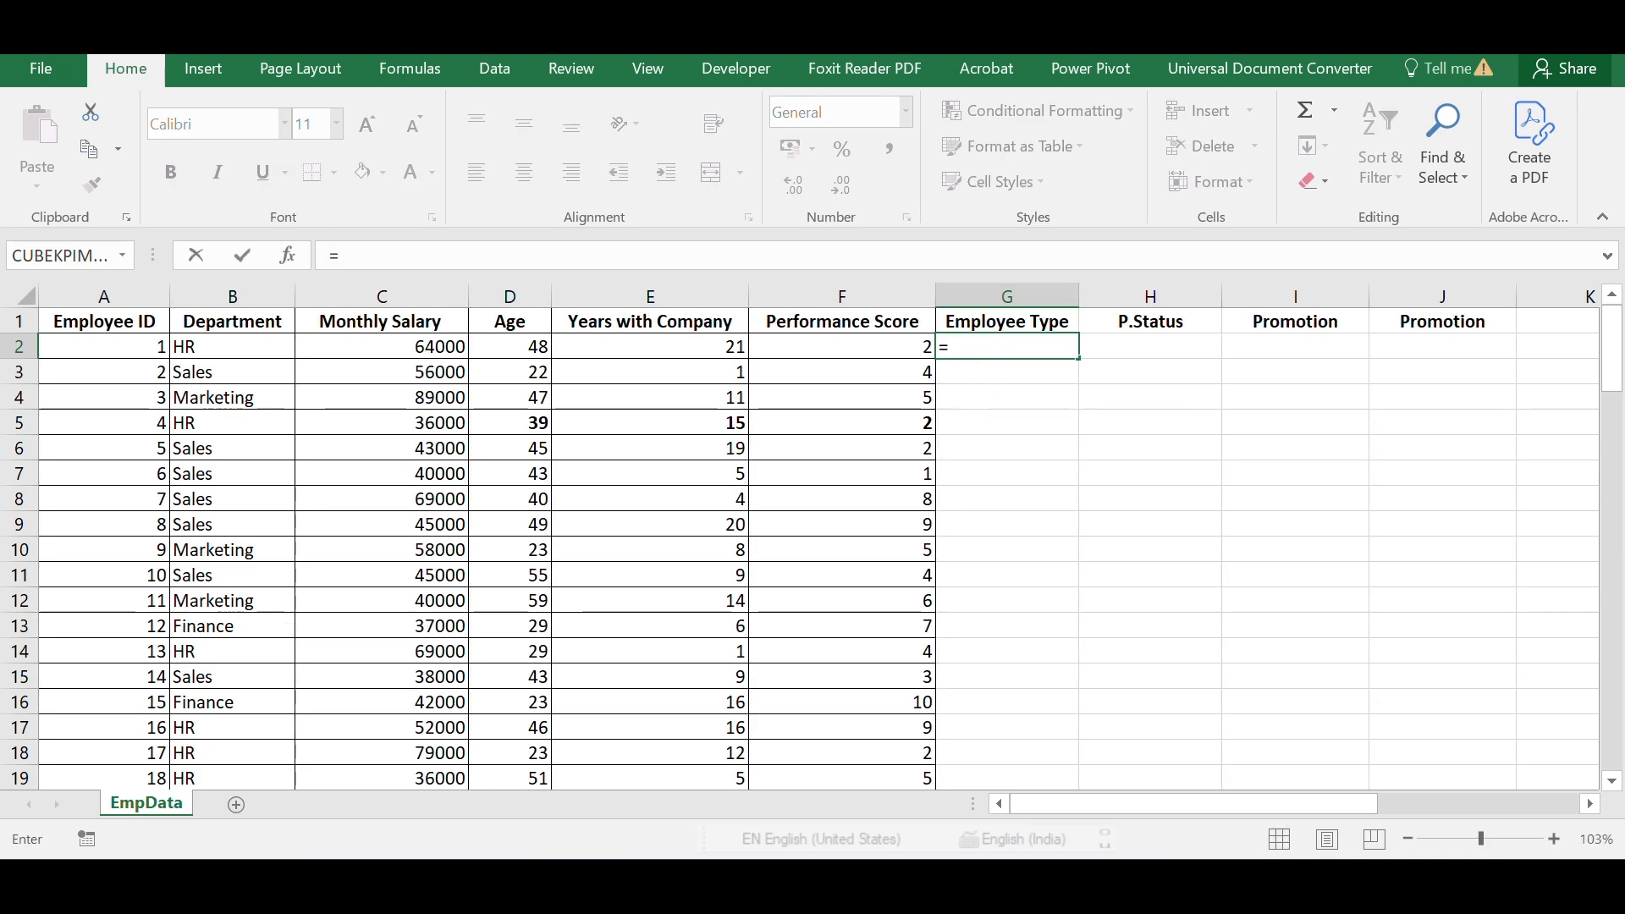
{"action": "key", "text": "Escape"}
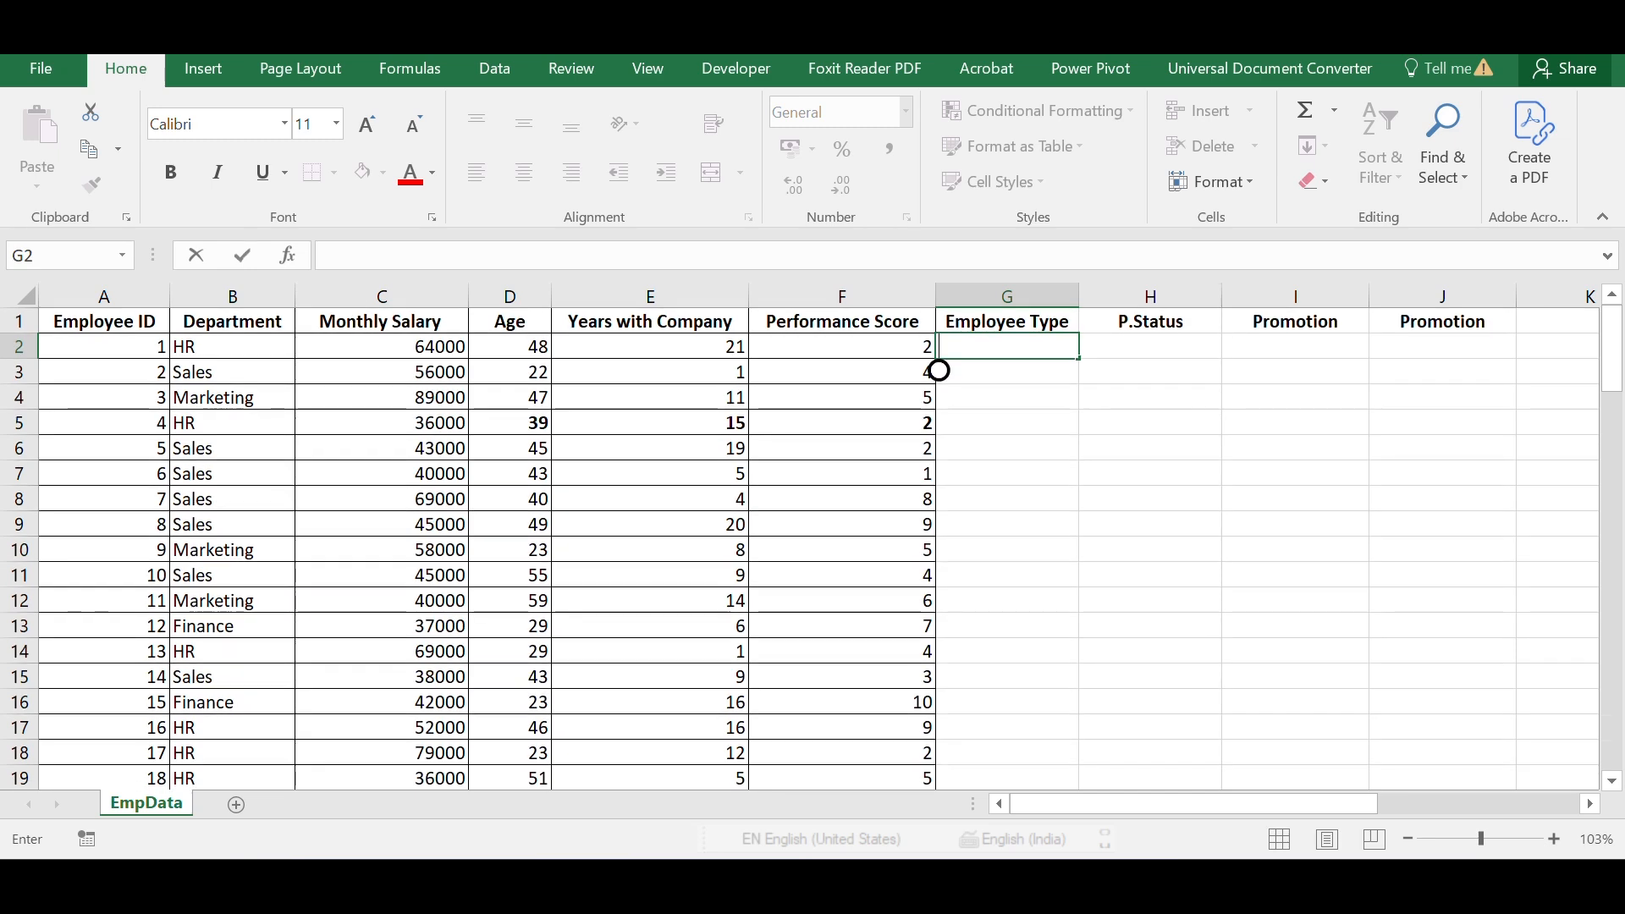
Enter the start of an IF formula, =IF, in cell G2 under Employee Type.
{"action": "left_click", "coordinate": [1150, 449]}
{"action": "scroll", "coordinate": [916, 360], "scroll_direction": "up", "scroll_amount": 3}
{"action": "scroll", "coordinate": [949, 327], "scroll_direction": "up", "scroll_amount": 1}
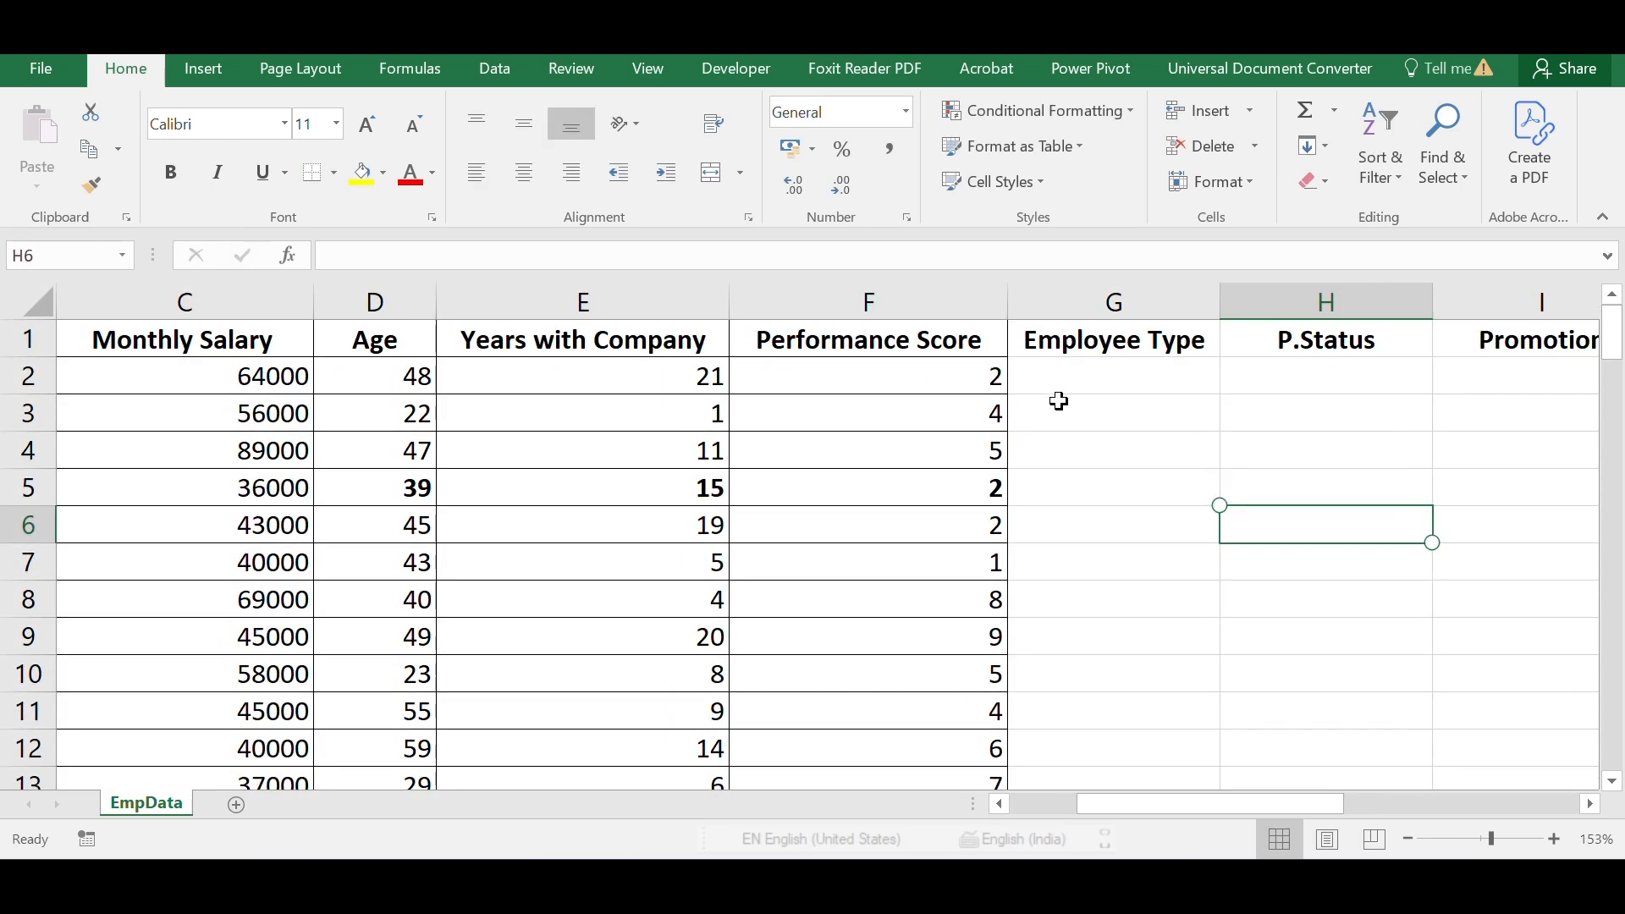
{"action": "left_click", "coordinate": [1070, 377]}
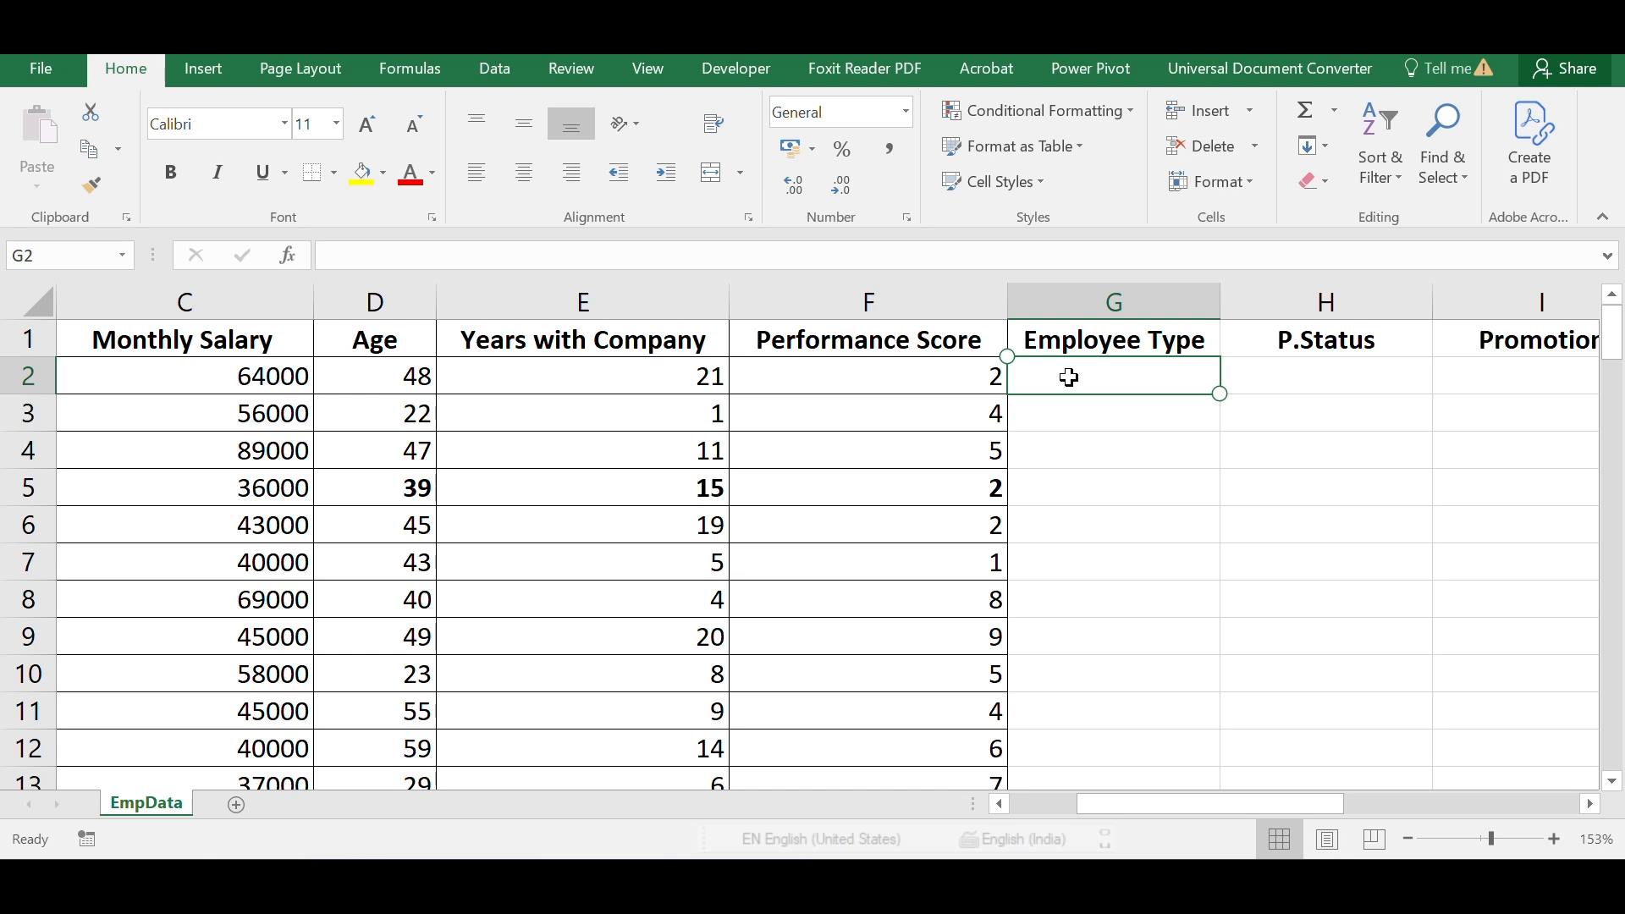
{"action": "type", "text": "=if"}
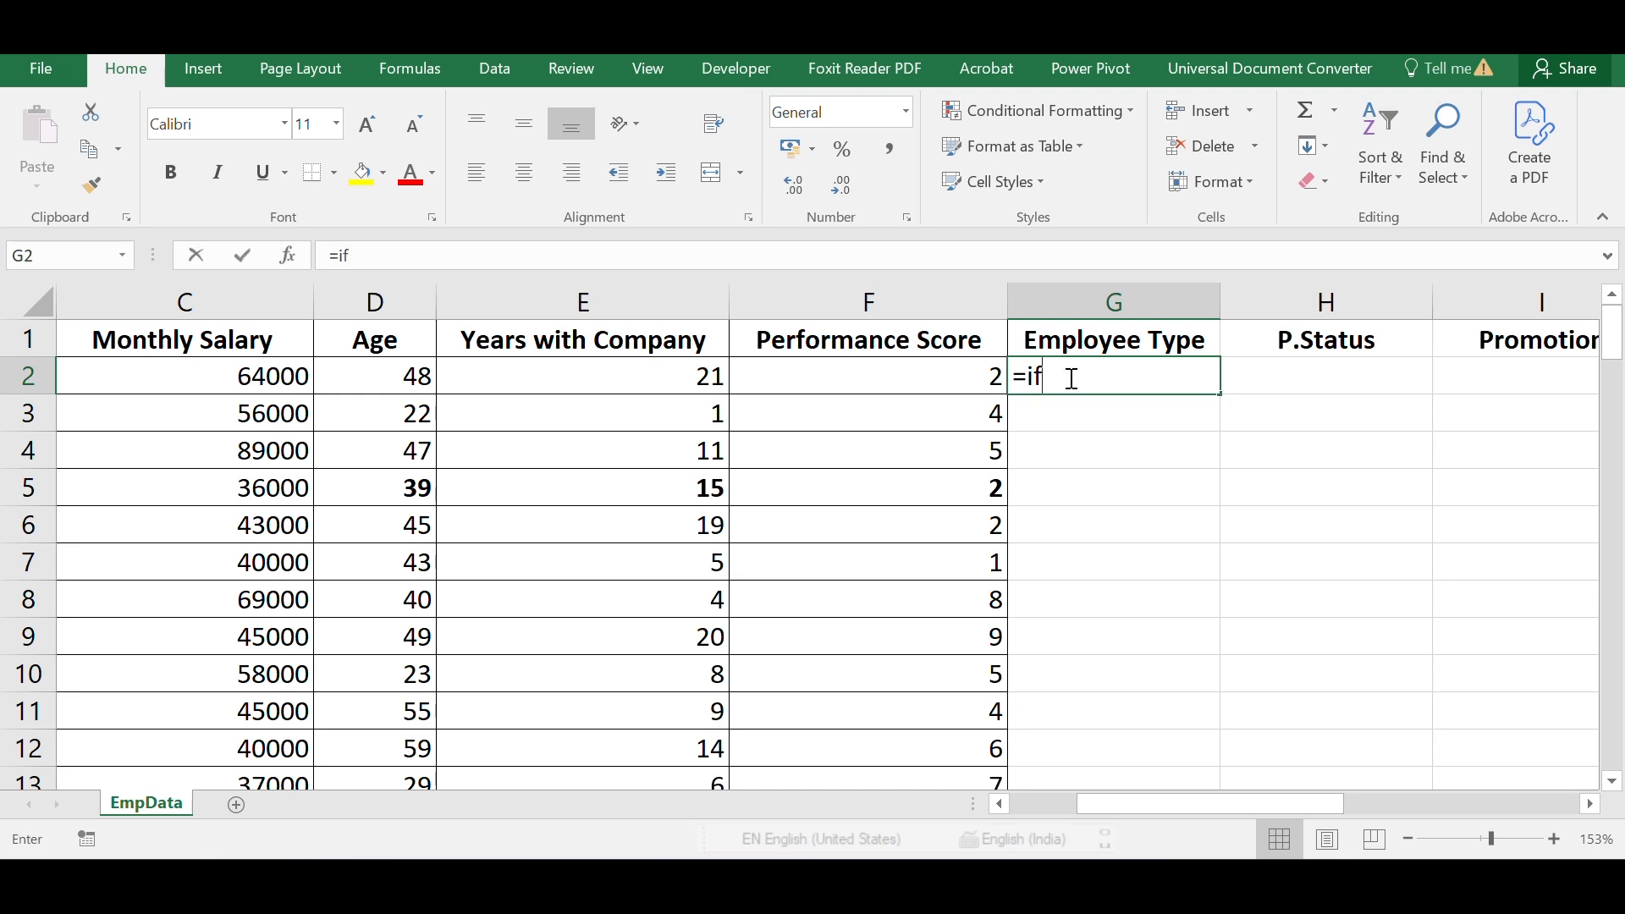
{"action": "key", "text": "BackSpace"}
{"action": "key", "text": "BackSpace"}
{"action": "type", "text": "i"}
{"action": "key", "text": "BackSpace"}
{"action": "type", "text": "IF"}
{"action": "key", "text": "Tab"}
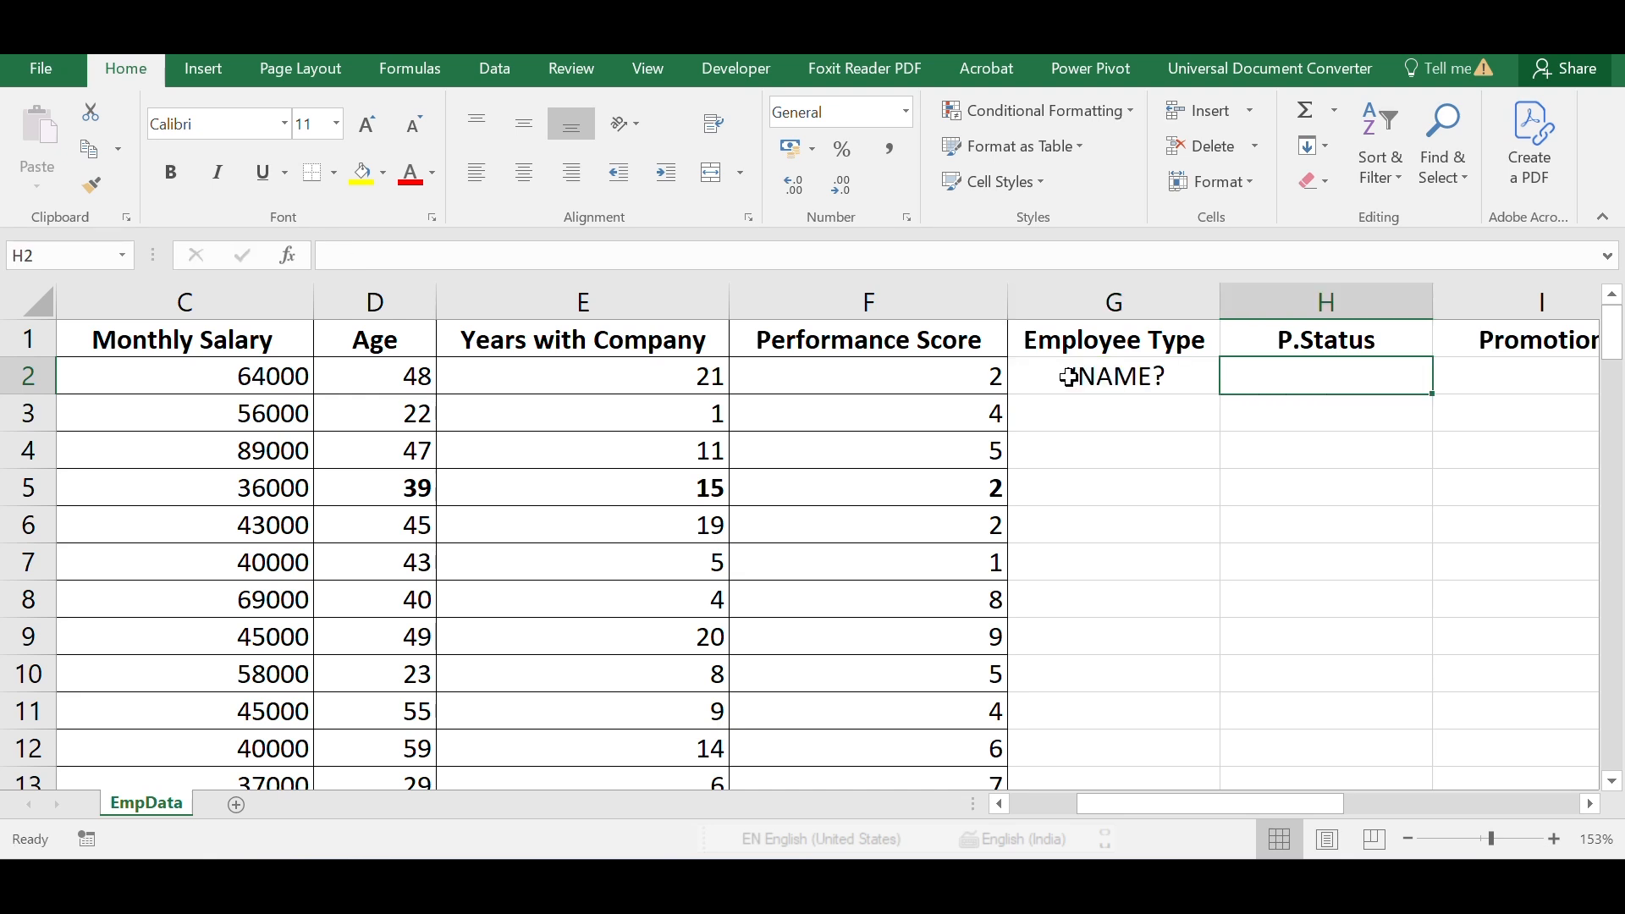
Extend the IF formula in G2 with the logical test E2>=5 on Years with Company.
{"action": "left_click", "coordinate": [1069, 378]}
{"action": "double_click", "coordinate": [1070, 378]}
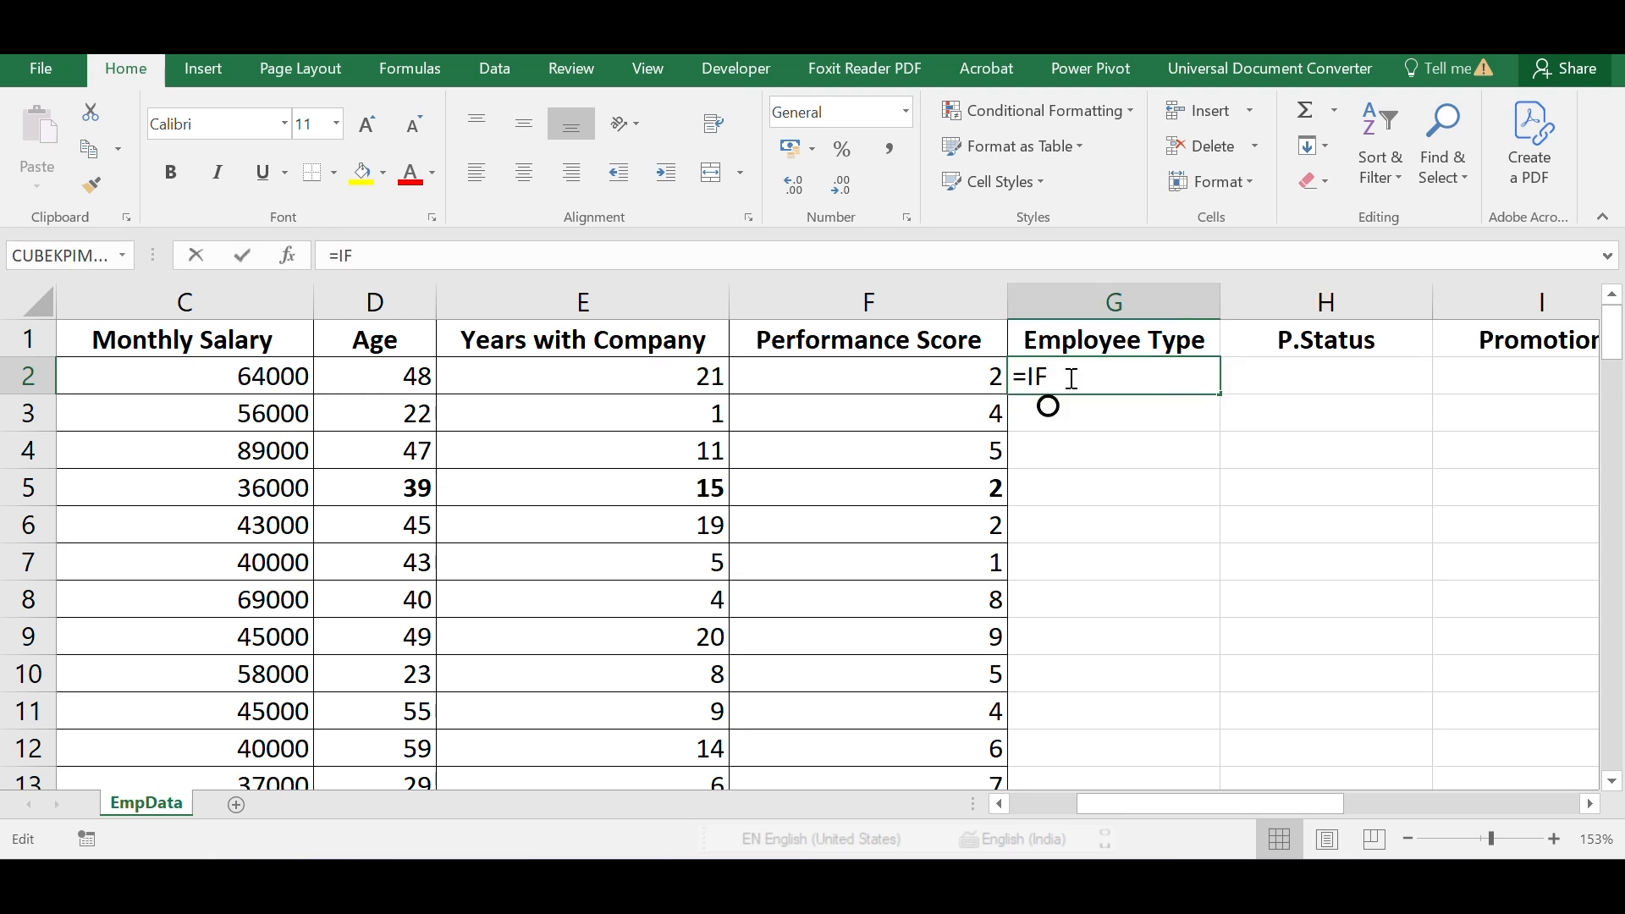
{"action": "type", "text": "("}
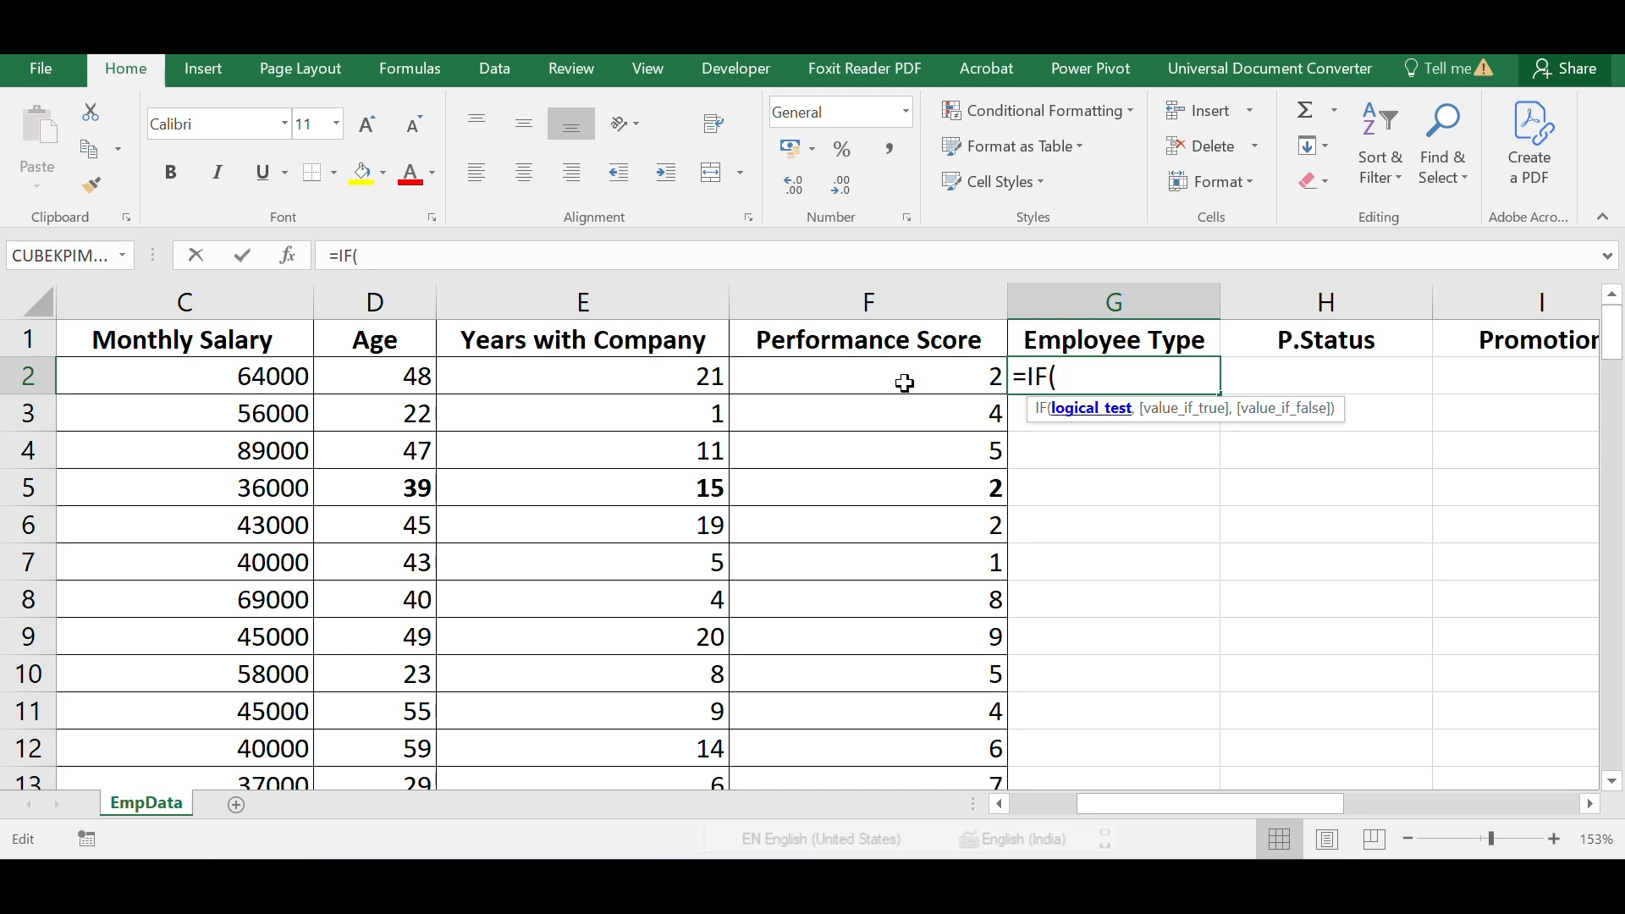
{"action": "left_click", "coordinate": [649, 376]}
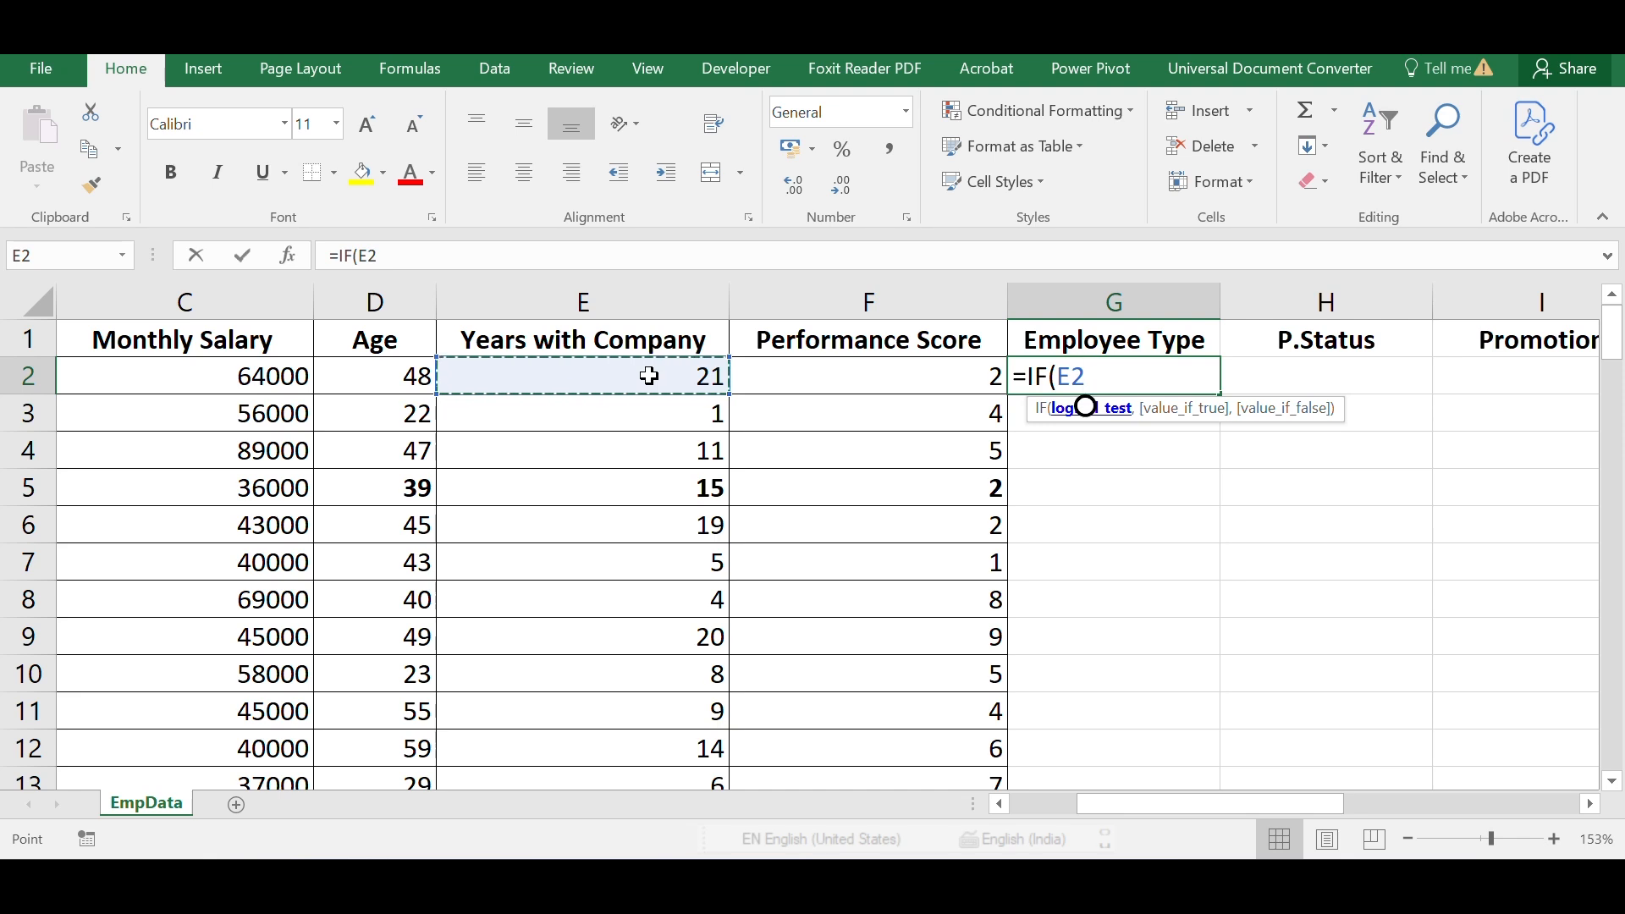
{"action": "type", "text": ">"}
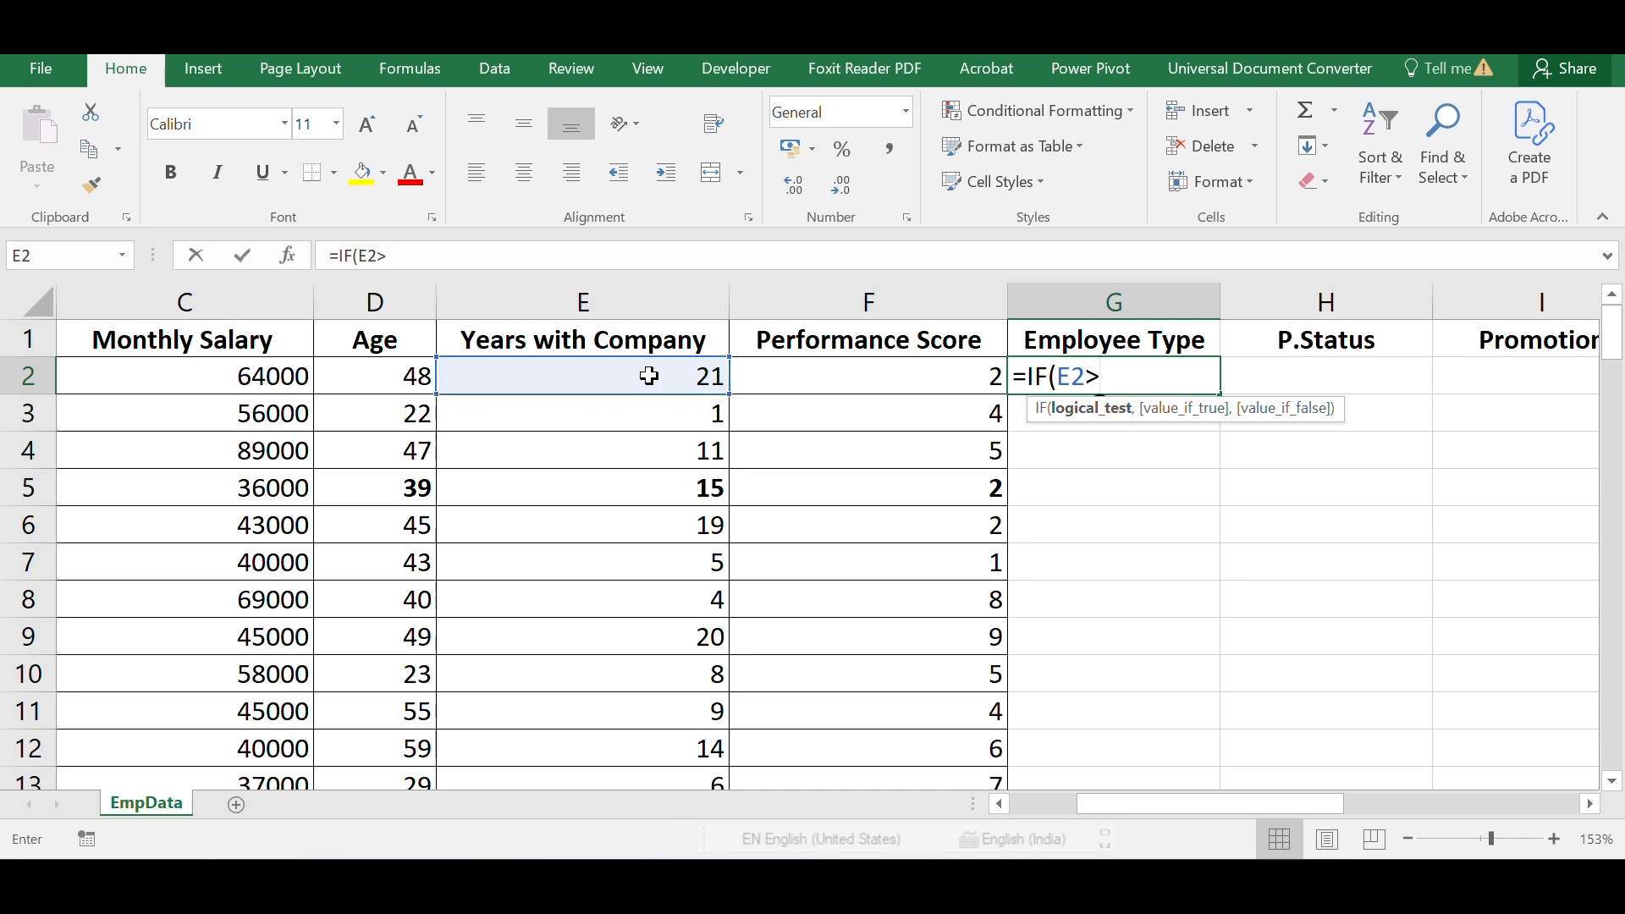
{"action": "type", "text": "="}
{"action": "key", "text": "BackSpace"}
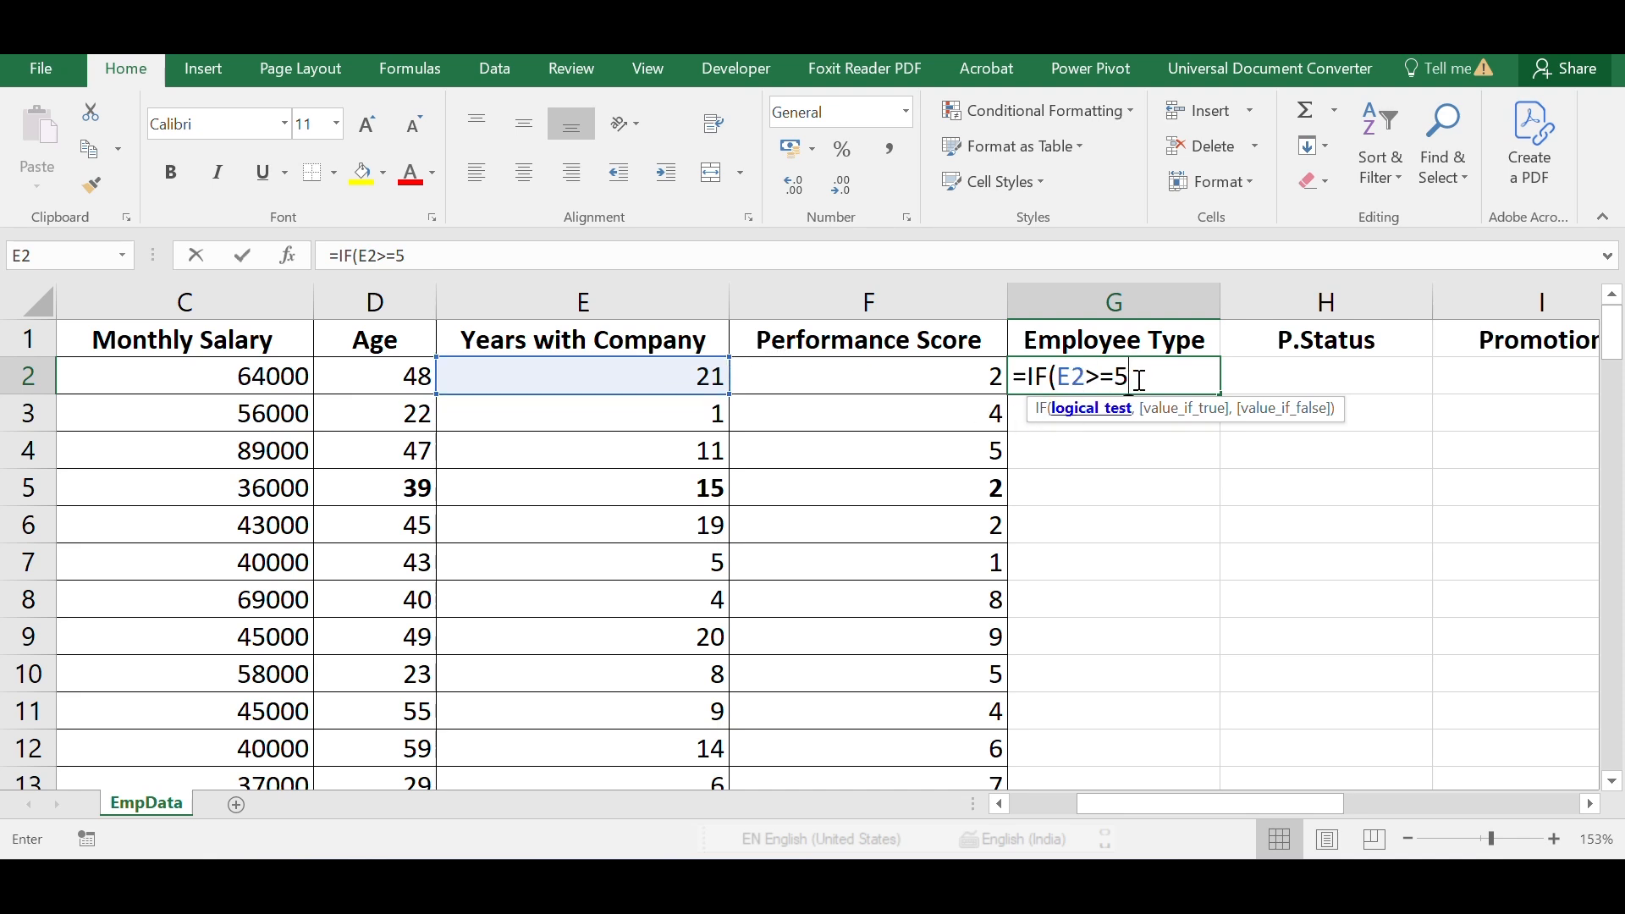
Complete the G2 formula to return "SENIOR" when true and "JUNIOR" when false, and check its result against E2.
{"action": "type", "text": ","}
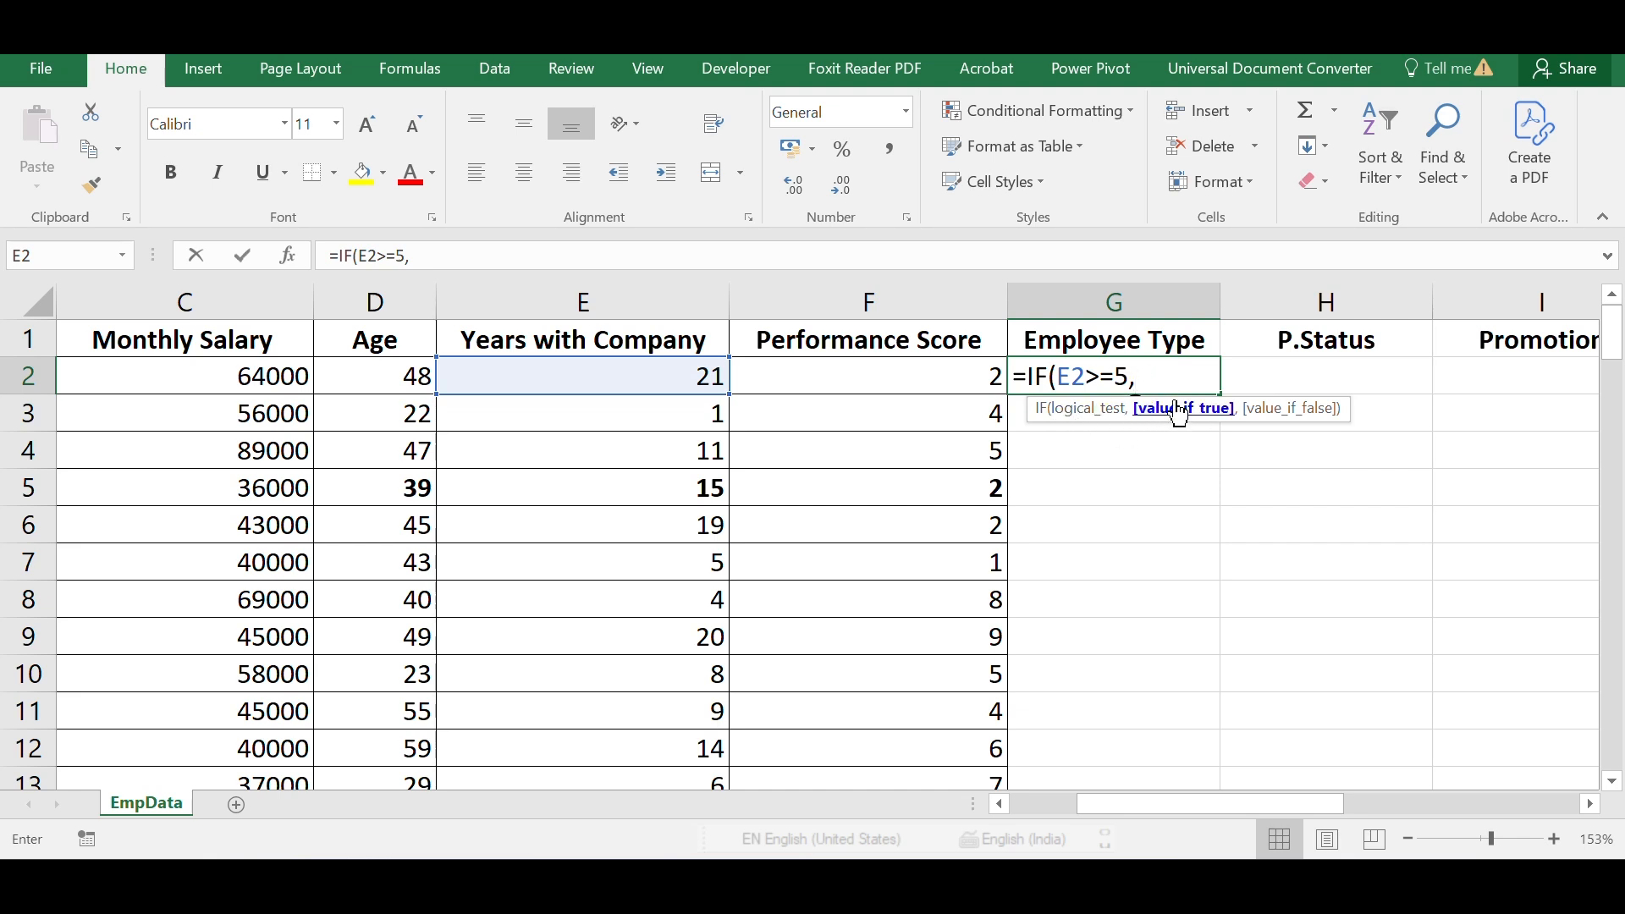
{"action": "type", "text": "\""}
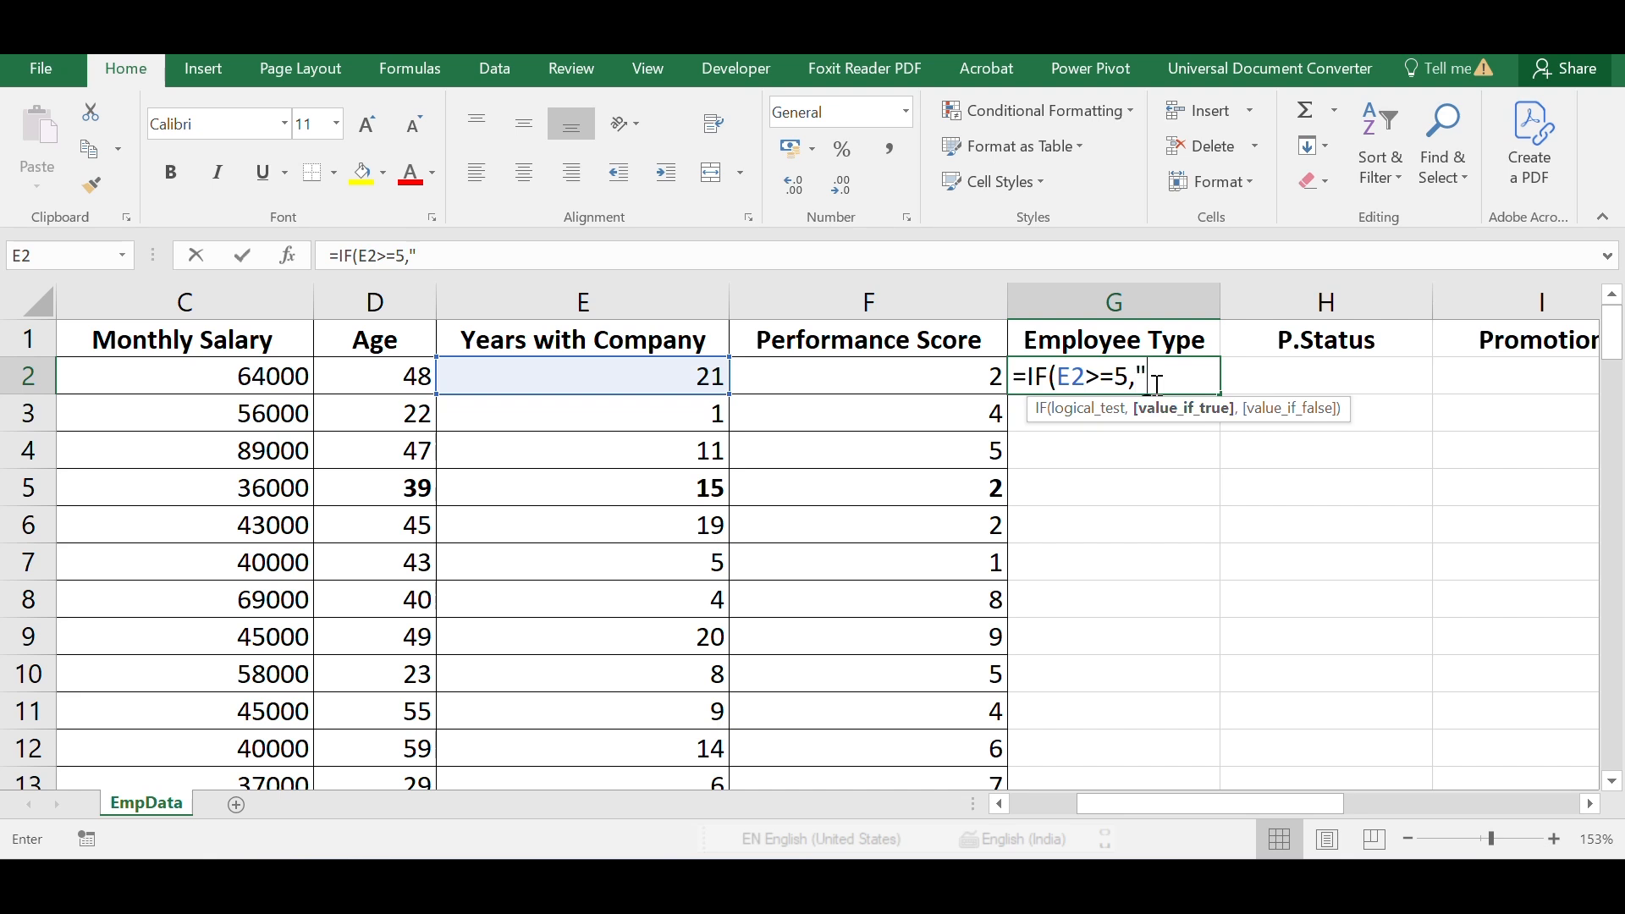
{"action": "type", "text": "SENIOR\""}
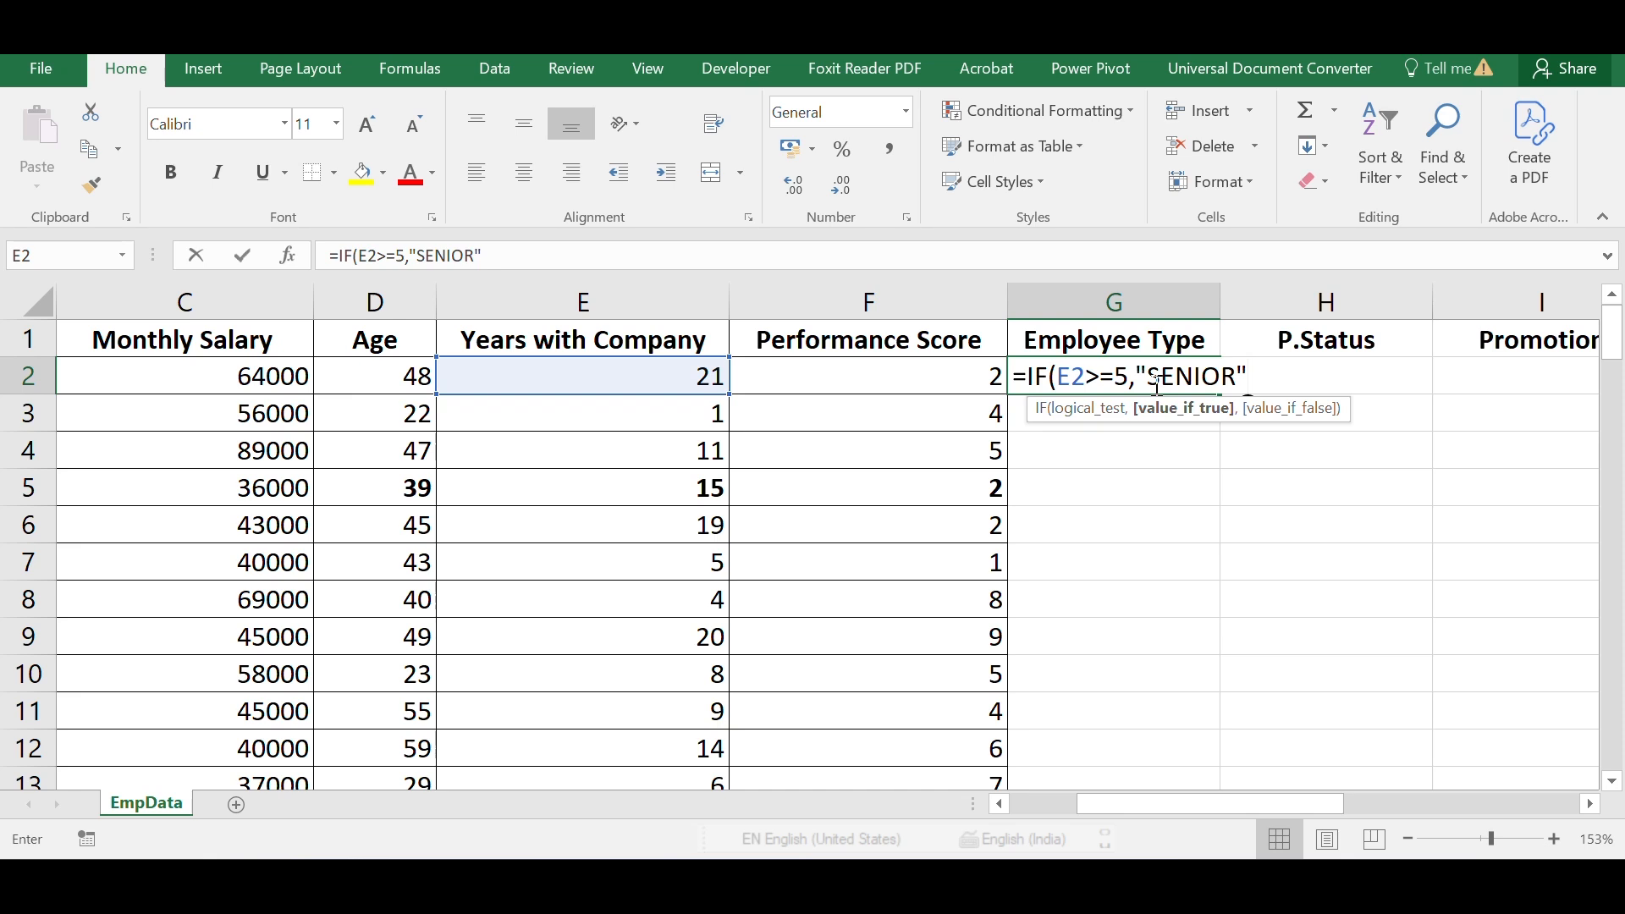
{"action": "type", "text": ","}
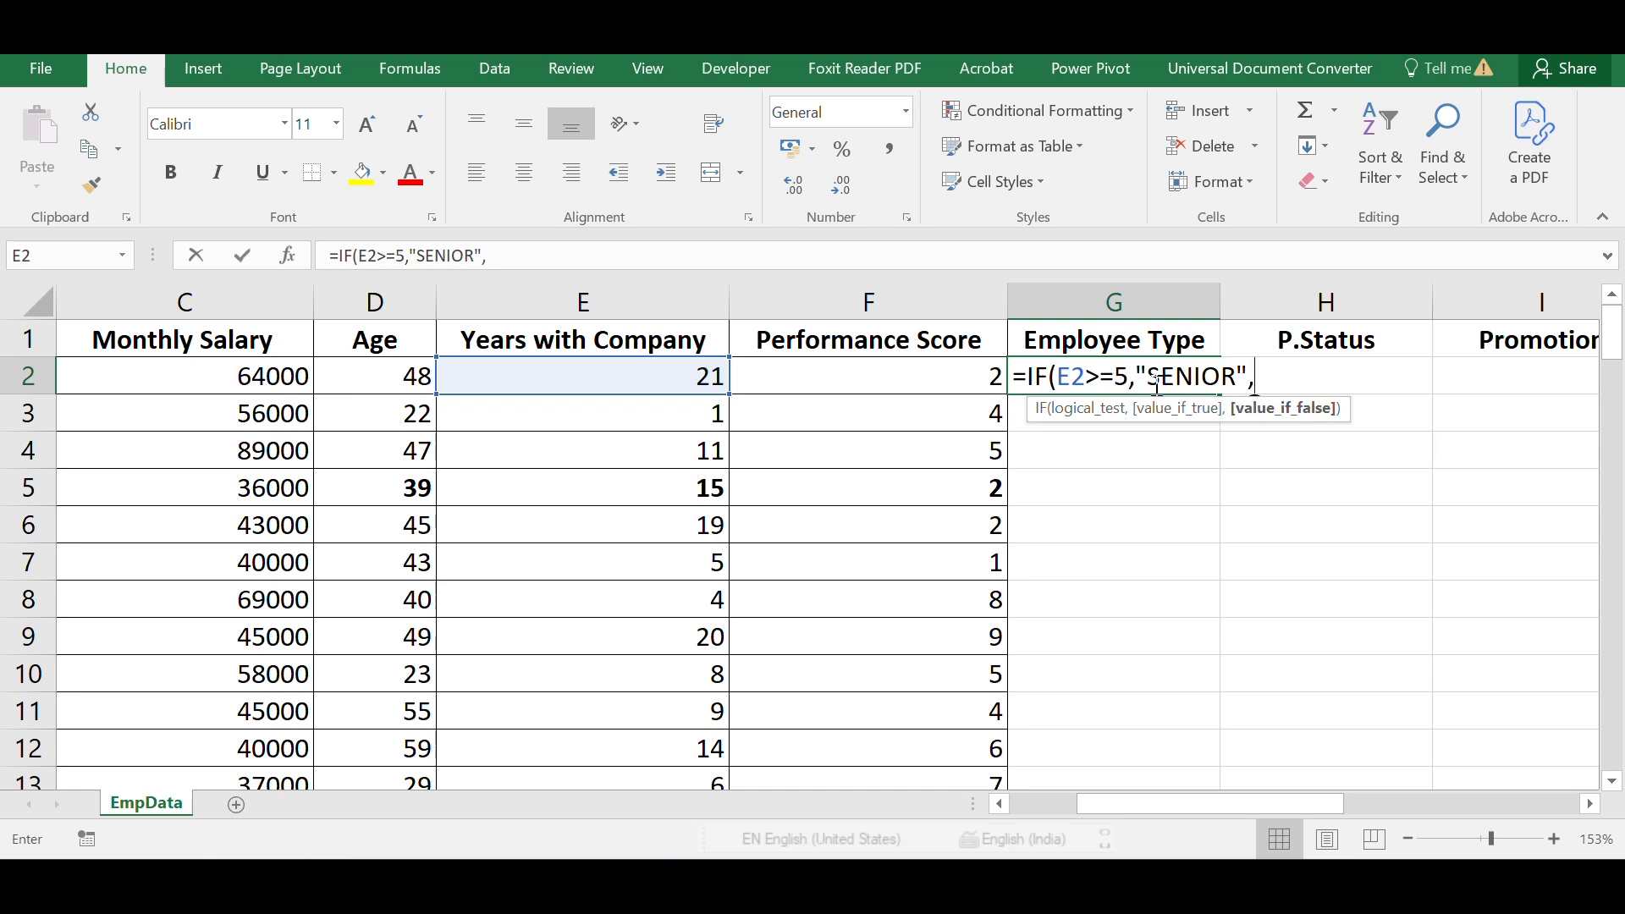
{"action": "type", "text": "\"JUNIO"}
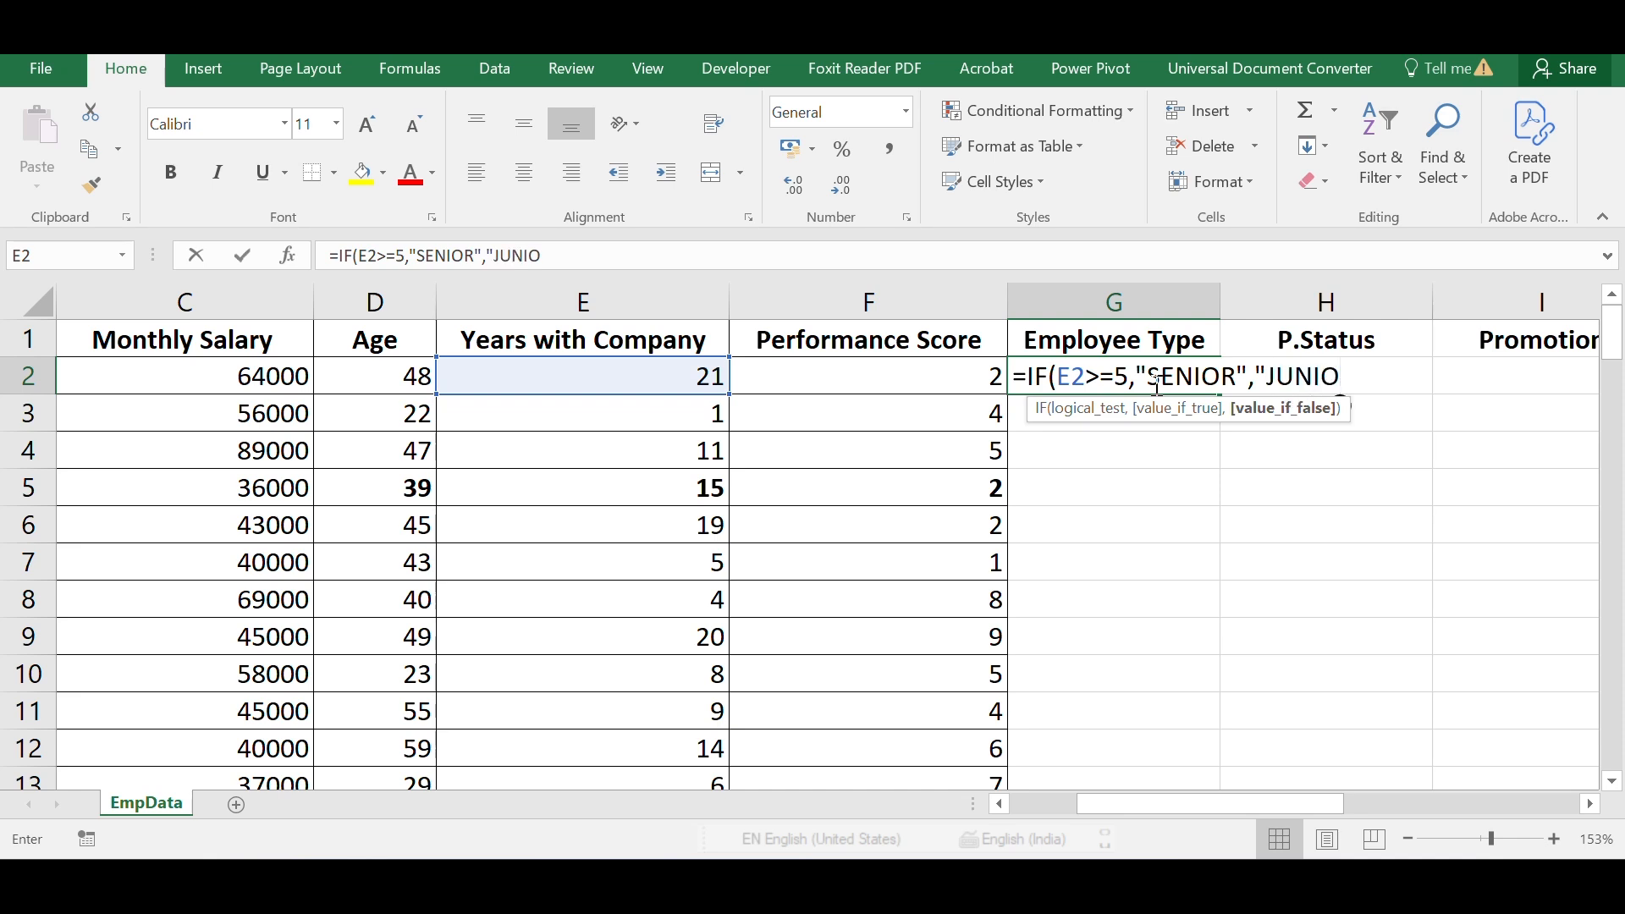
{"action": "type", "text": "R\""}
{"action": "type", "text": ")"}
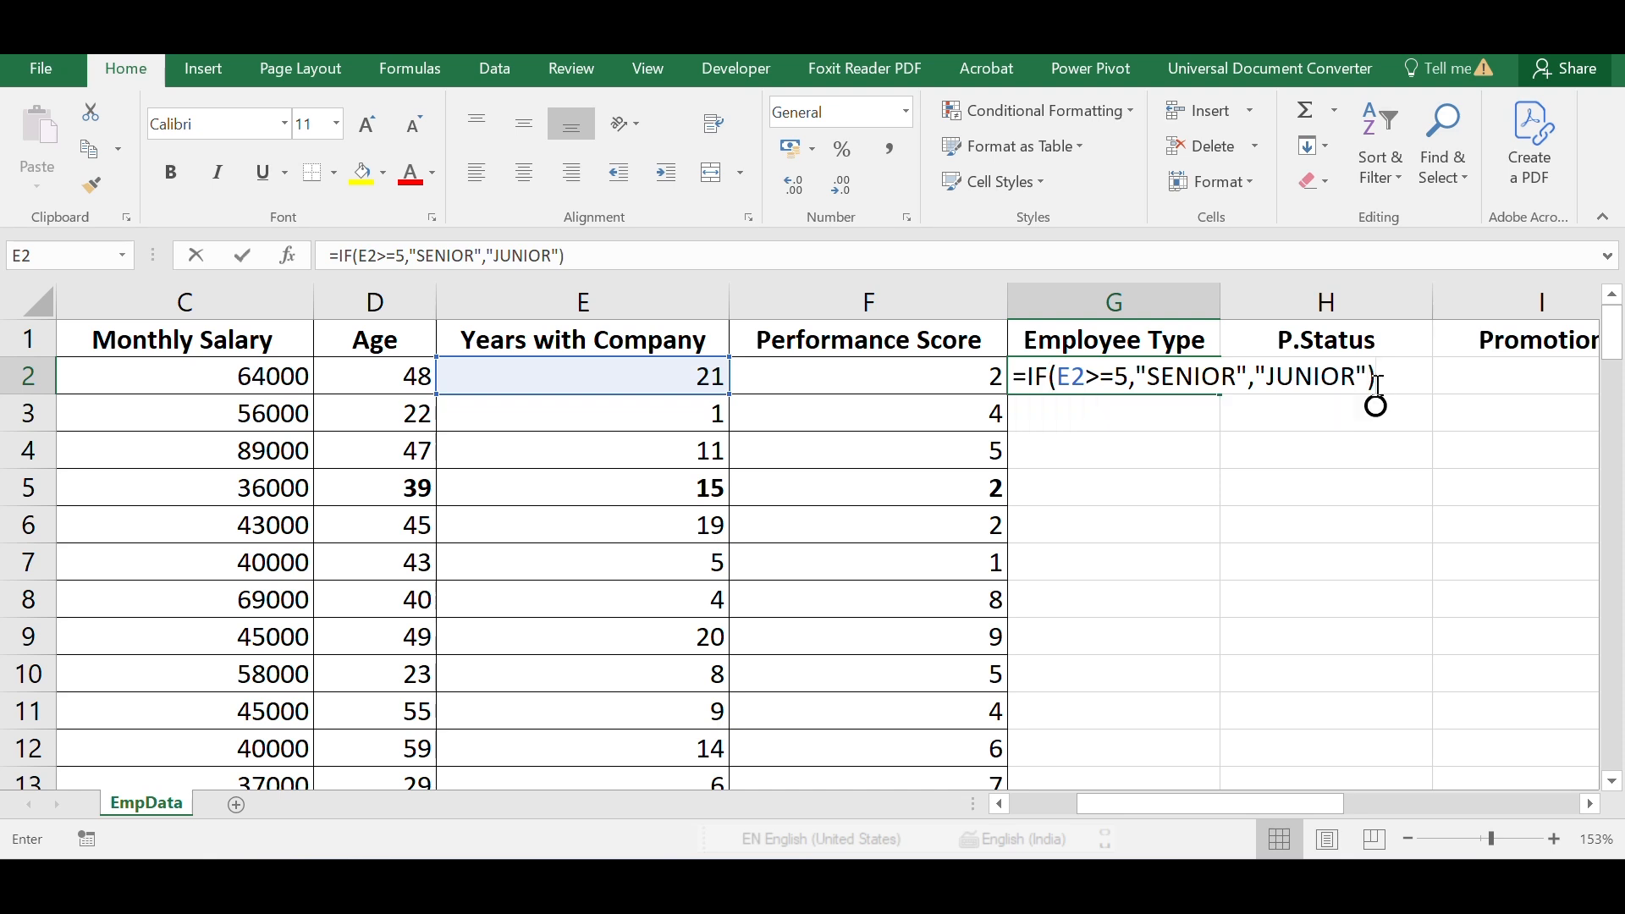
{"action": "key", "text": "Return"}
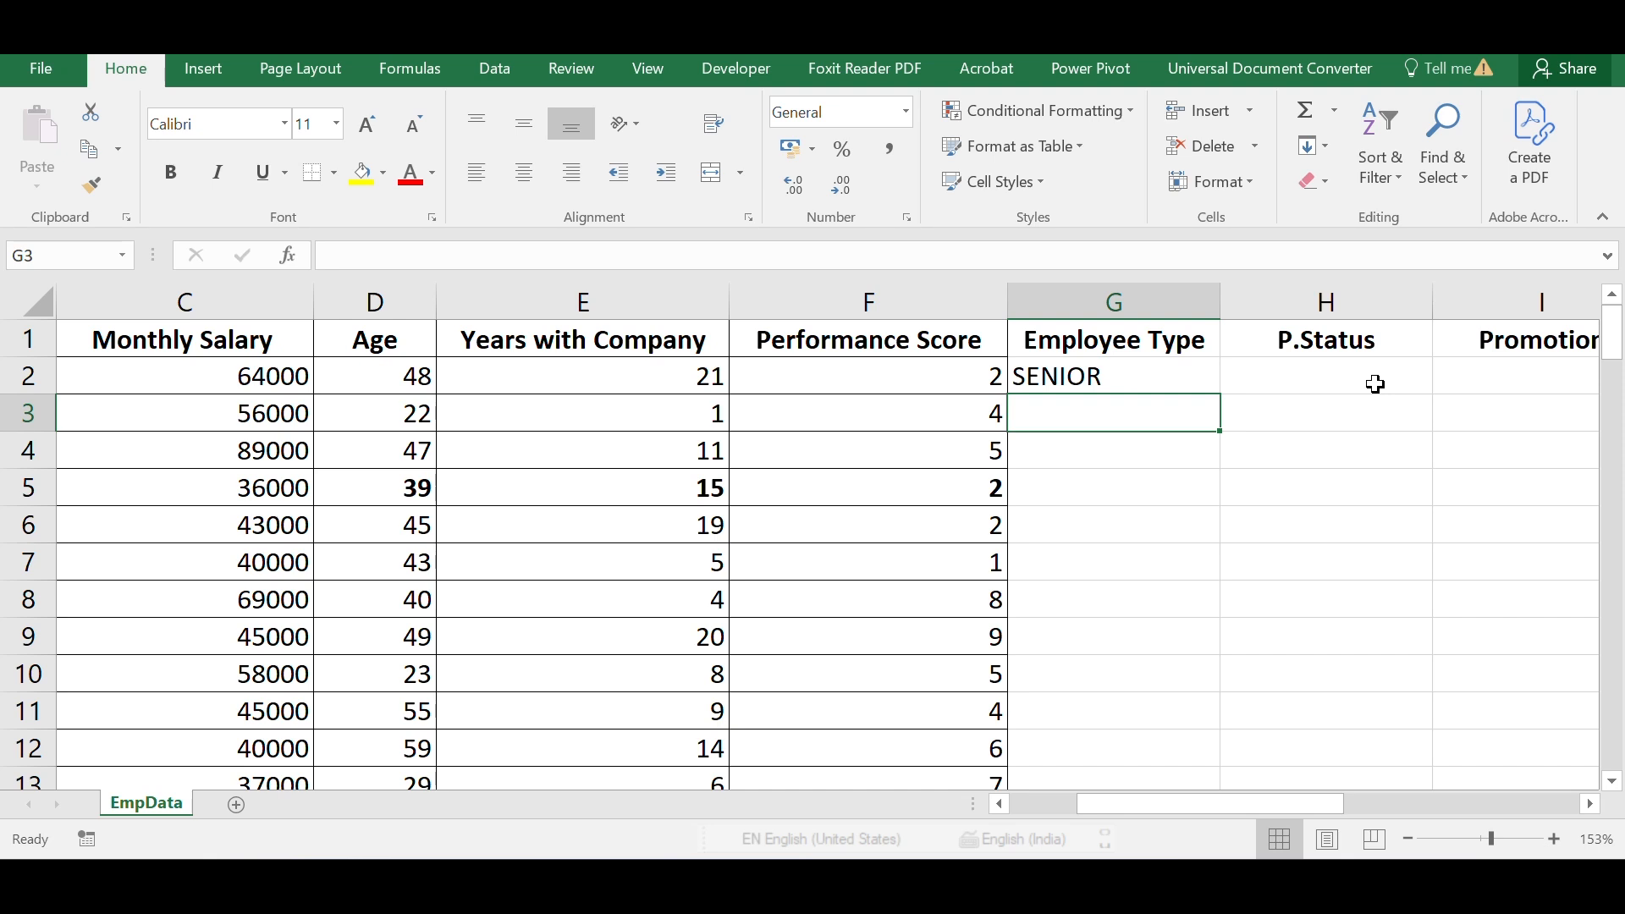
{"action": "left_click", "coordinate": [1111, 377]}
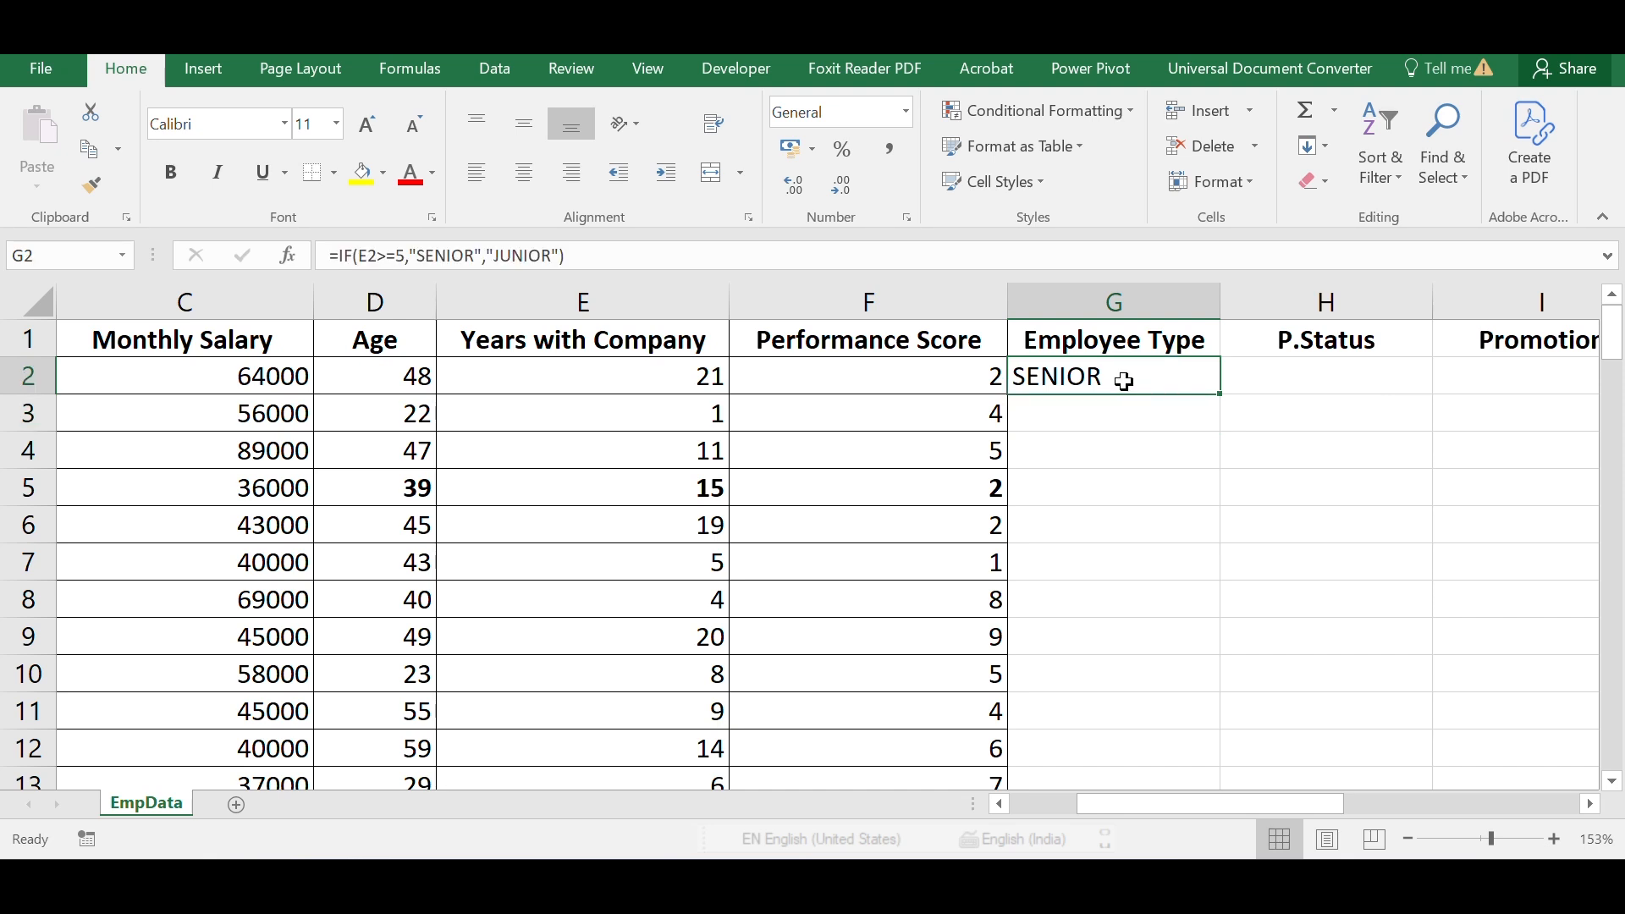
{"action": "left_click", "coordinate": [709, 377]}
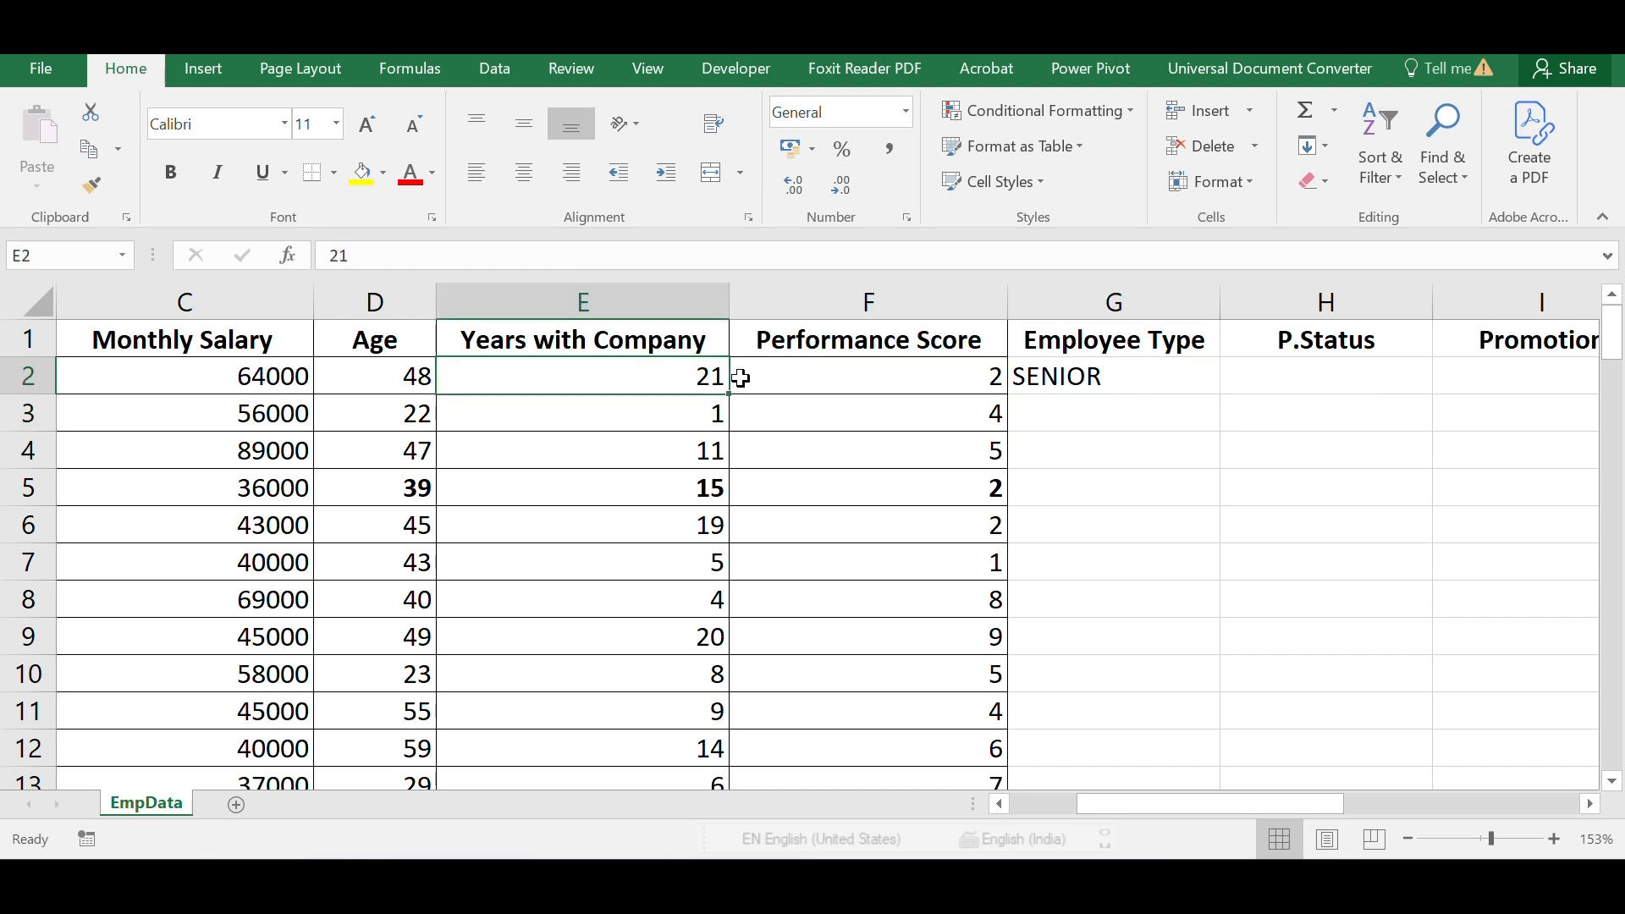
{"action": "left_click", "coordinate": [1097, 378]}
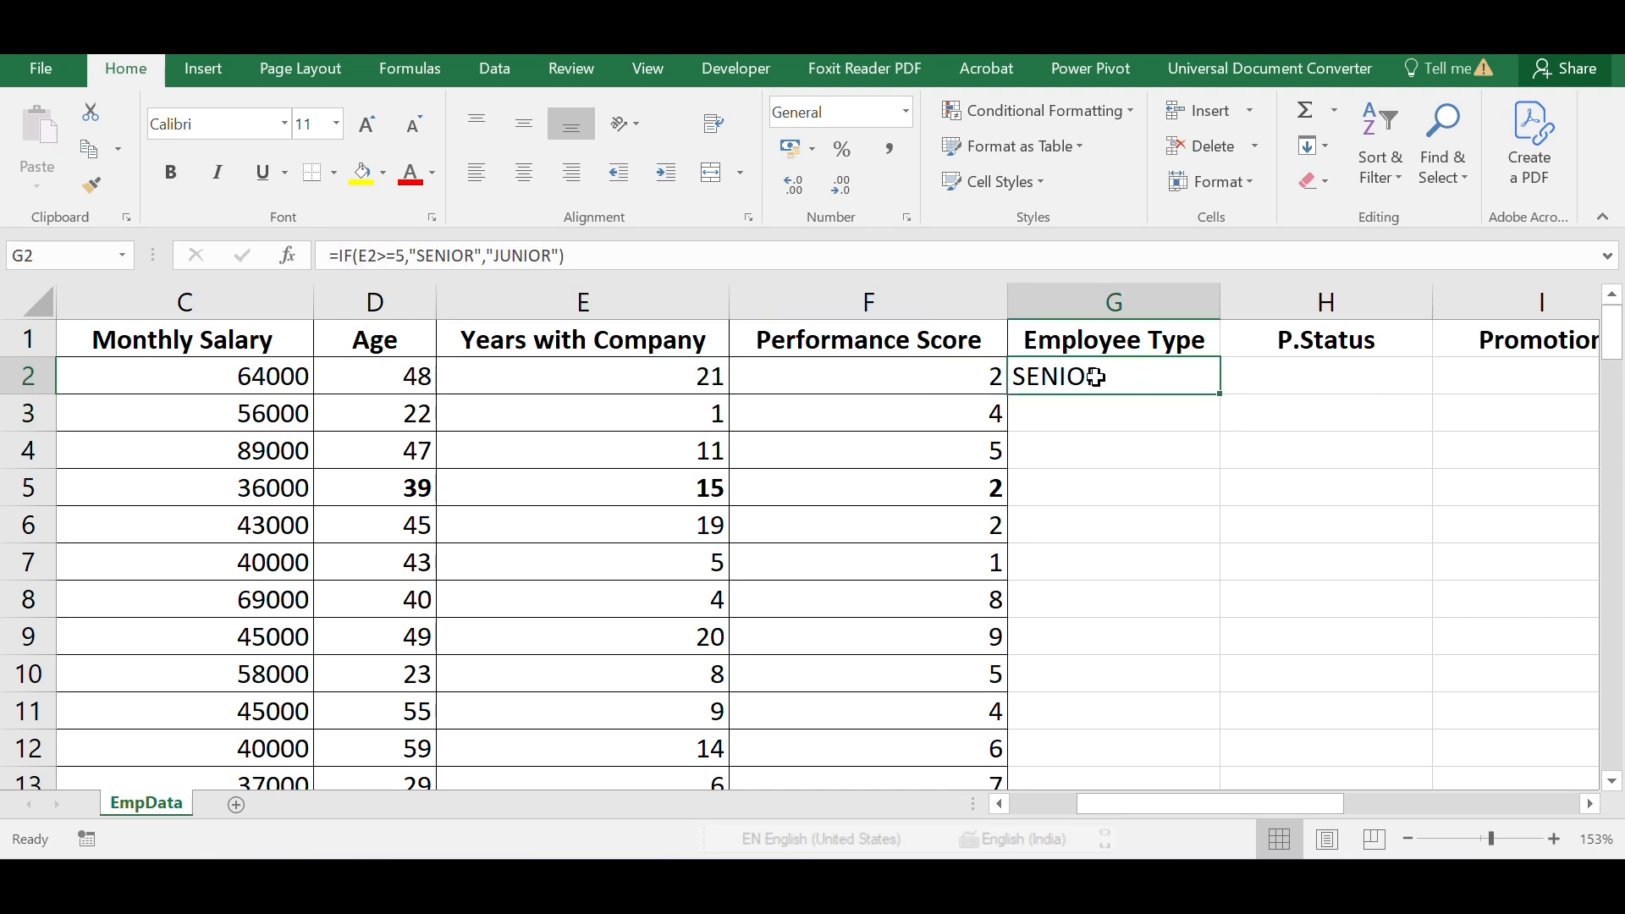
Copy the IF formula from G2 down the Employee Type column through row 119.
{"action": "left_click", "coordinate": [1220, 395]}
{"action": "left_click_drag", "start_coordinate": [1220, 396], "coordinate": [1224, 398]}
{"action": "left_click", "coordinate": [1223, 397]}
{"action": "mouse_move", "coordinate": [1223, 398]}
{"action": "left_mouse_down"}
{"action": "mouse_move", "coordinate": [1209, 436]}
{"action": "mouse_move", "coordinate": [1225, 437]}
{"action": "mouse_move", "coordinate": [1224, 800]}
{"action": "mouse_move", "coordinate": [1224, 728]}
{"action": "left_mouse_up"}
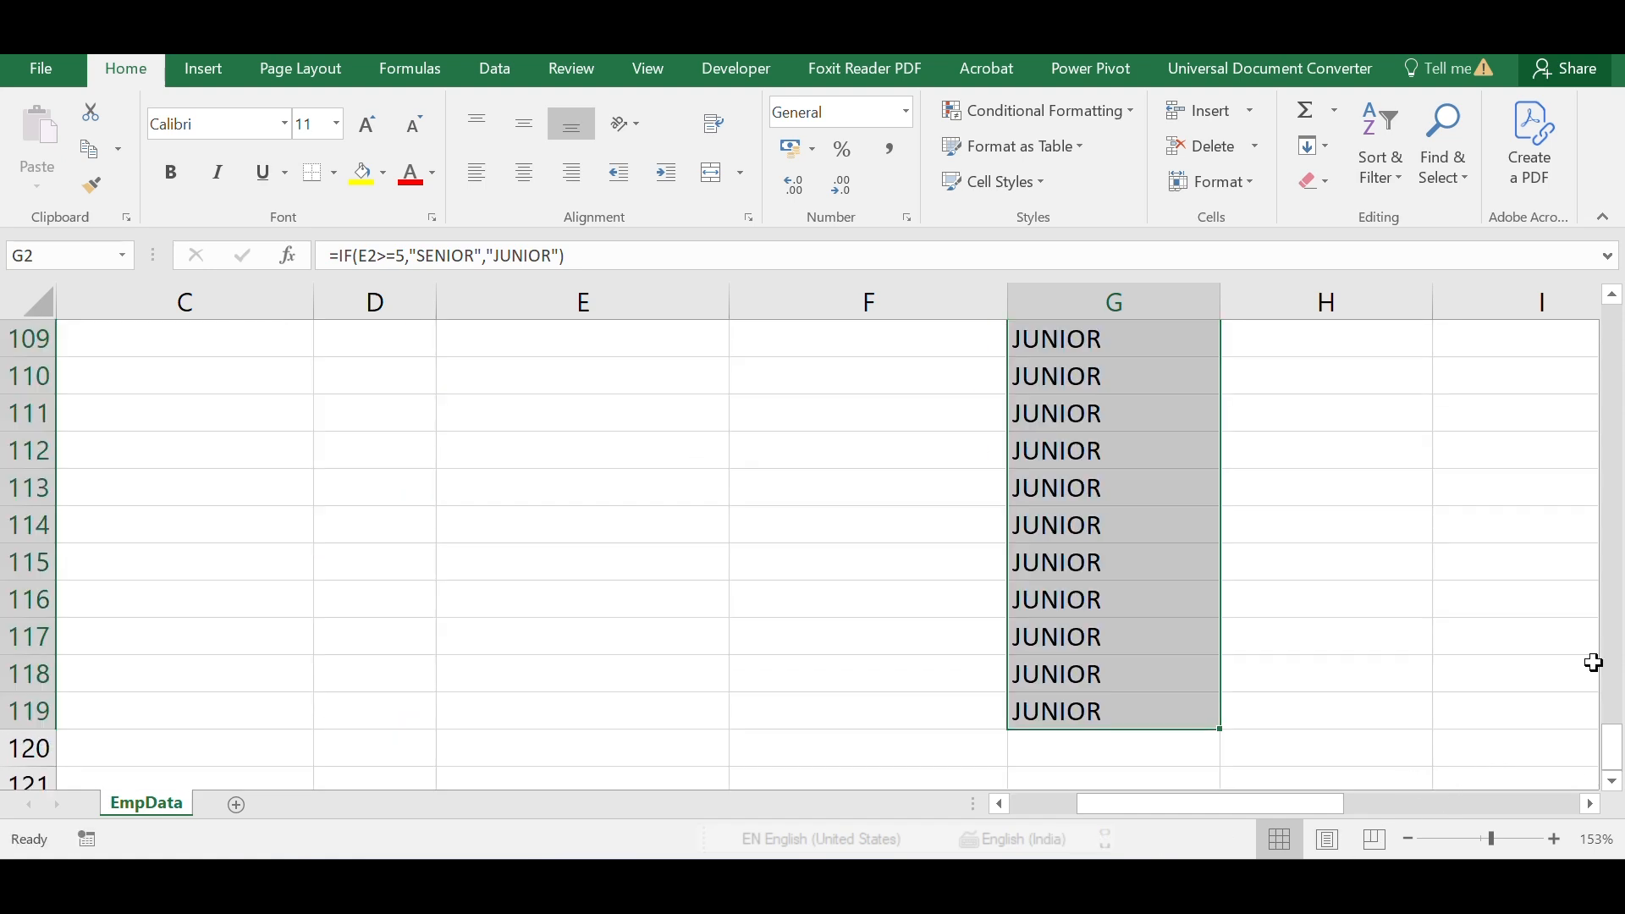
{"action": "left_click_drag", "start_coordinate": [1612, 746], "coordinate": [1618, 338]}
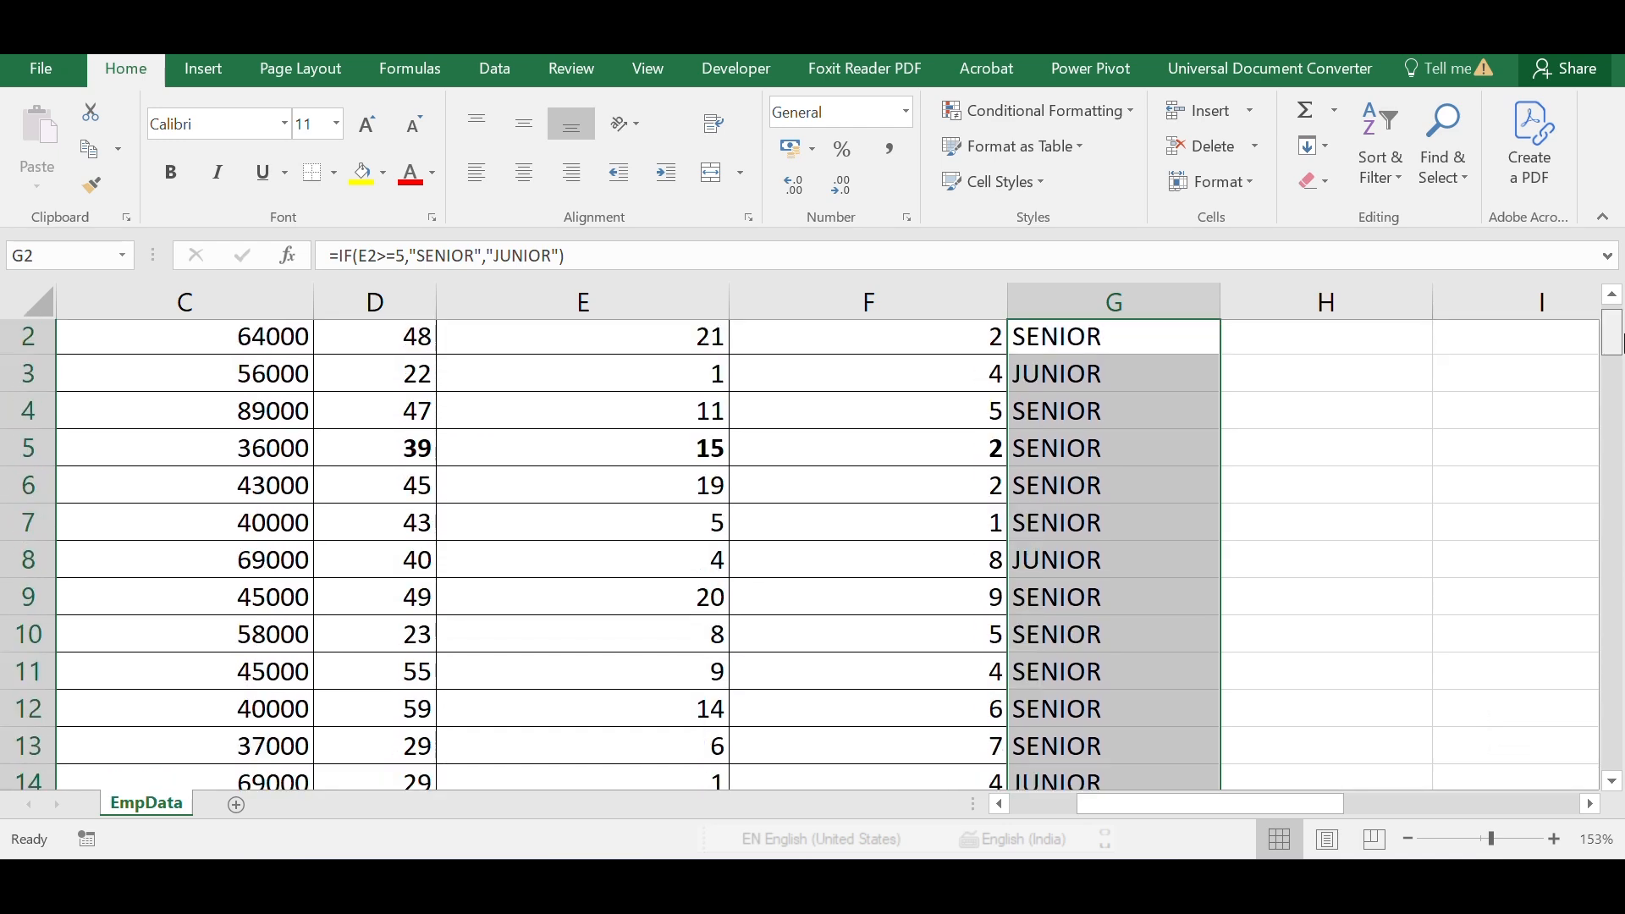
{"action": "left_click", "coordinate": [1147, 411]}
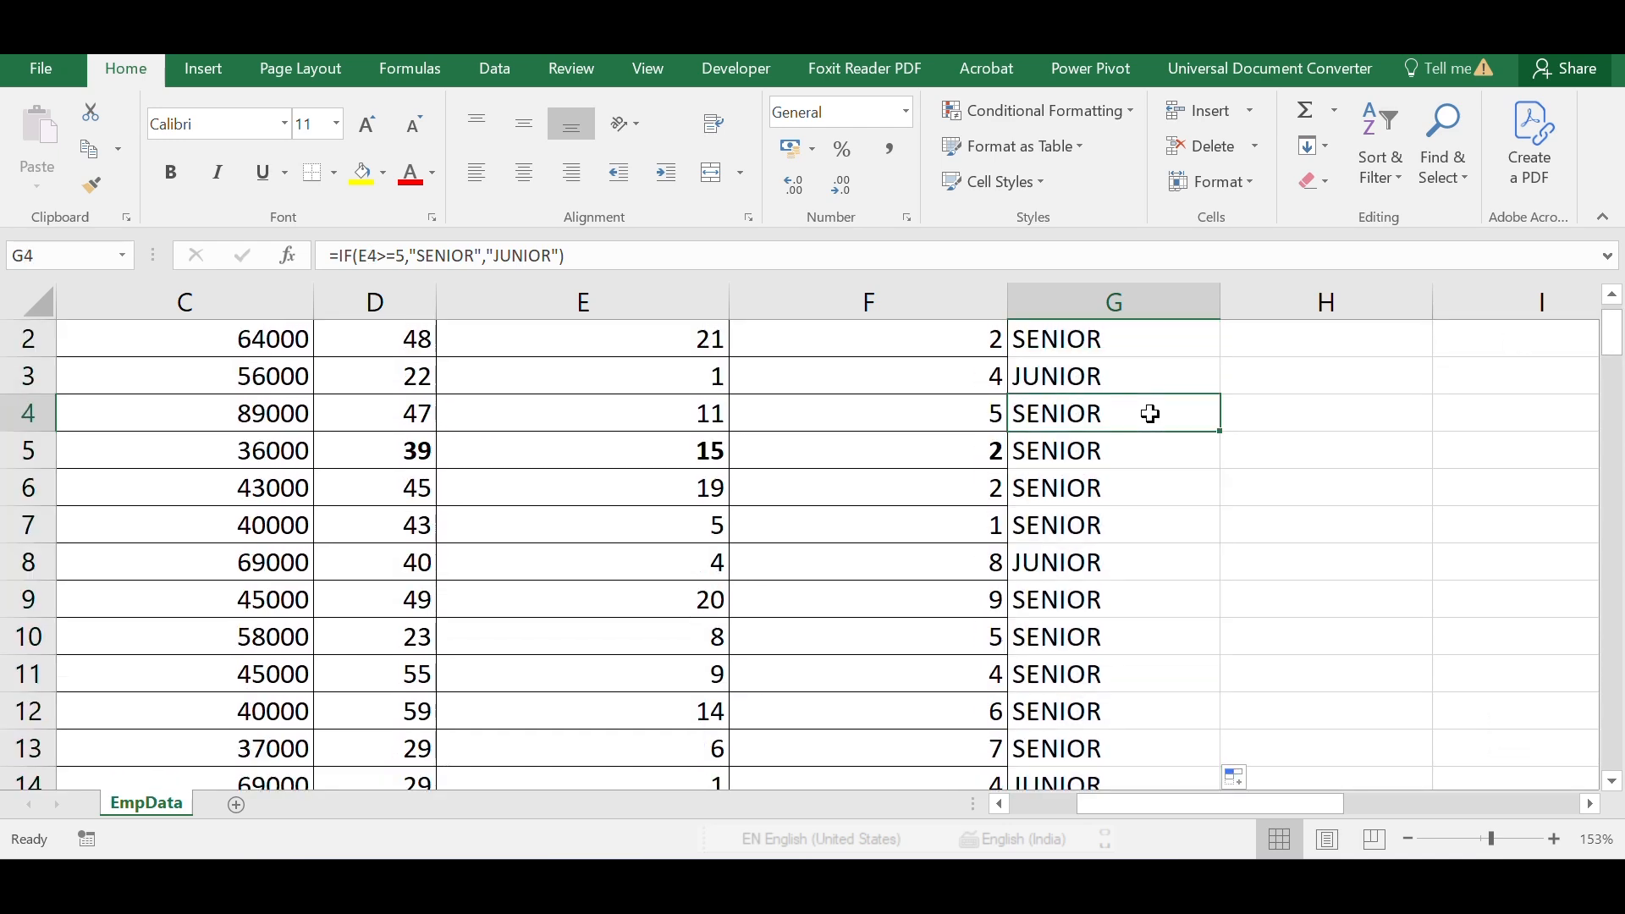
Compare the Employee Type results with the Years with Company values, starting with rows 2 and 3.
{"action": "scroll", "coordinate": [1150, 413], "scroll_direction": "up", "scroll_amount": 1}
{"action": "scroll", "coordinate": [1149, 413], "scroll_direction": "down", "scroll_amount": 3, "text": "ctrl"}
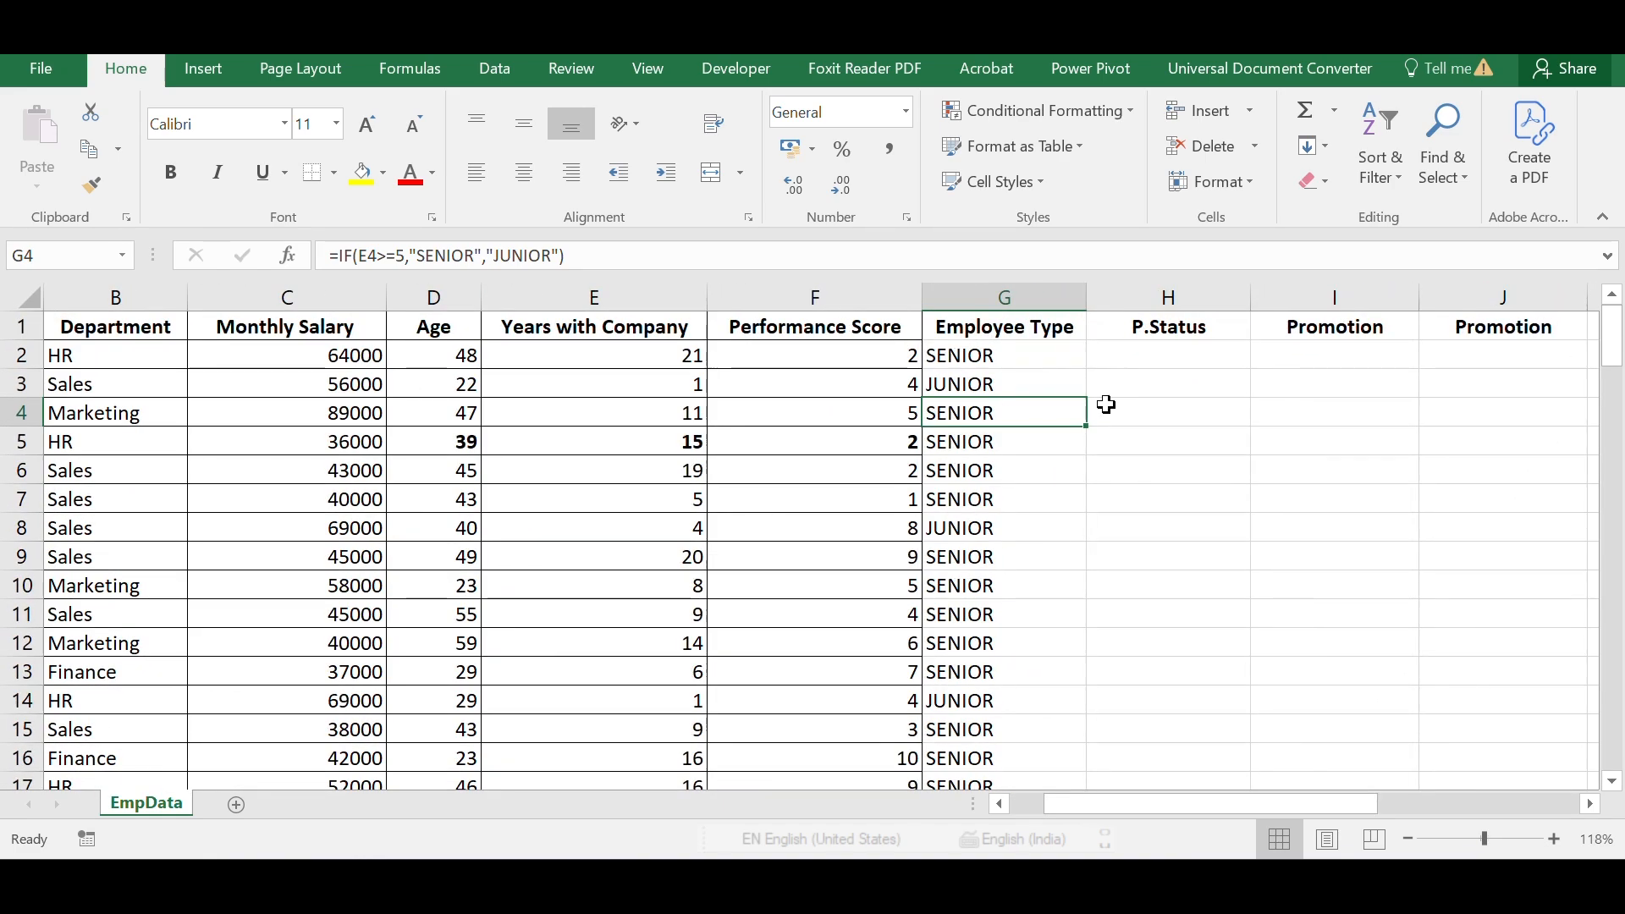
{"action": "left_click", "coordinate": [1040, 354]}
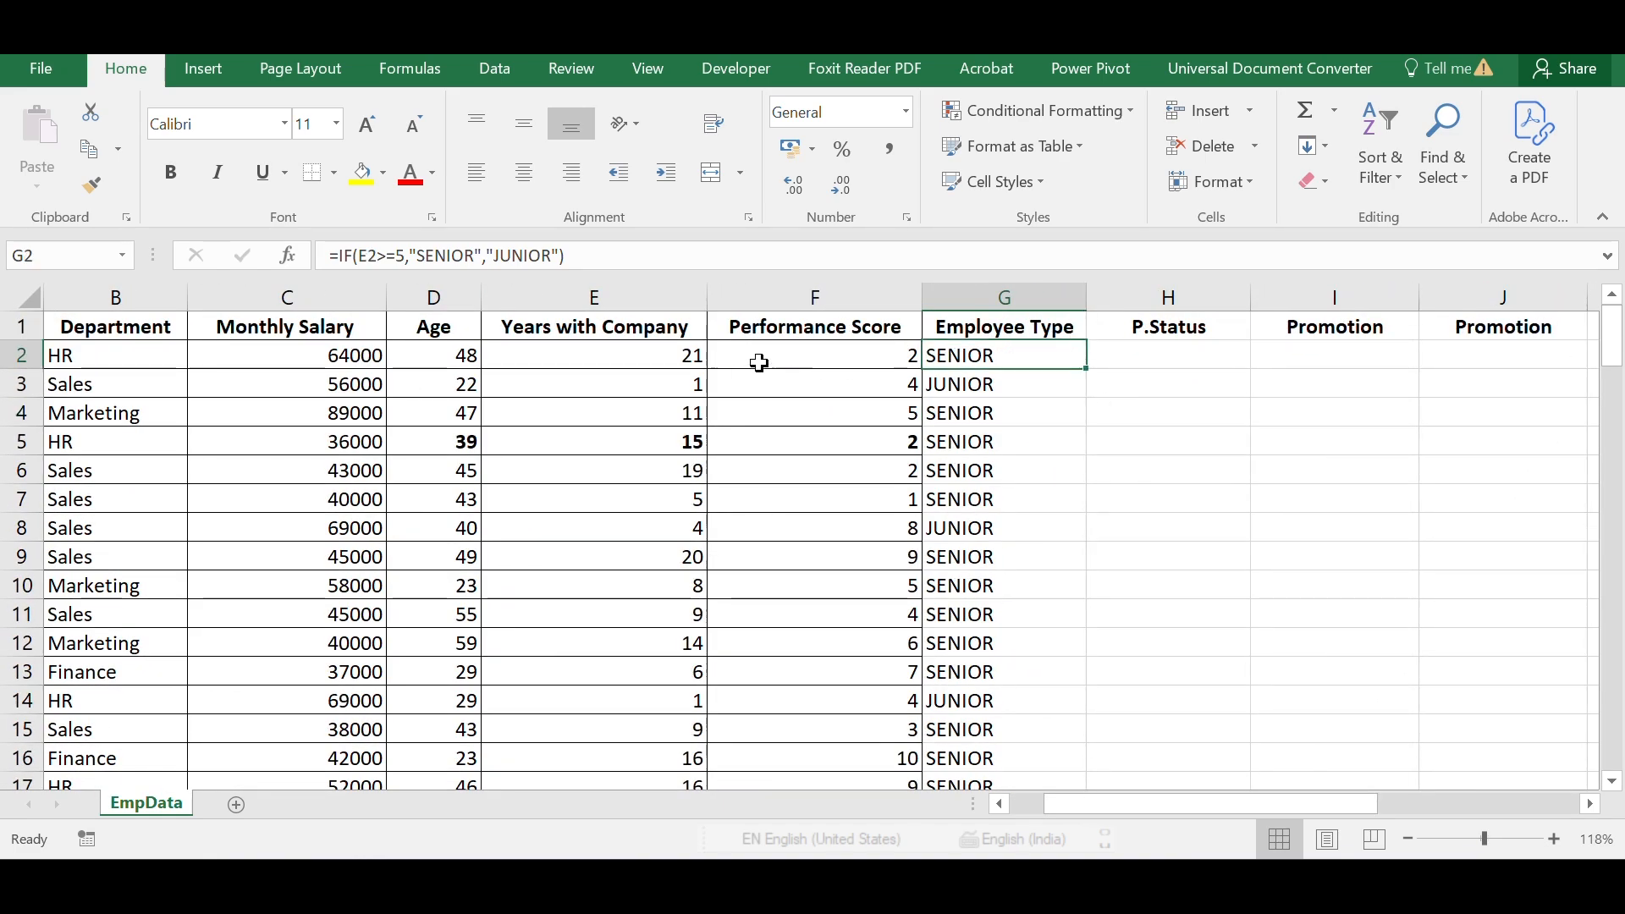
{"action": "left_click", "coordinate": [679, 354]}
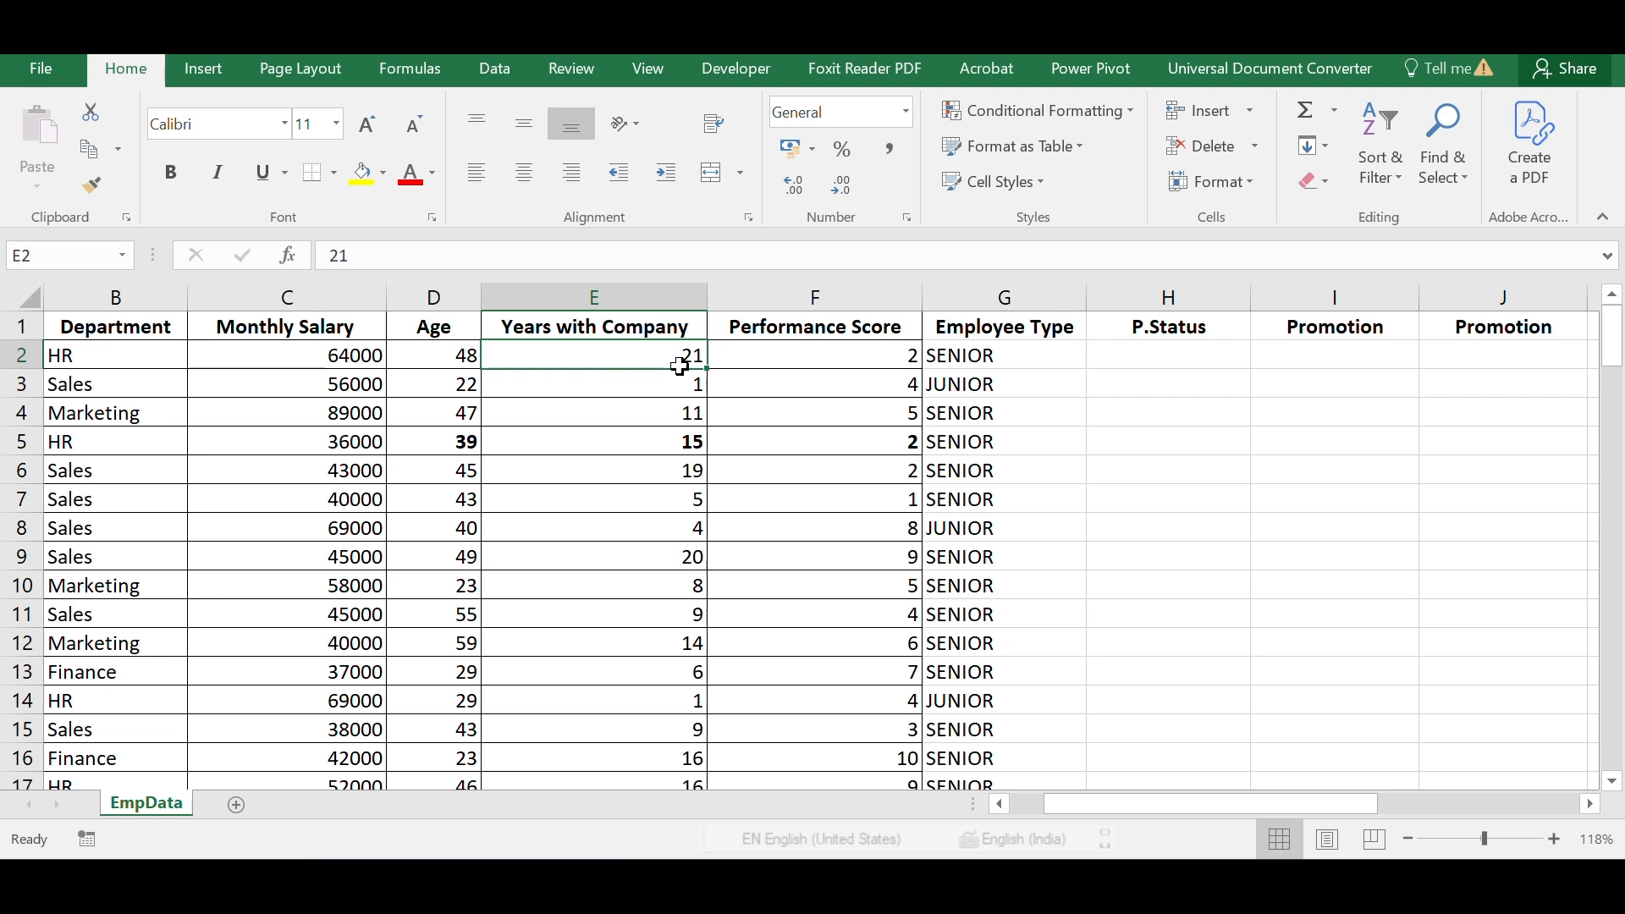
{"action": "left_click", "coordinate": [657, 388]}
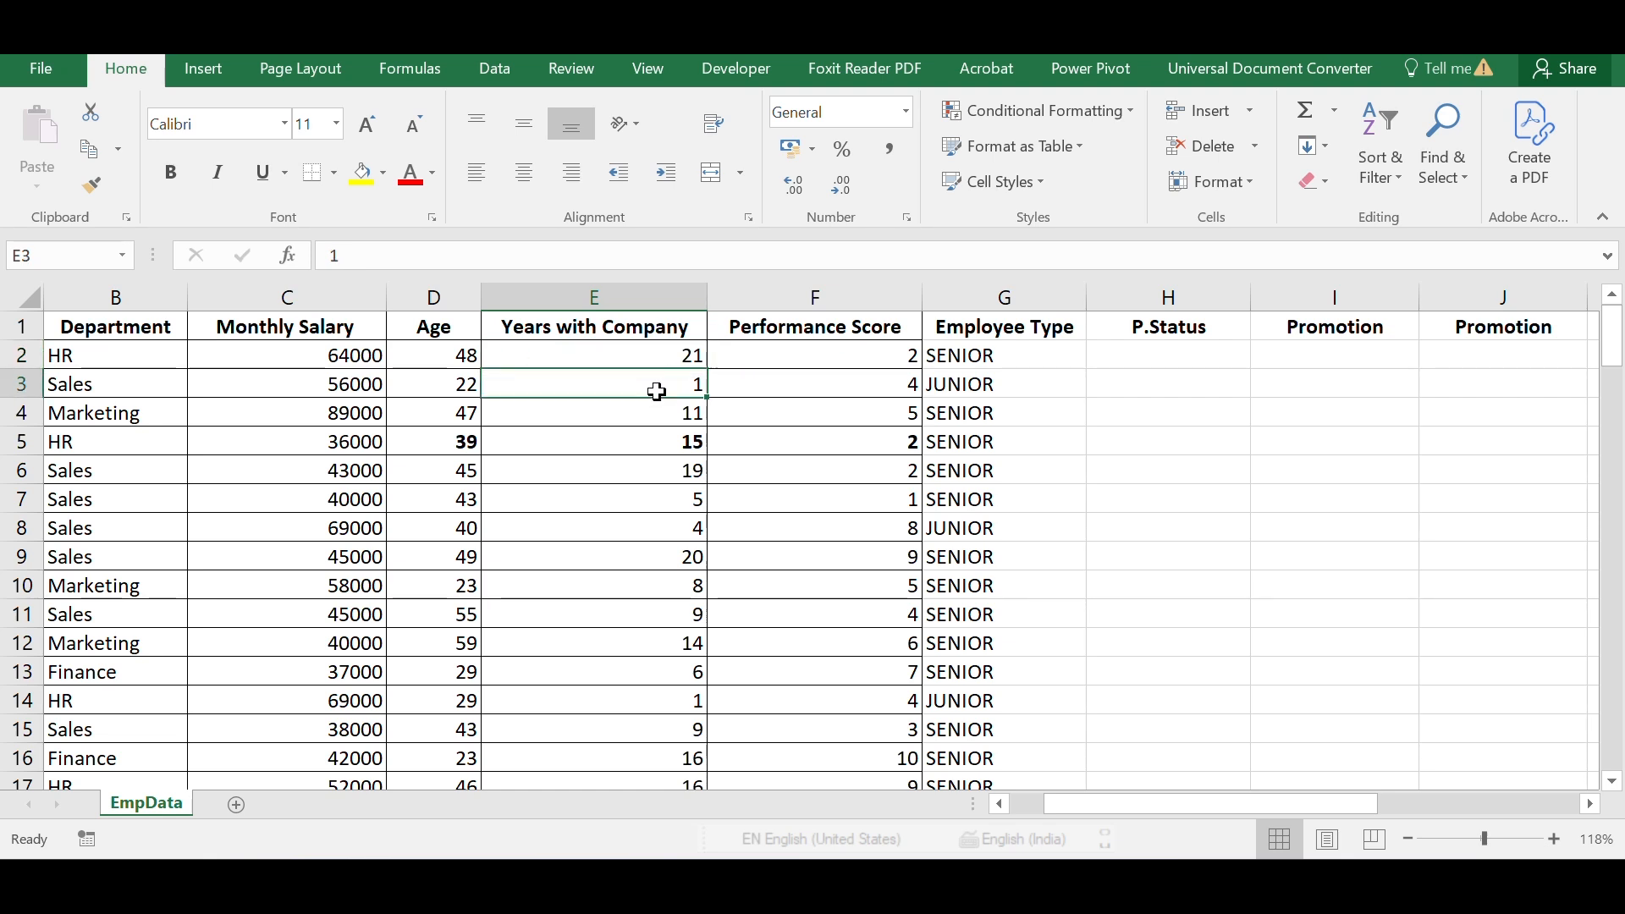
{"action": "left_click", "coordinate": [1116, 347]}
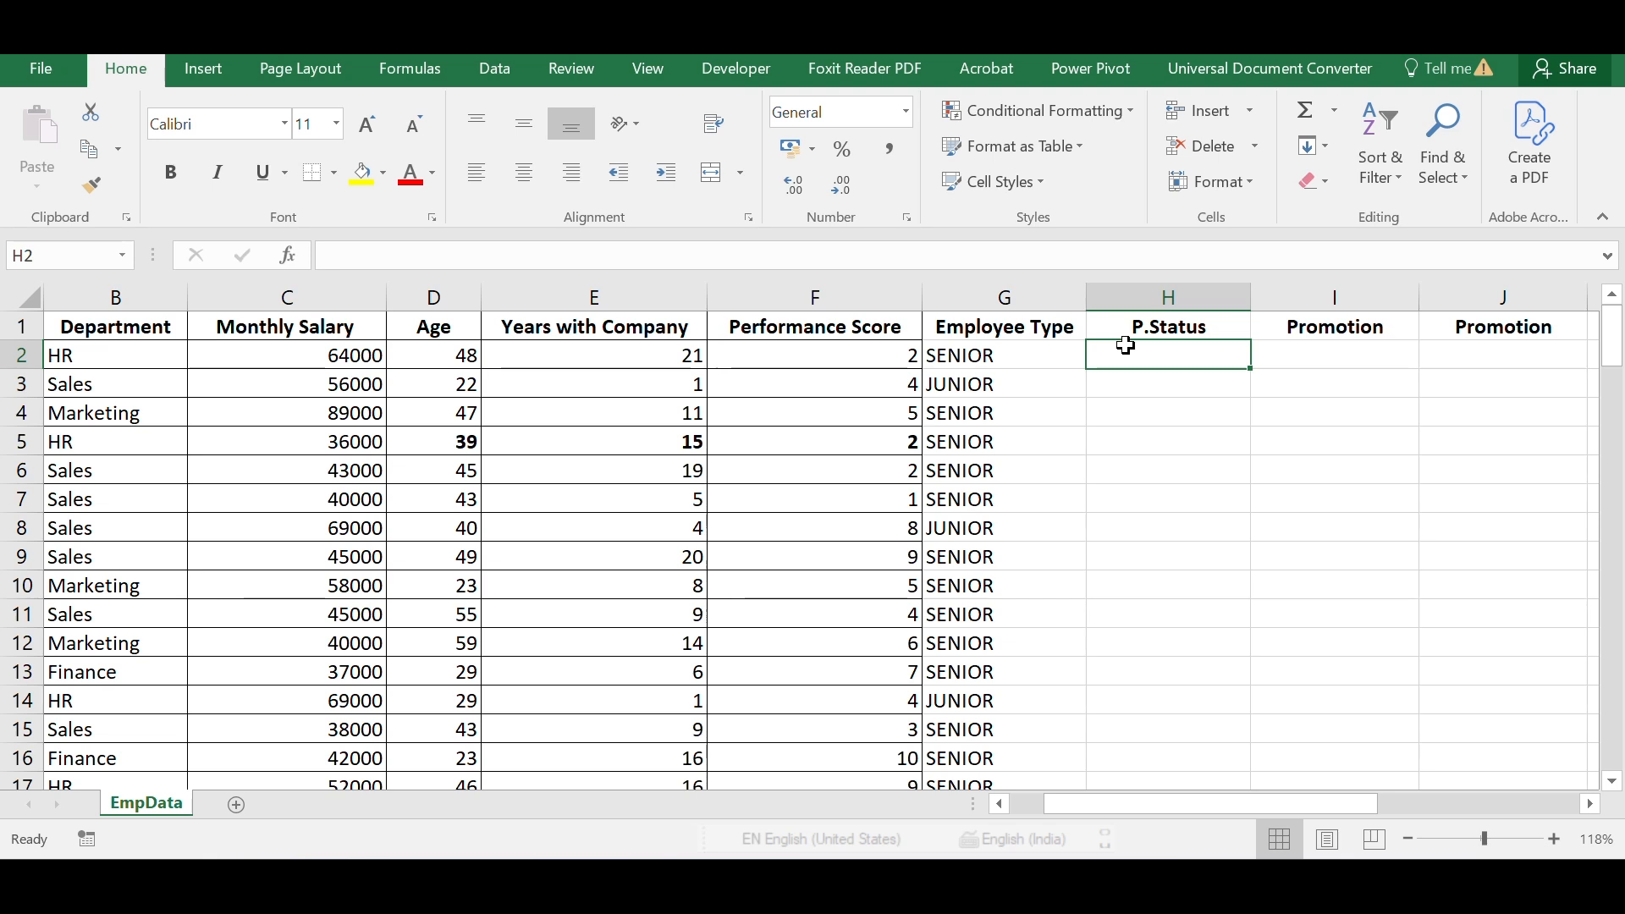
{"action": "left_click", "coordinate": [638, 300]}
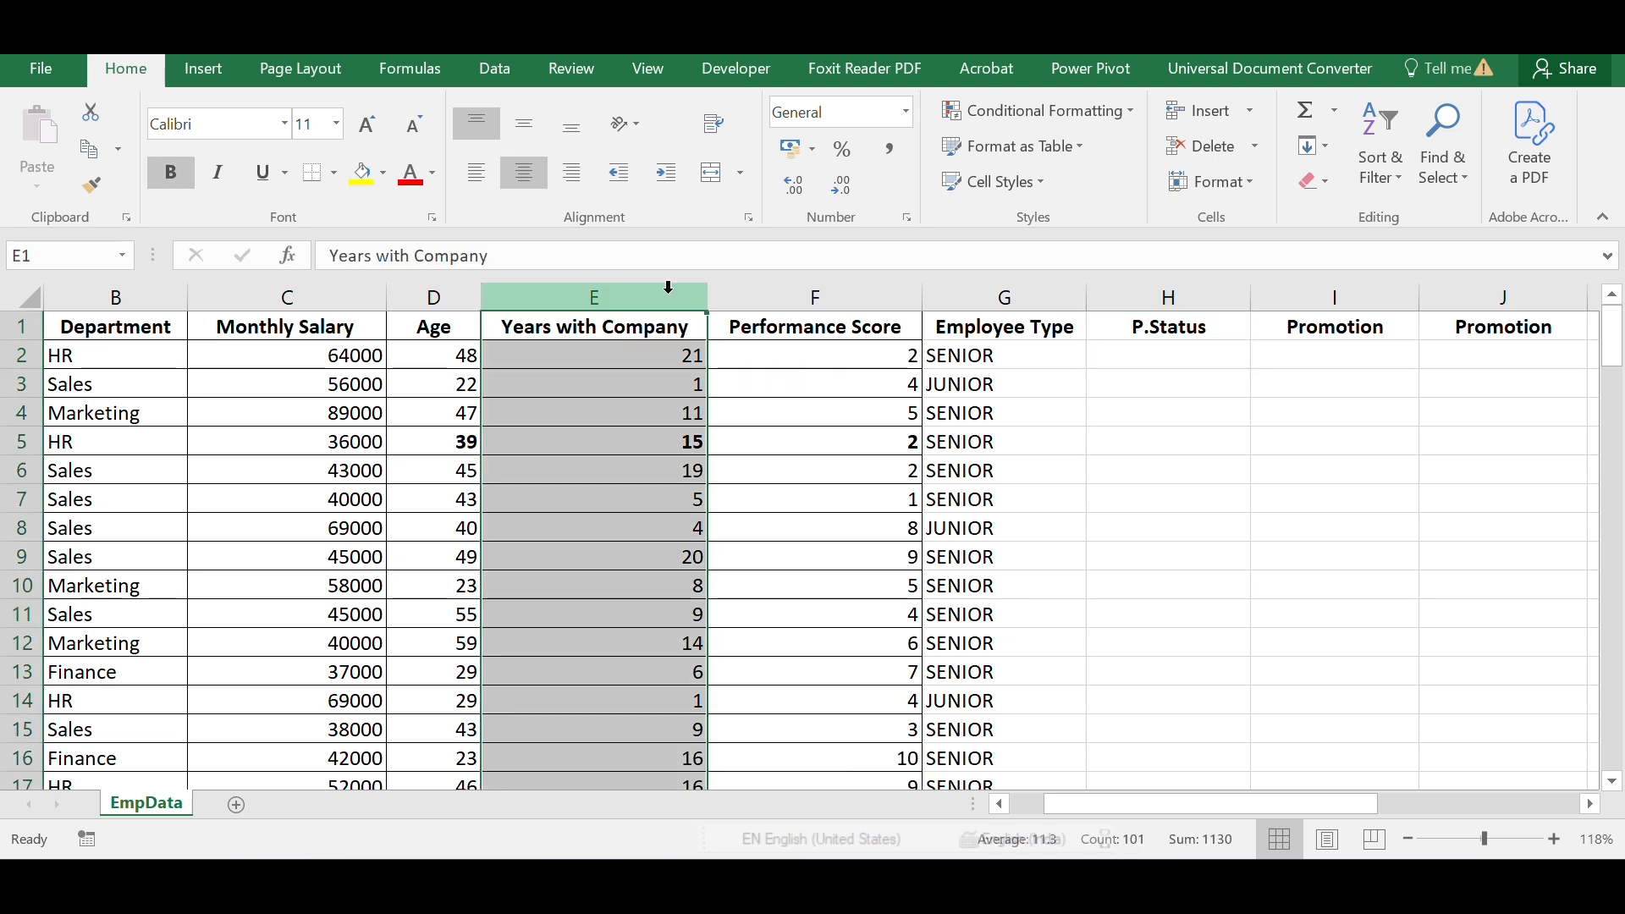
{"action": "left_click", "coordinate": [970, 294]}
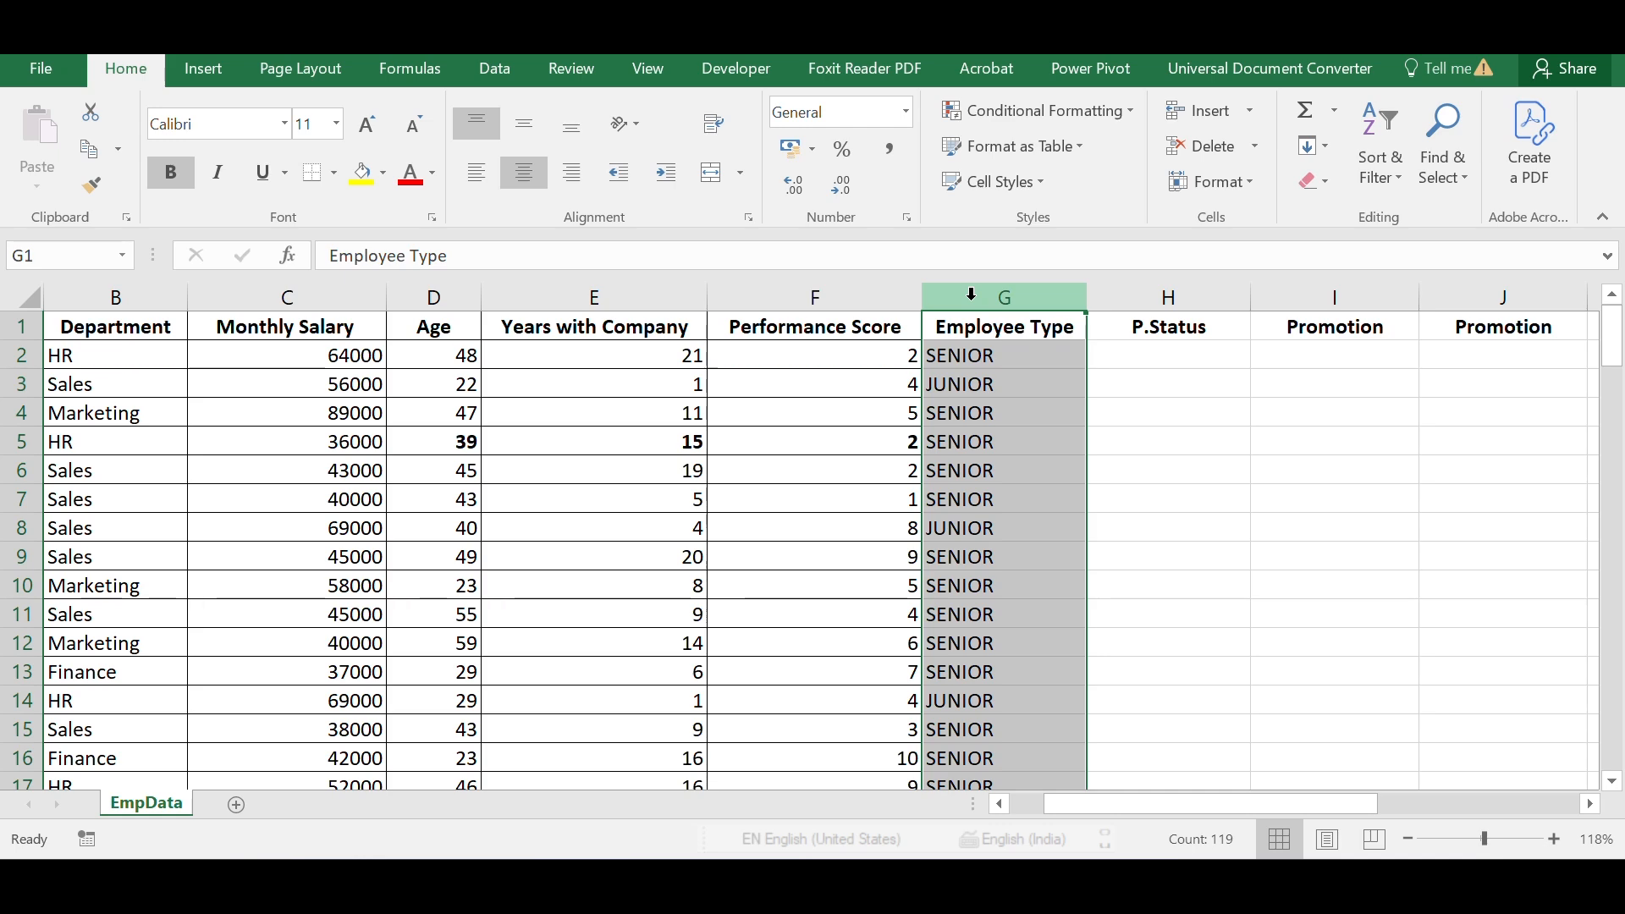
Examine the empty P.Status column and the Performance Score values it depends on.
{"action": "left_click", "coordinate": [1105, 364]}
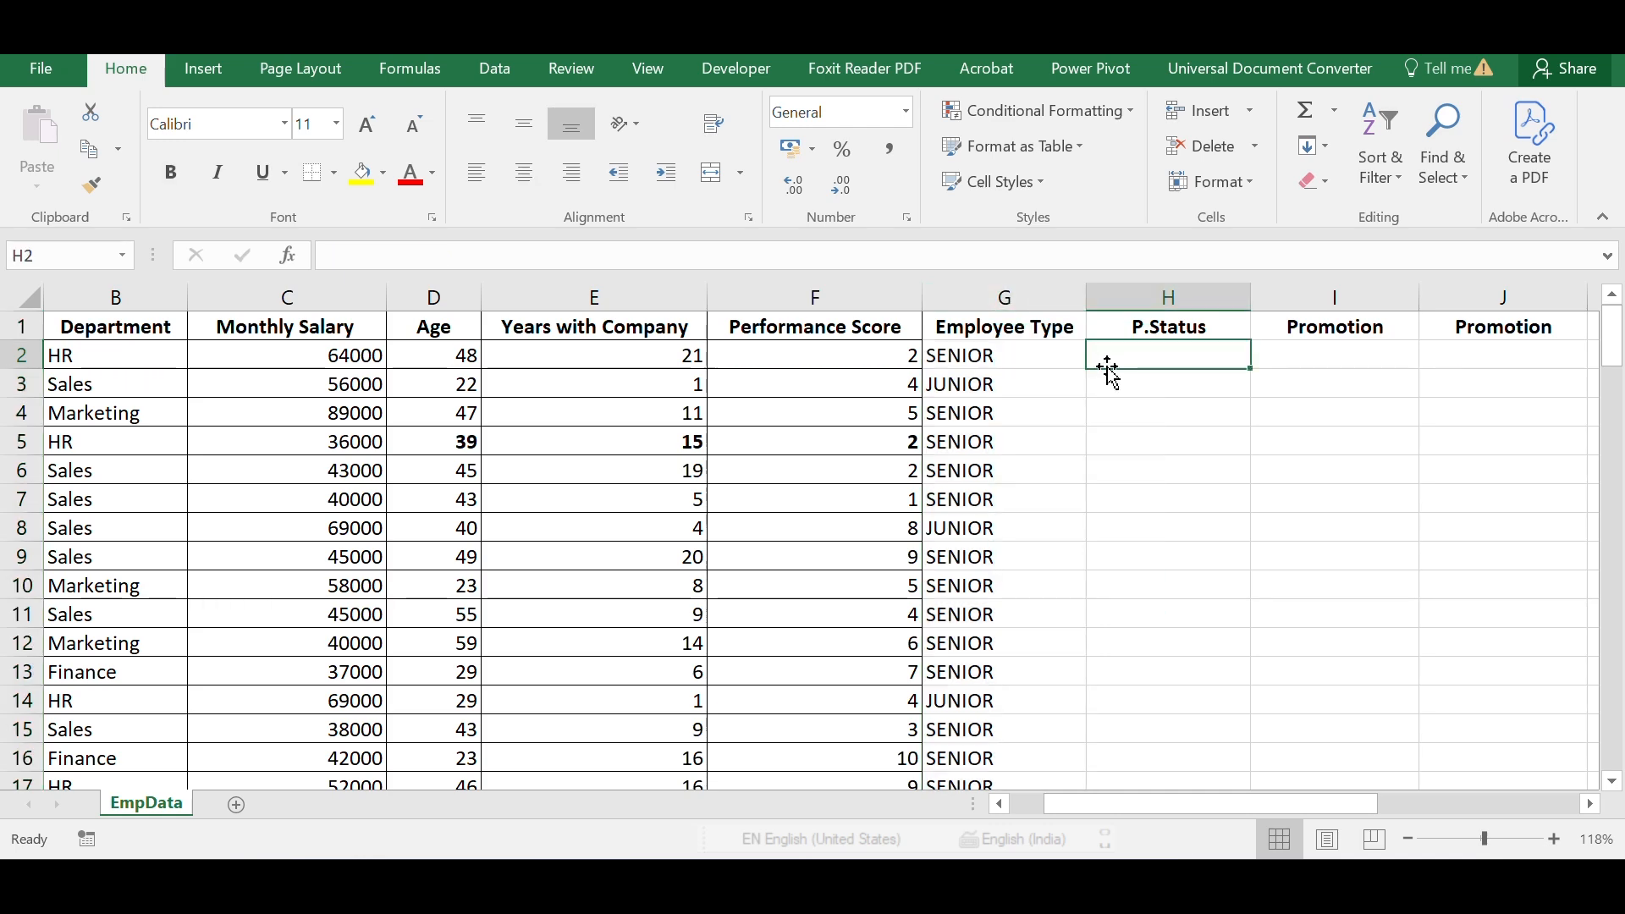
{"action": "scroll", "coordinate": [1108, 373], "scroll_direction": "right", "scroll_amount": 3}
{"action": "scroll", "coordinate": [1108, 373], "scroll_direction": "left", "scroll_amount": 2}
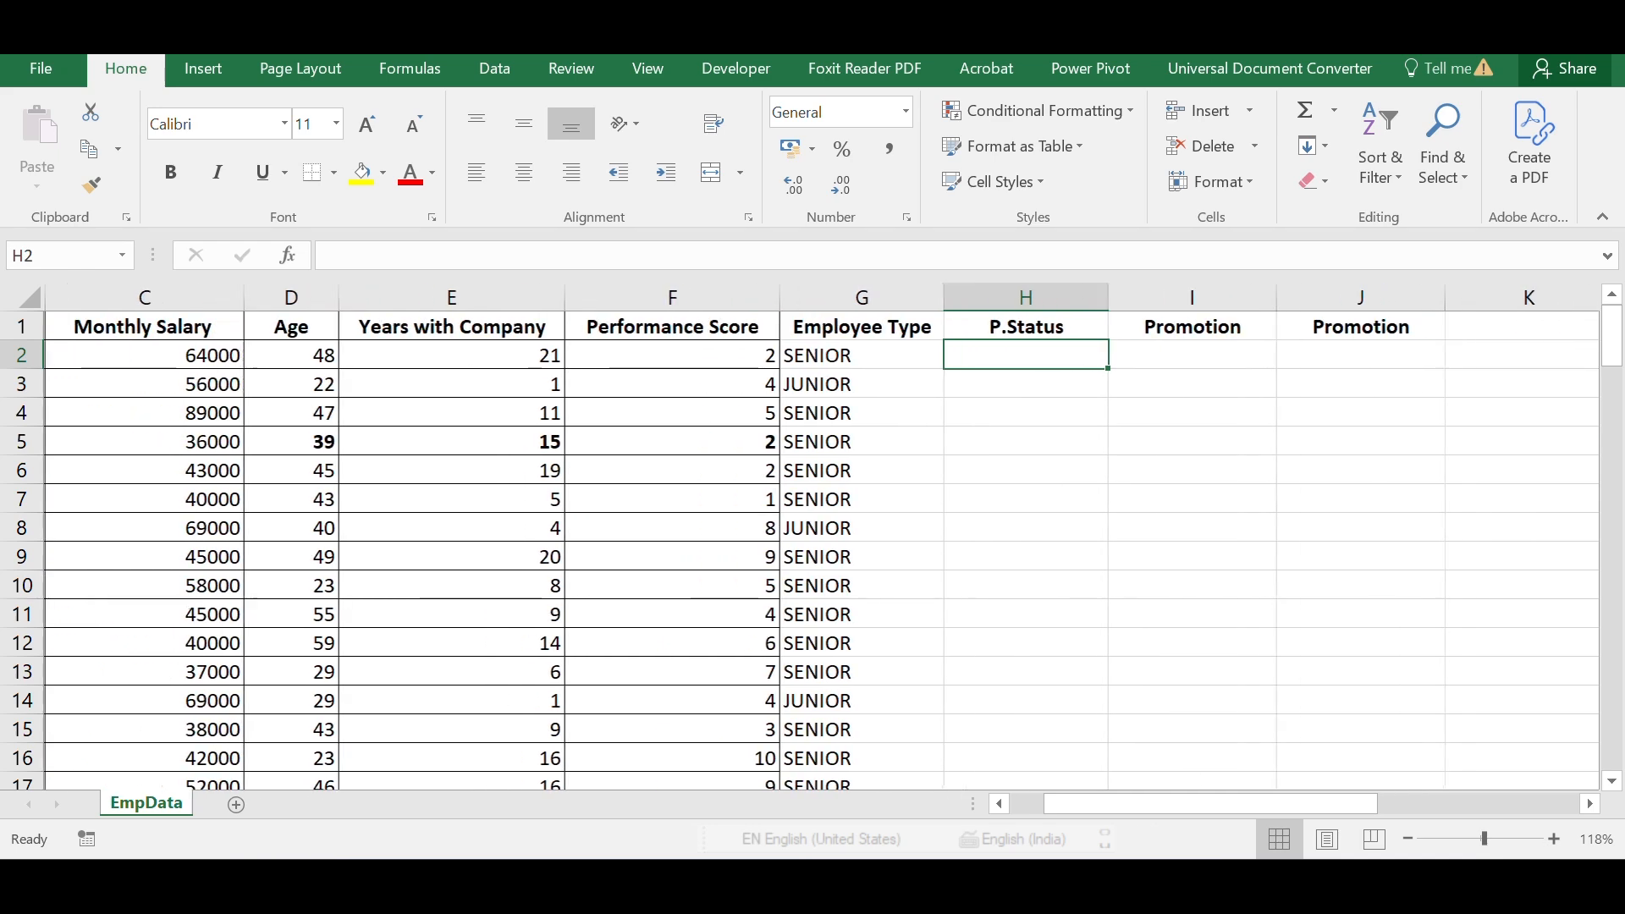
{"action": "scroll", "coordinate": [1107, 373], "scroll_direction": "up", "scroll_amount": 3}
{"action": "scroll", "coordinate": [1107, 373], "scroll_direction": "down", "scroll_amount": 2}
{"action": "left_click", "coordinate": [787, 299]}
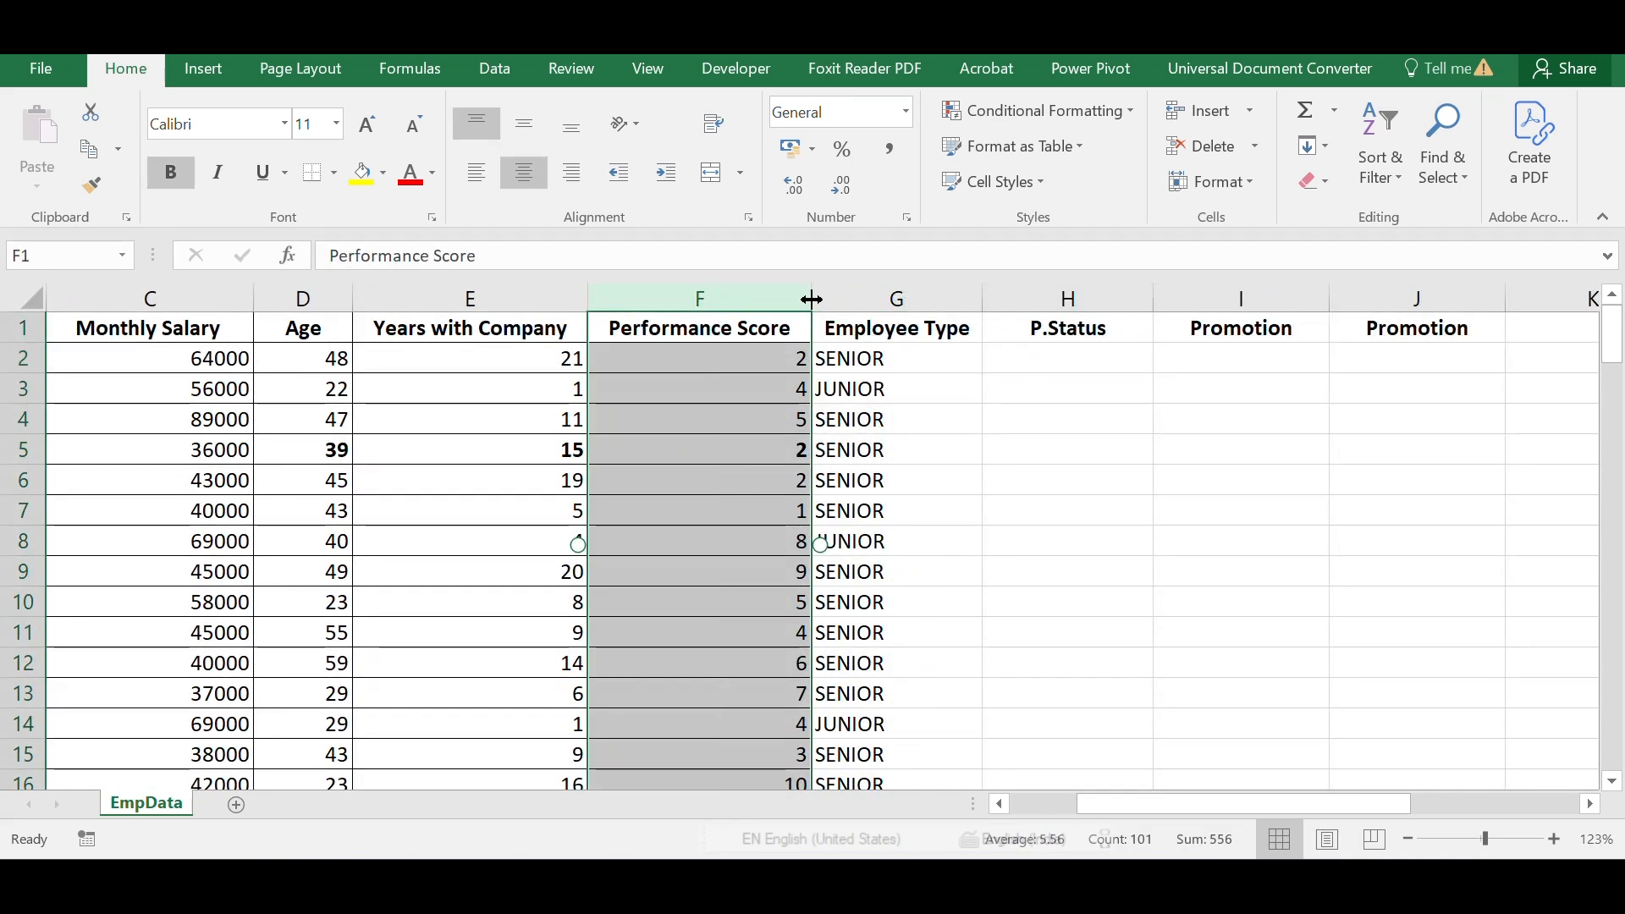
{"action": "left_click", "coordinate": [760, 388]}
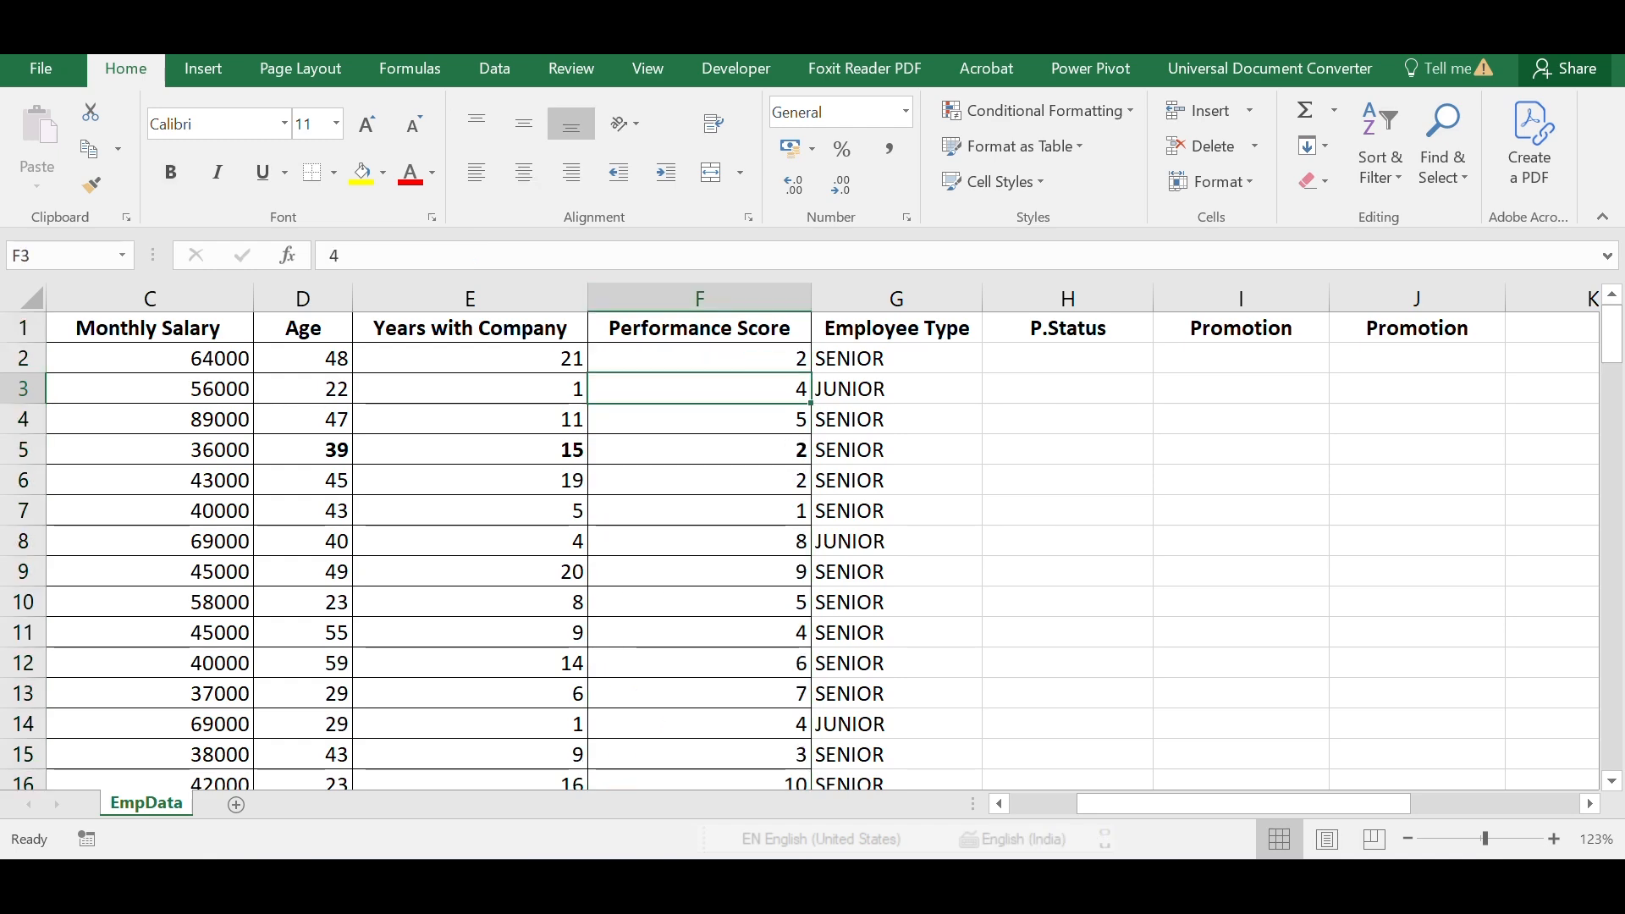
Examine each P.Score Criteria row and its matching Status in the lookup table in columns L and M.
{"action": "scroll", "coordinate": [808, 468], "scroll_direction": "right", "scroll_amount": 3}
{"action": "scroll", "coordinate": [800, 536], "scroll_direction": "up", "scroll_amount": 4}
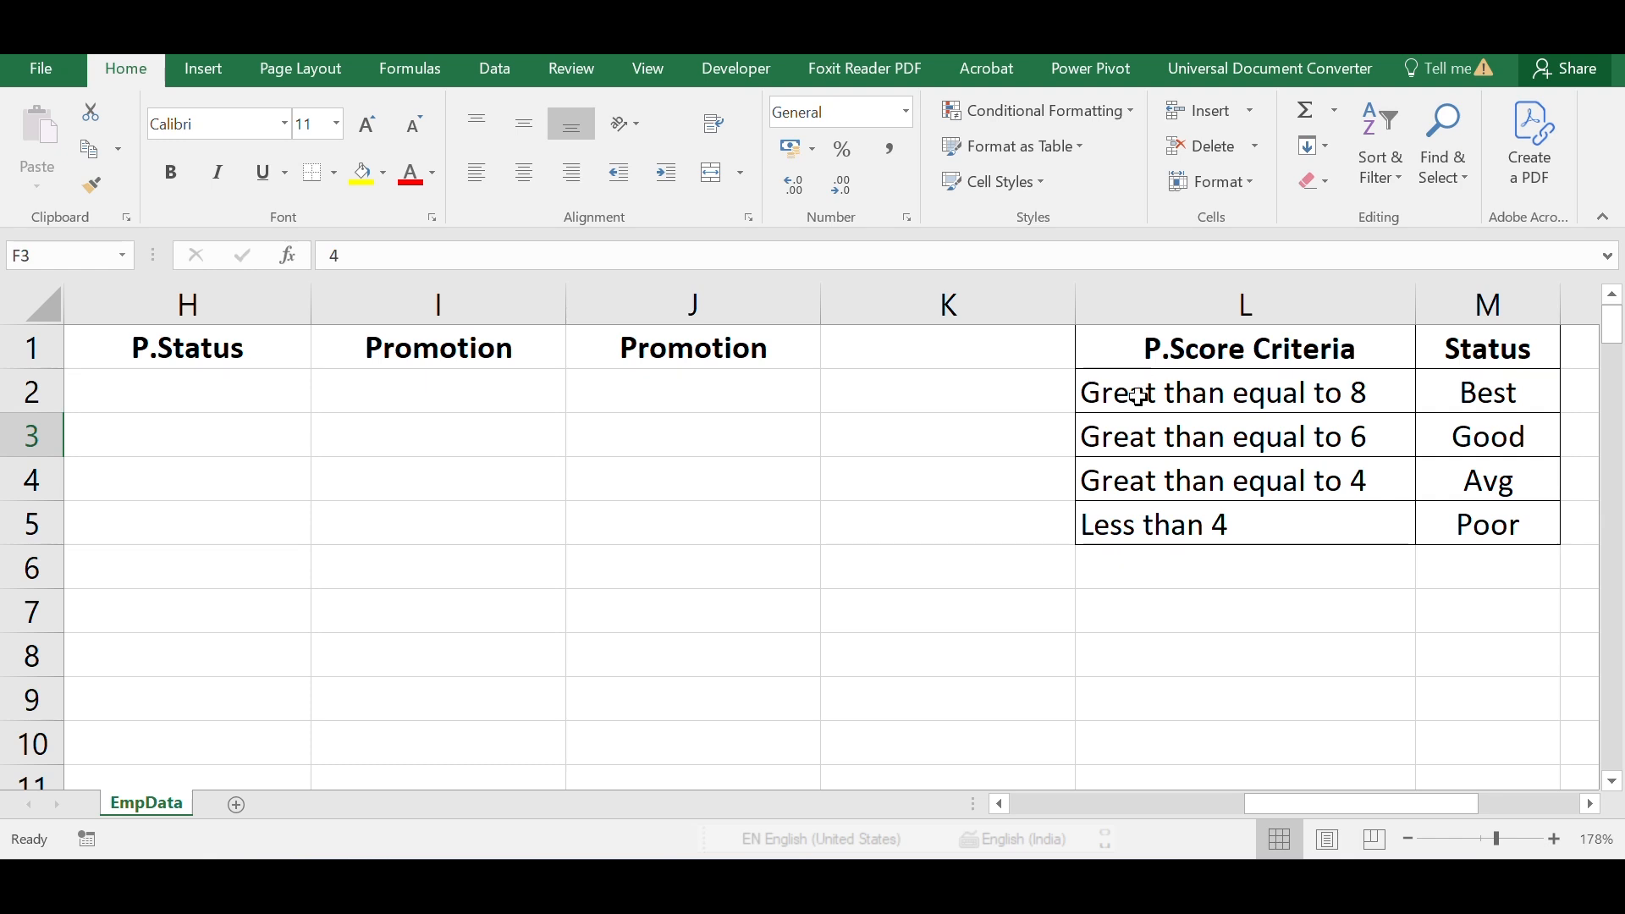
{"action": "left_click", "coordinate": [1358, 387]}
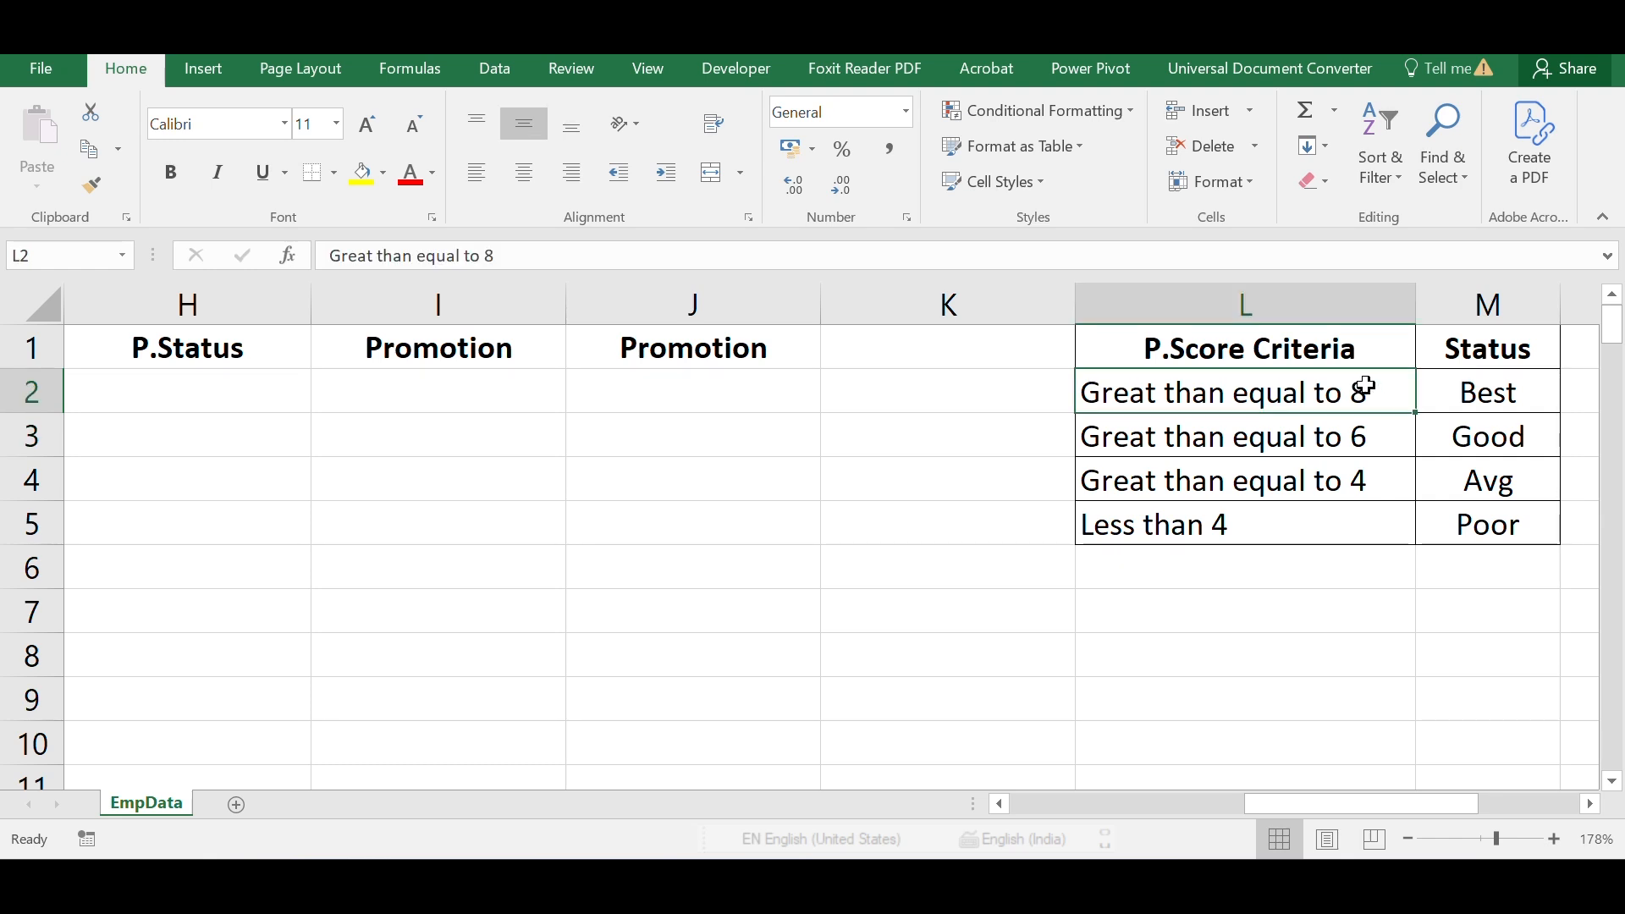
{"action": "left_click", "coordinate": [1488, 396]}
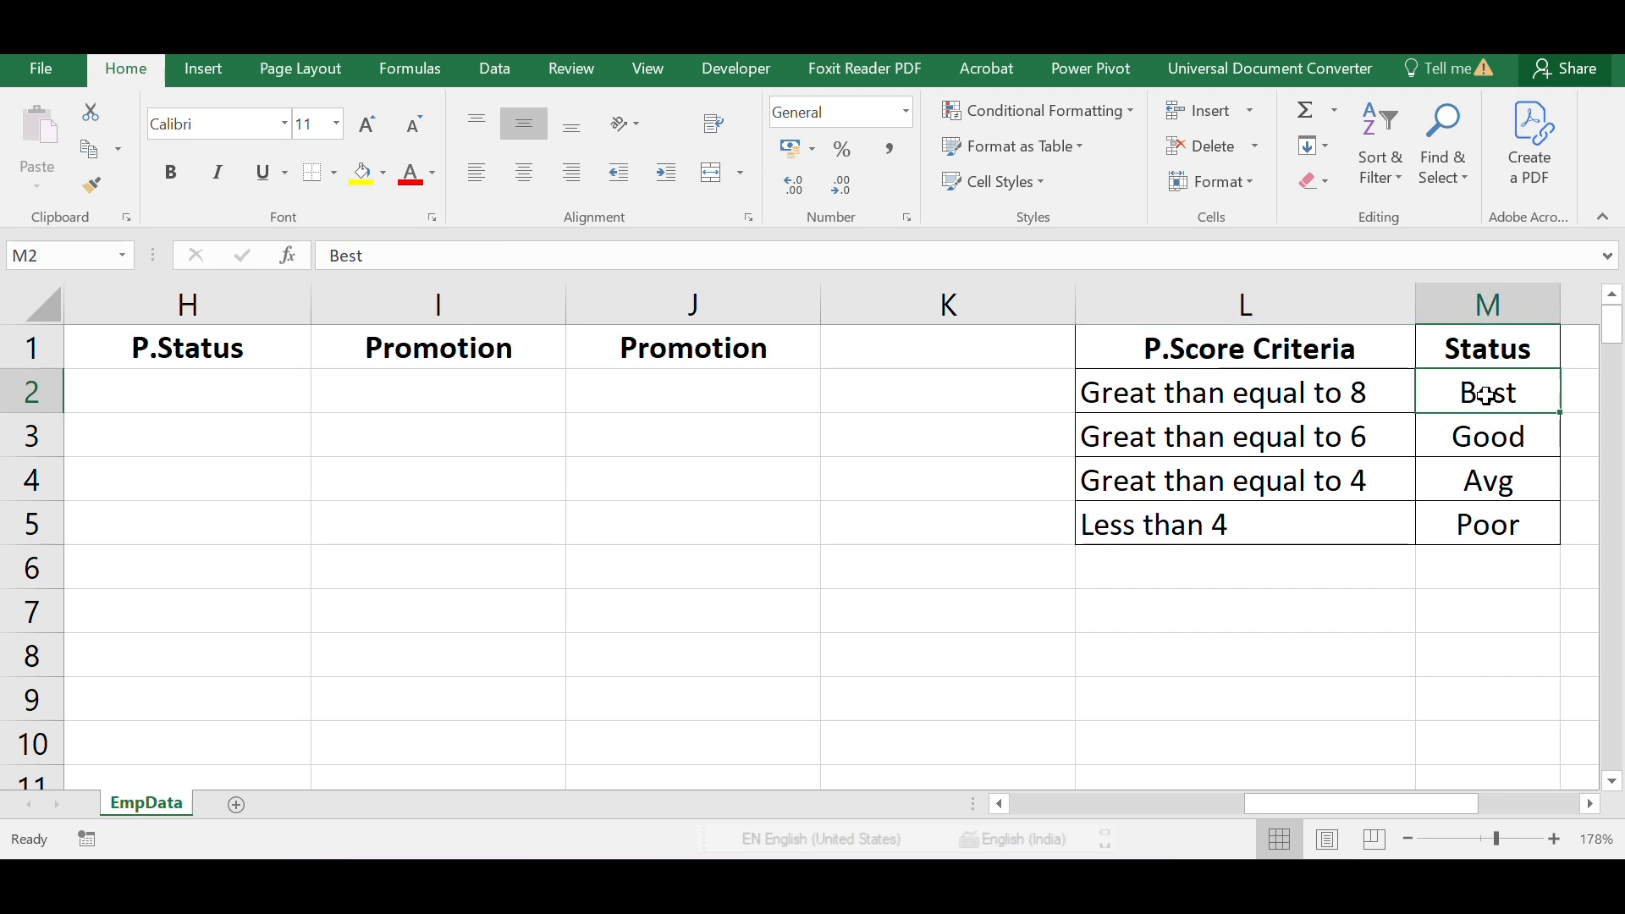
{"action": "left_click", "coordinate": [1282, 437]}
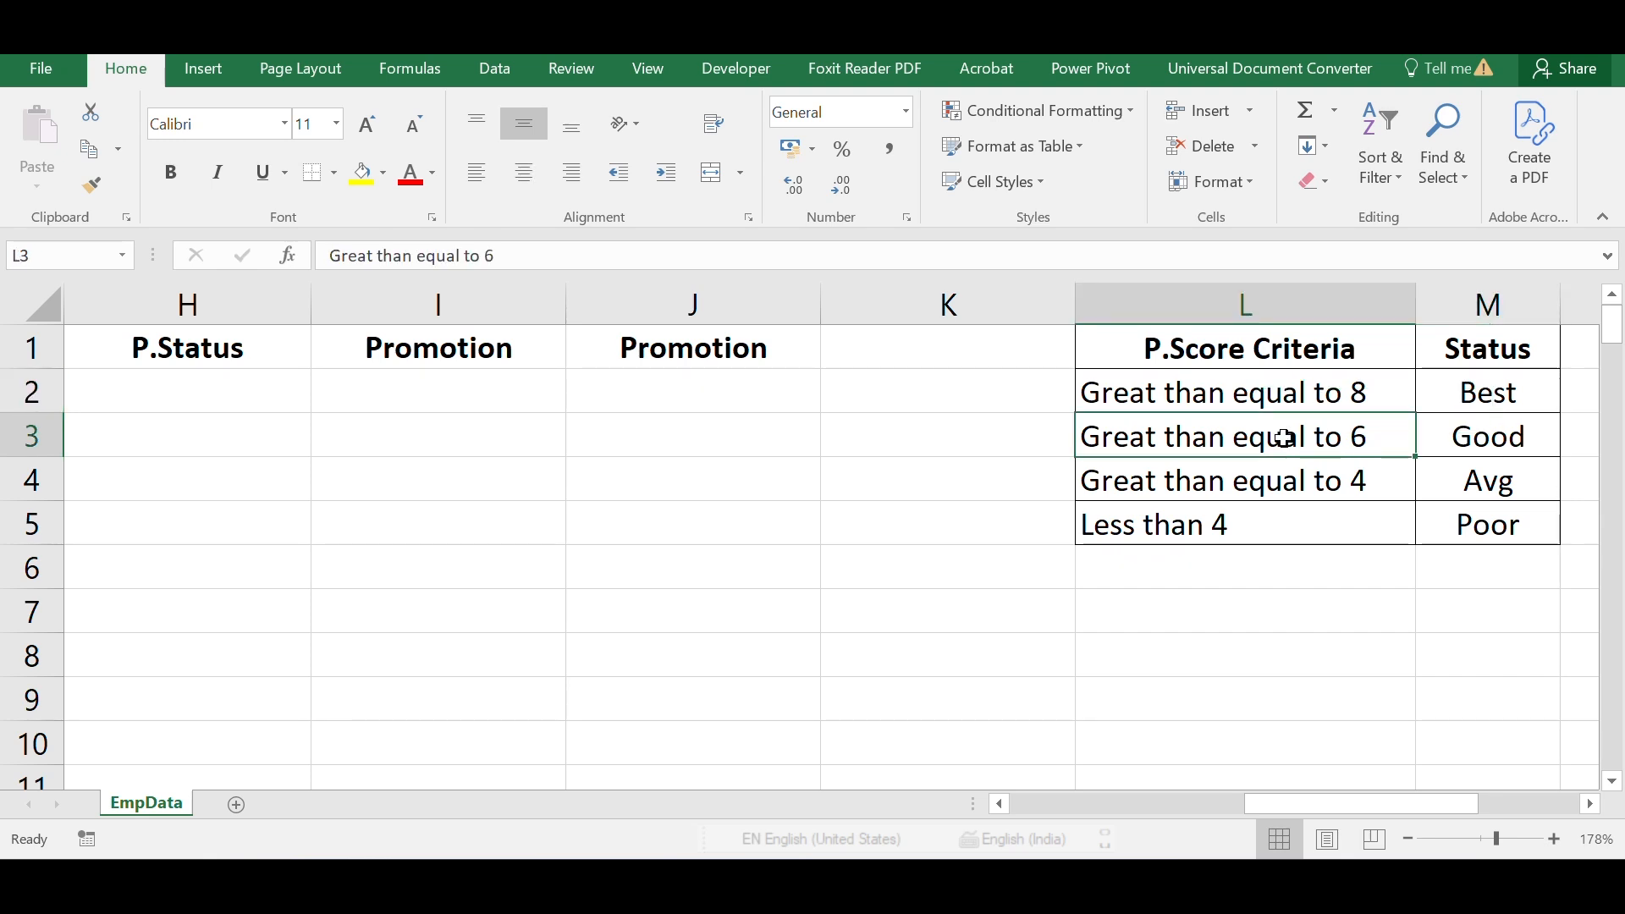
{"action": "left_click", "coordinate": [1469, 446]}
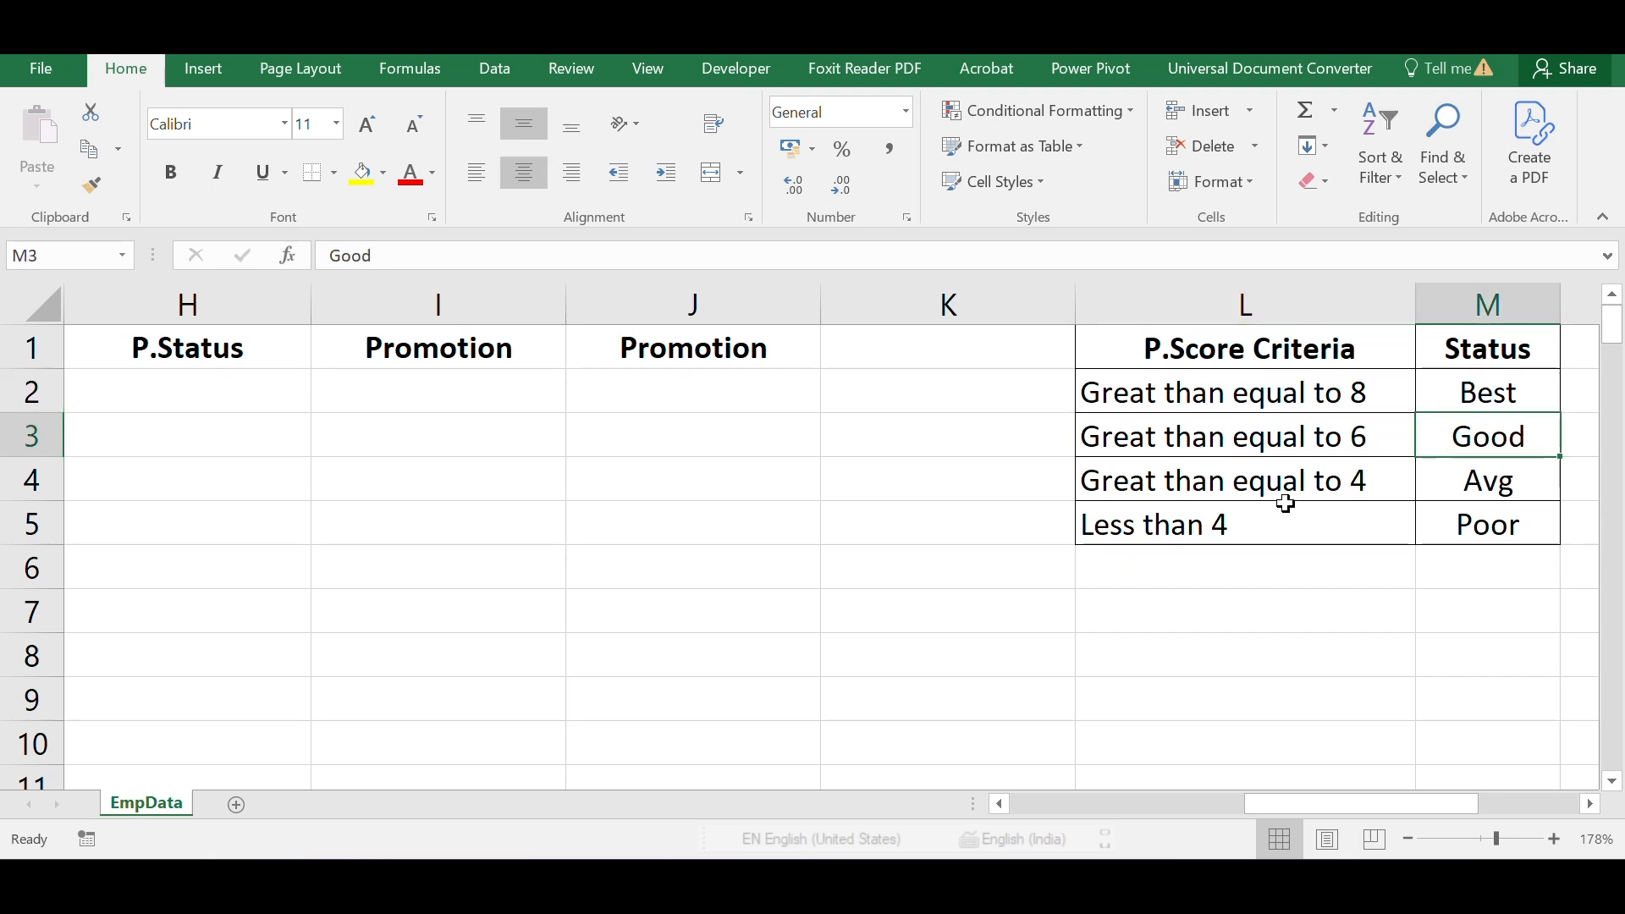
{"action": "left_click", "coordinate": [1312, 483]}
{"action": "left_click", "coordinate": [1469, 482]}
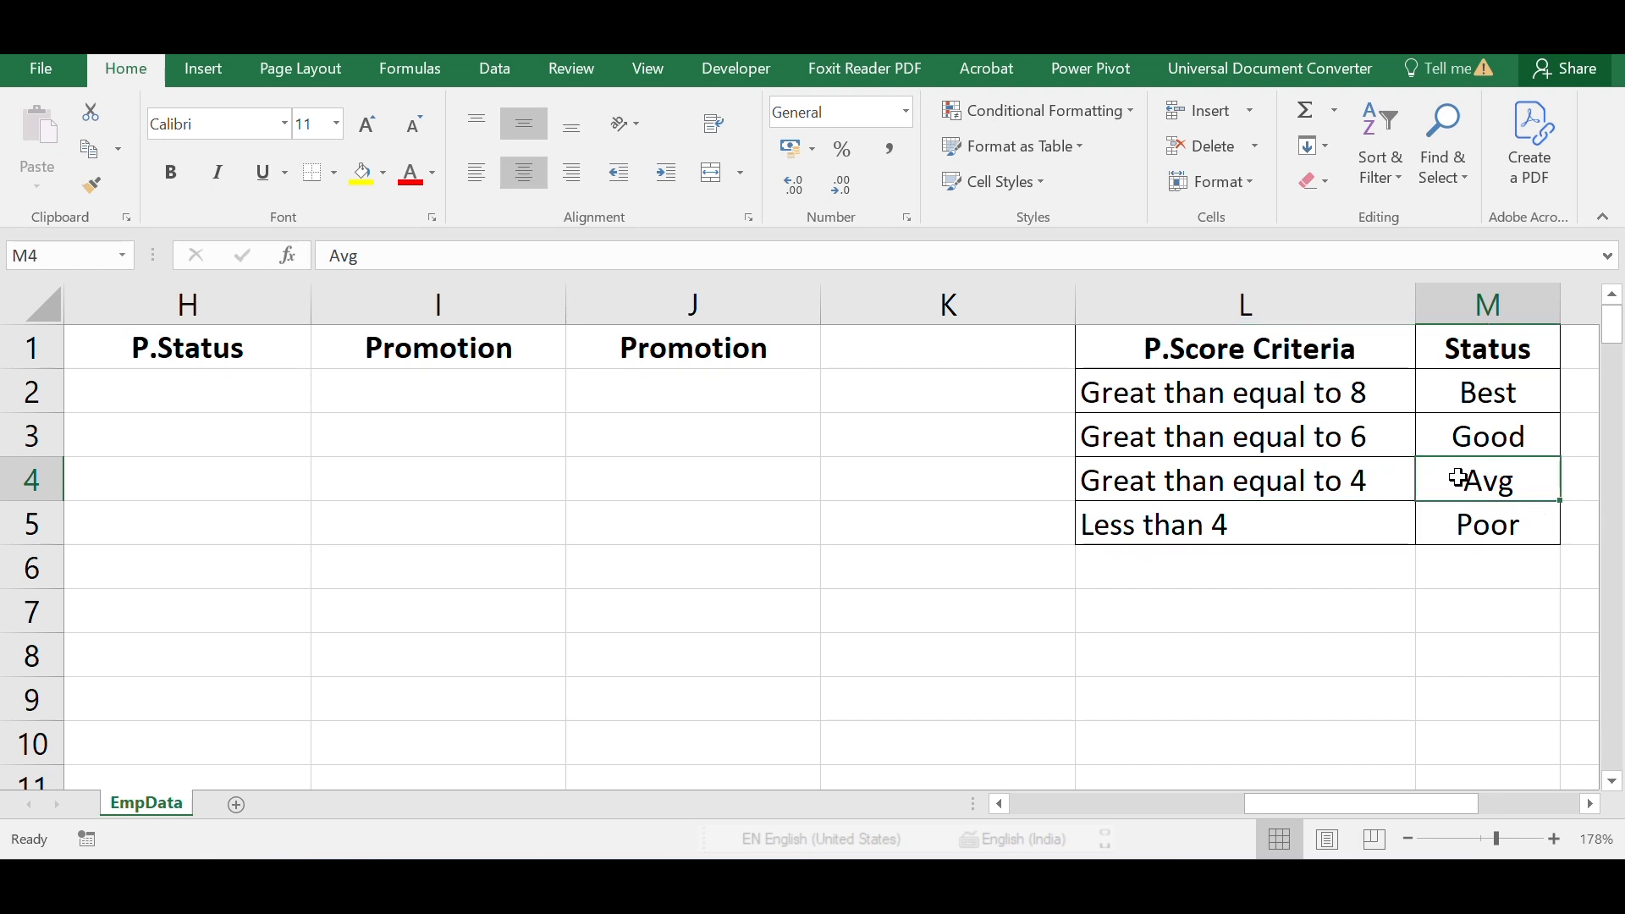
{"action": "left_click", "coordinate": [1350, 520]}
{"action": "left_click", "coordinate": [1454, 523]}
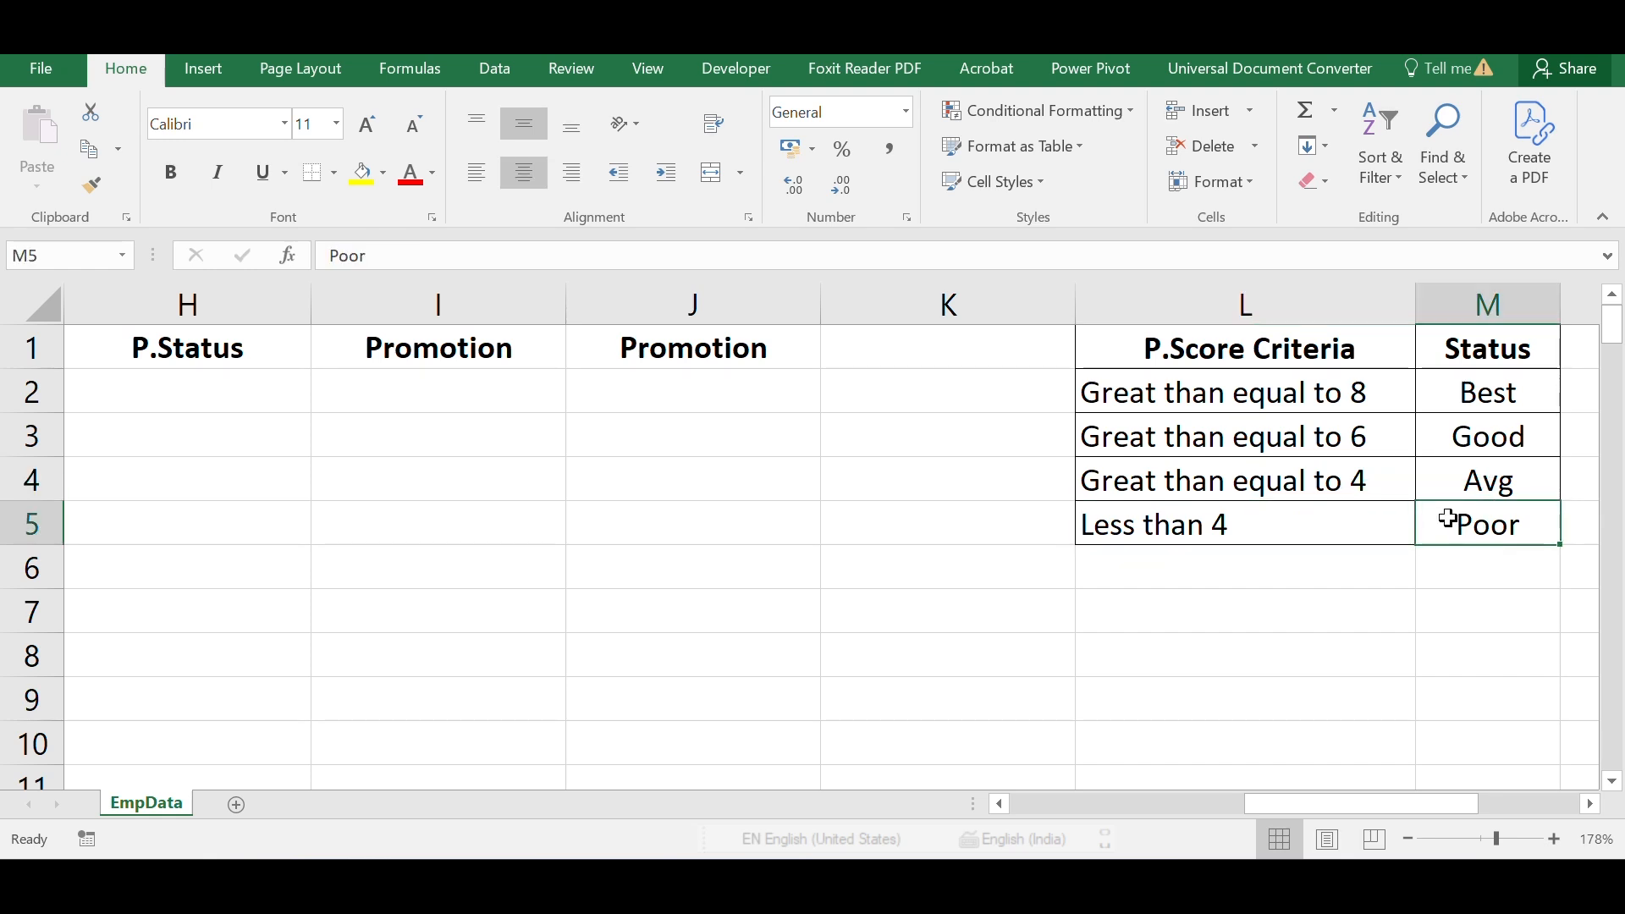
Highlight the P.Score Criteria and Status table, L1:M5, with a yellow fill.
{"action": "left_click_drag", "start_coordinate": [1120, 348], "coordinate": [1459, 521]}
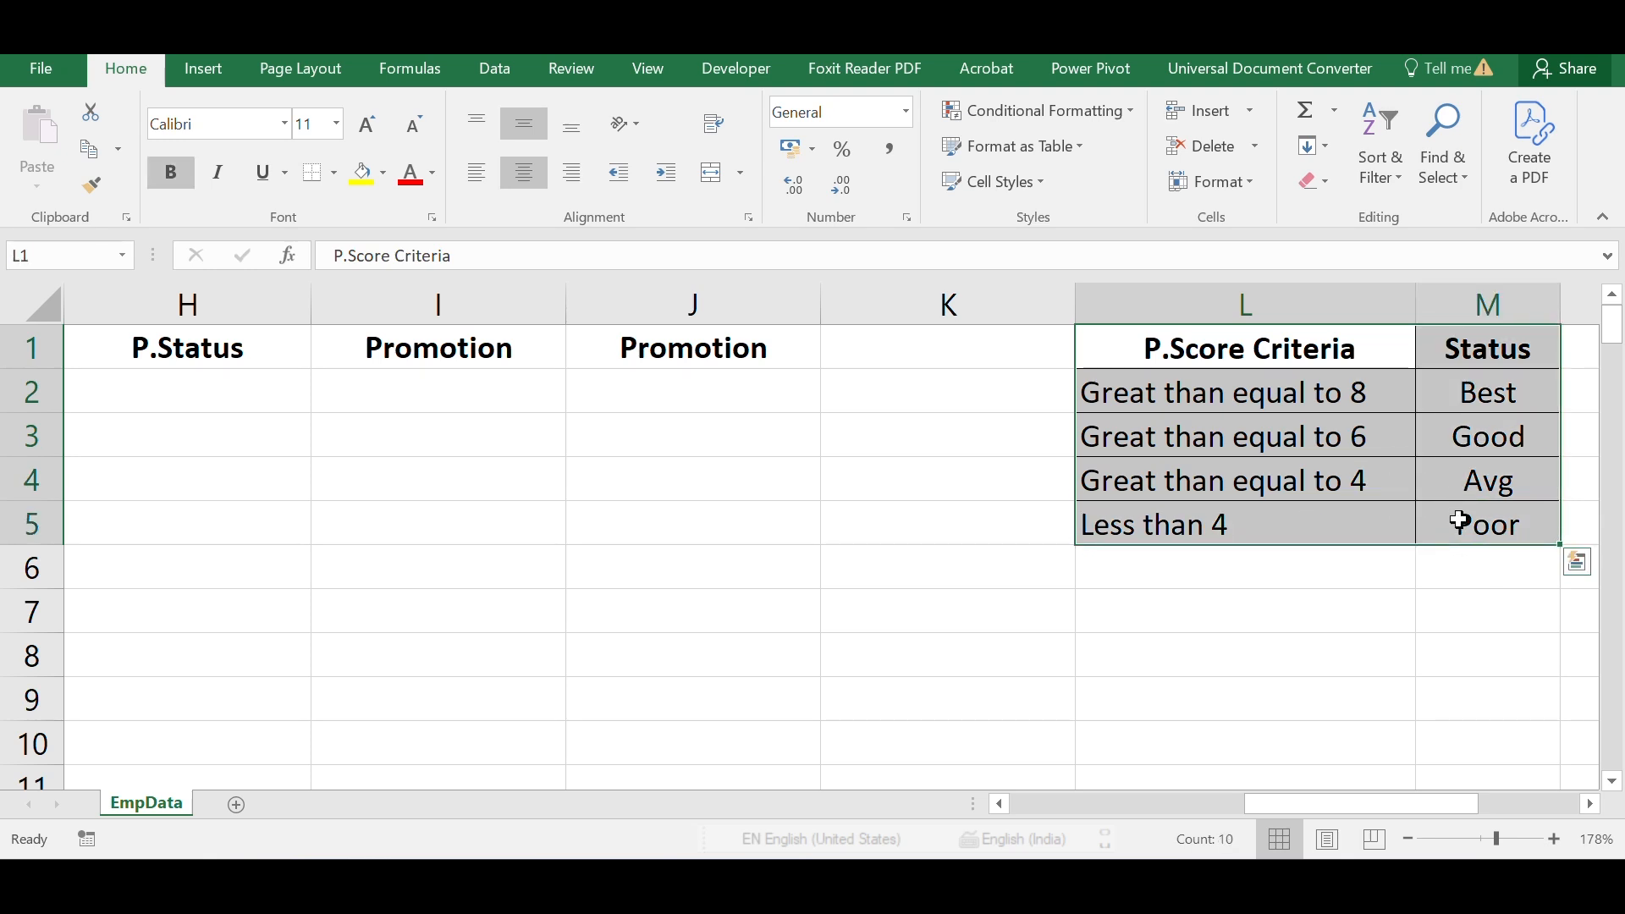
{"action": "left_click", "coordinate": [362, 174]}
{"action": "left_click", "coordinate": [1136, 505]}
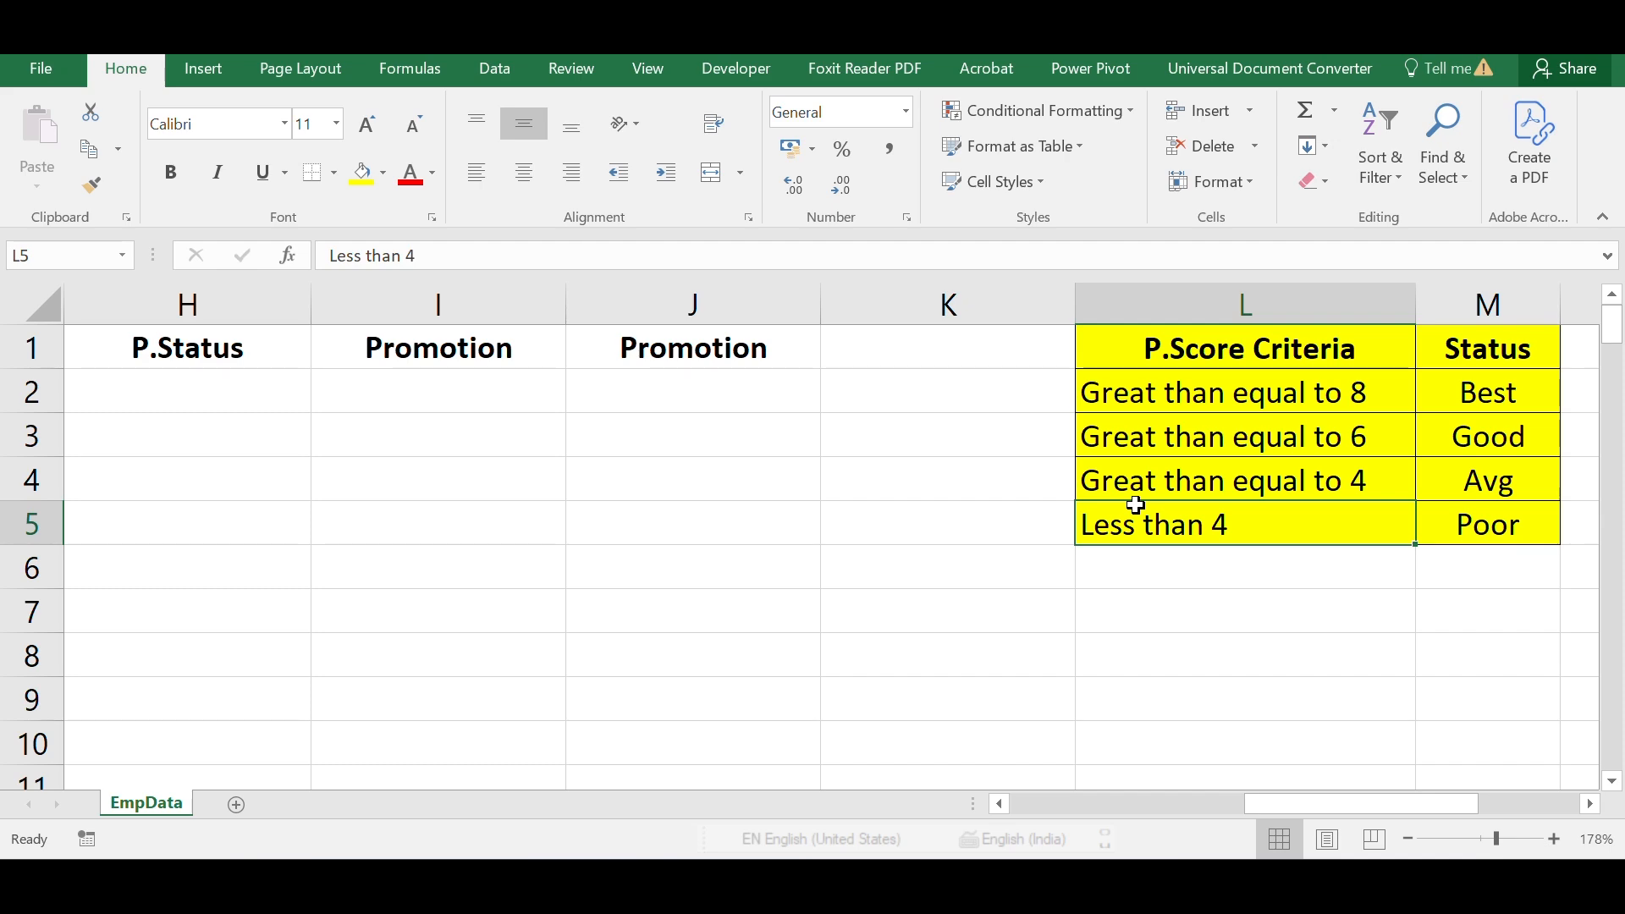
Begin an IF formula, =IF(, in cell H2 under P.Status.
{"action": "scroll", "coordinate": [1033, 626], "scroll_direction": "down", "scroll_amount": 5}
{"action": "scroll", "coordinate": [1033, 626], "scroll_direction": "left", "scroll_amount": 3}
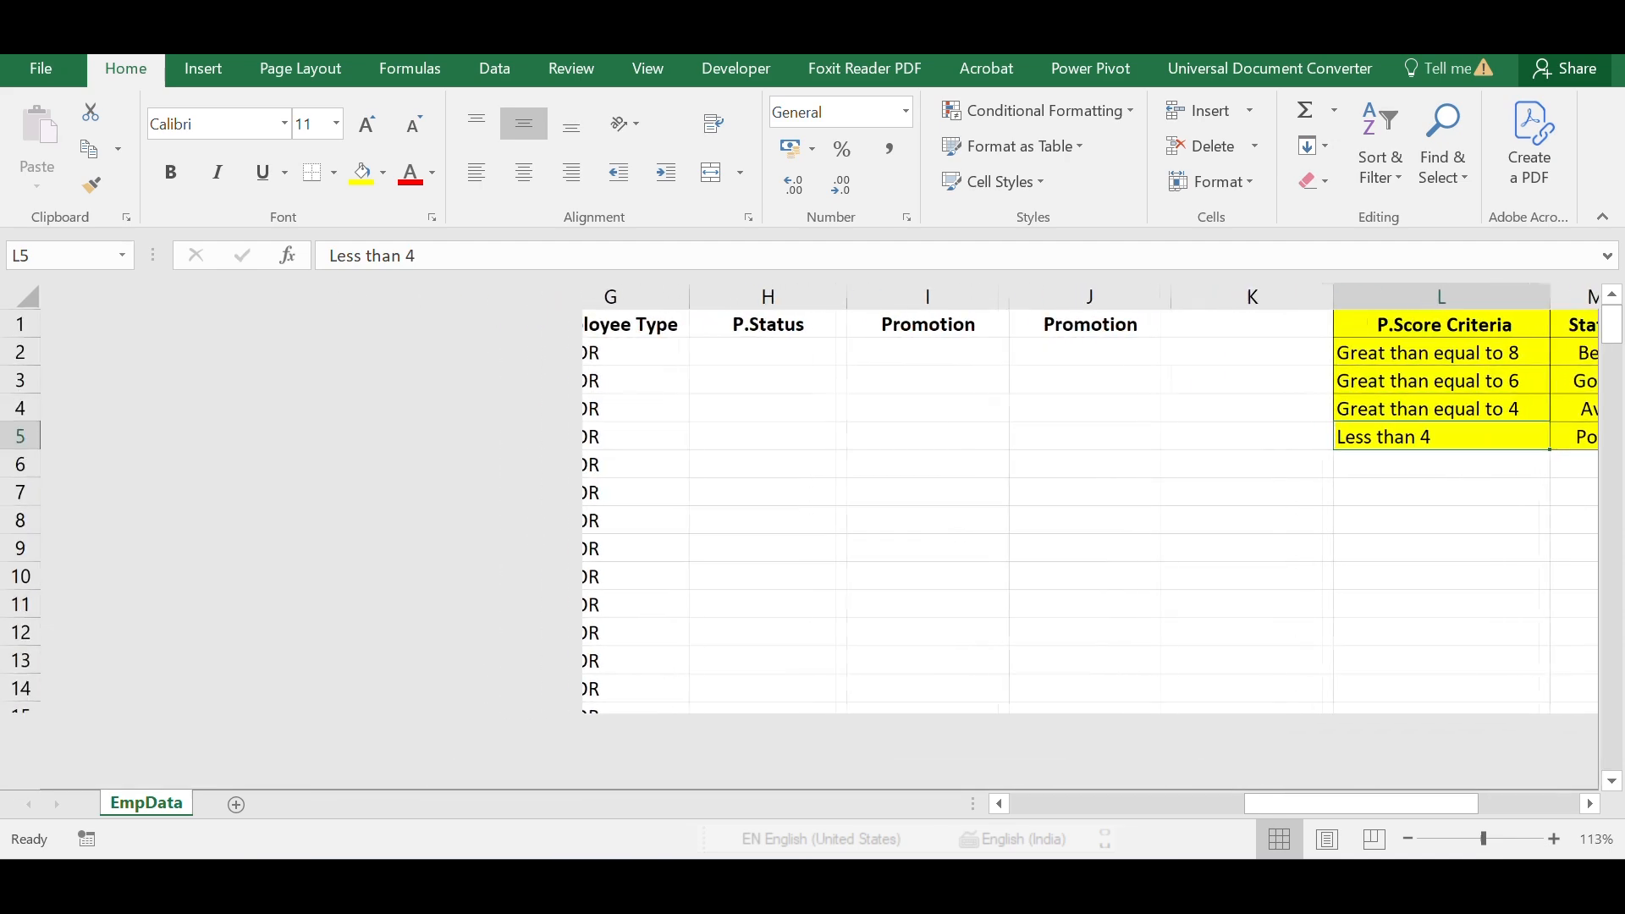
{"action": "scroll", "coordinate": [1068, 504], "scroll_direction": "up", "scroll_amount": 3}
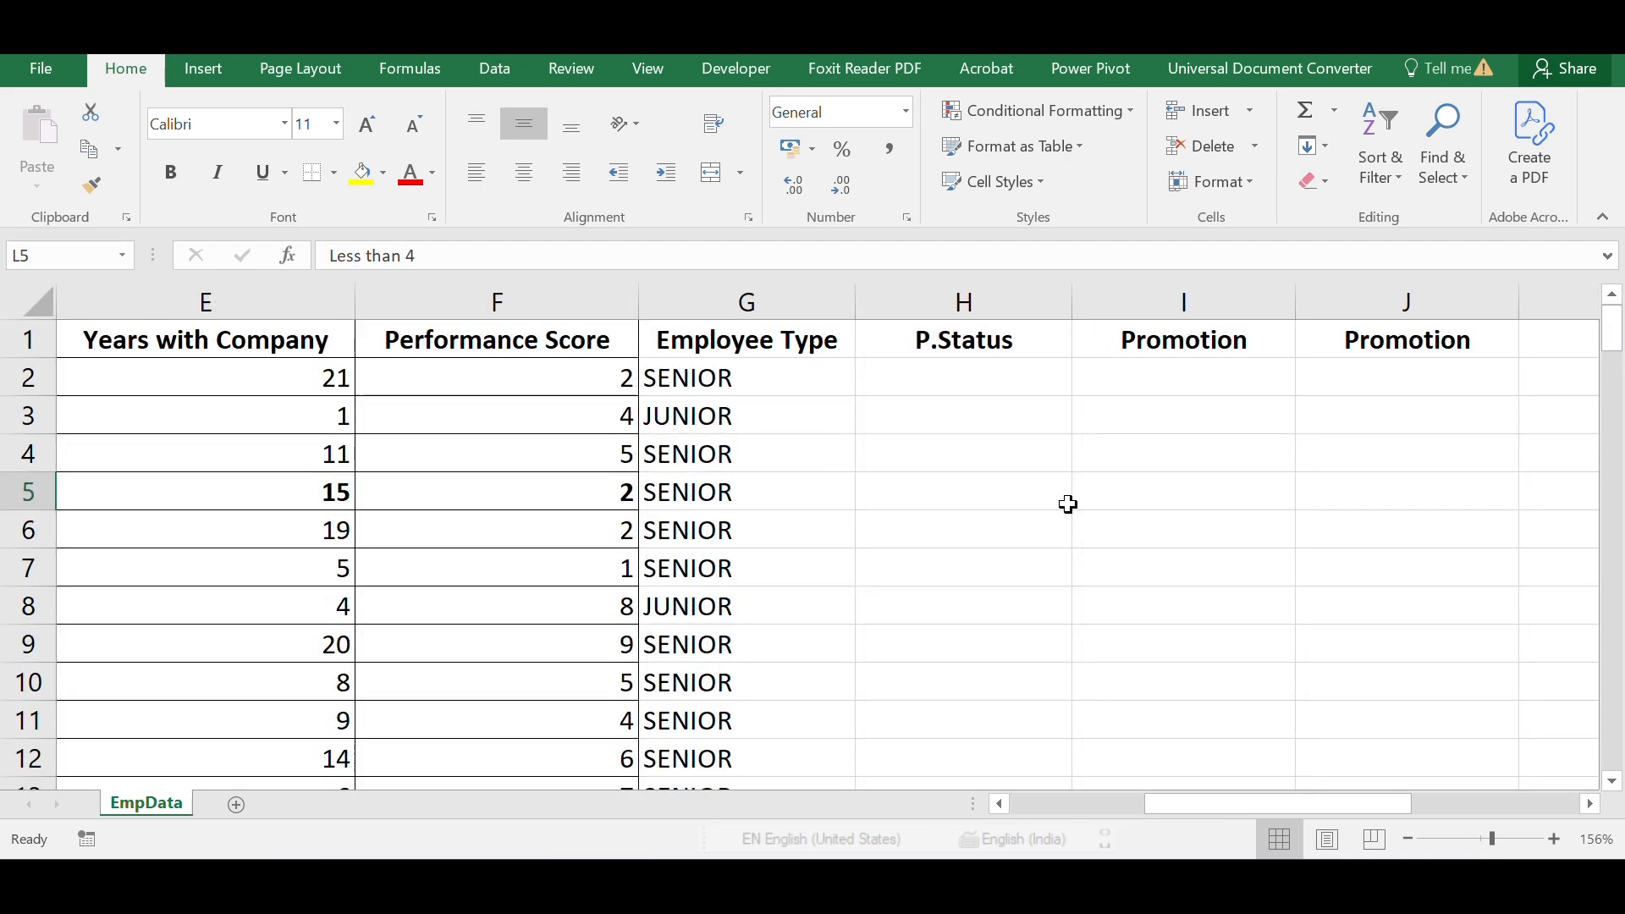
{"action": "left_click", "coordinate": [959, 372]}
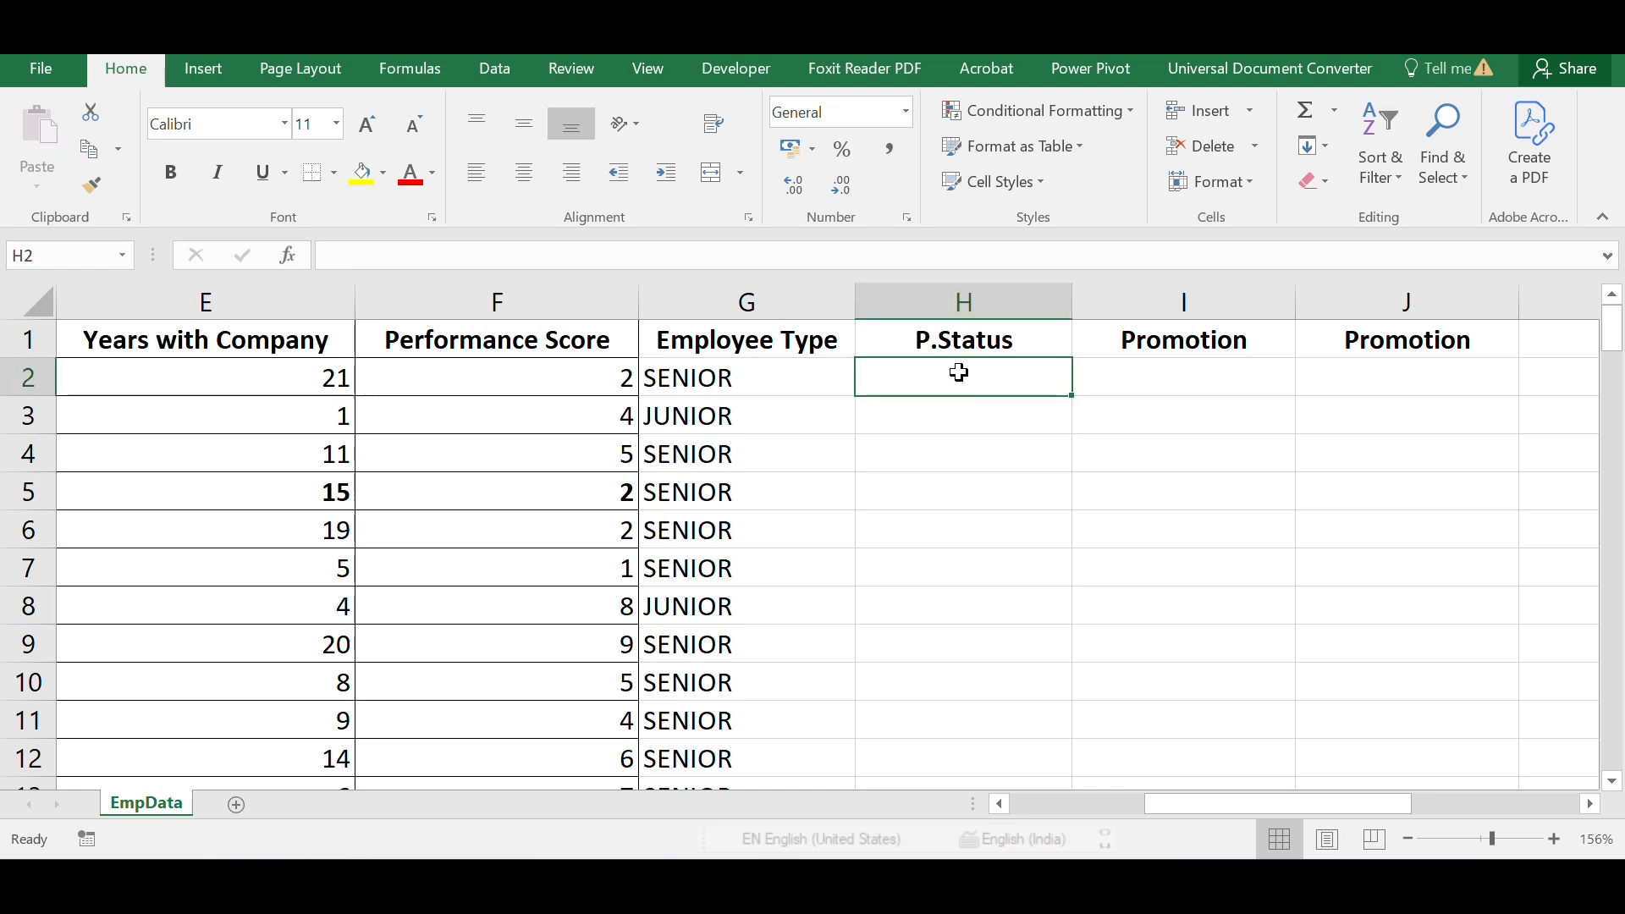
{"action": "type", "text": "="}
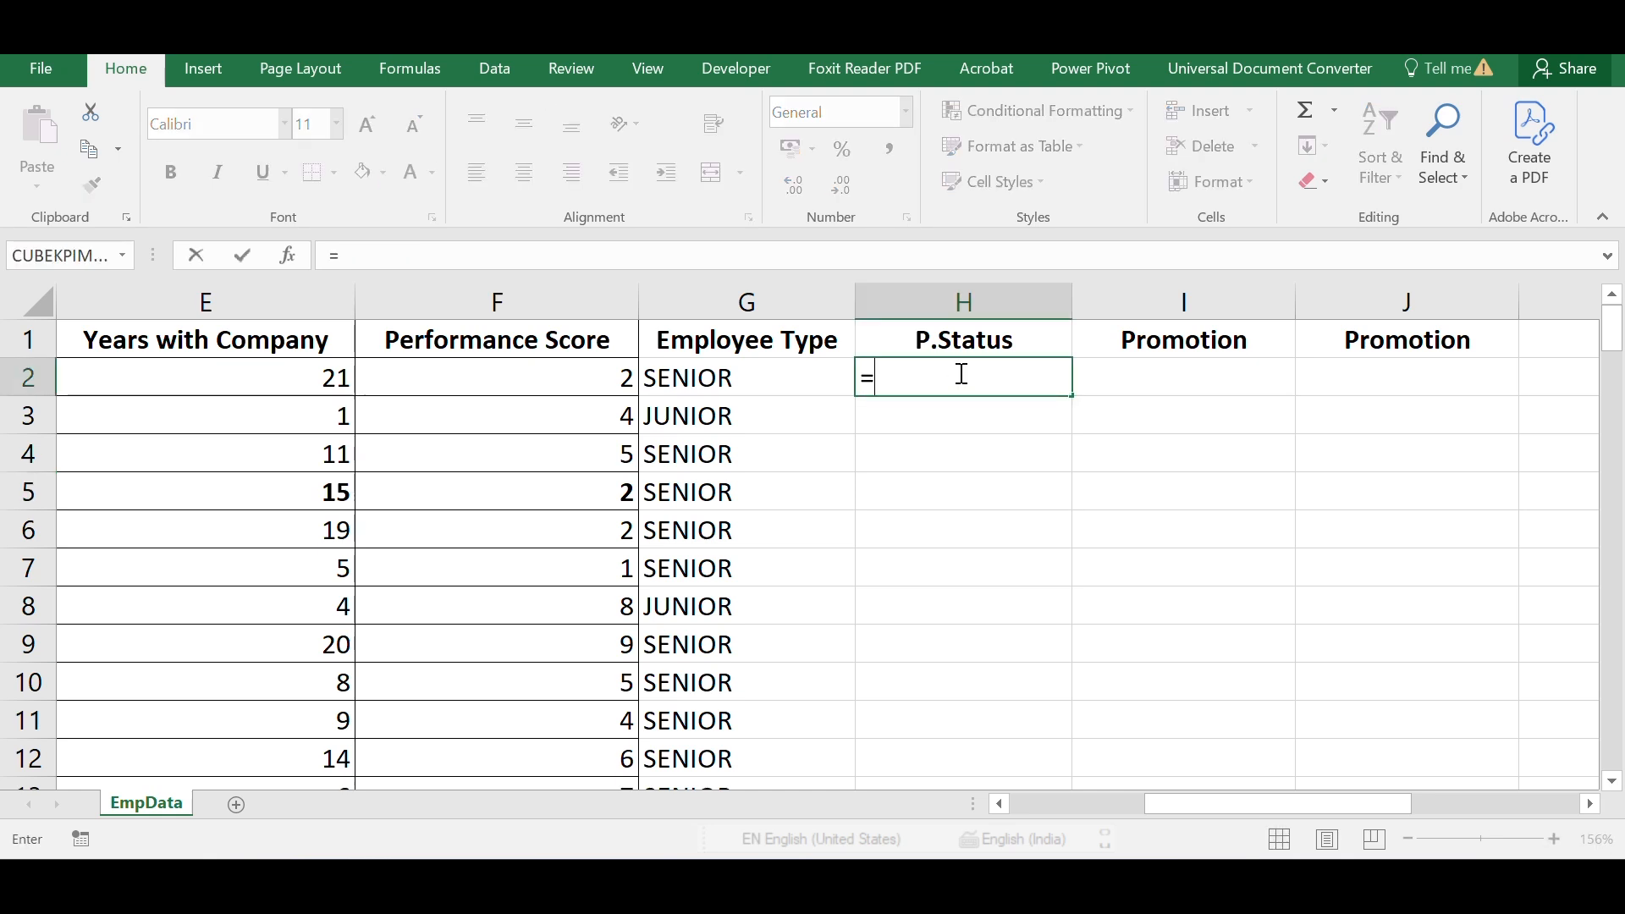
{"action": "type", "text": "IF("}
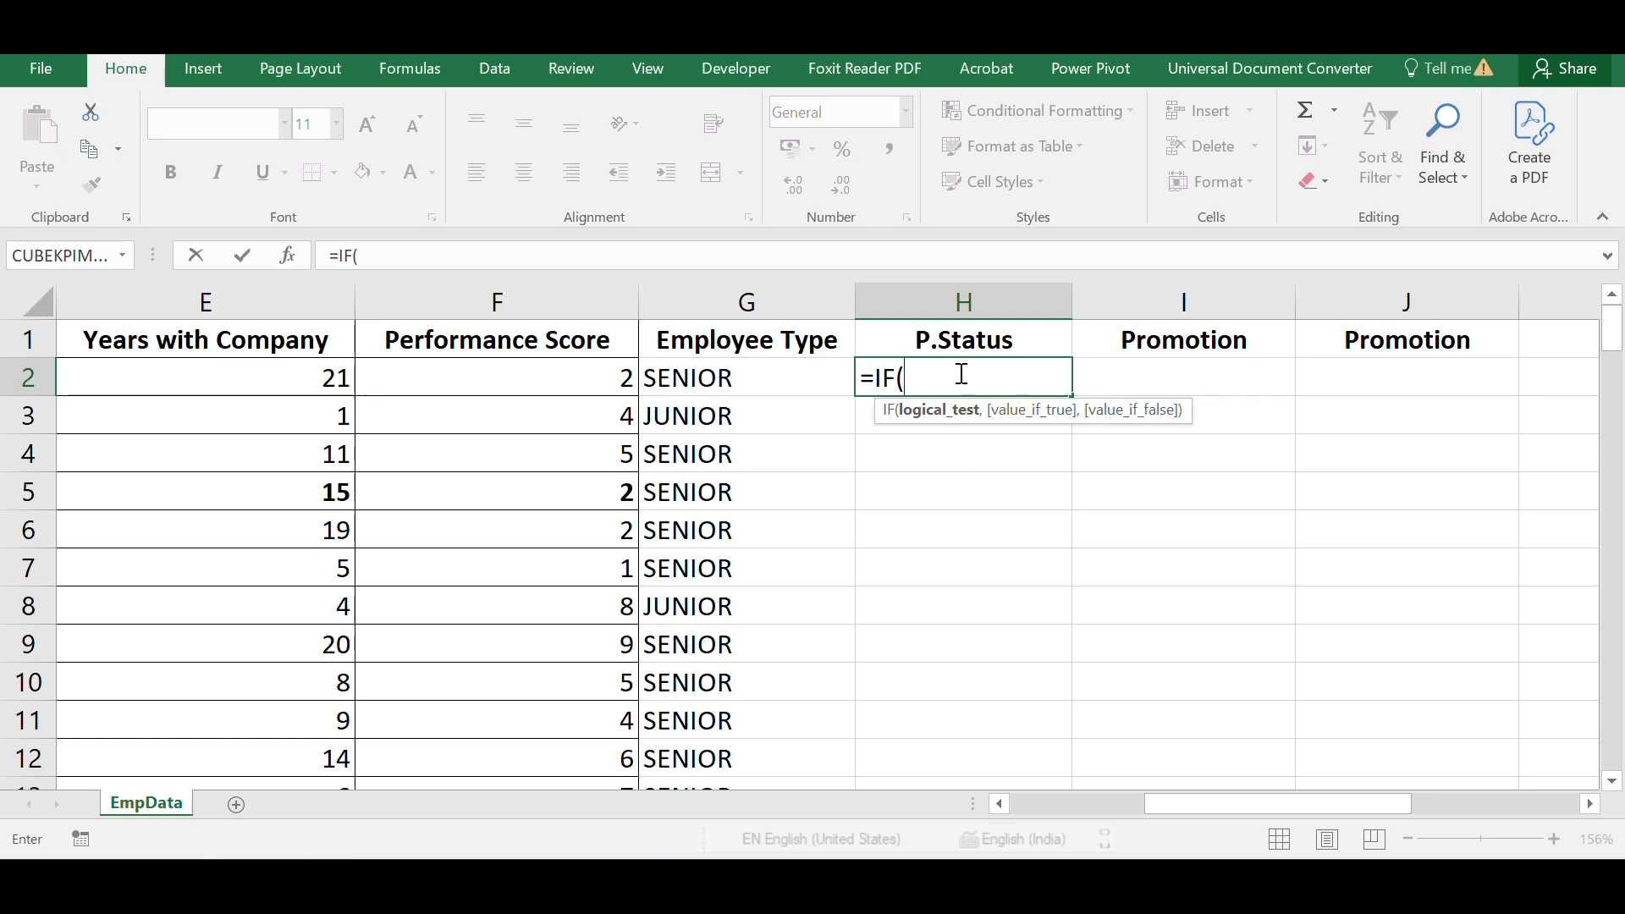
Add the logical test F2>=8 on Performance Score to the H2 formula, with "BEST" as the value if true.
{"action": "left_click", "coordinate": [571, 396]}
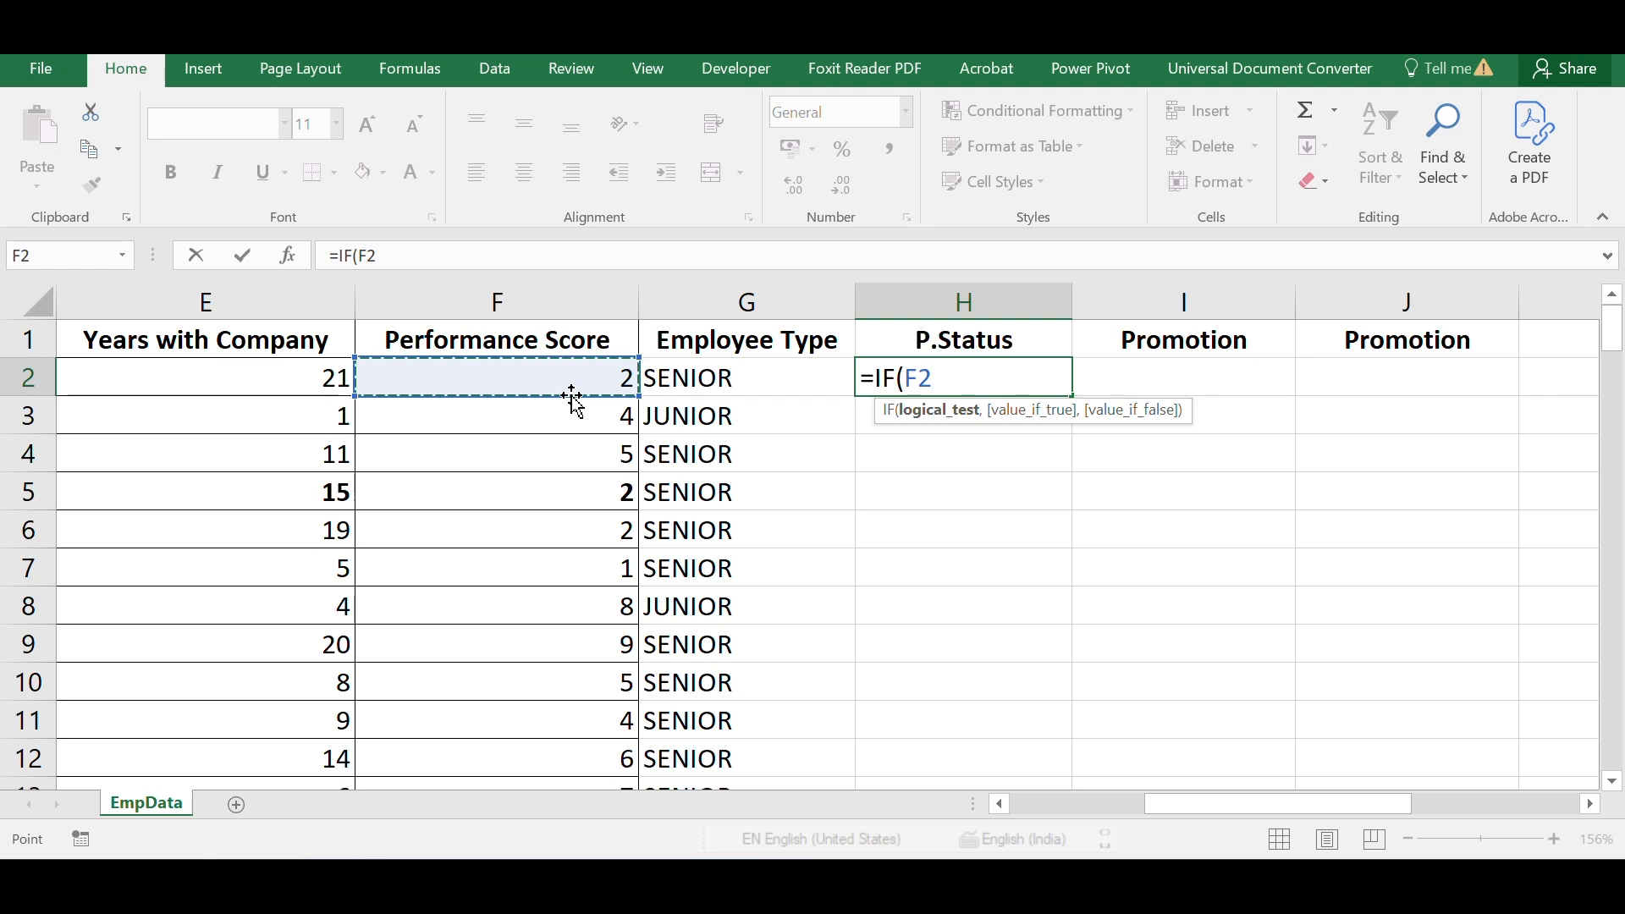
{"action": "type", "text": ">"}
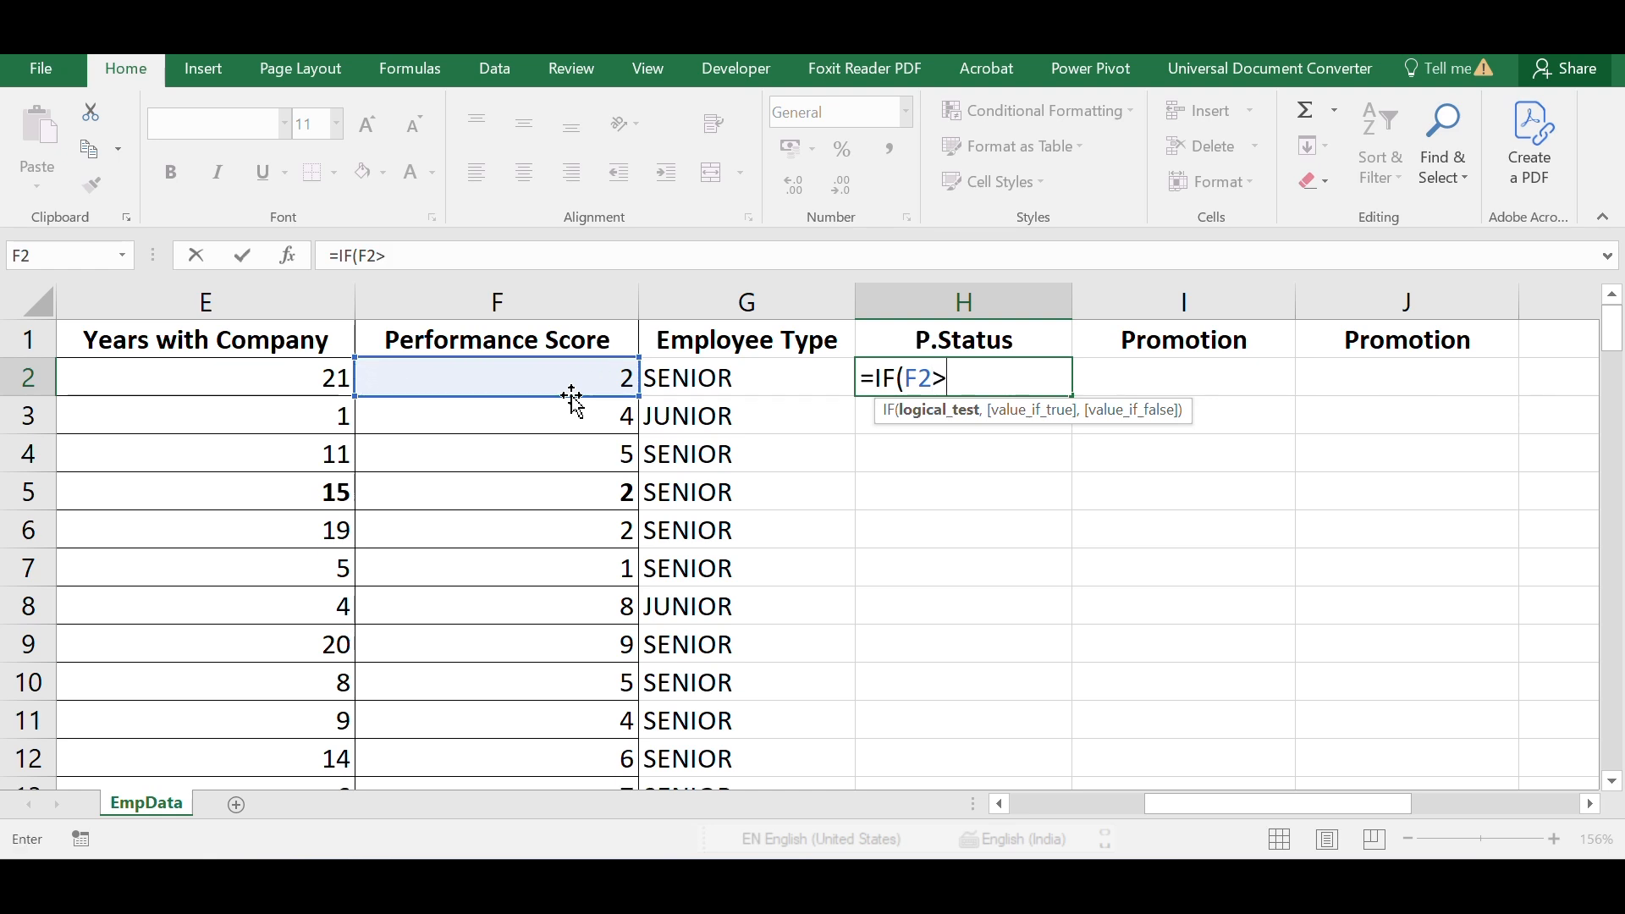
{"action": "type", "text": "=8,\""}
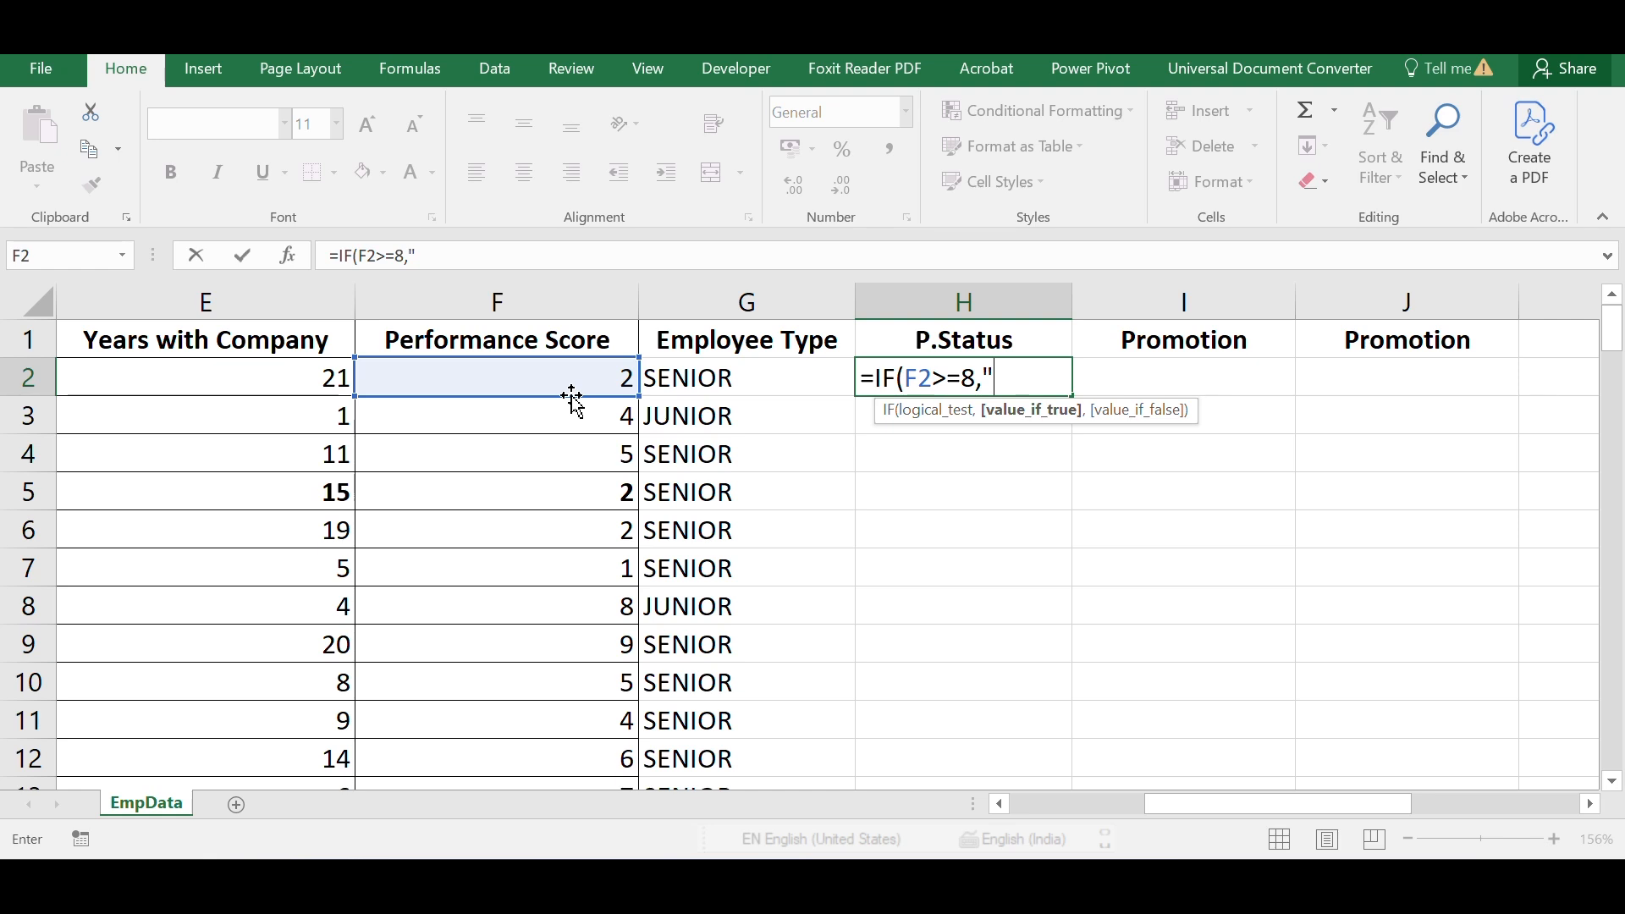
{"action": "type", "text": "BEST\","}
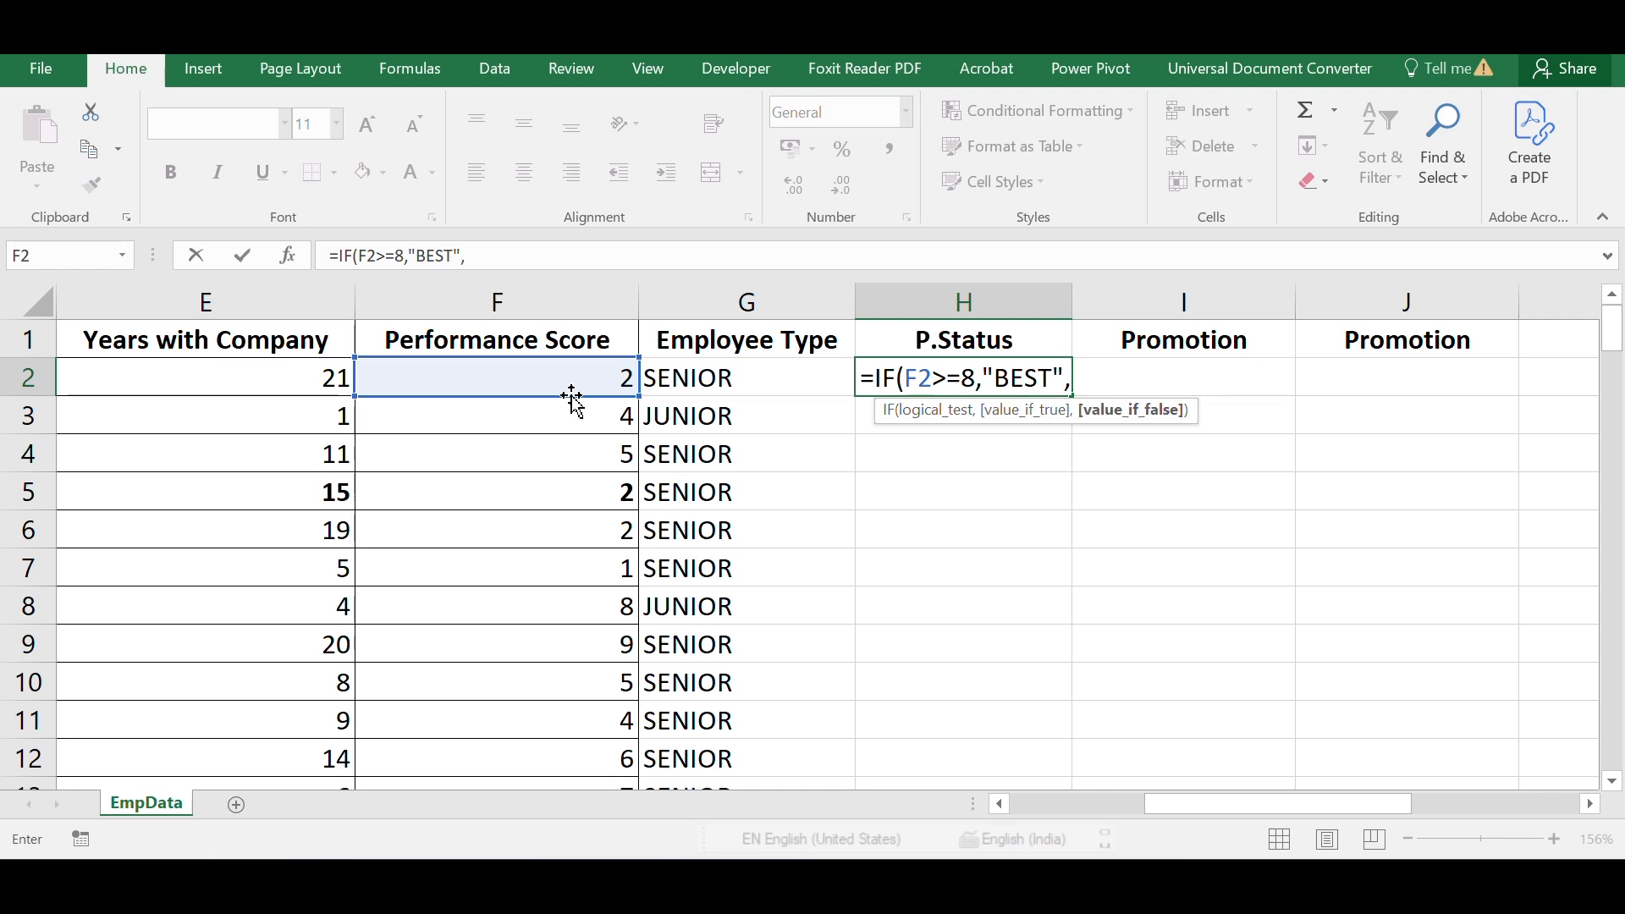
Nest a second IF as the H2 formula's value if false, testing F2>=6 with "GOOD" as the value if true.
{"action": "type", "text": "I"}
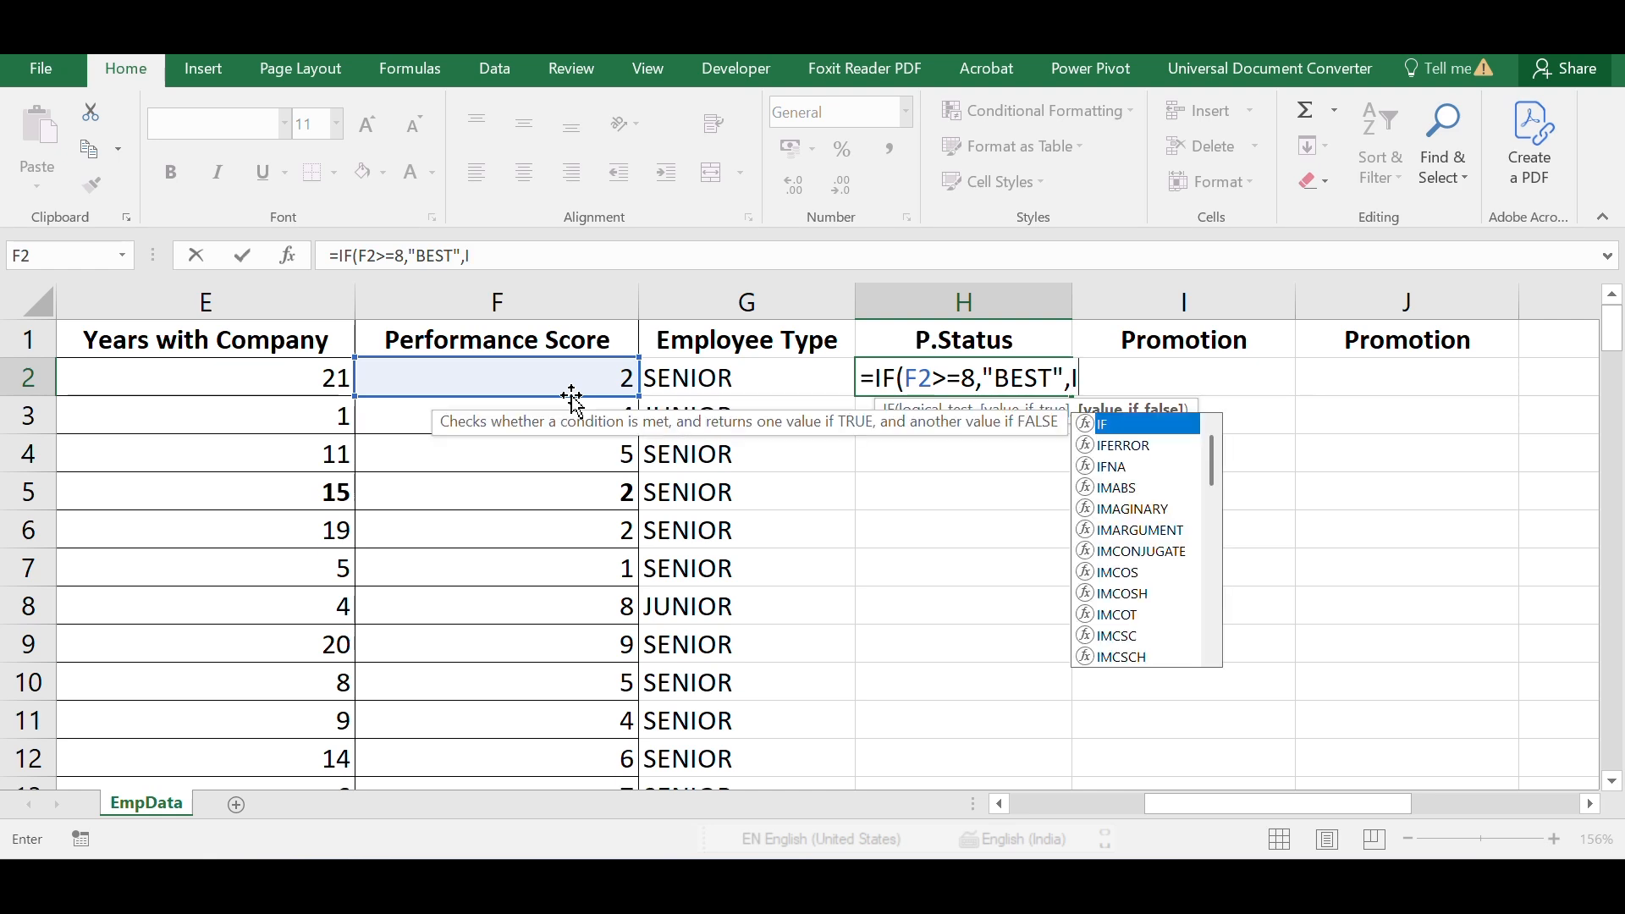
{"action": "type", "text": "F("}
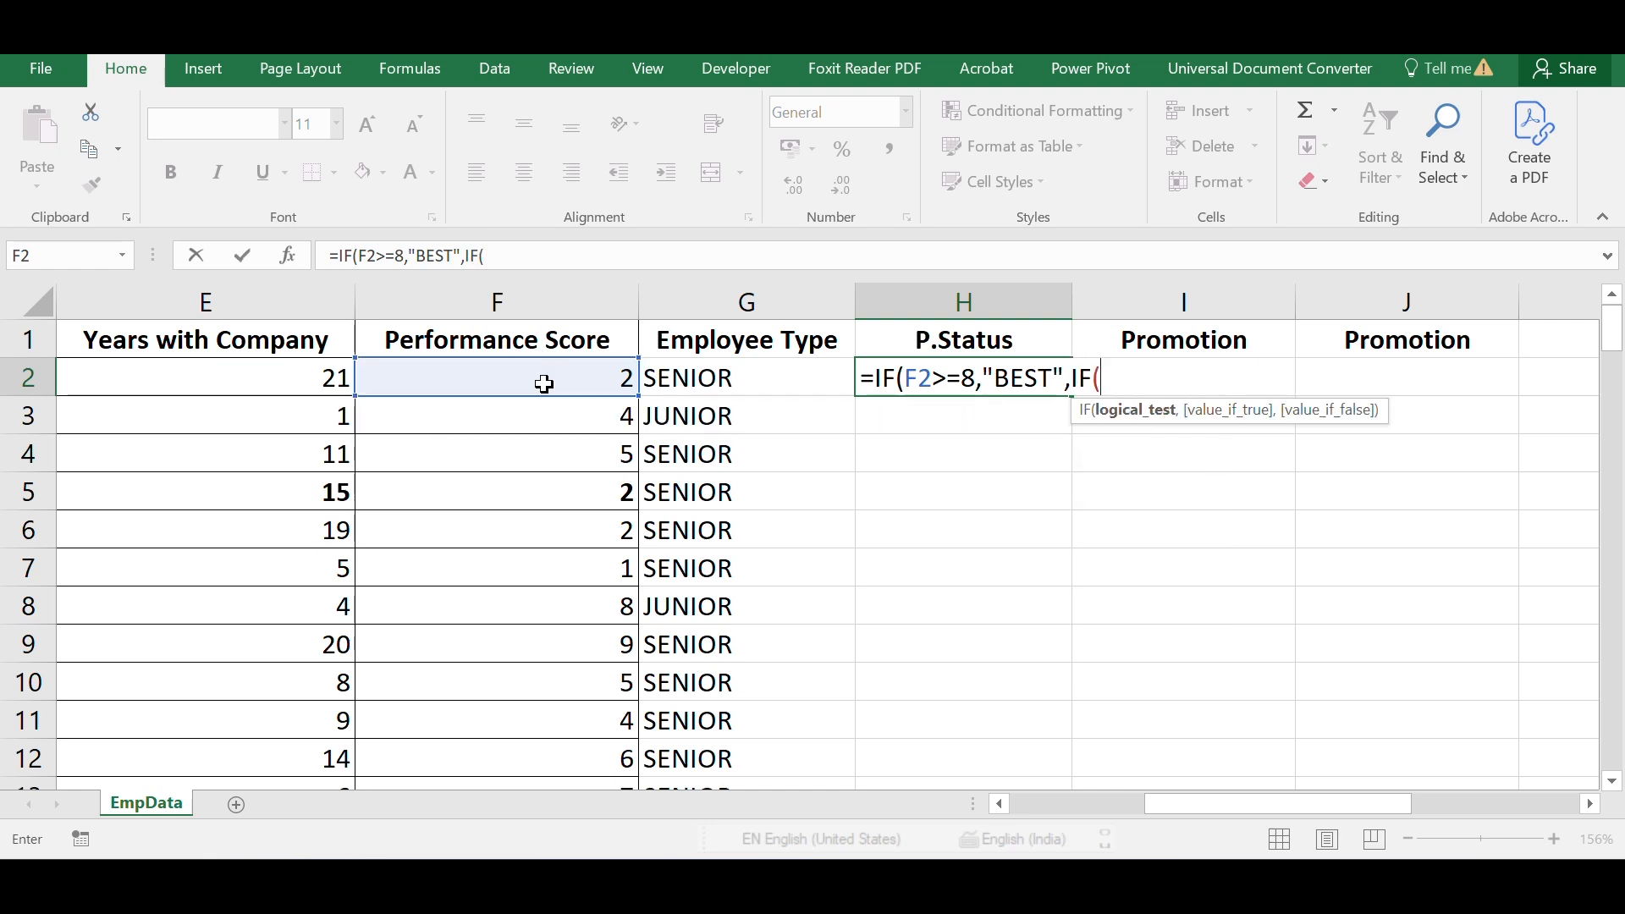
{"action": "left_click", "coordinate": [545, 385]}
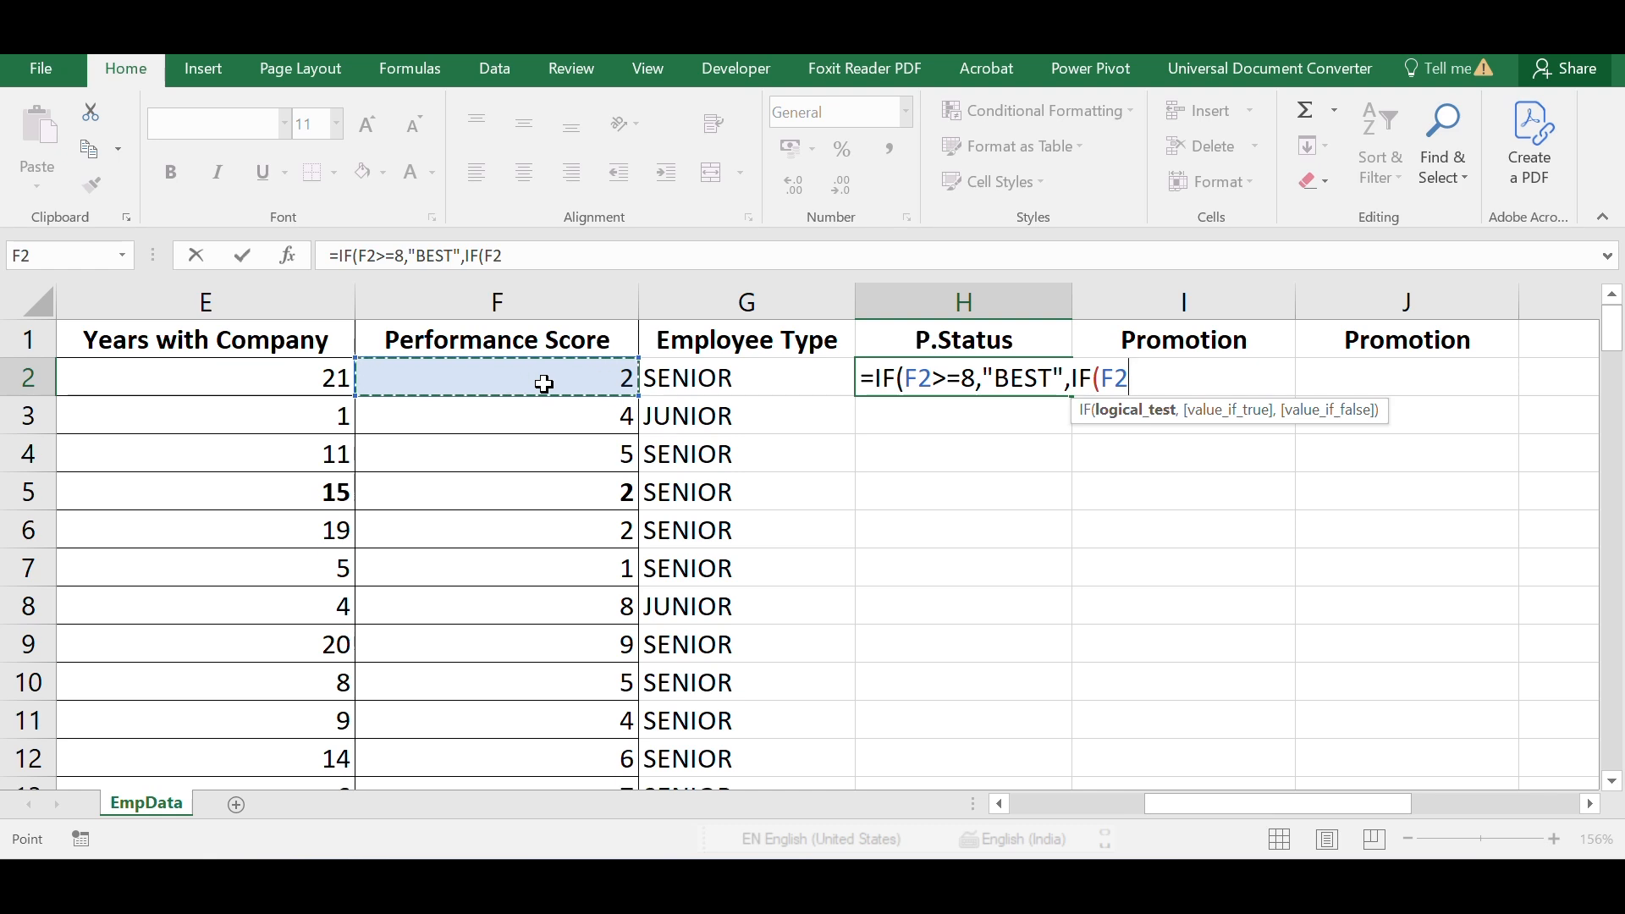
{"action": "type", "text": ">="}
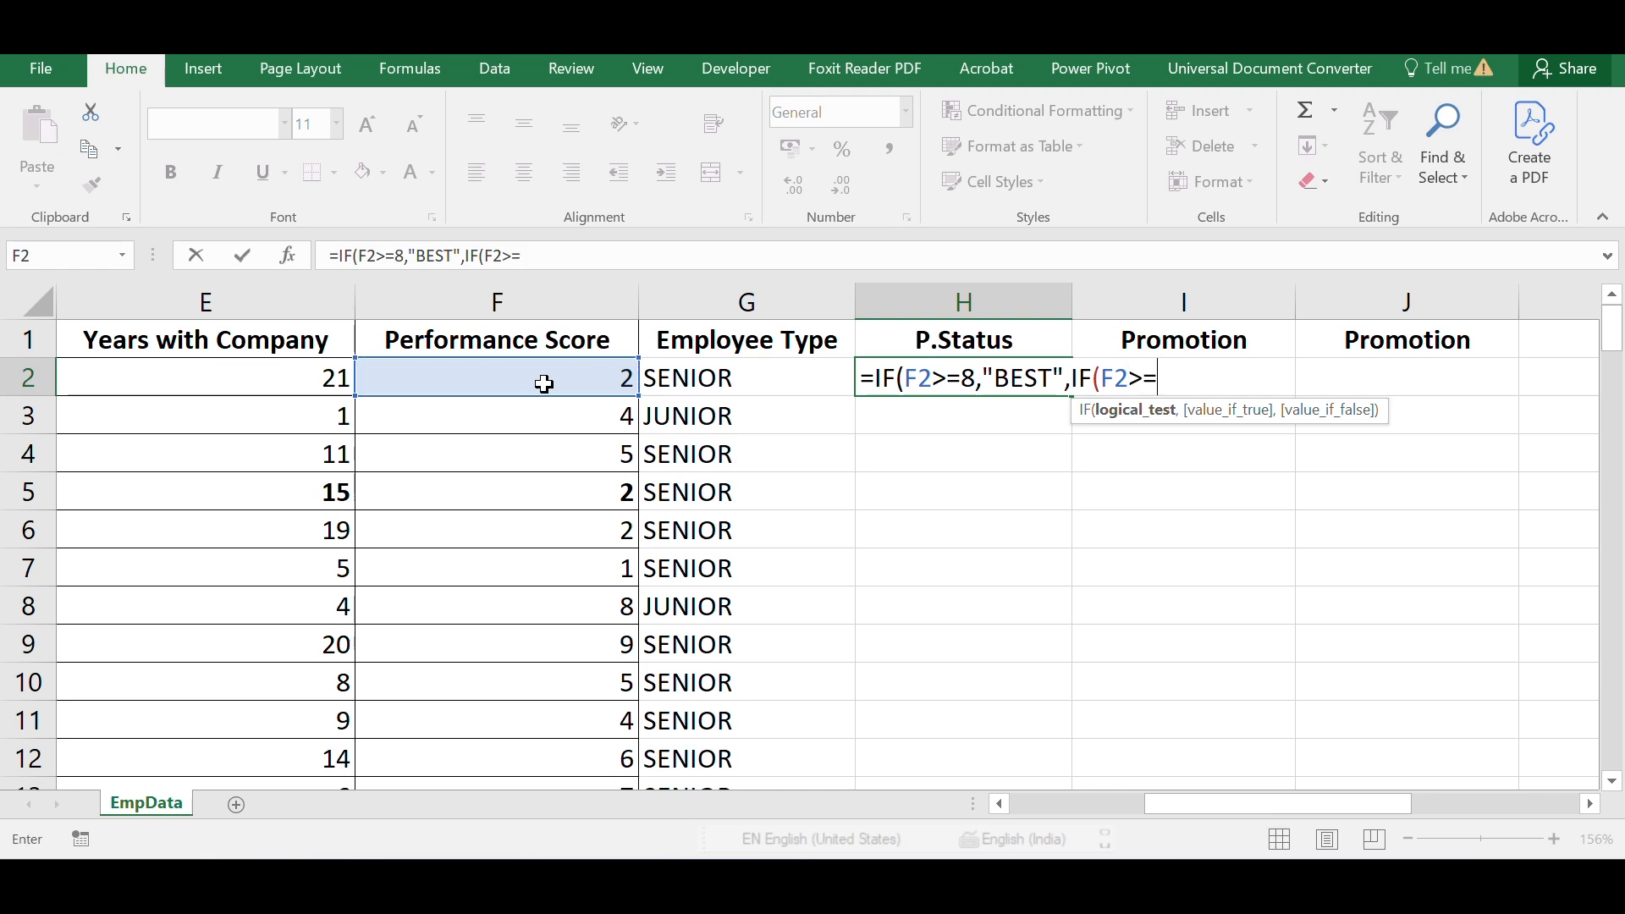
{"action": "type", "text": "6,"}
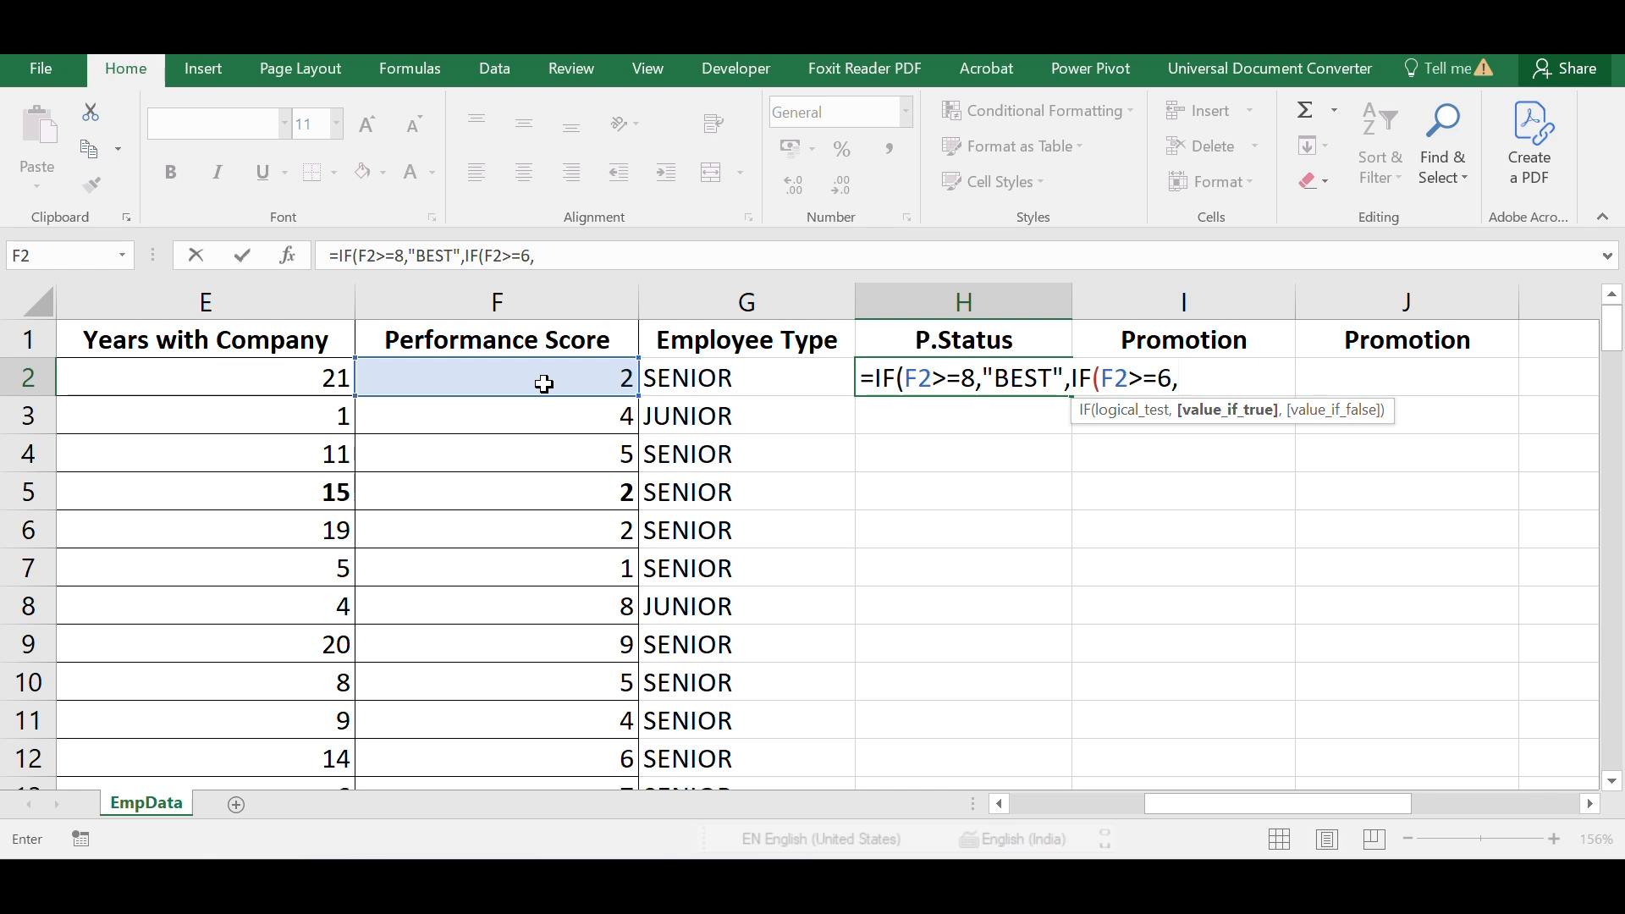
{"action": "type", "text": "\"G"}
{"action": "type", "text": "OOD"}
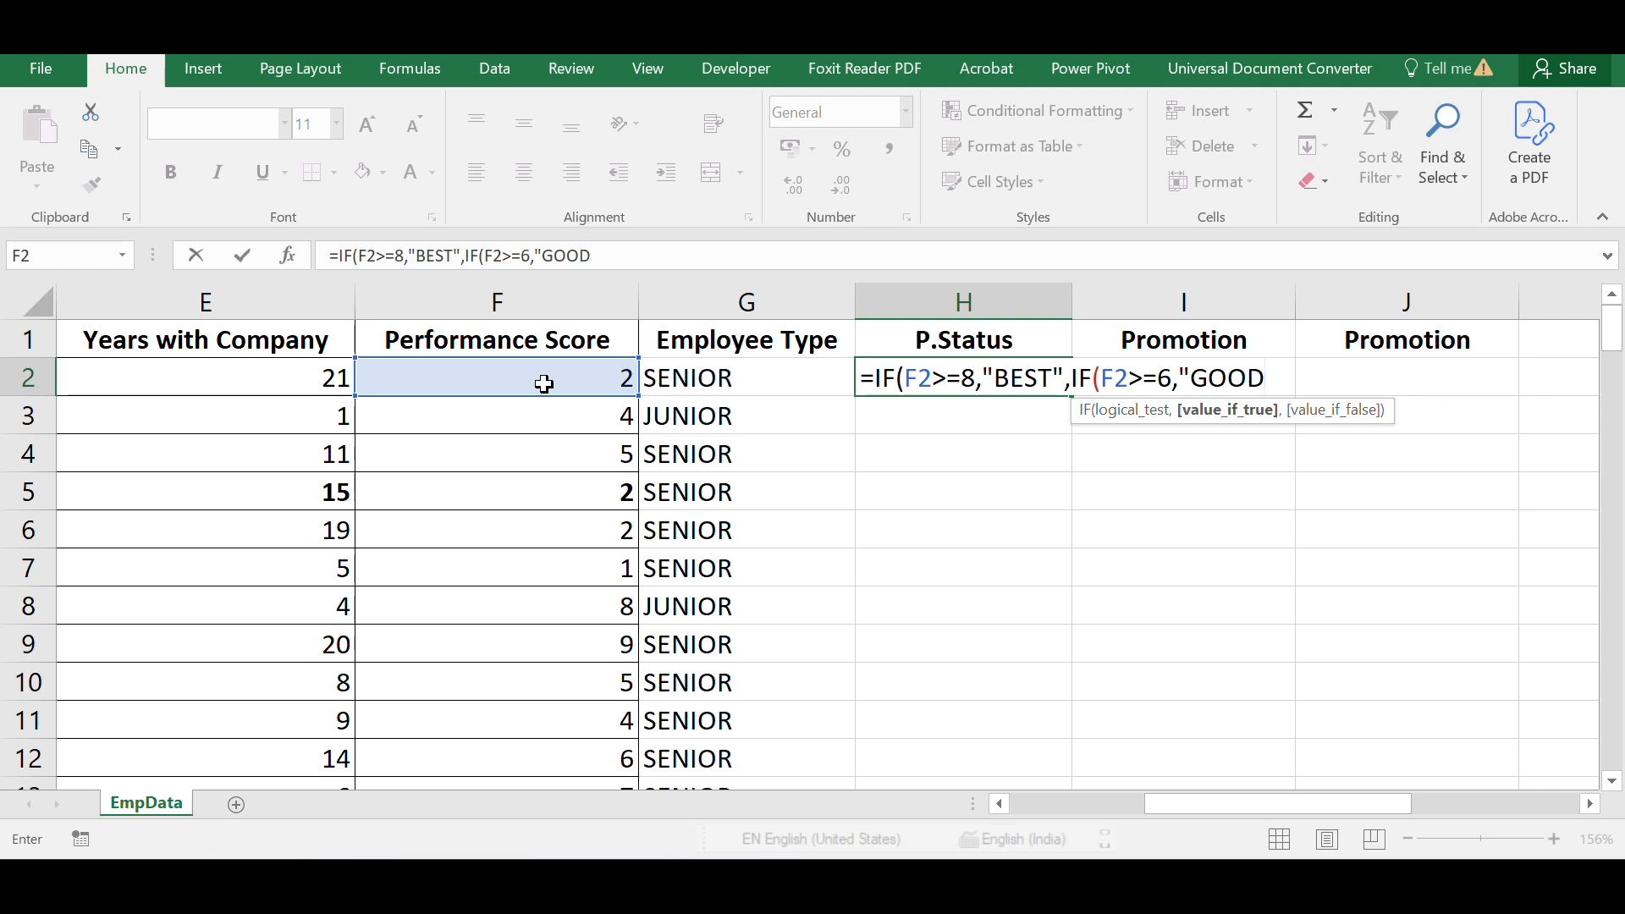
{"action": "type", "text": "\","}
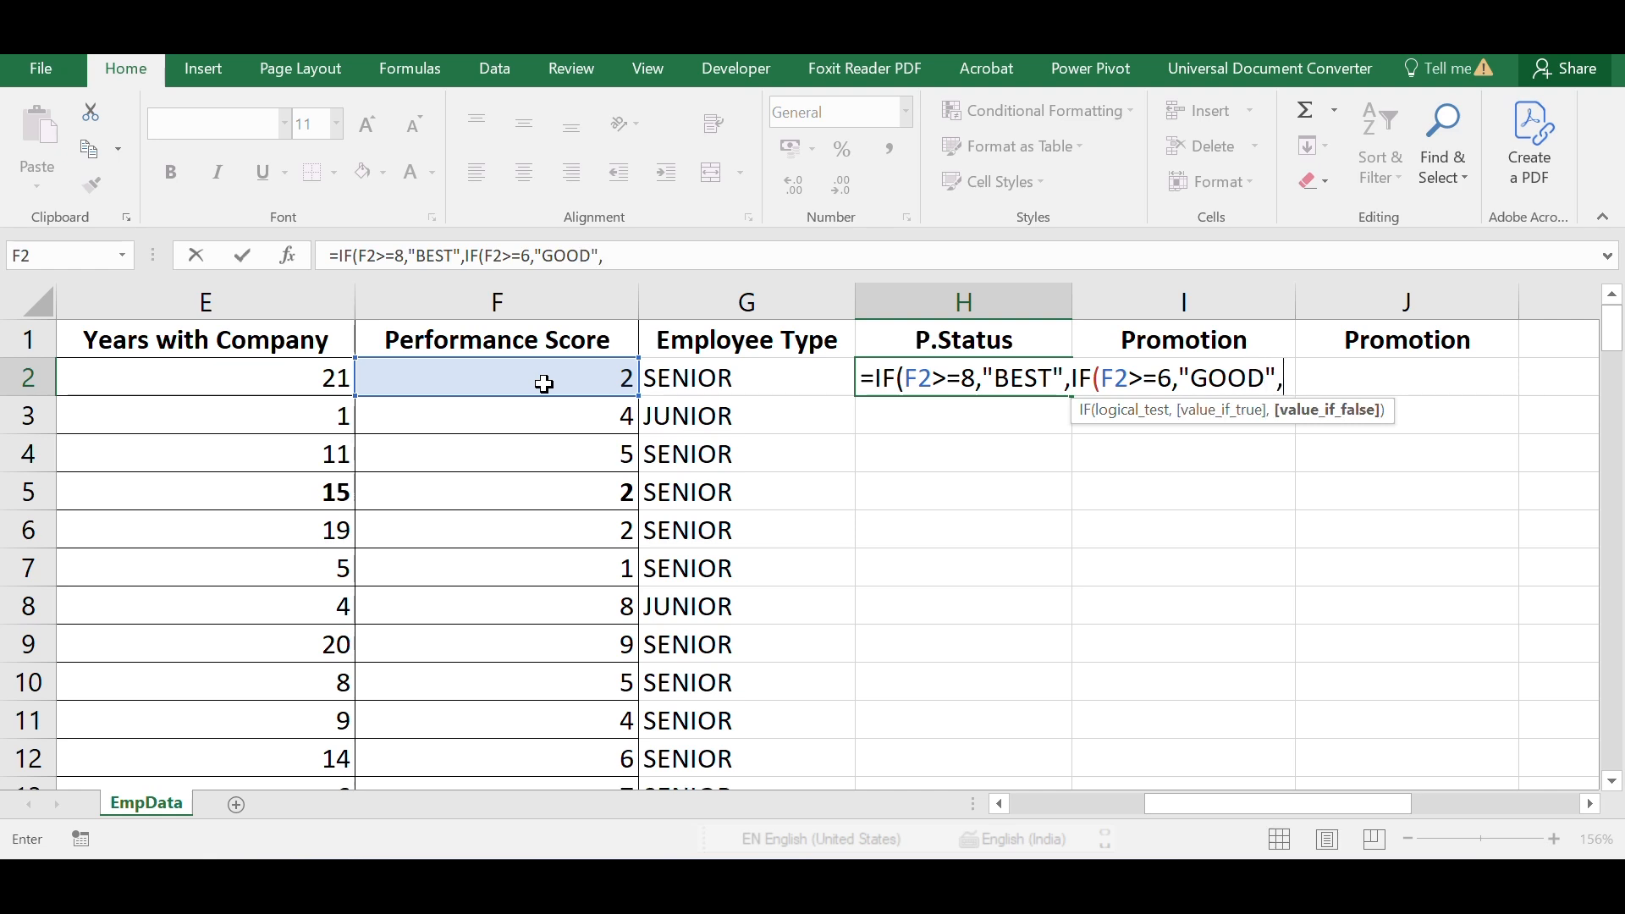
Nest a third IF in the H2 formula, testing F2>=4 with "AVG" as the value if true.
{"action": "mouse_move", "coordinate": [1193, 804]}
{"action": "left_mouse_down"}
{"action": "mouse_move", "coordinate": [1294, 804]}
{"action": "mouse_move", "coordinate": [1194, 804]}
{"action": "left_mouse_up"}
{"action": "type", "text": "I"}
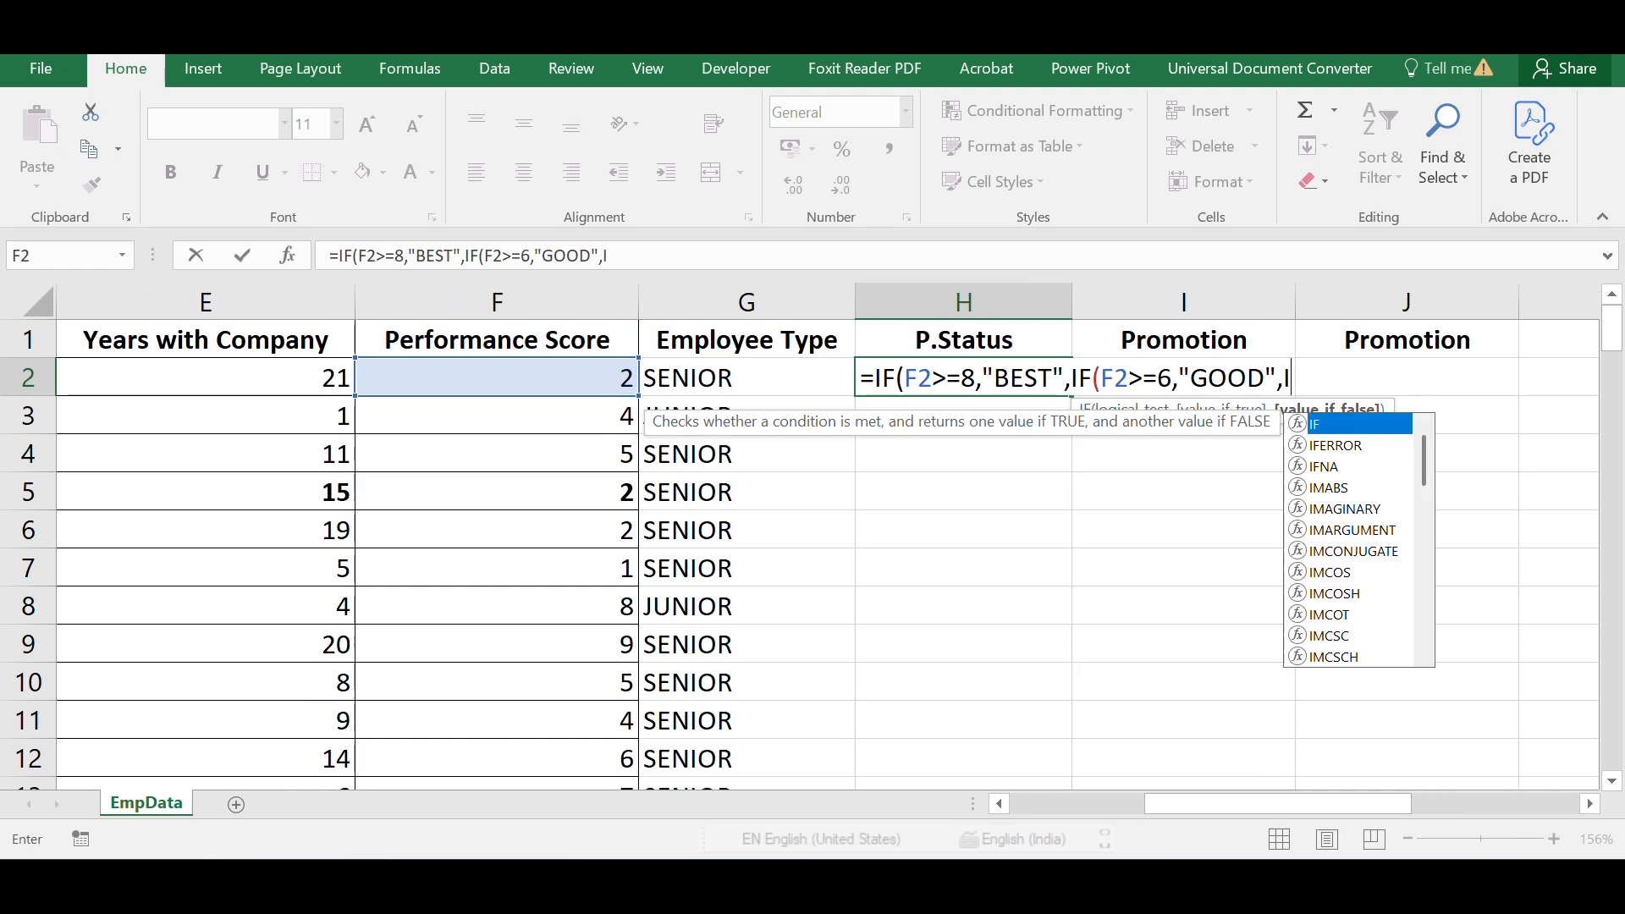
{"action": "type", "text": "F"}
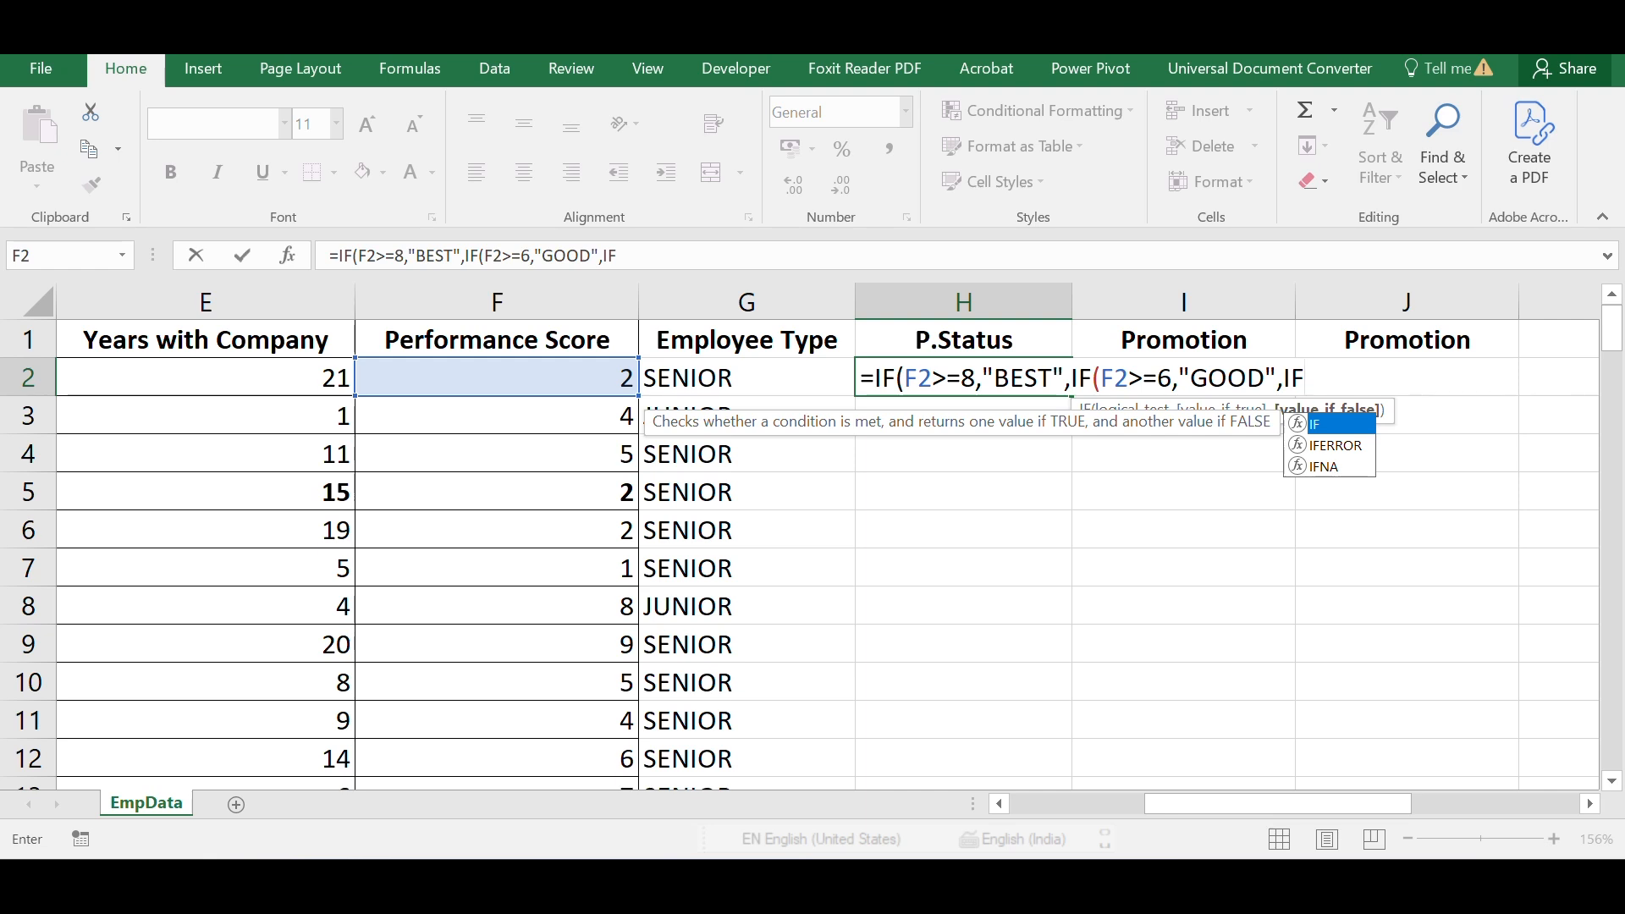
{"action": "type", "text": "("}
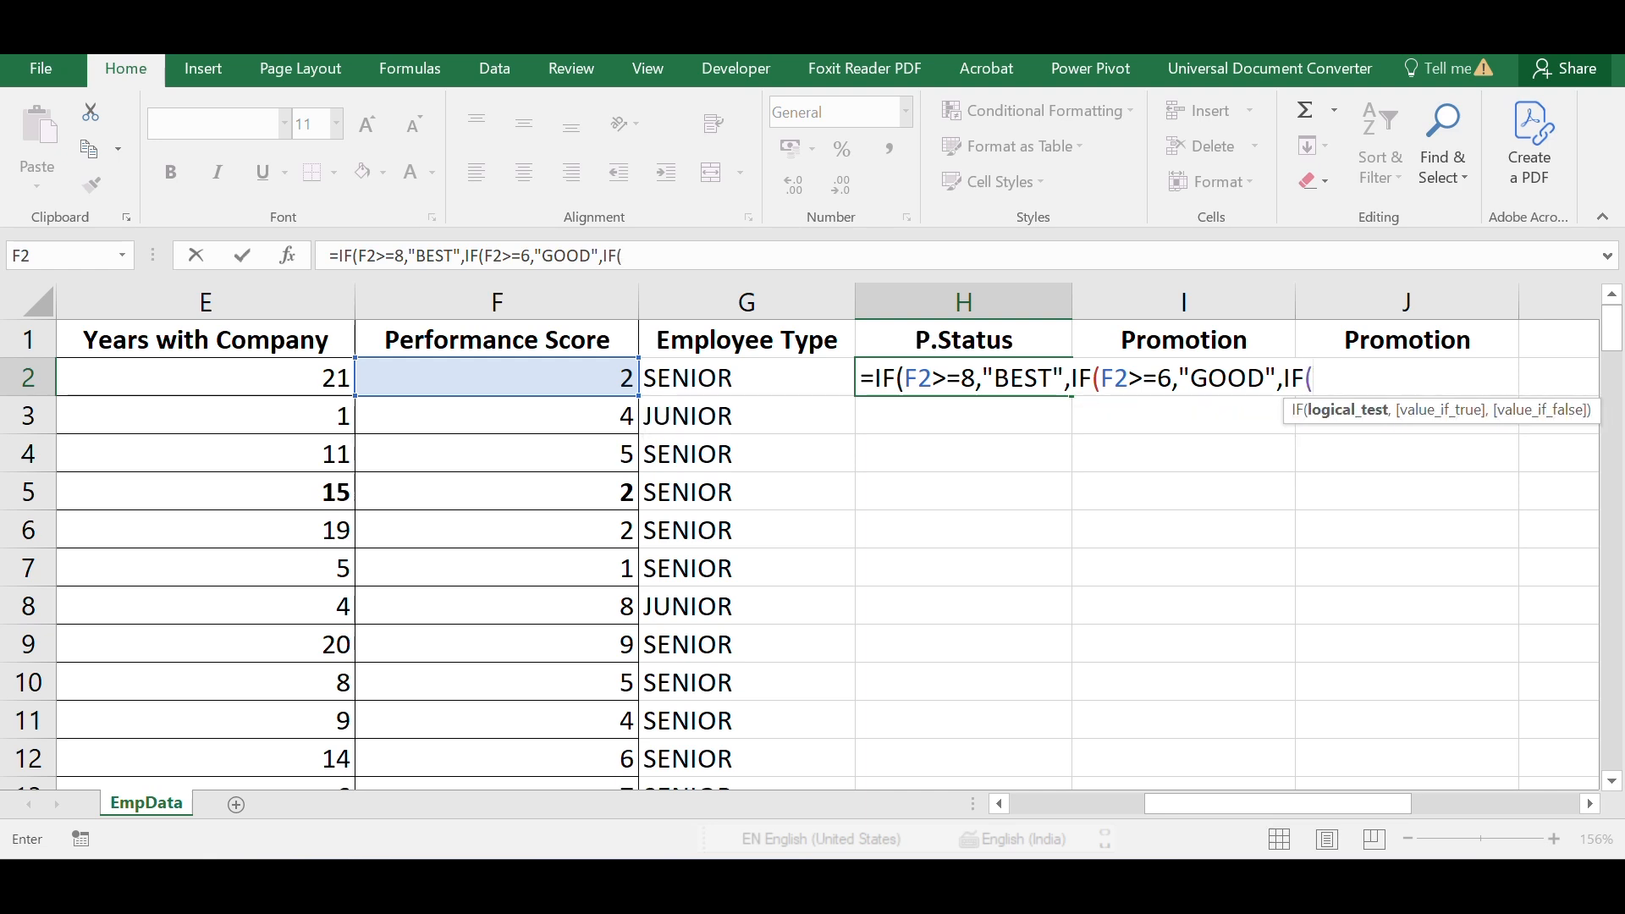
{"action": "left_click", "coordinate": [585, 376]}
{"action": "type", "text": ">"}
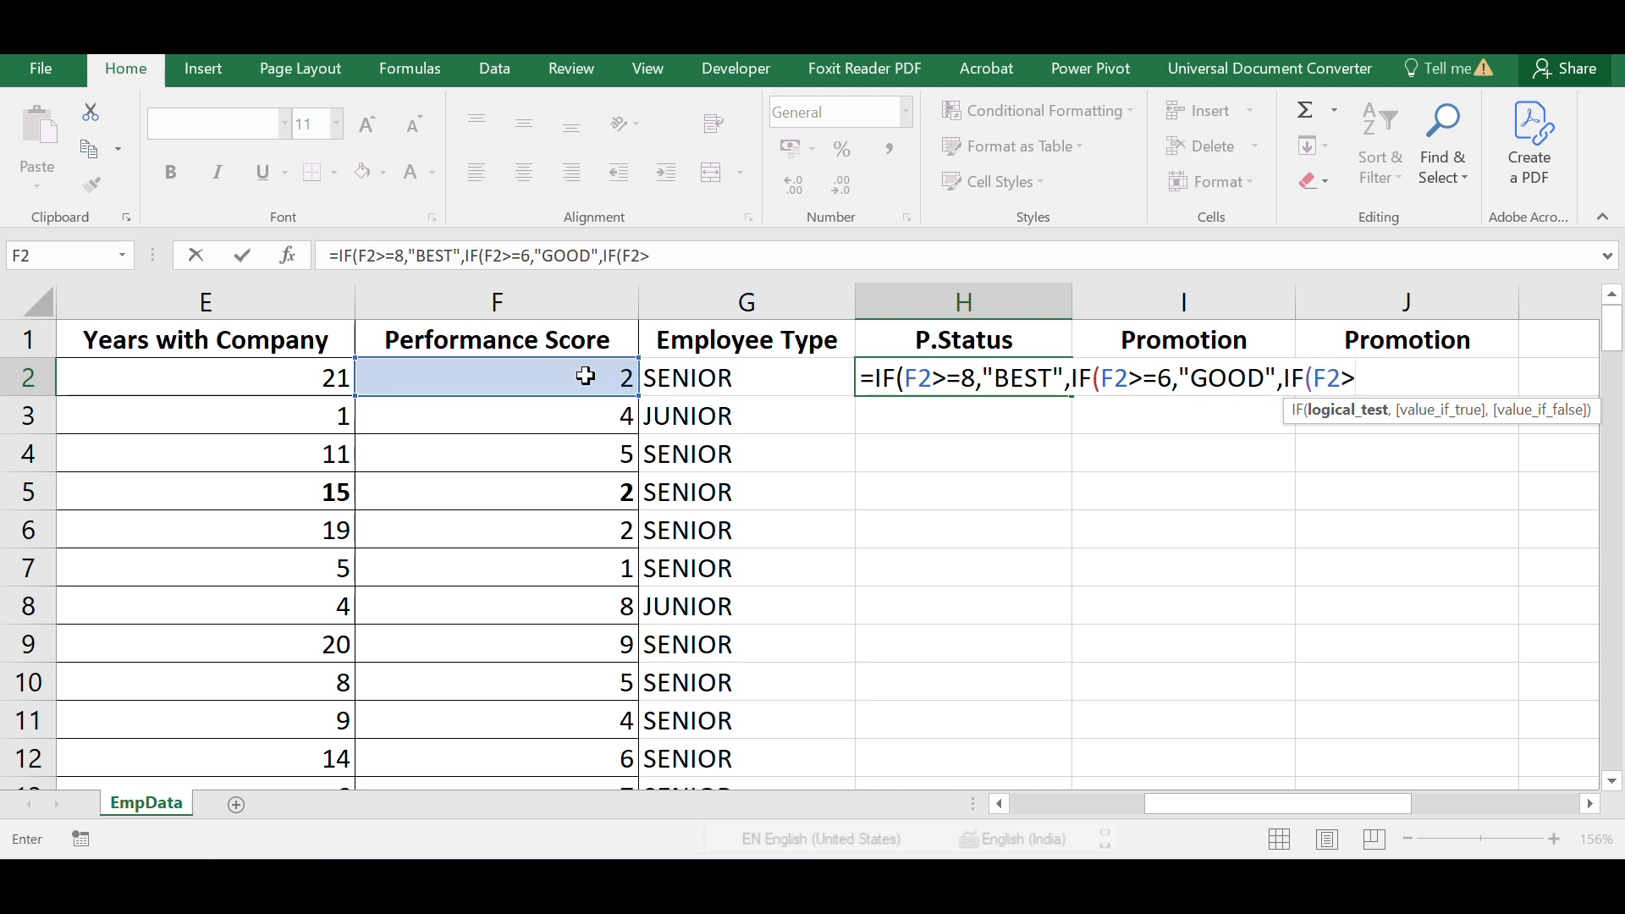
{"action": "type", "text": "=4,"}
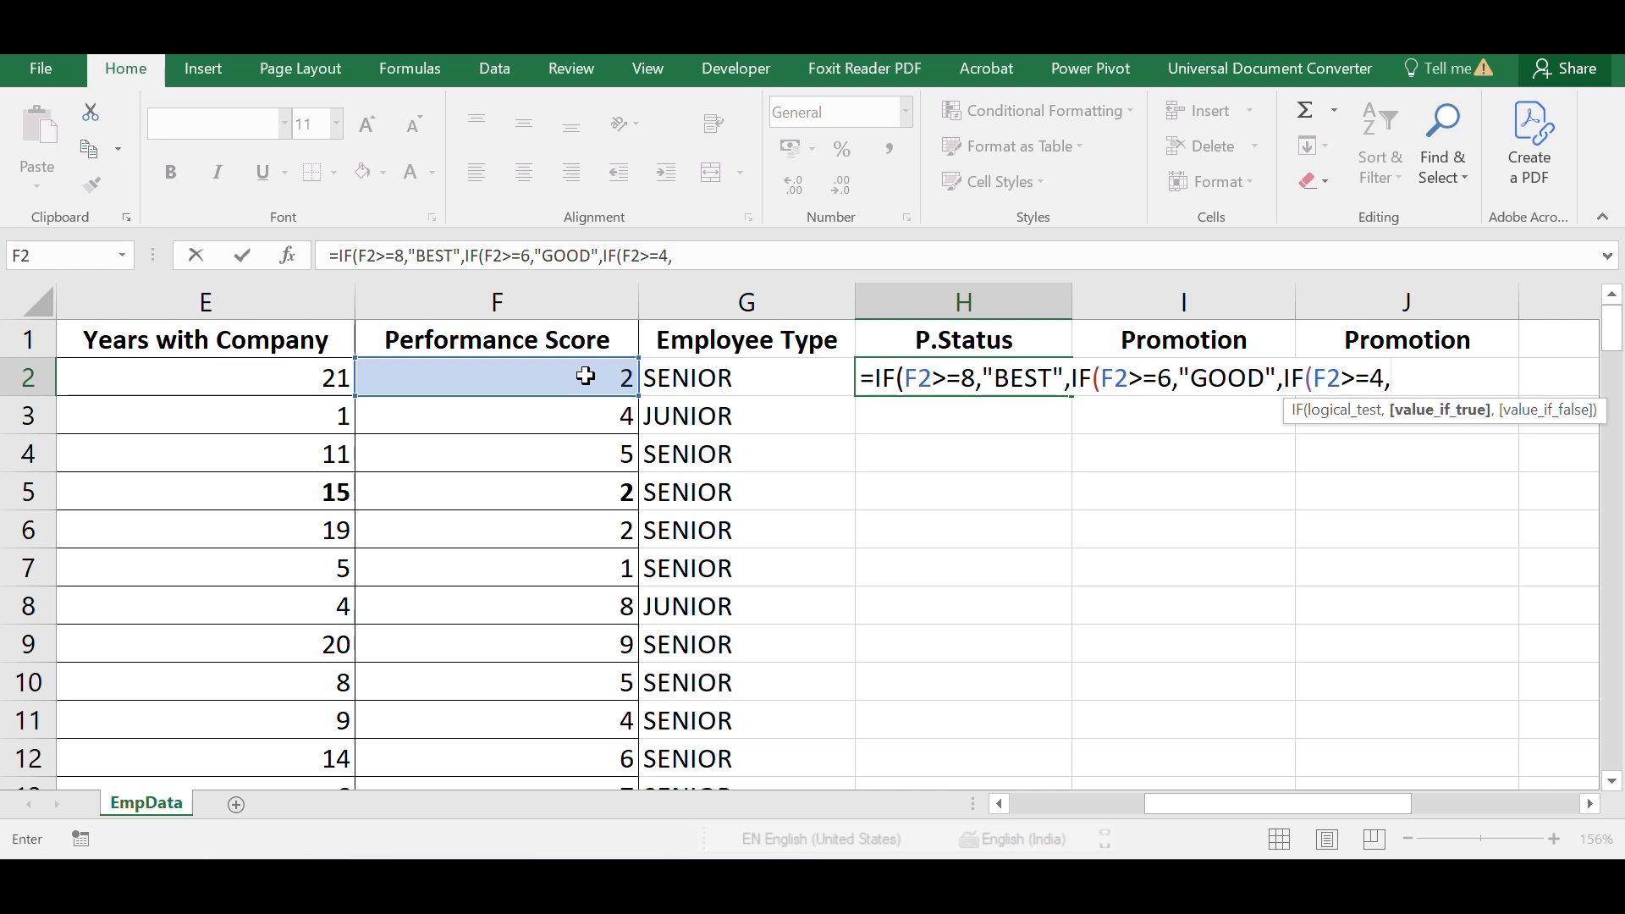
{"action": "type", "text": "\"AVG\","}
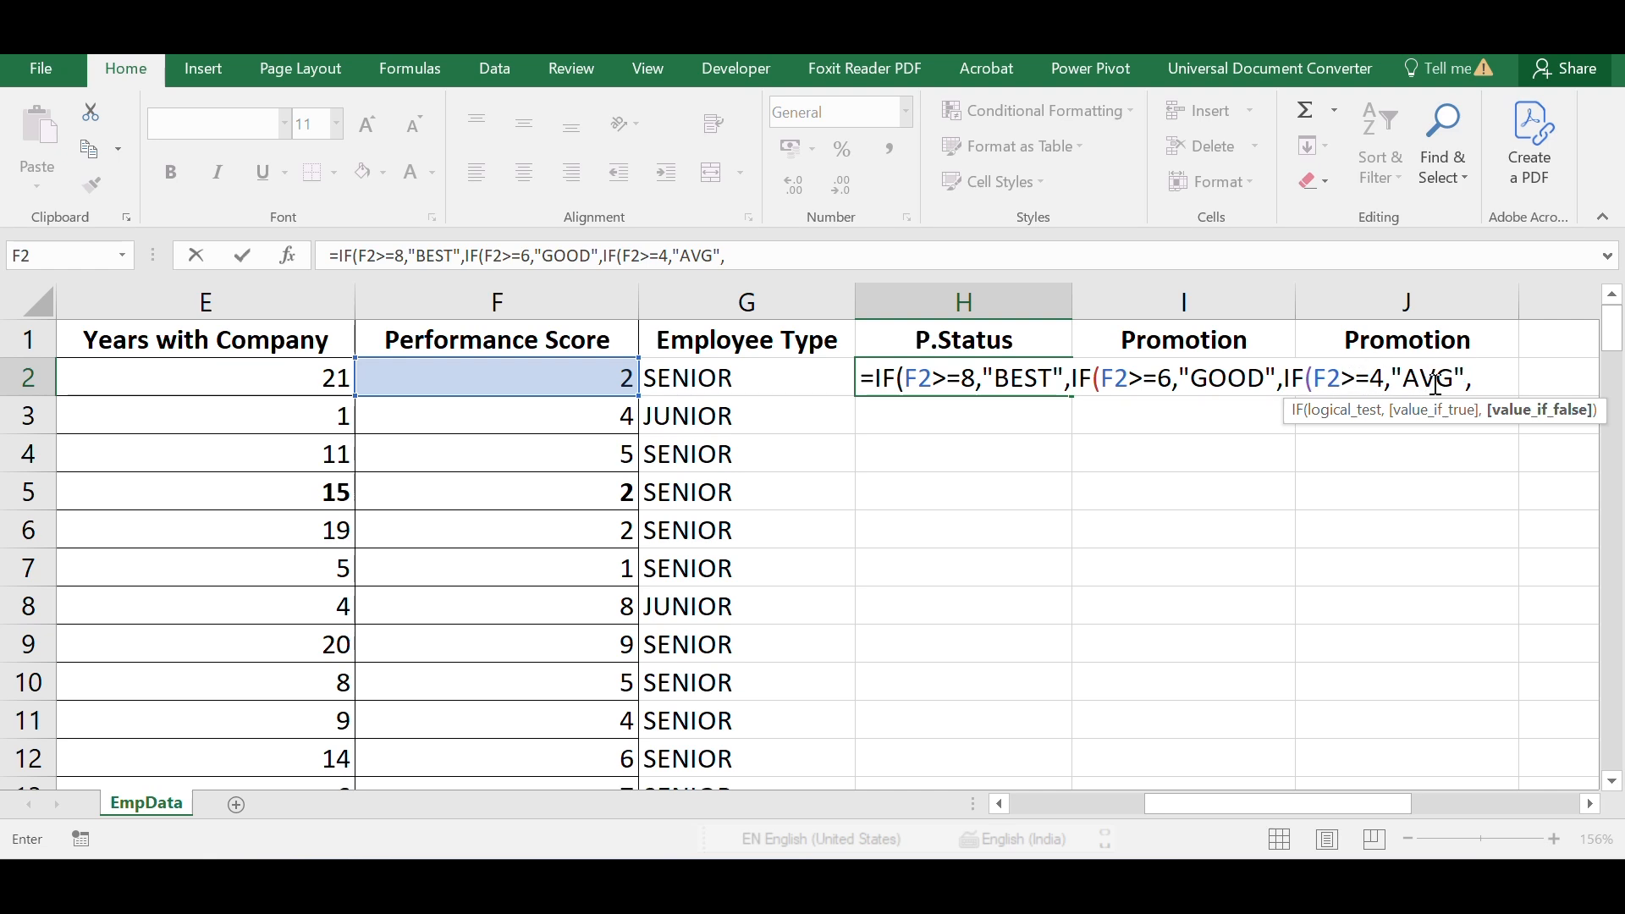
Complete the H2 formula with "POOR" as the last value if false, closing all three IFs, and fill it down the P.Status column.
{"action": "type", "text": "\"POOR"}
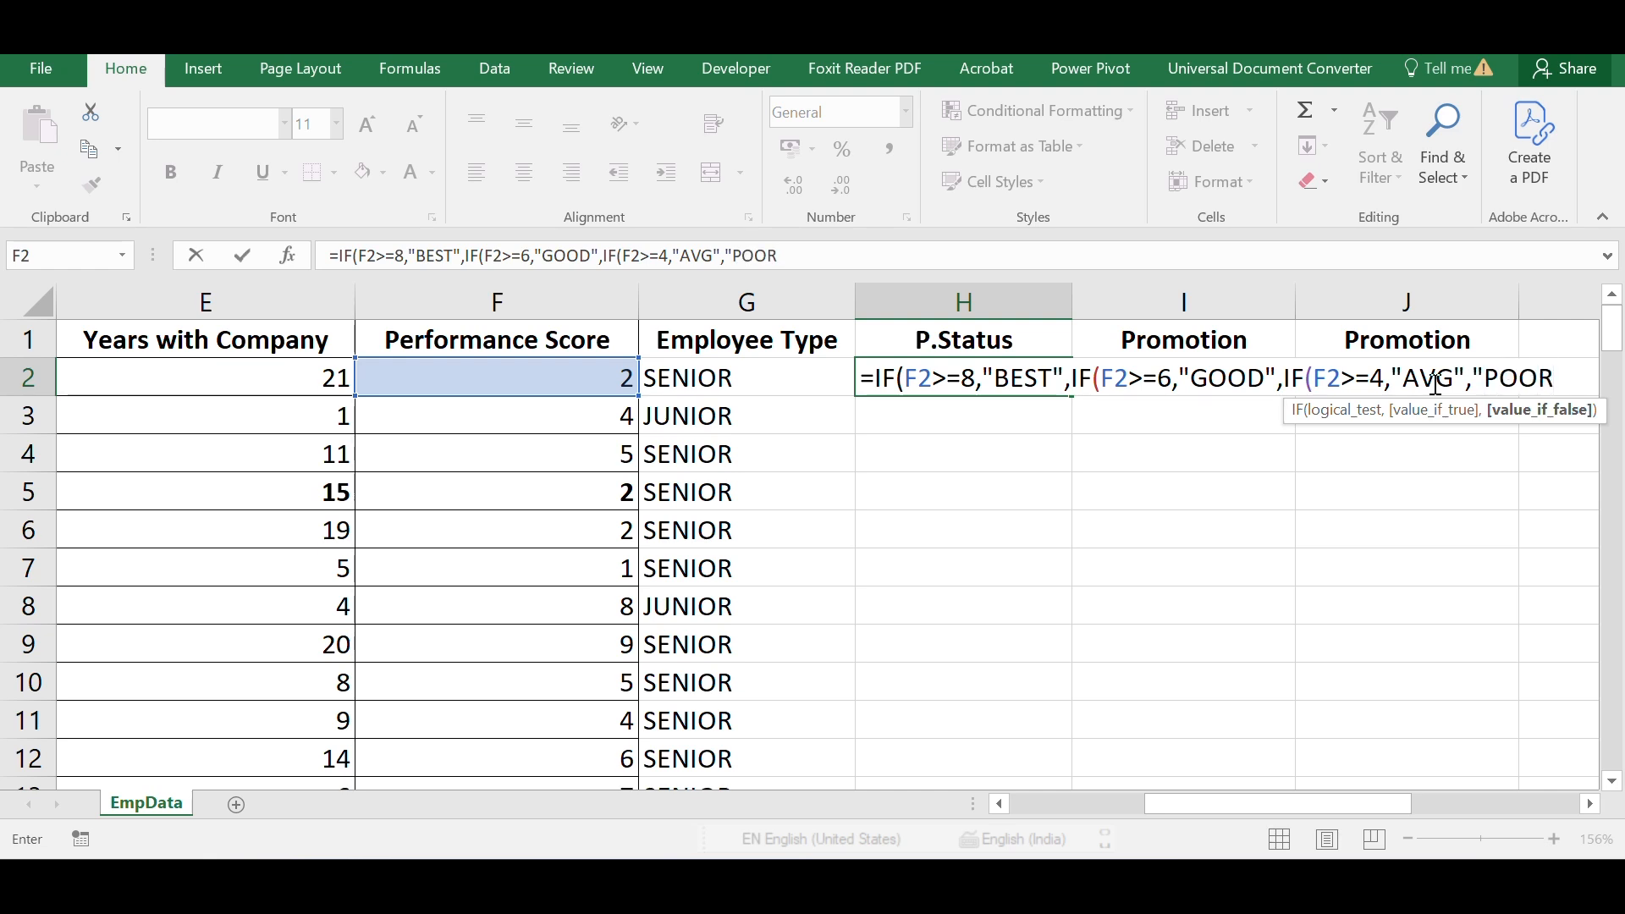
{"action": "type", "text": "\")"}
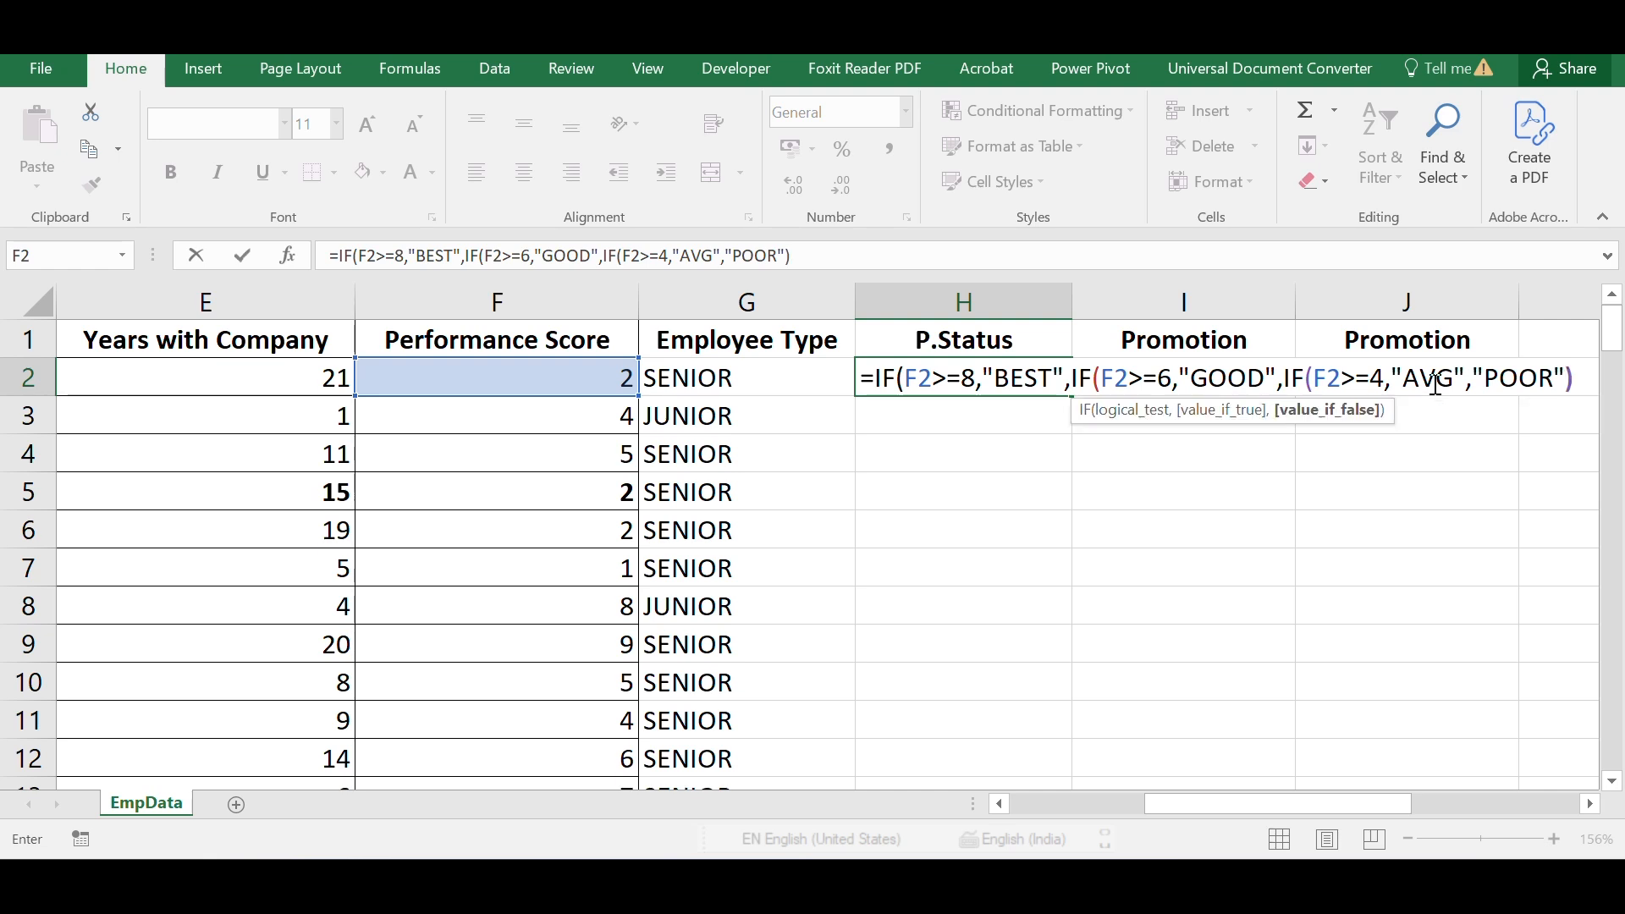
{"action": "type", "text": "))"}
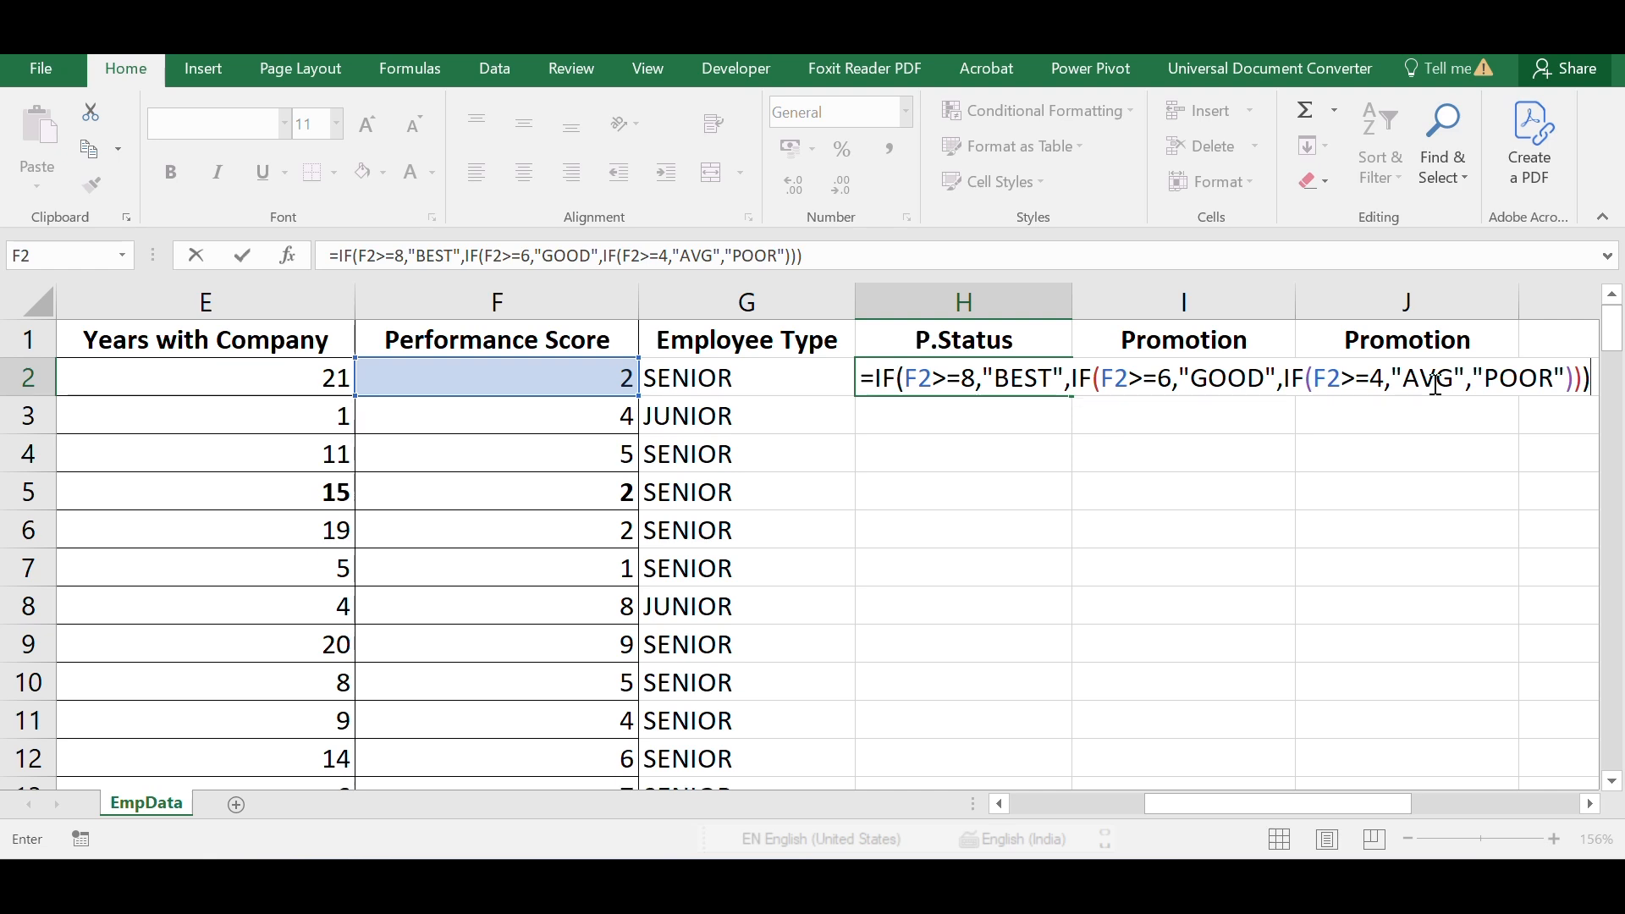
{"action": "key", "text": "Return"}
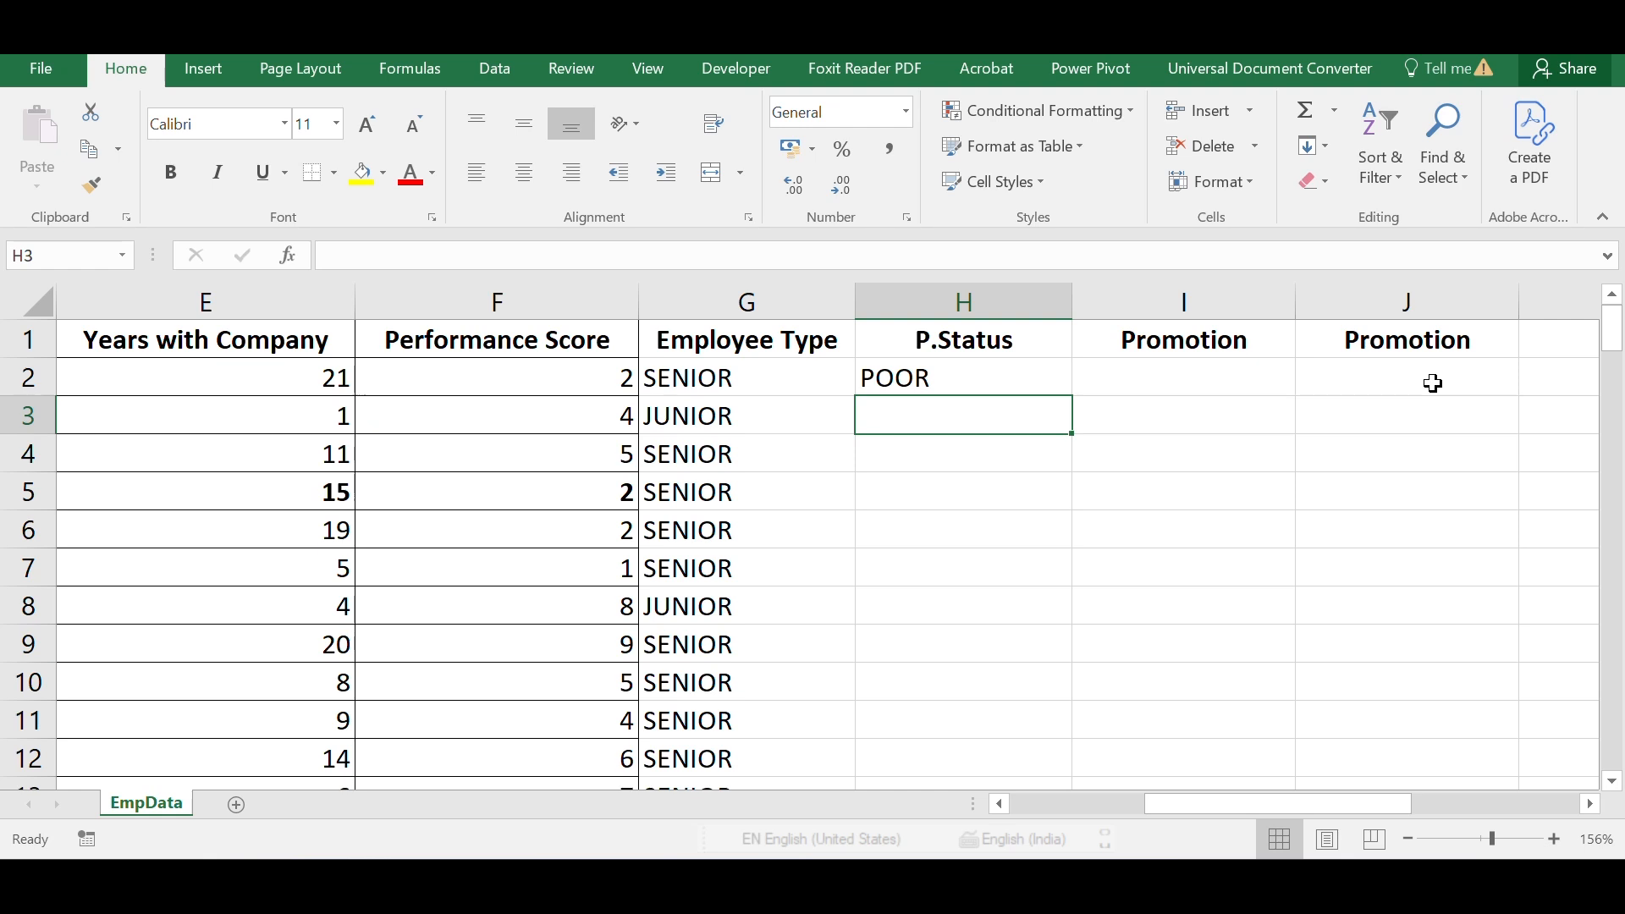
{"action": "left_click", "coordinate": [1034, 382]}
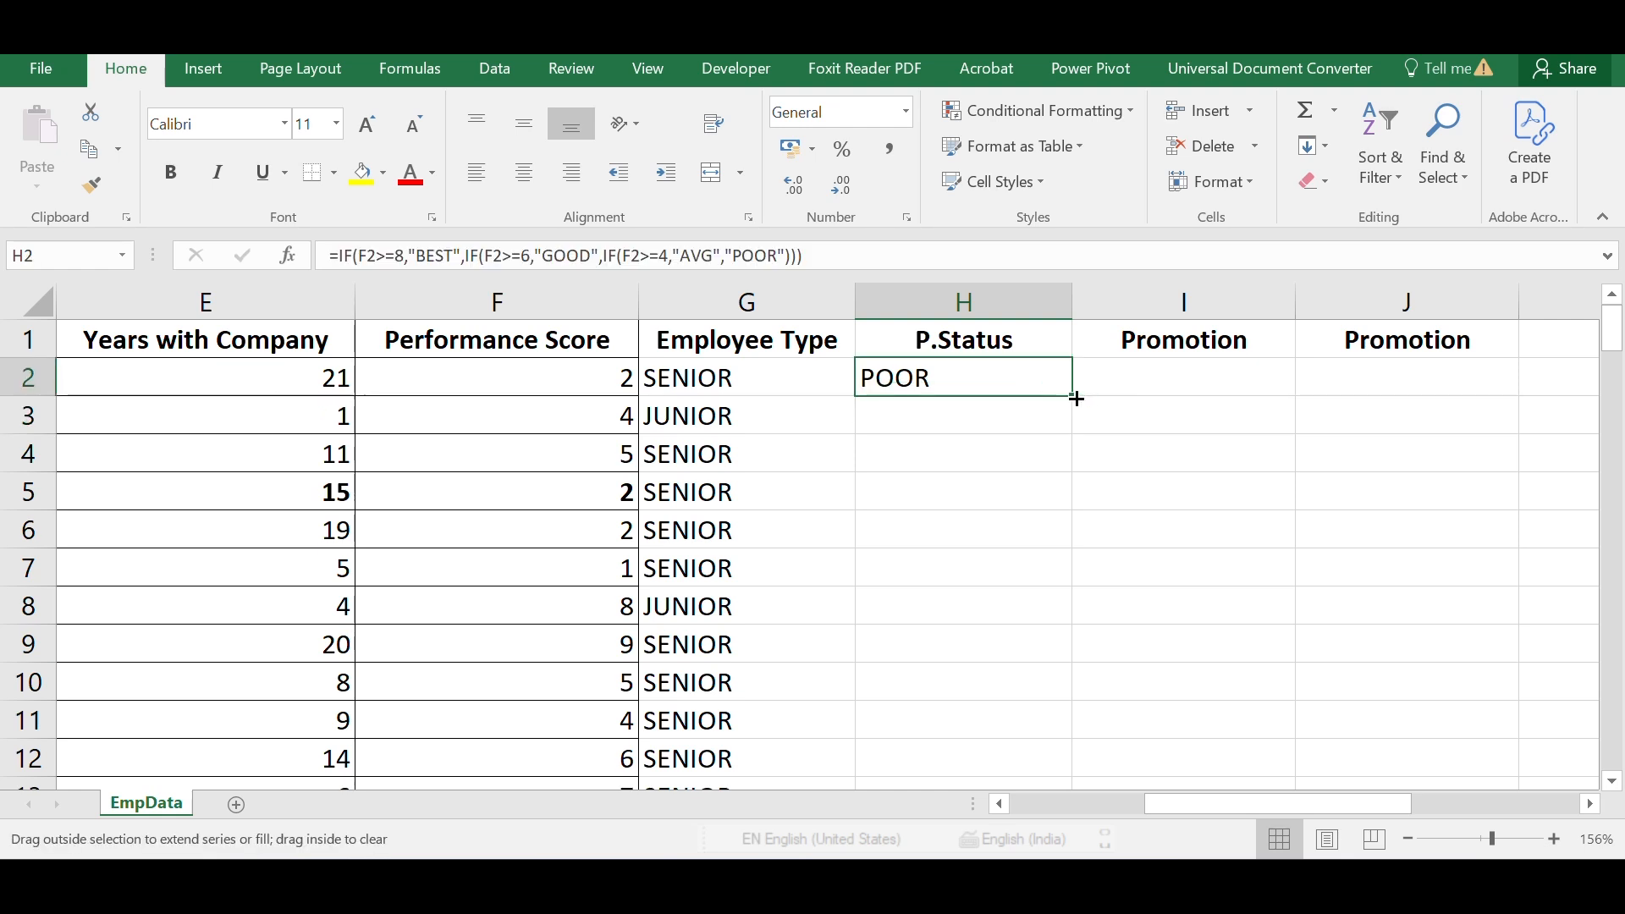
{"action": "double_click", "coordinate": [1073, 394]}
Check the P.Status results against the Performance Scores in rows 2, 3 and 8, including the copied formulas.
{"action": "left_click", "coordinate": [578, 384]}
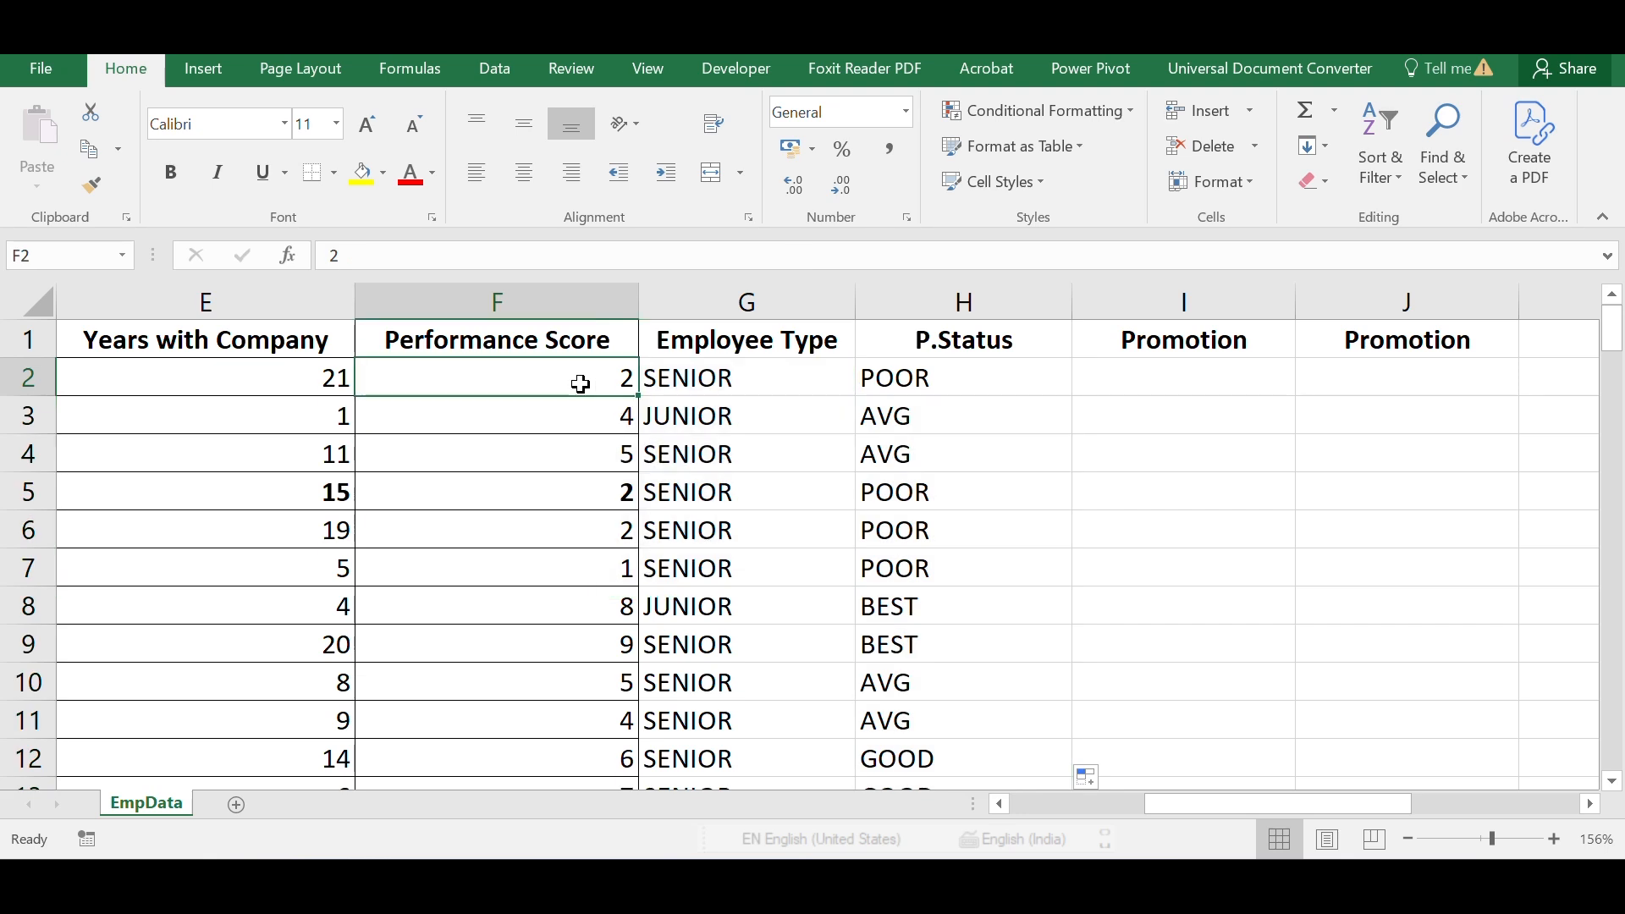
{"action": "left_click", "coordinate": [910, 379]}
{"action": "left_click", "coordinate": [573, 418]}
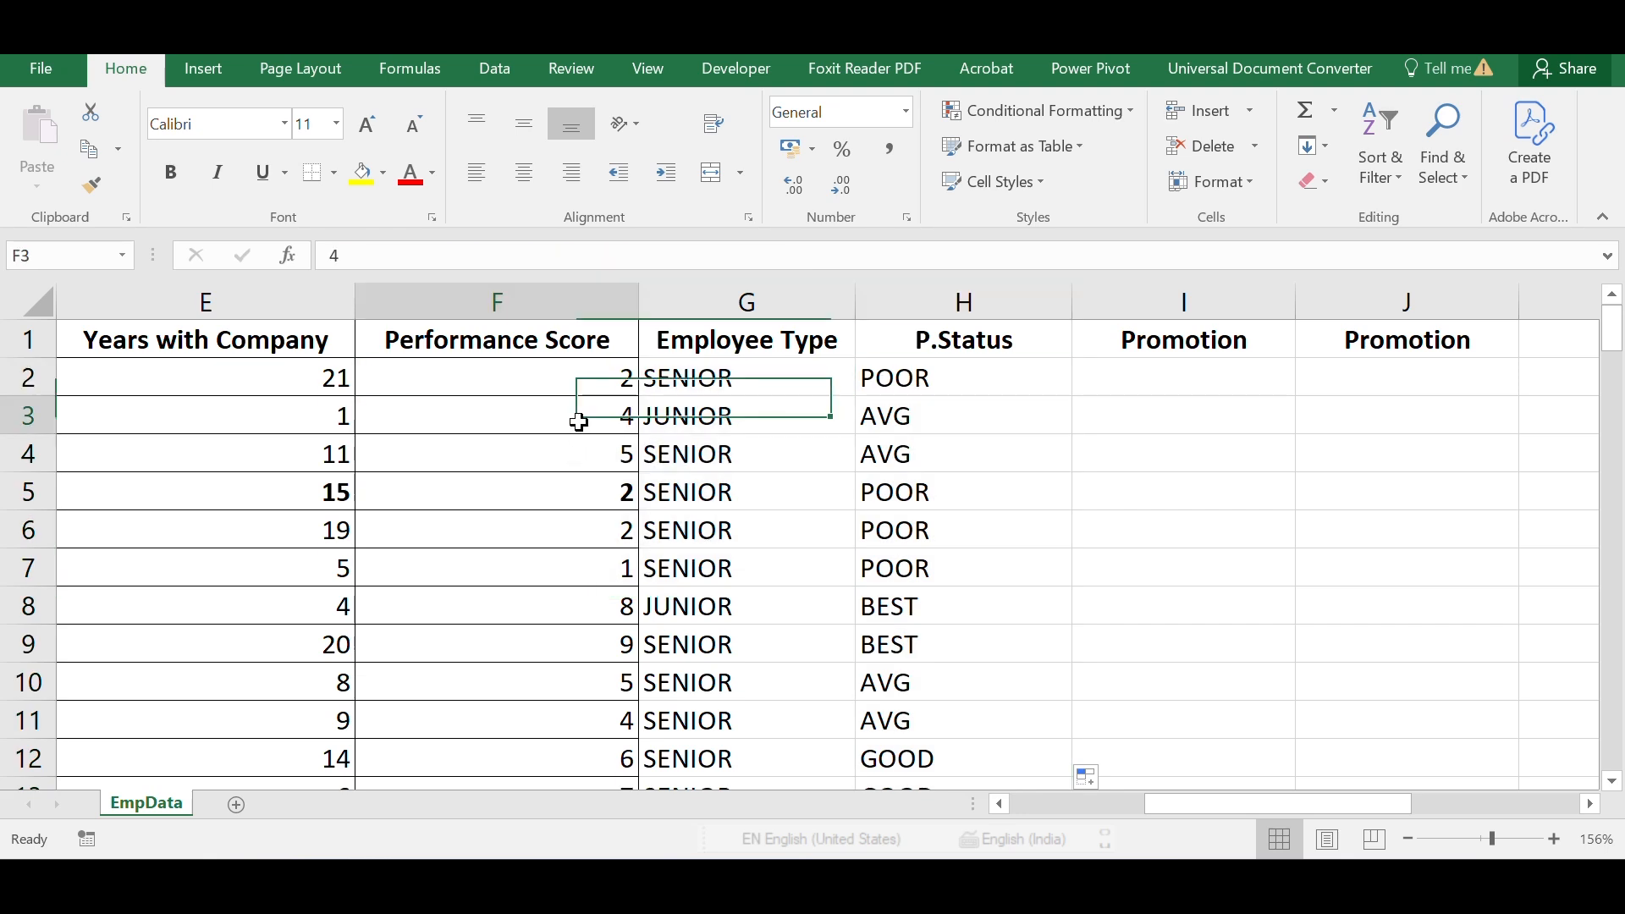
{"action": "left_click", "coordinate": [901, 408]}
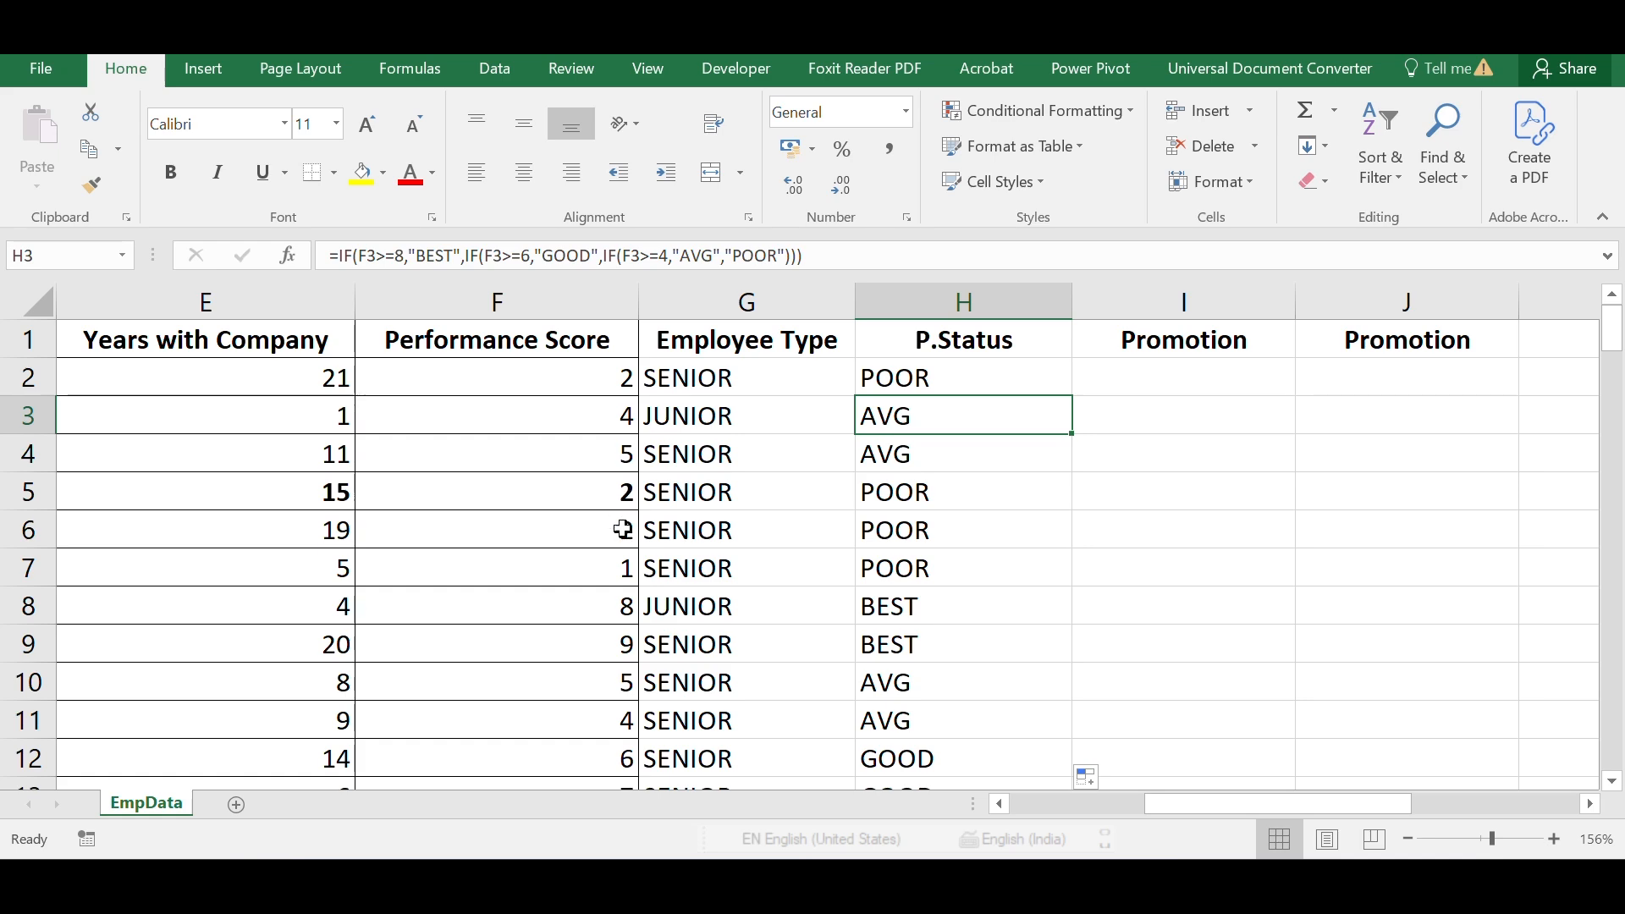
{"action": "left_click", "coordinate": [602, 611]}
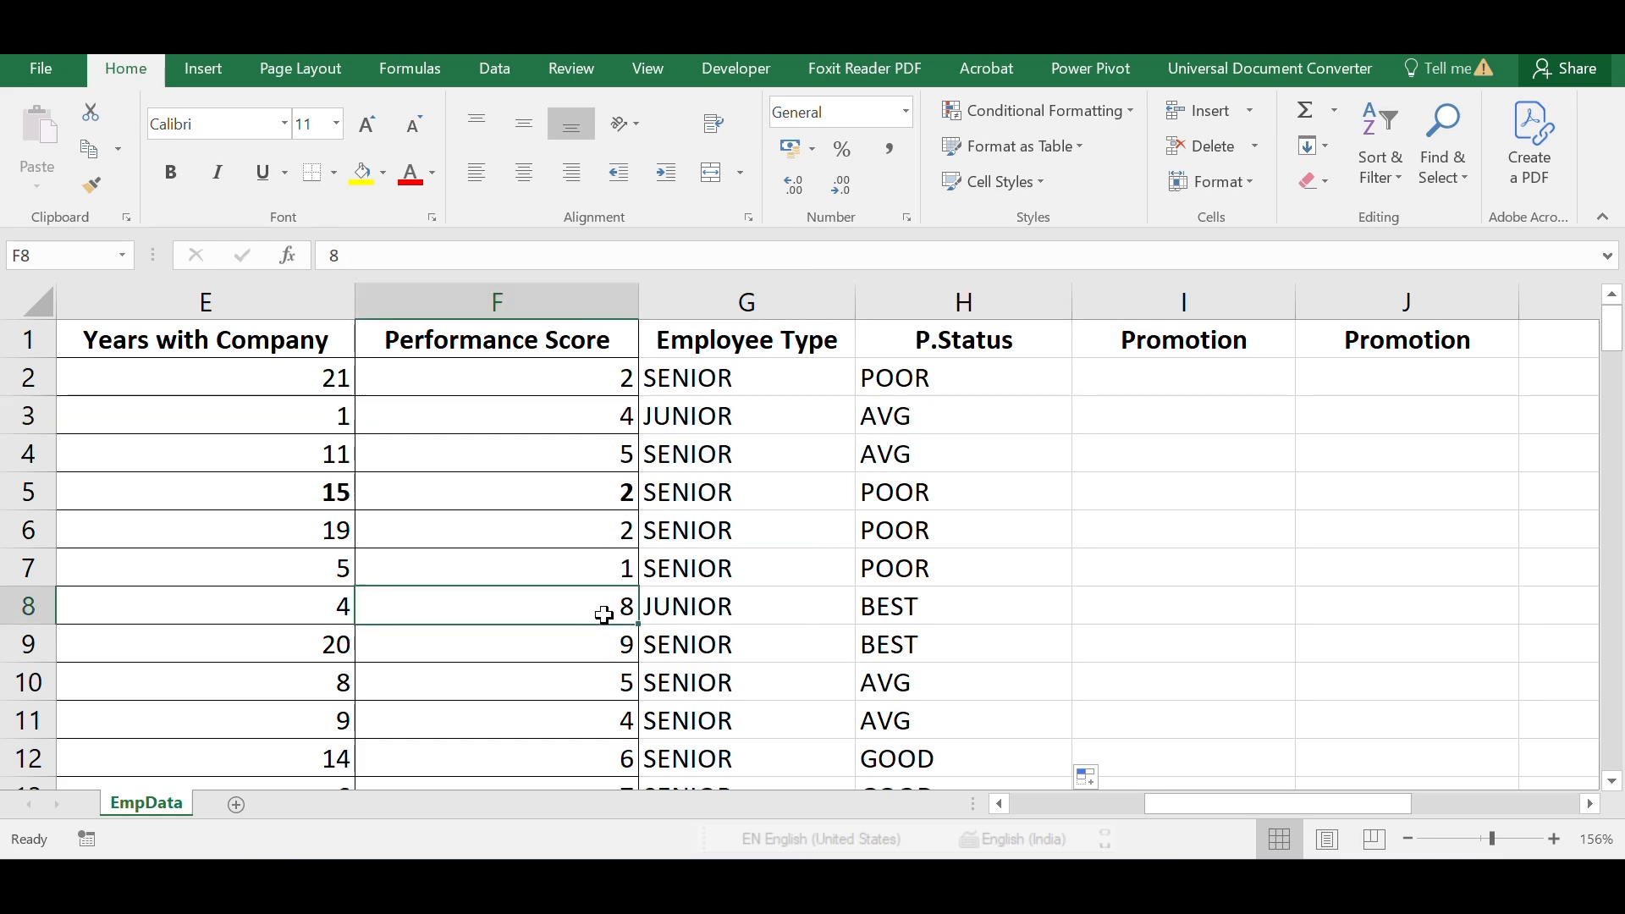
{"action": "left_click", "coordinate": [903, 617]}
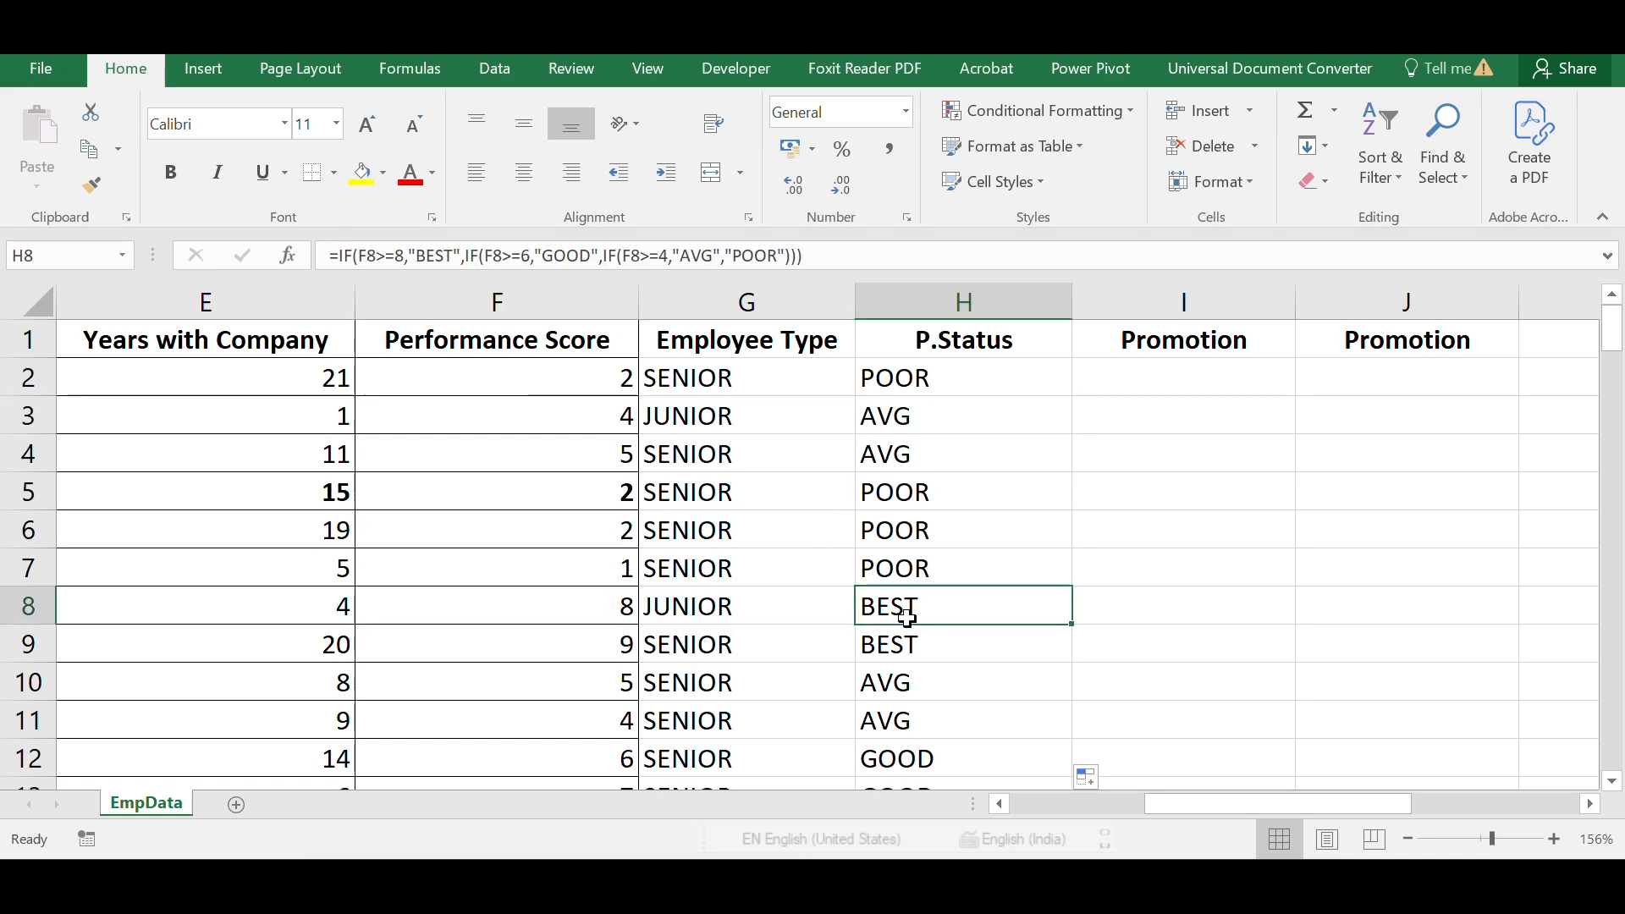
{"action": "scroll", "coordinate": [903, 616], "scroll_direction": "down", "scroll_amount": 3}
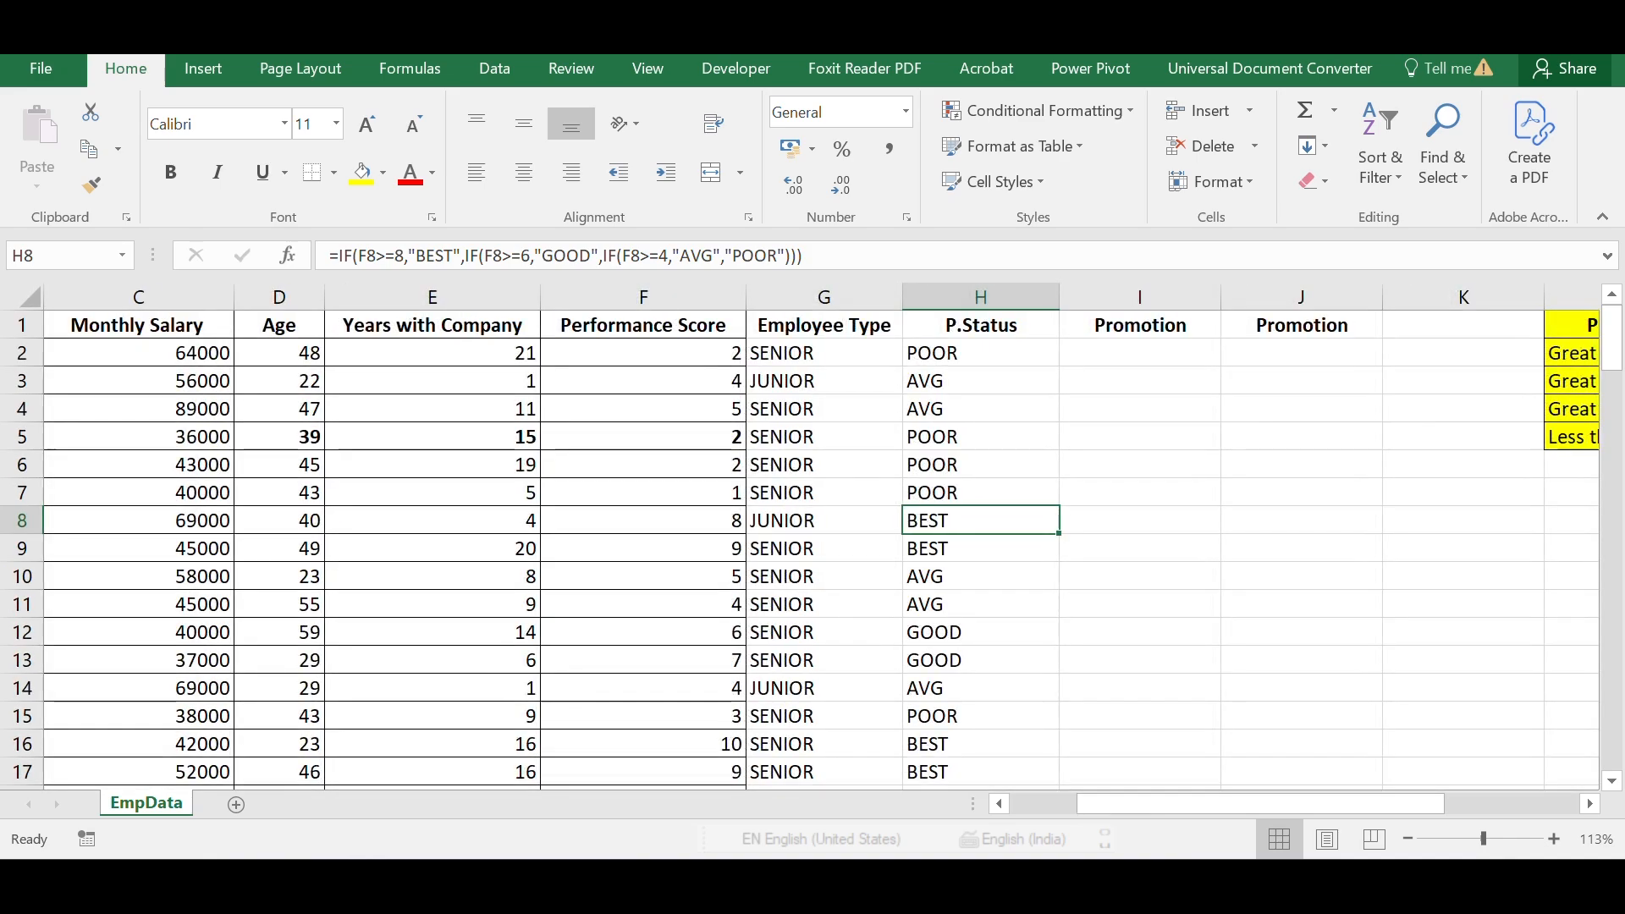
{"action": "scroll", "coordinate": [904, 616], "scroll_direction": "down", "scroll_amount": 2}
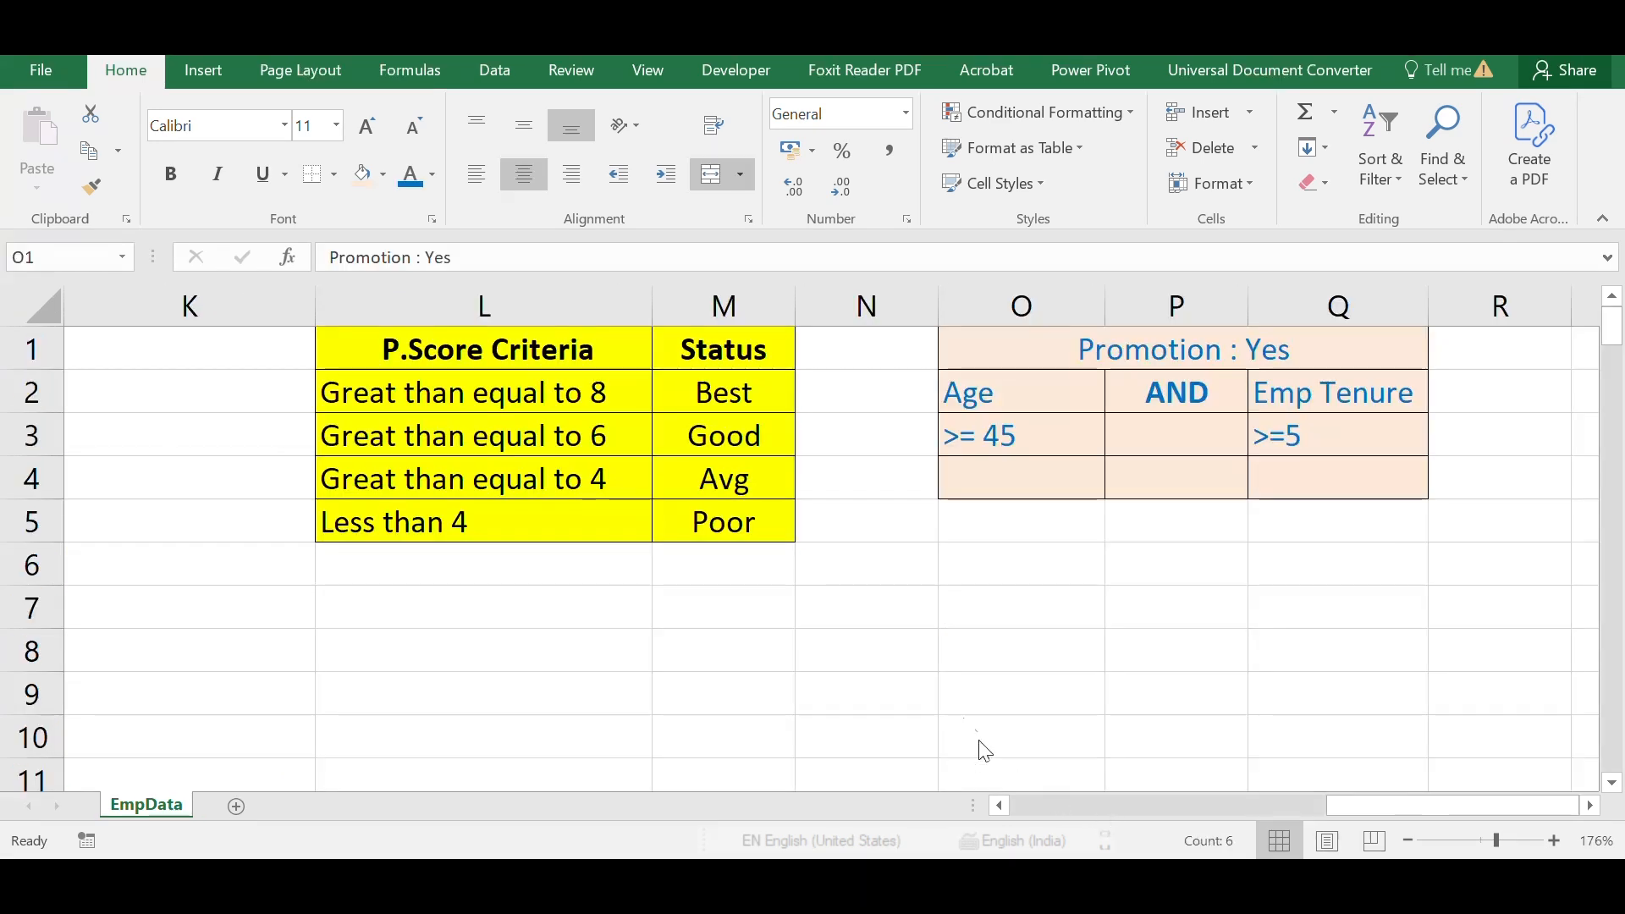
Shade the Employee Type and P.Status columns, G and H, with a light orange fill.
{"action": "left_click", "coordinate": [982, 741]}
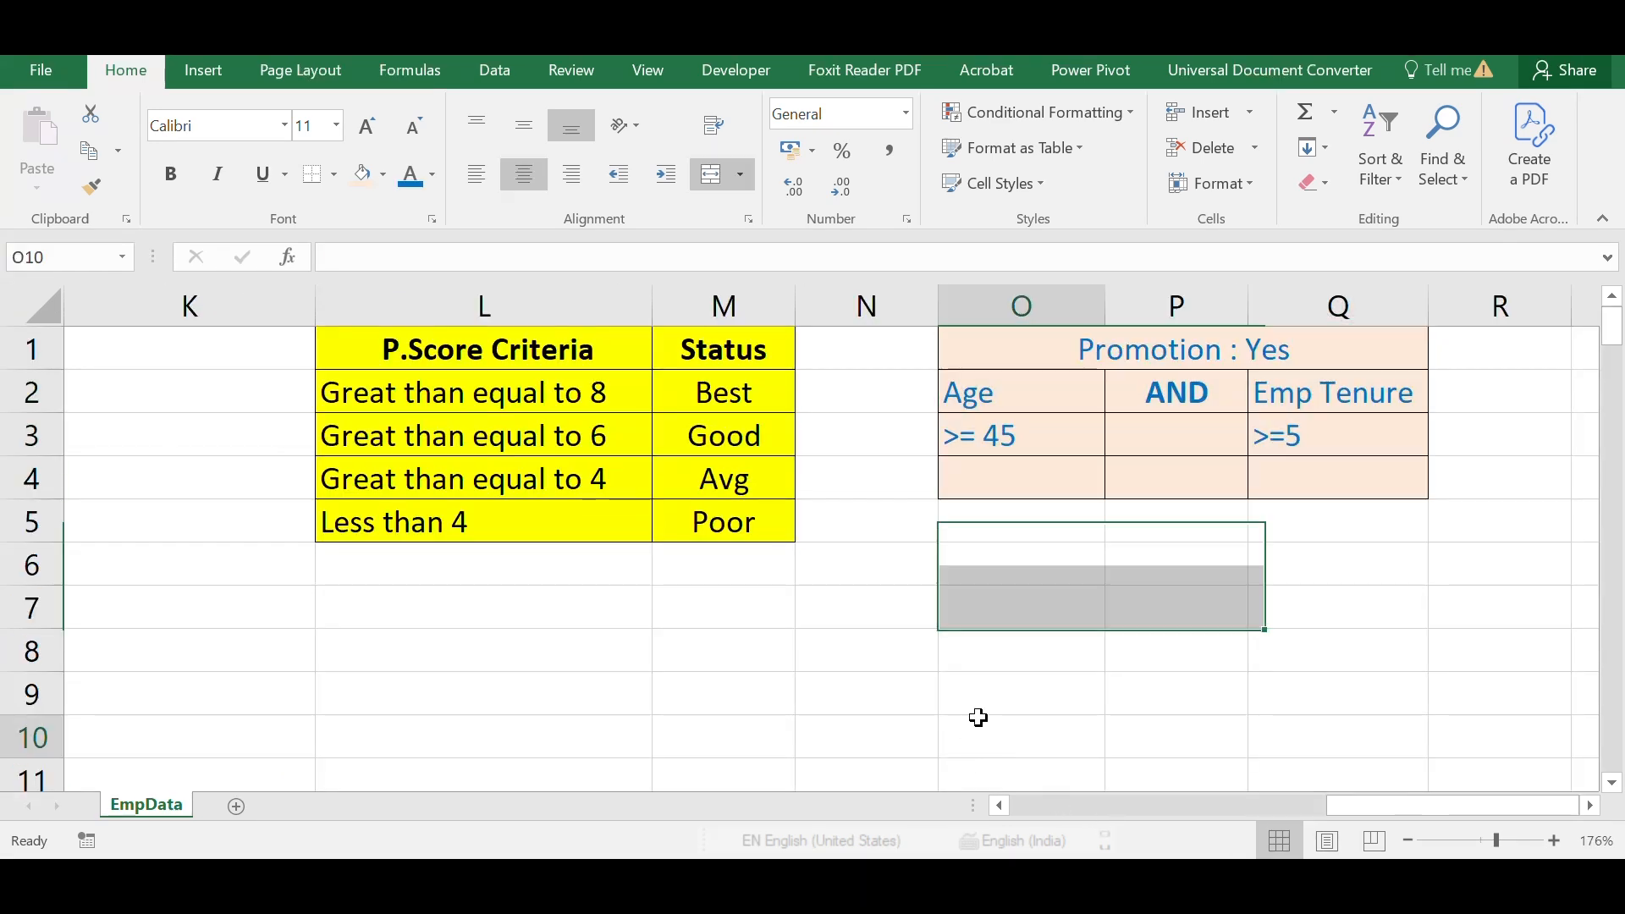
{"action": "left_click_drag", "start_coordinate": [1366, 807], "coordinate": [1180, 806]}
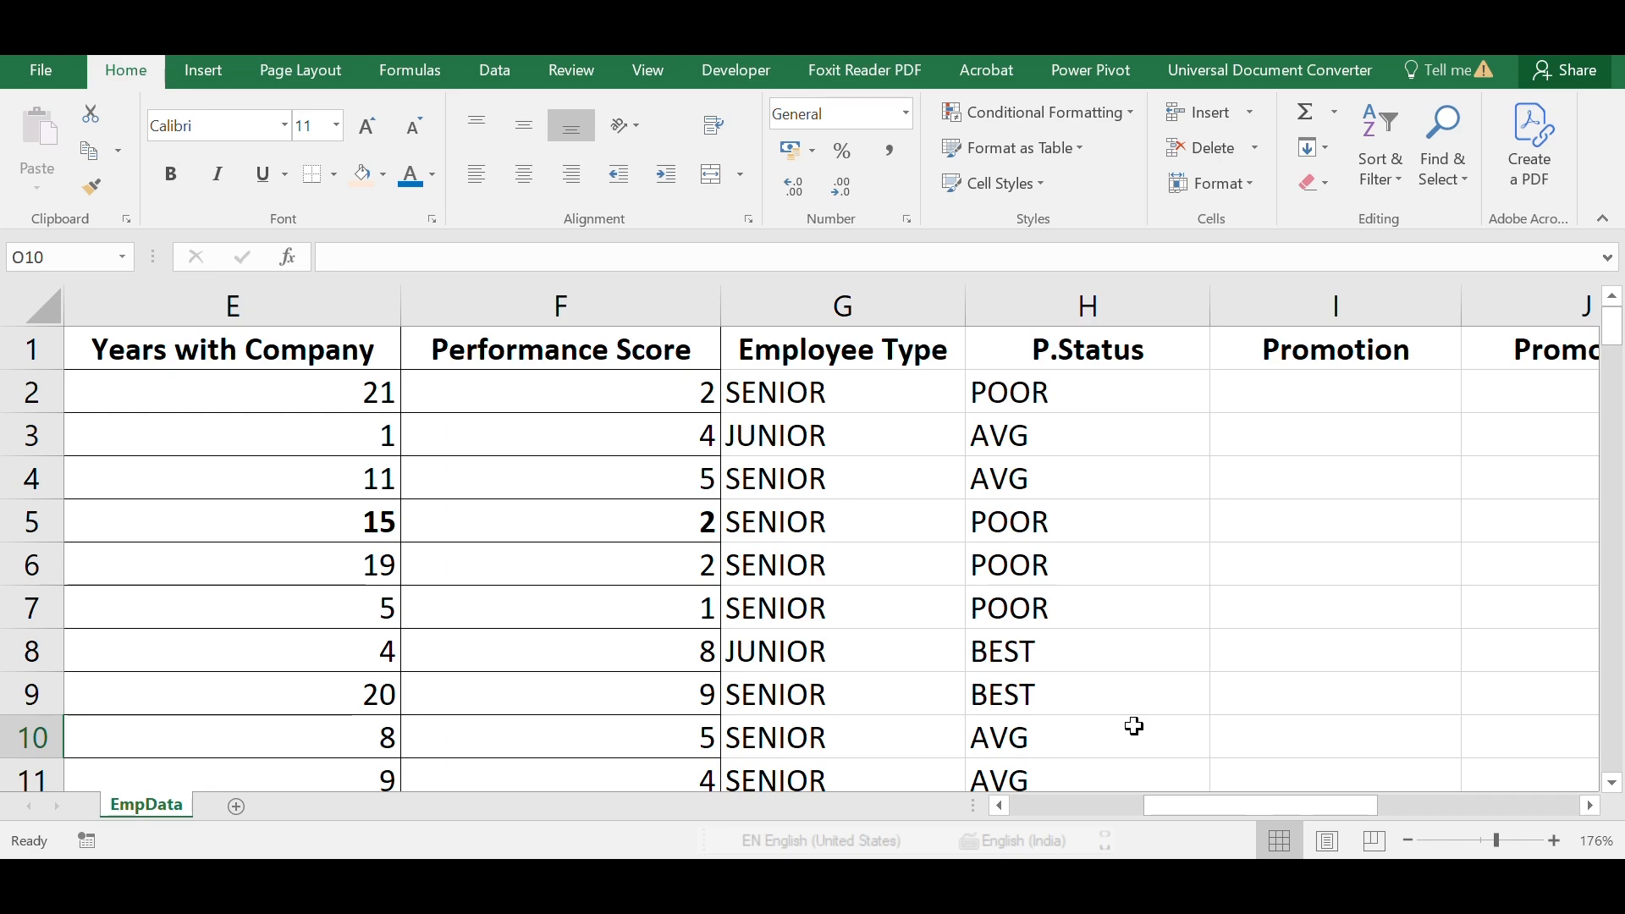
{"action": "scroll", "coordinate": [1134, 726], "scroll_direction": "down", "scroll_amount": 1, "text": "ctrl"}
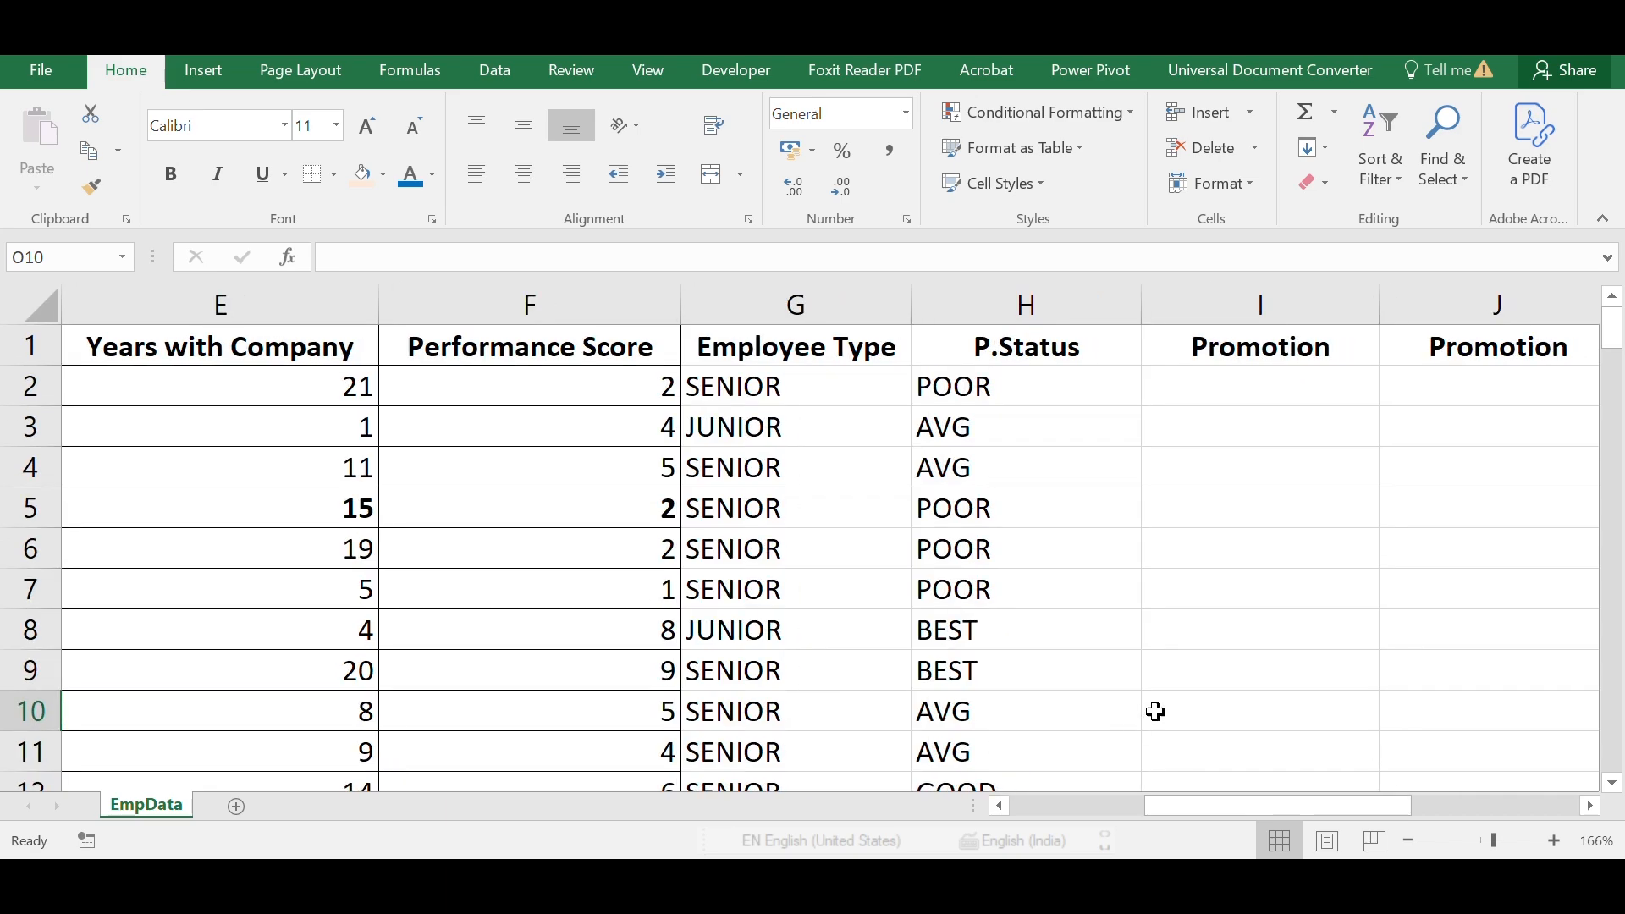
{"action": "scroll", "coordinate": [1216, 681], "scroll_direction": "down", "scroll_amount": 5, "text": "ctrl"}
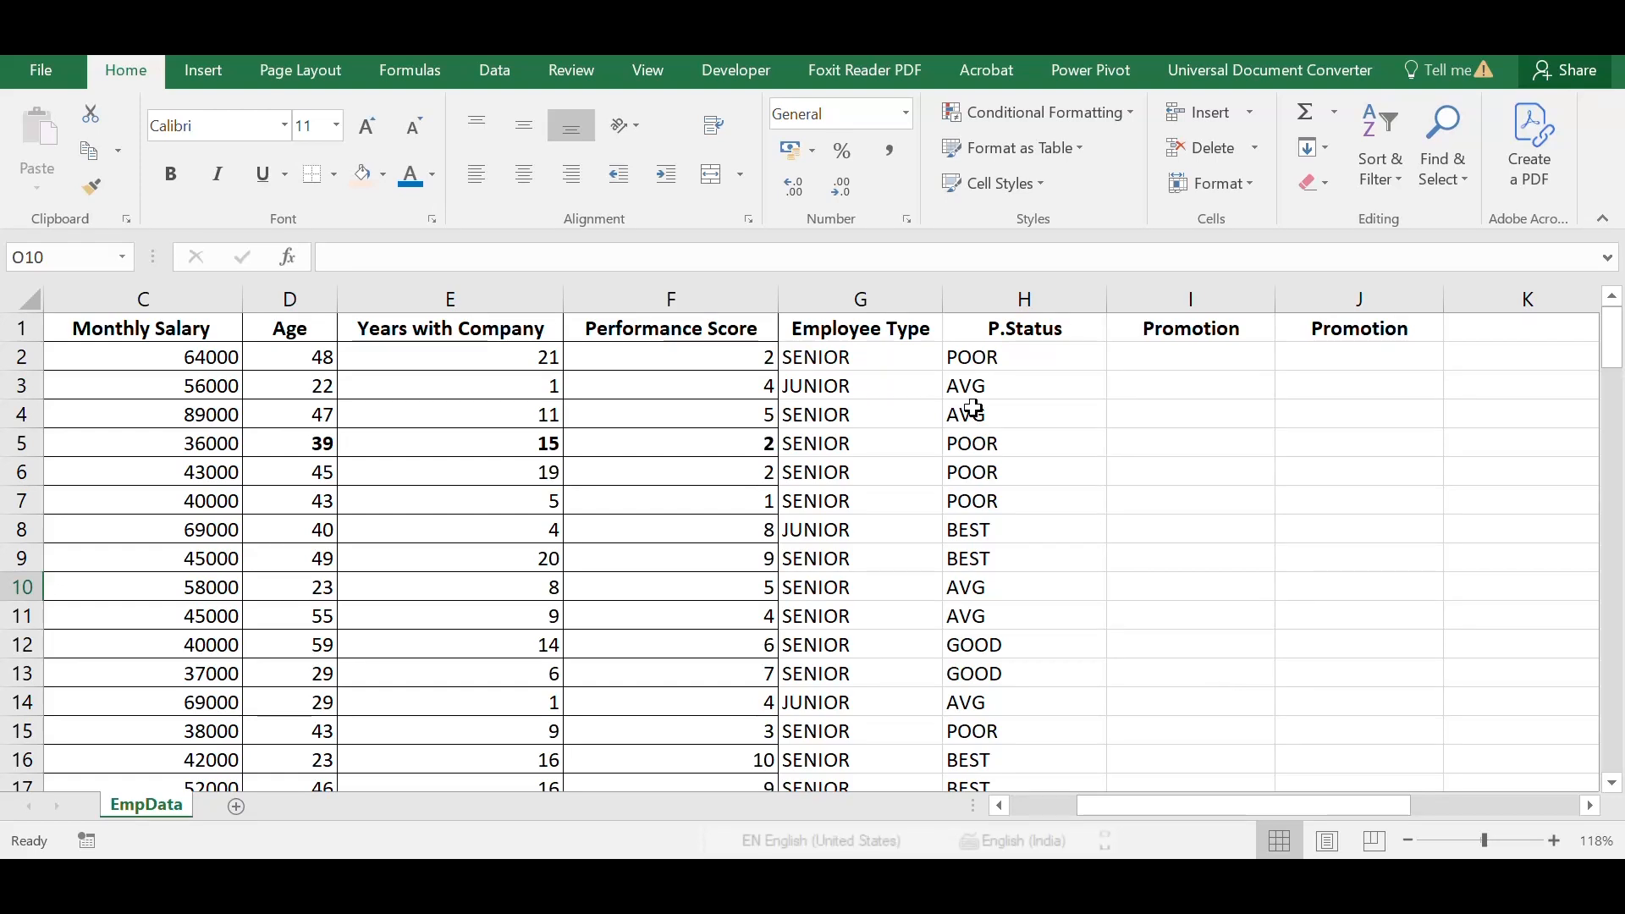
{"action": "left_click", "coordinate": [862, 299]}
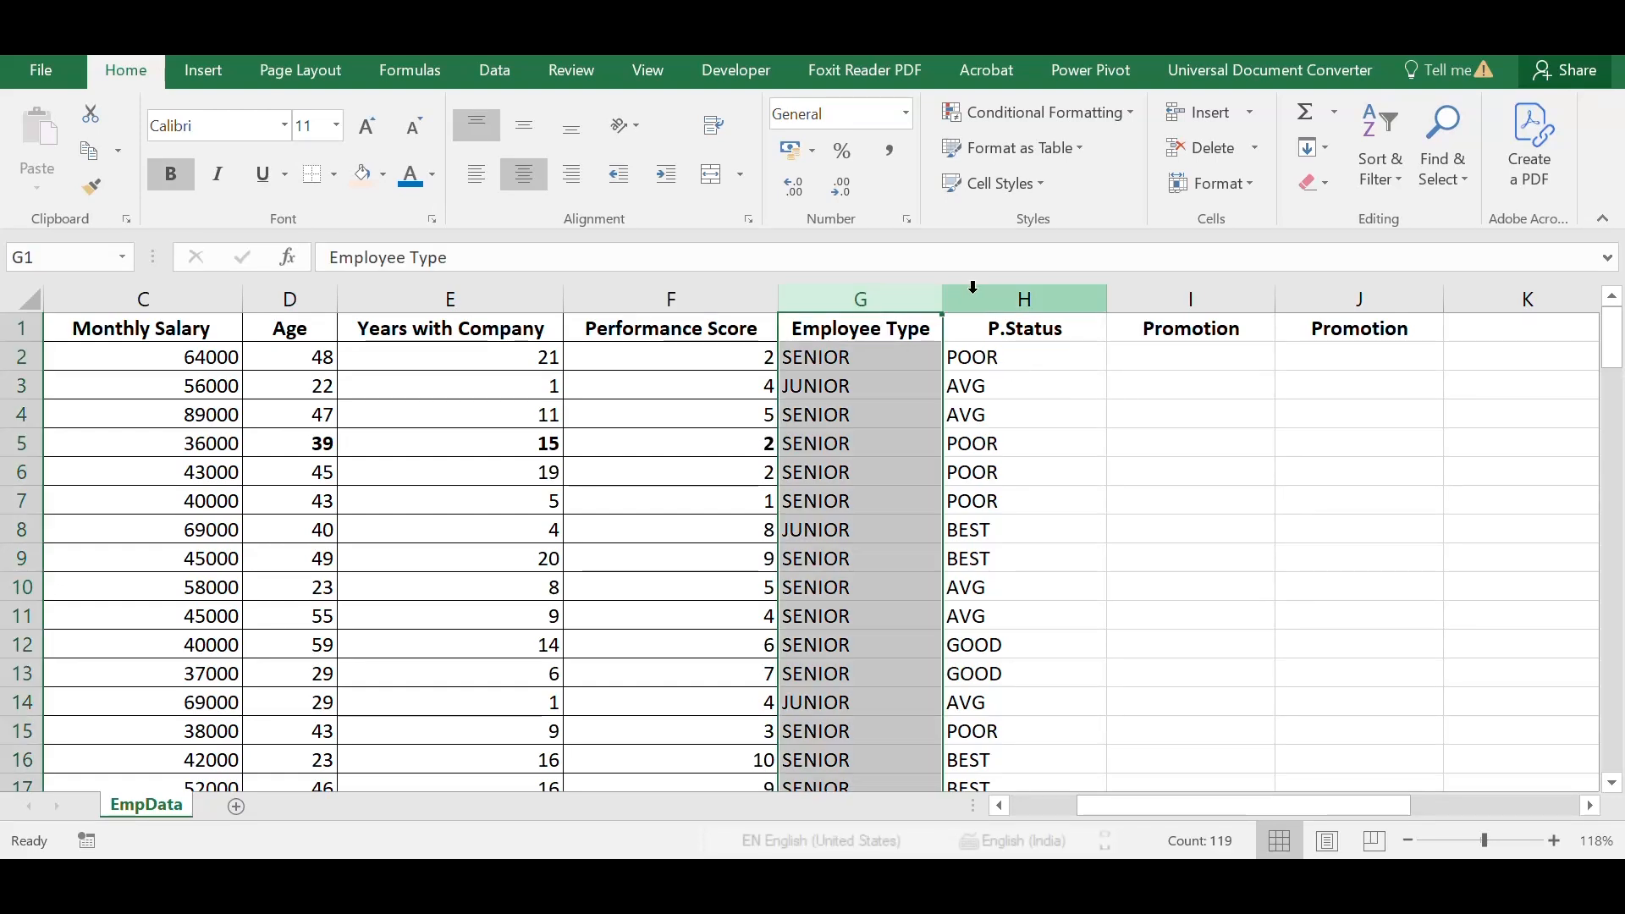
{"action": "left_click", "coordinate": [975, 293]}
{"action": "left_click_drag", "start_coordinate": [870, 298], "coordinate": [979, 308]}
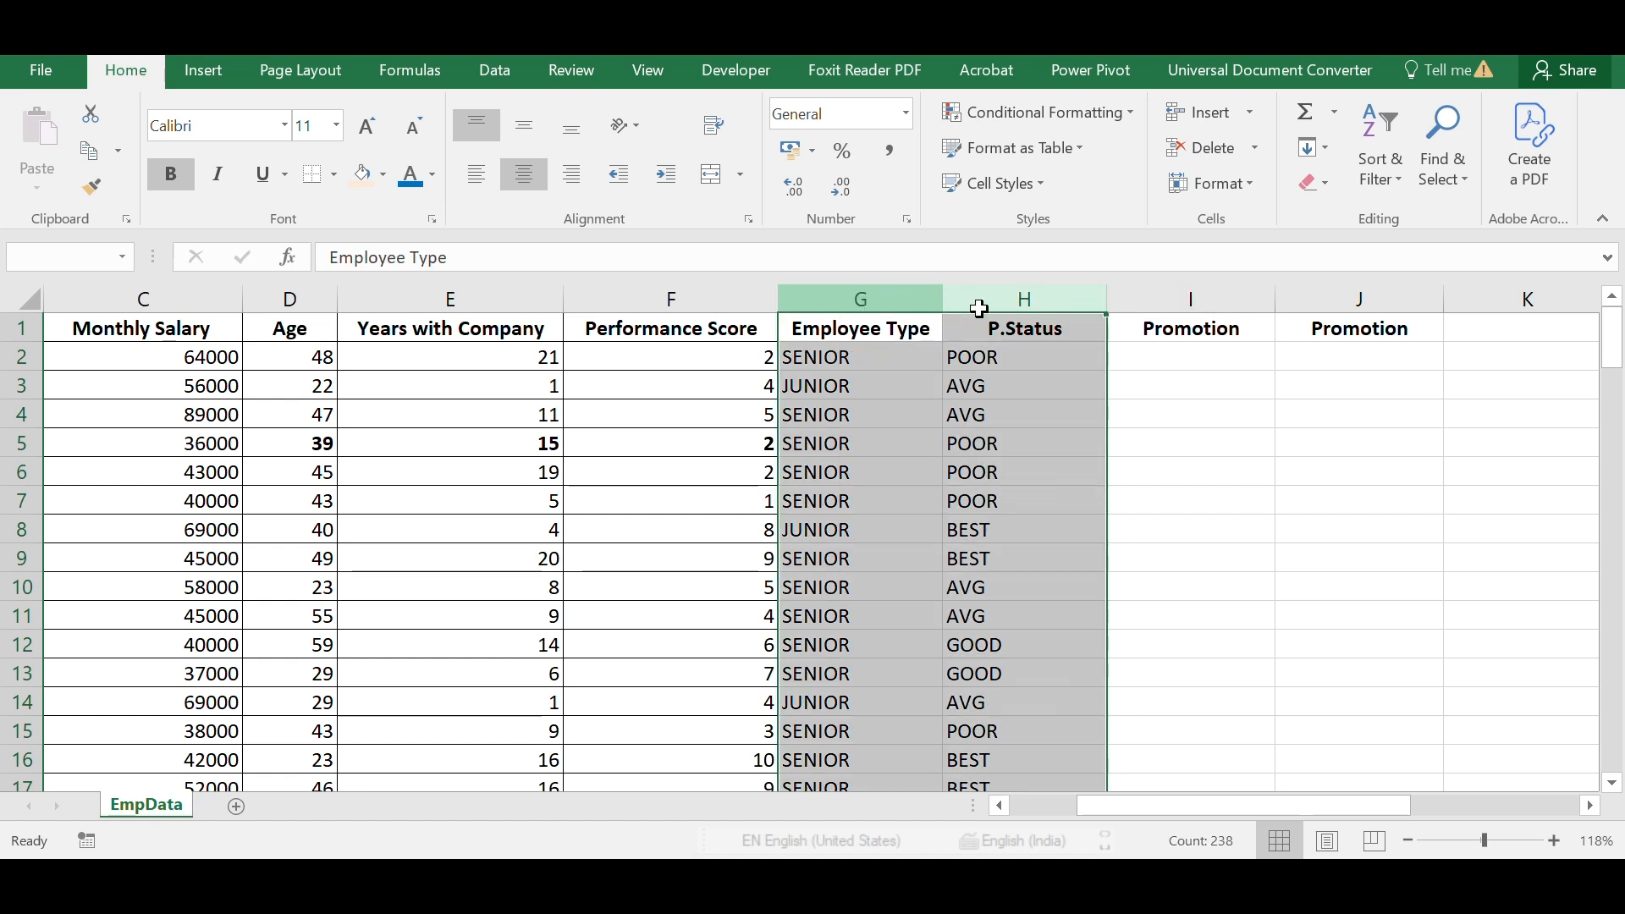
{"action": "left_click", "coordinate": [385, 176]}
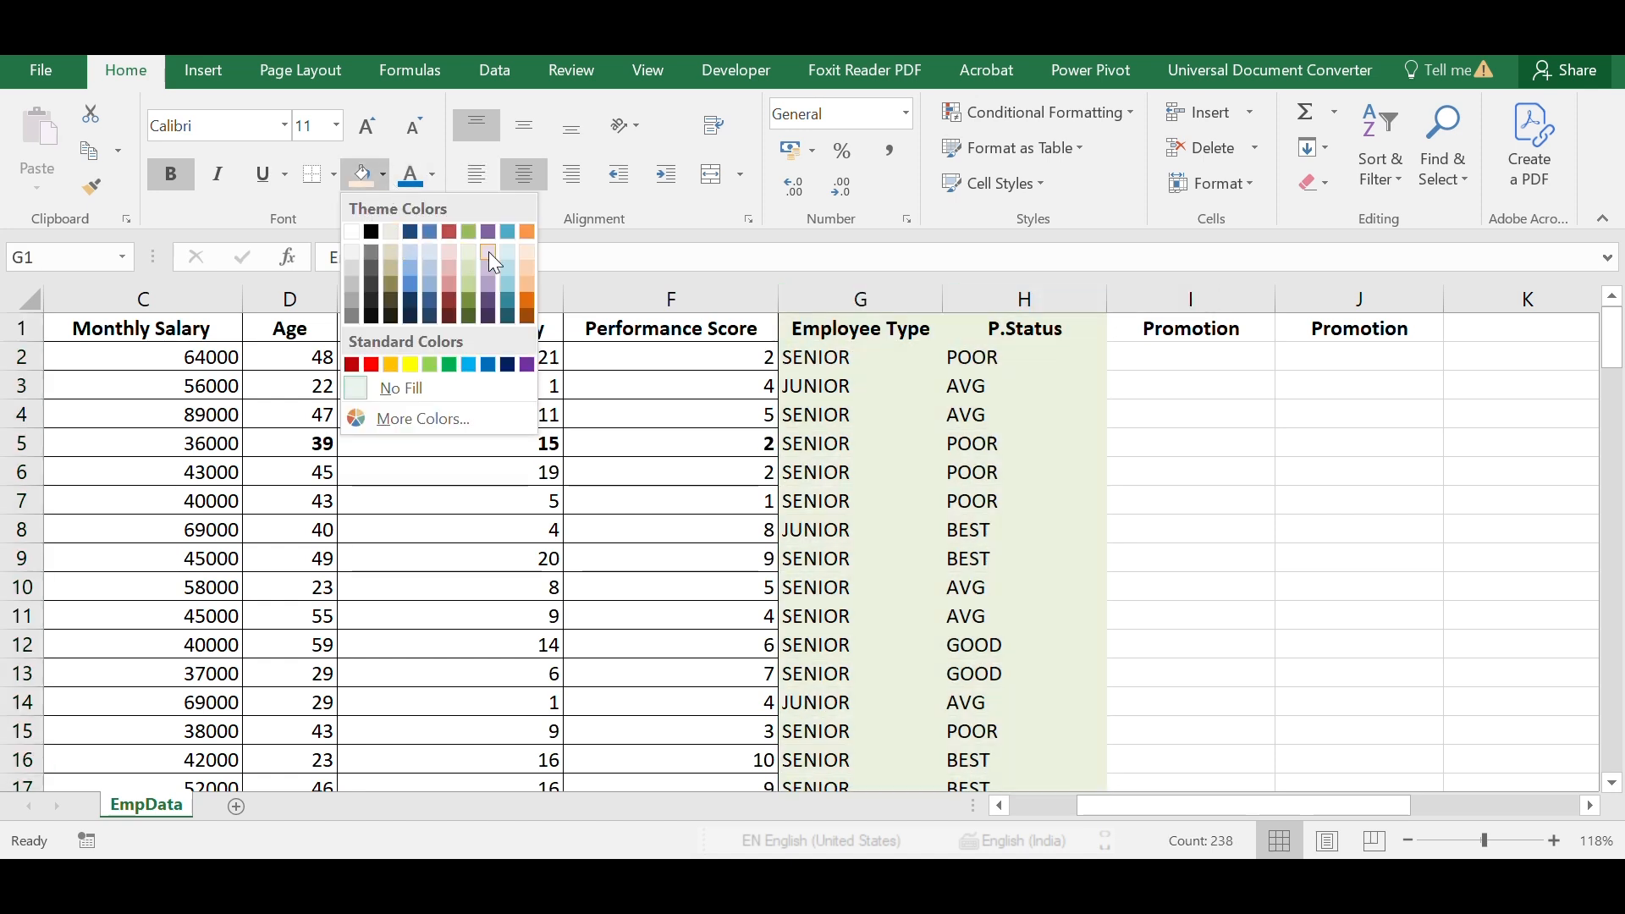
{"action": "left_click", "coordinate": [530, 252]}
{"action": "left_click", "coordinate": [991, 526]}
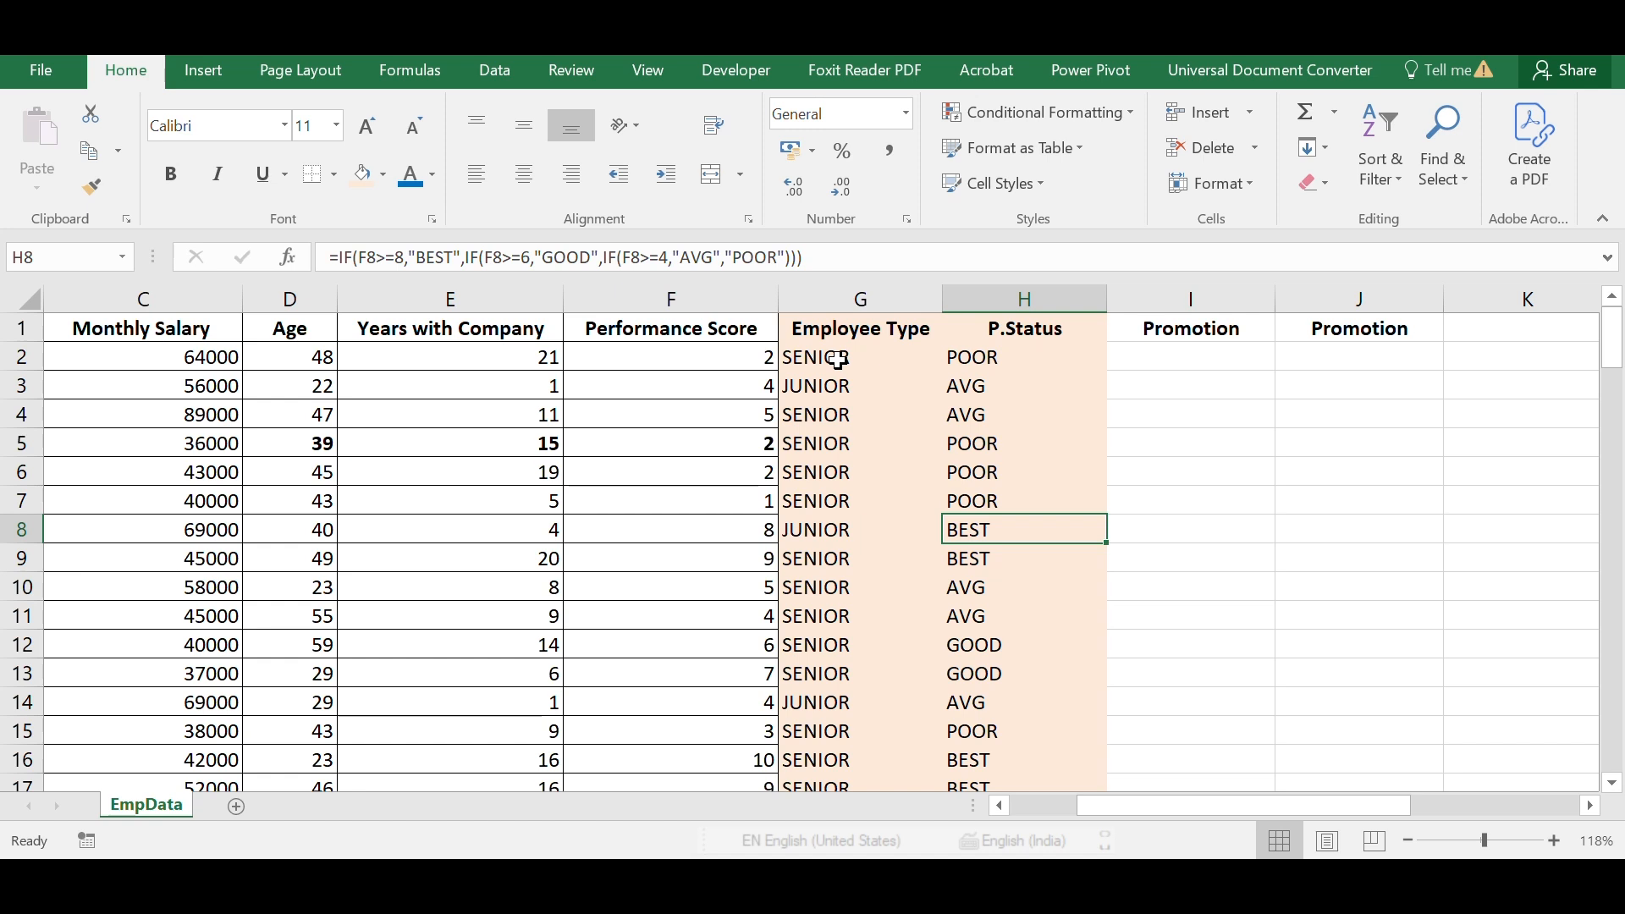
Review the Promotion criteria table in columns O to Q, covering the Age and Emp Tenure conditions and the AND between them.
{"action": "left_click", "coordinate": [1163, 352]}
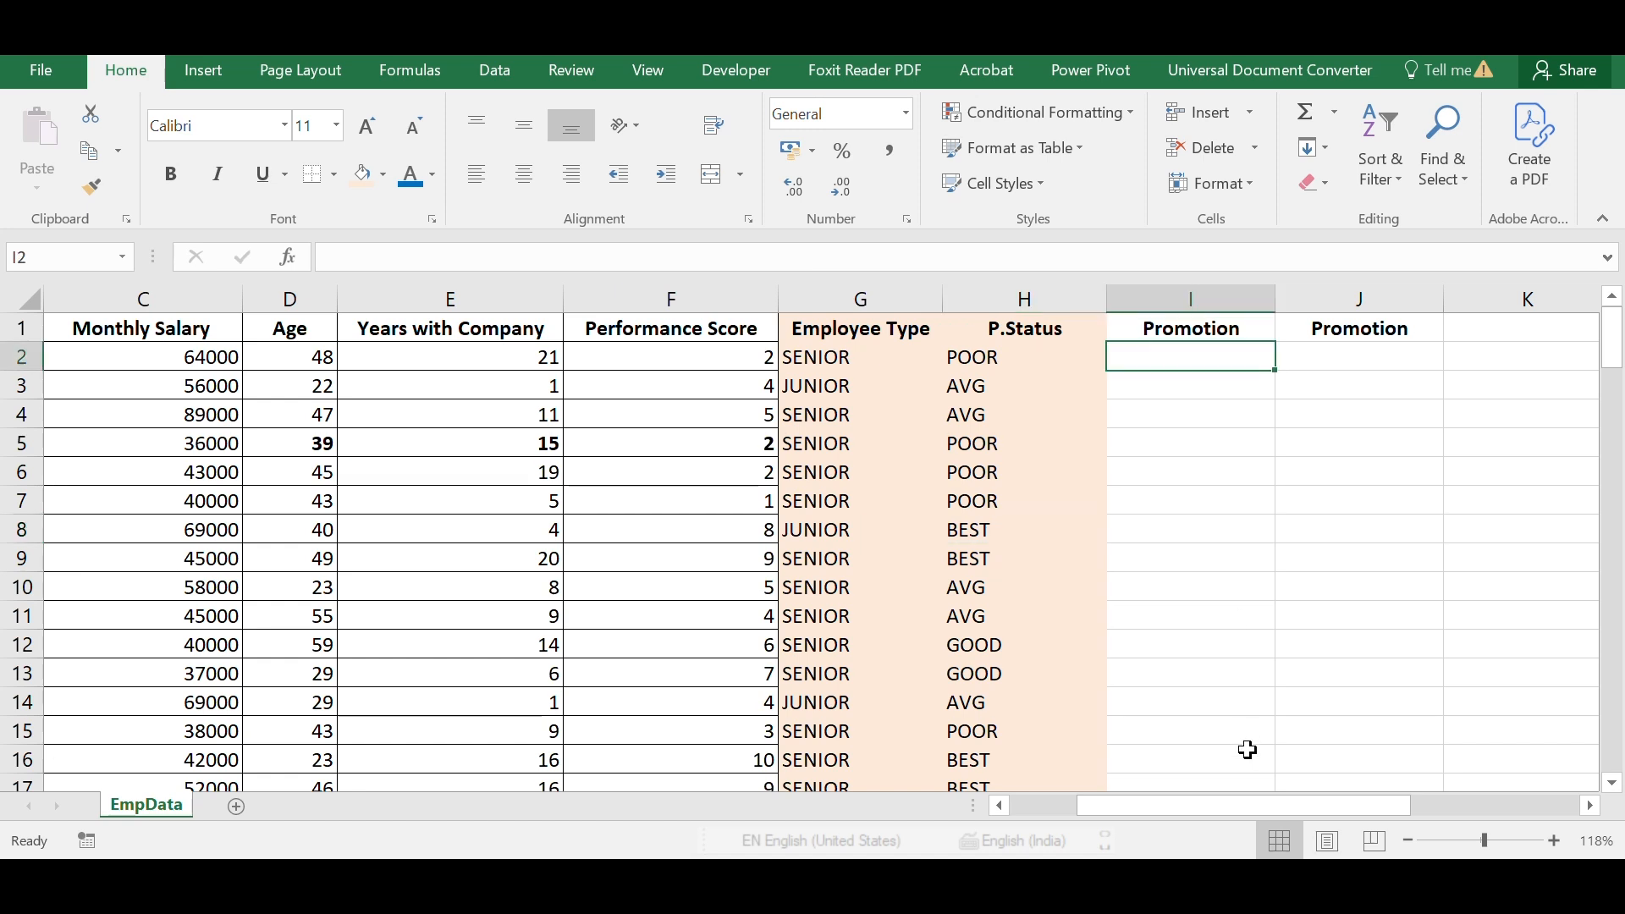
{"action": "left_click_drag", "start_coordinate": [1154, 806], "coordinate": [1348, 796]}
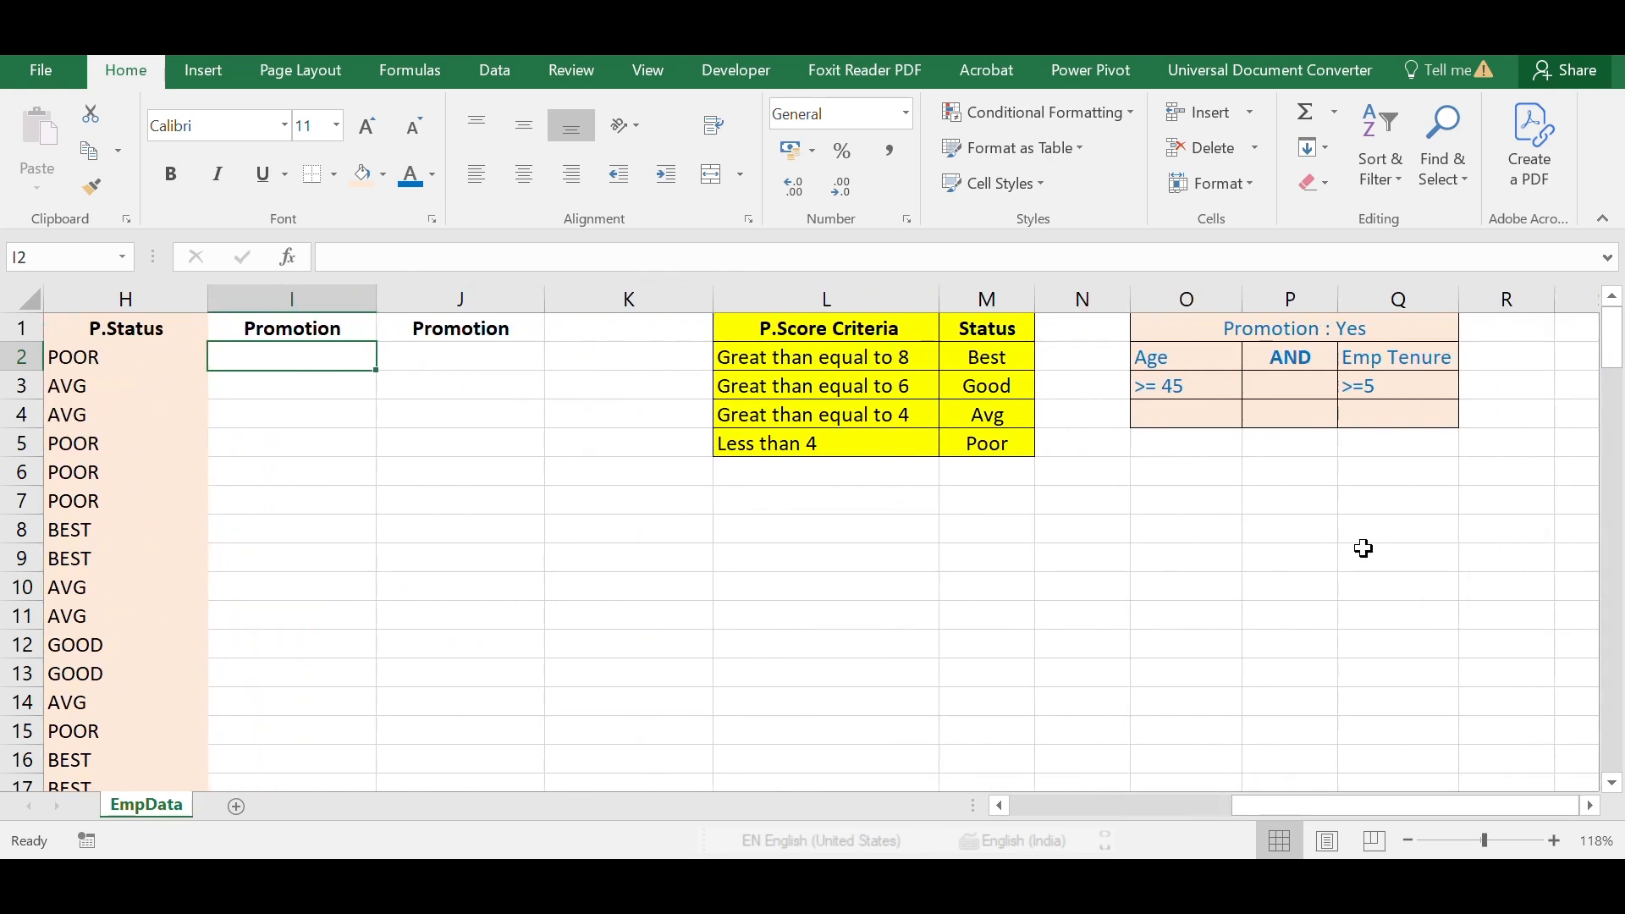
{"action": "scroll", "coordinate": [907, 373], "scroll_direction": "up", "scroll_amount": 5}
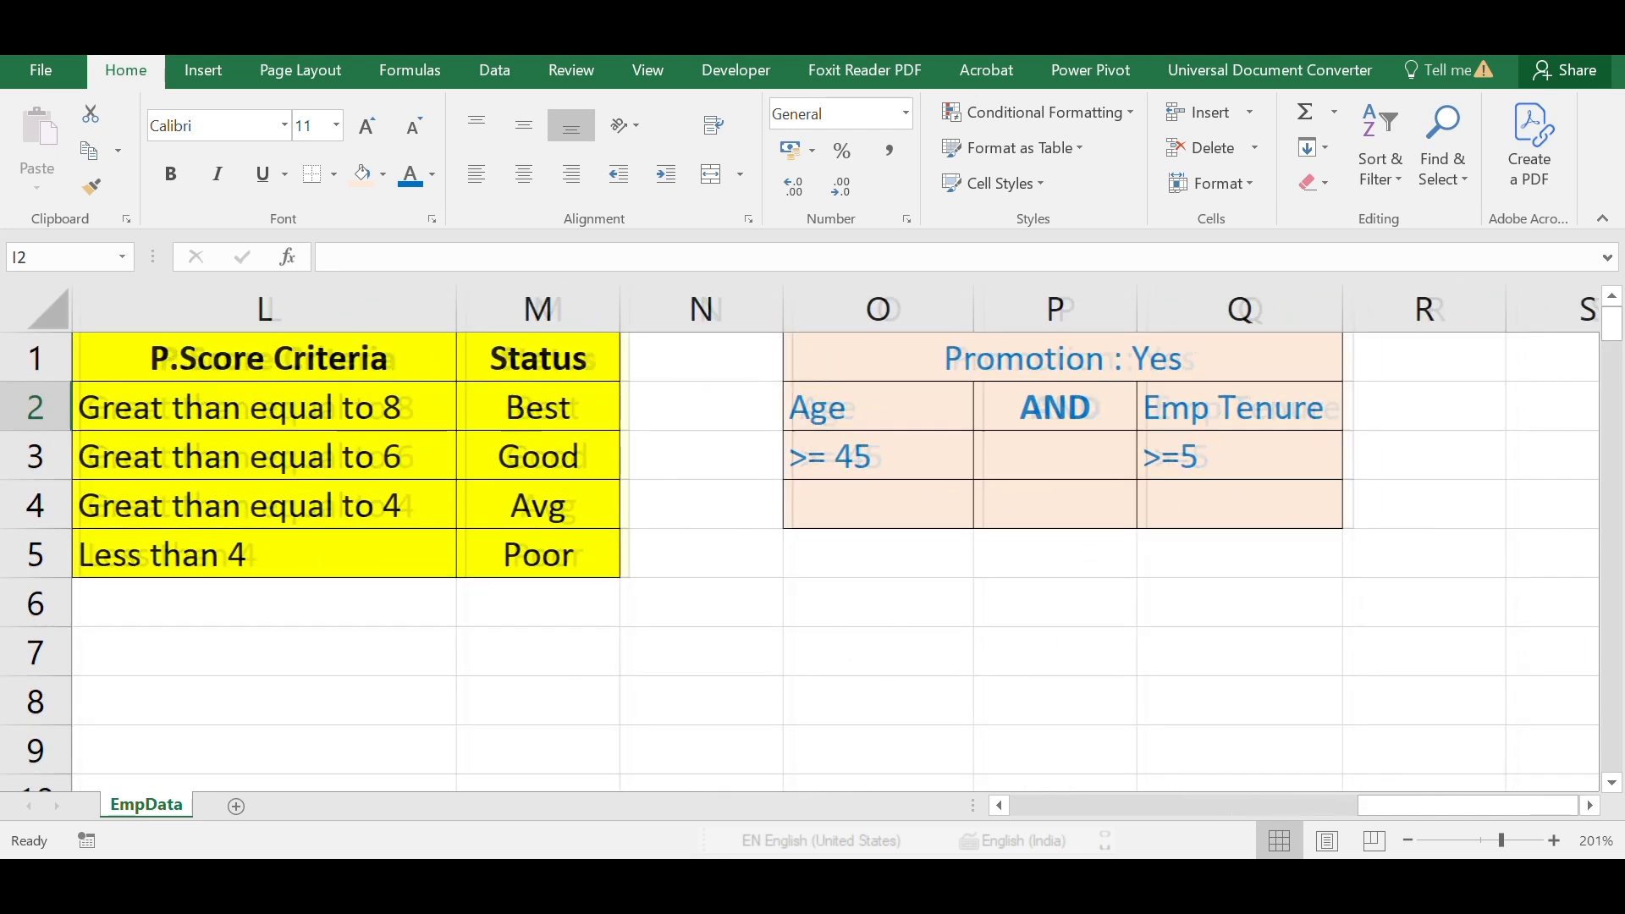
{"action": "left_click_drag", "start_coordinate": [904, 398], "coordinate": [887, 454]}
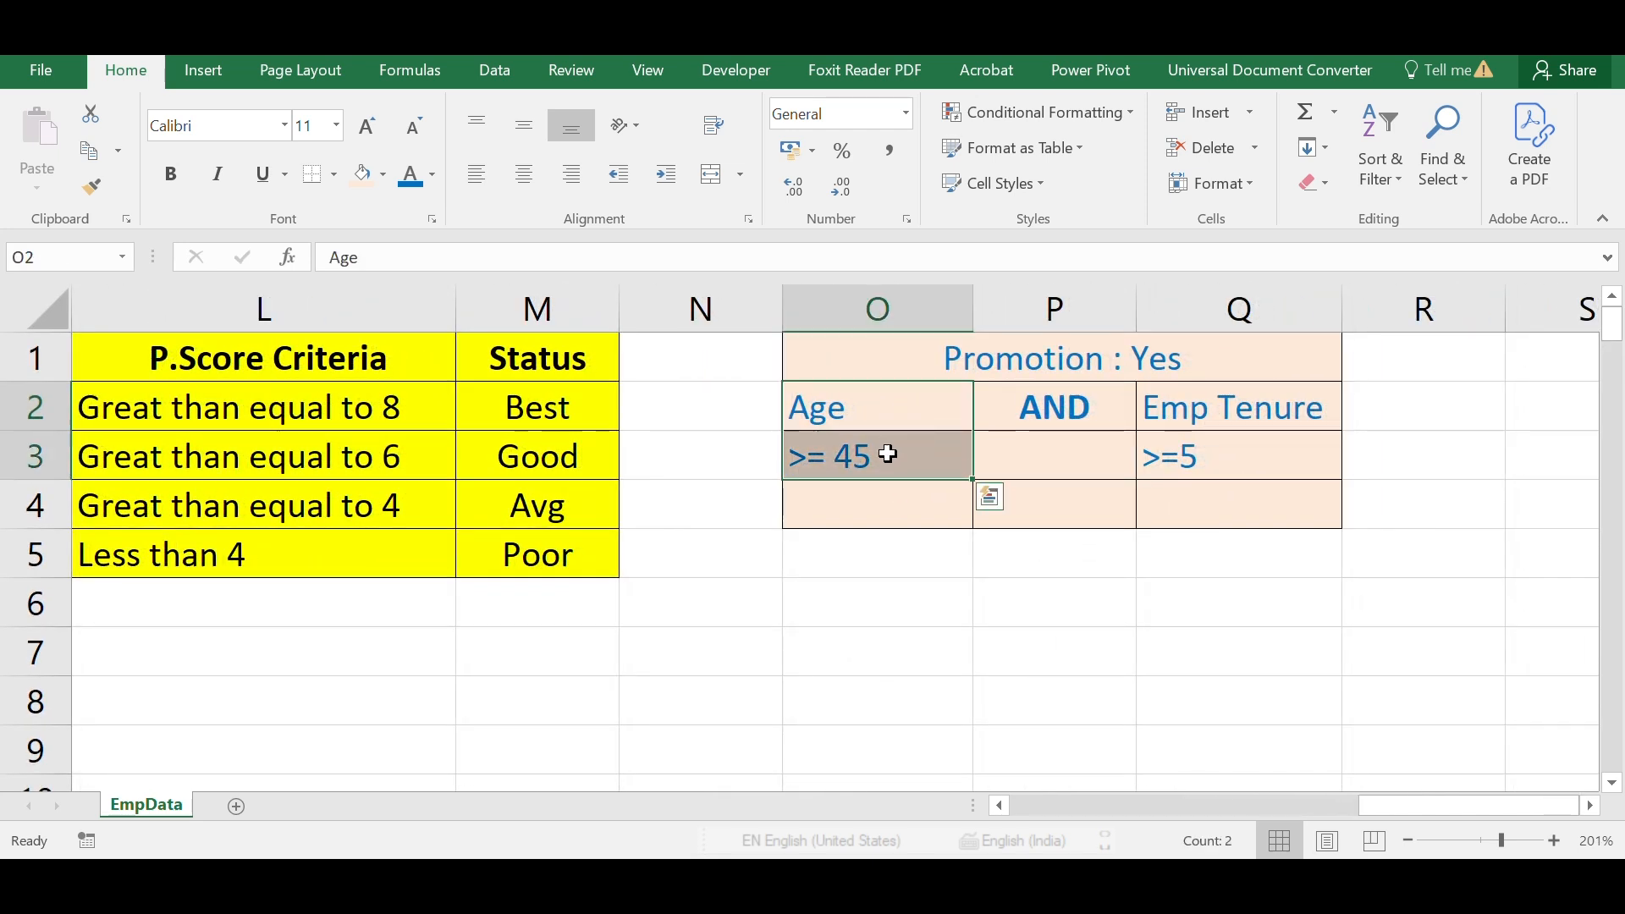
{"action": "left_click_drag", "start_coordinate": [1186, 391], "coordinate": [1195, 458]}
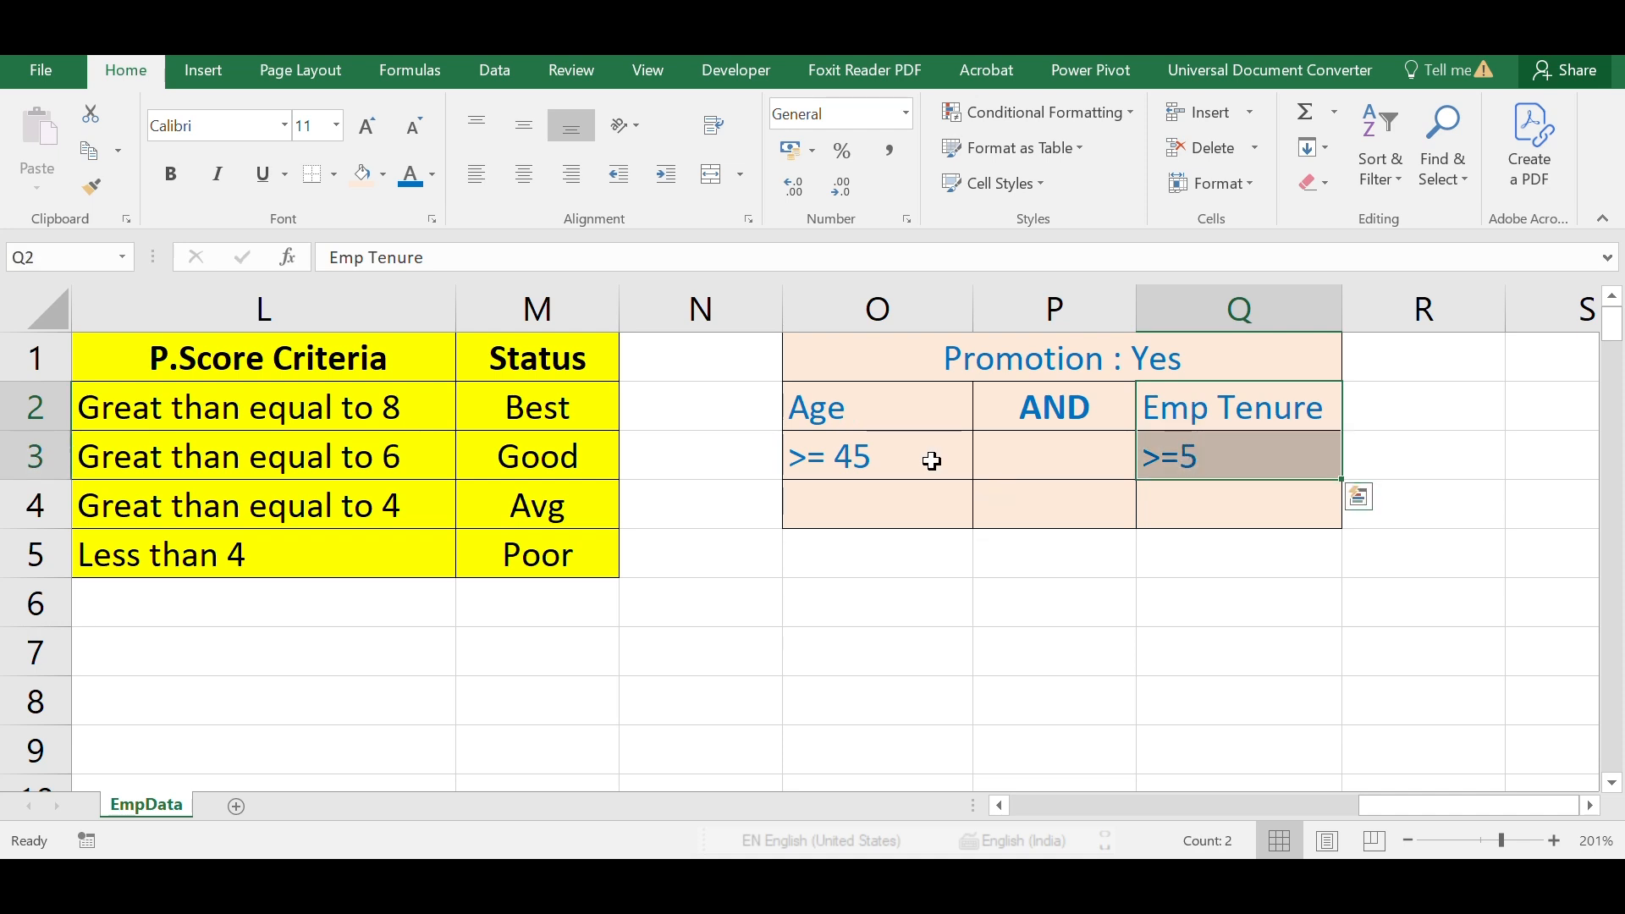
{"action": "left_click_drag", "start_coordinate": [896, 403], "coordinate": [918, 457]}
{"action": "left_click", "coordinate": [1038, 399]}
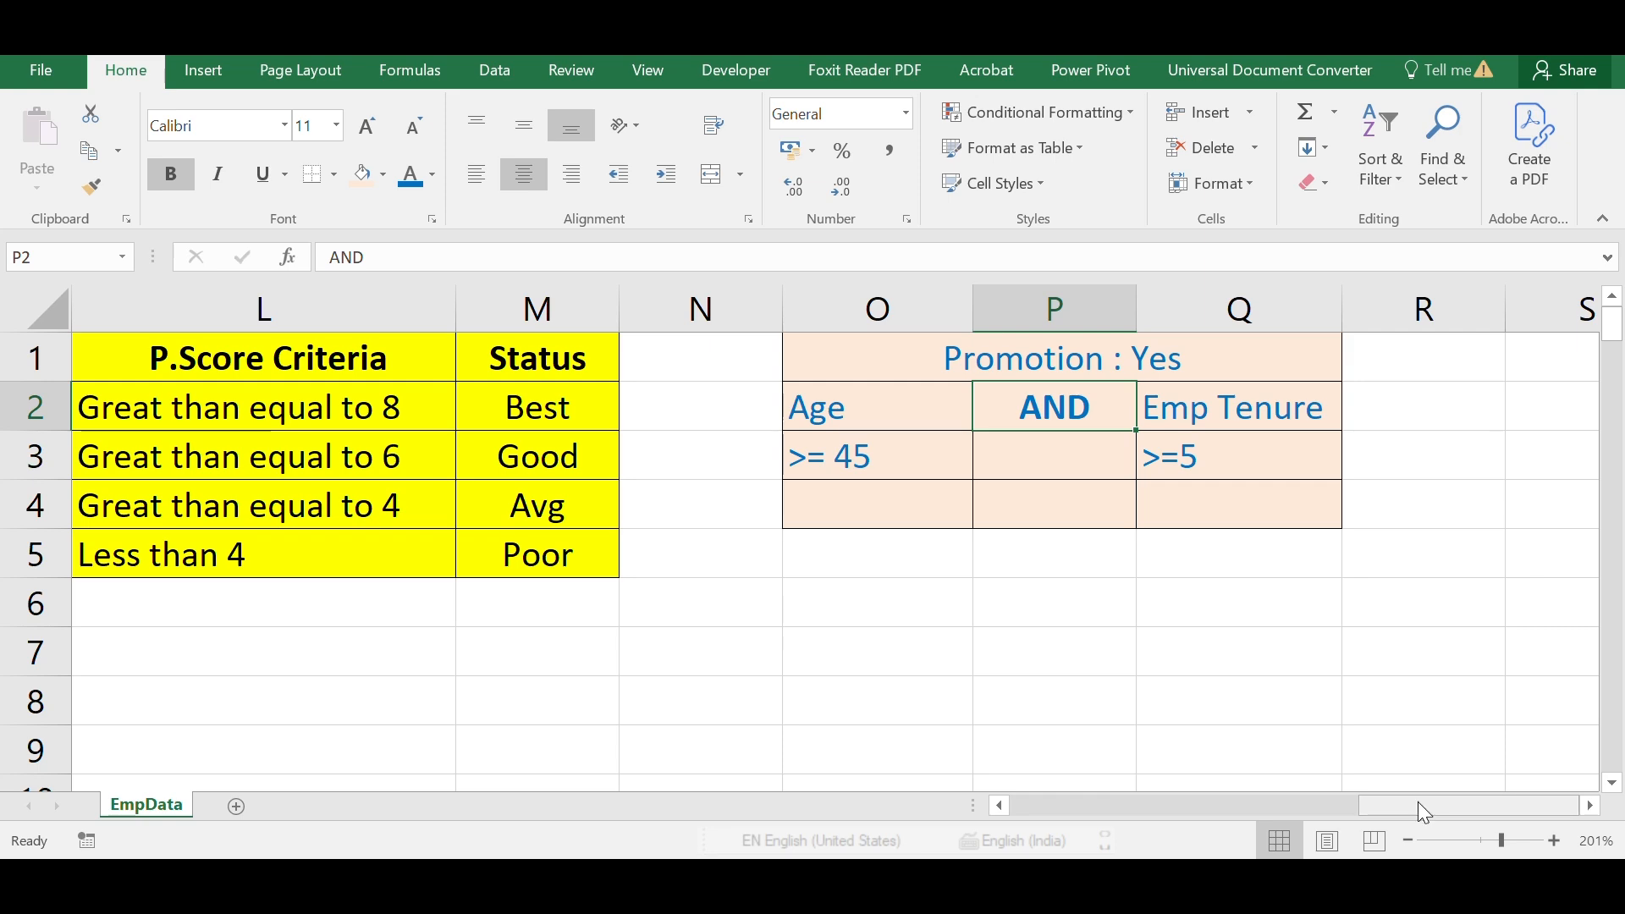
Start an IF formula in I2 under Promotion with a nested AND function, using D2>=45 as its first condition.
{"action": "left_click_drag", "start_coordinate": [1419, 803], "coordinate": [1212, 828]}
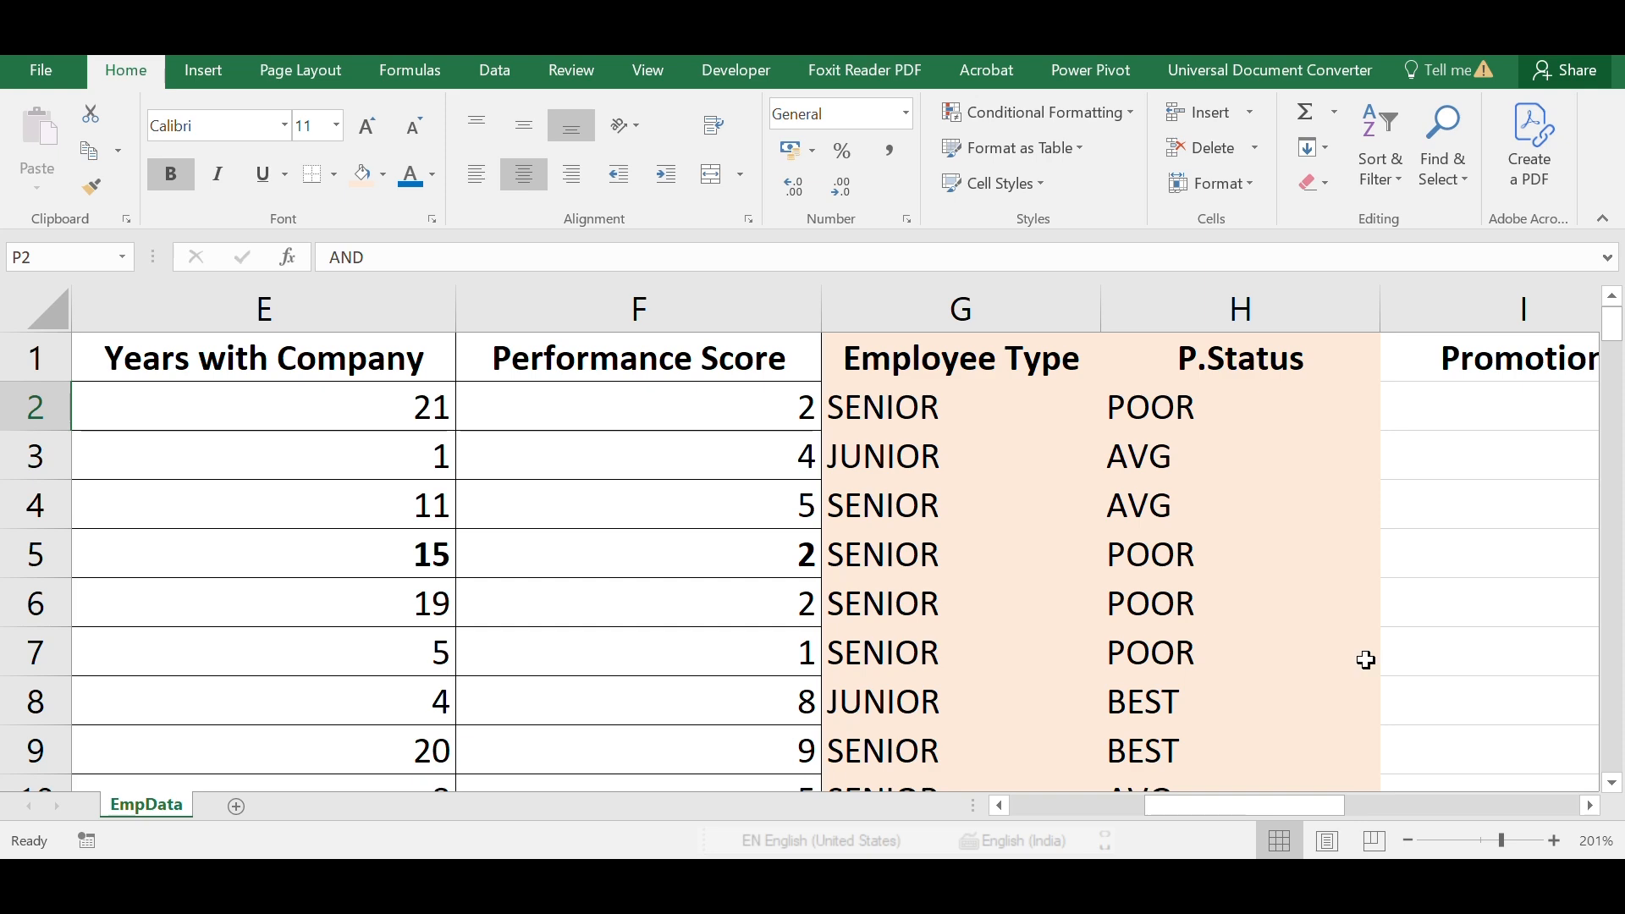
{"action": "scroll", "coordinate": [1366, 660], "scroll_direction": "down", "scroll_amount": 4, "text": "ctrl"}
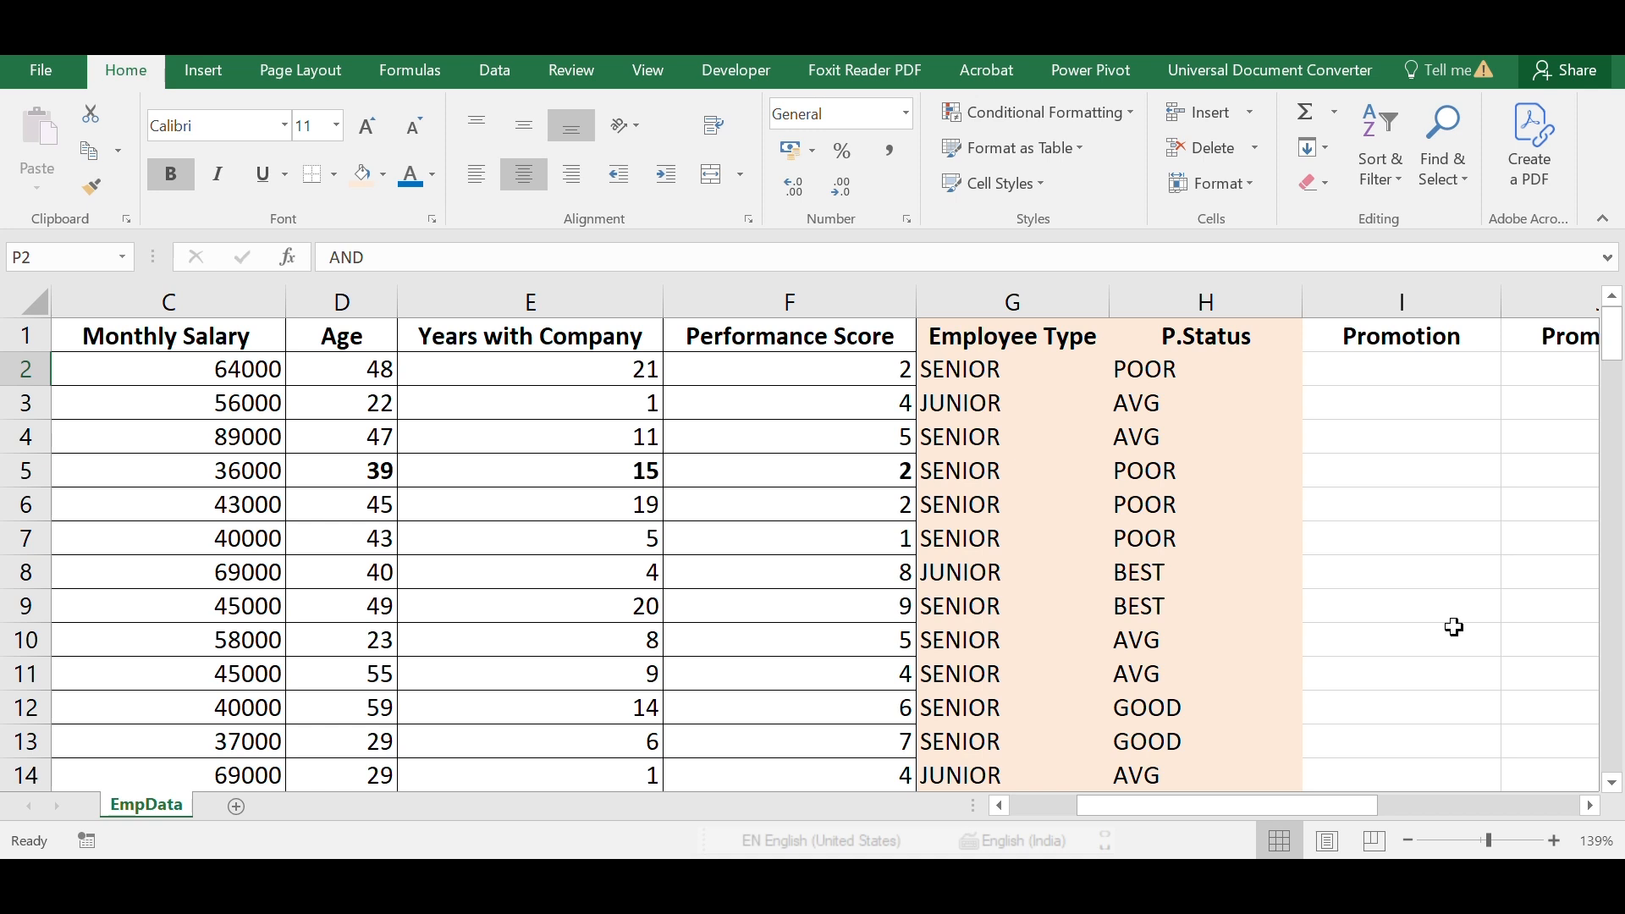
{"action": "left_click", "coordinate": [1425, 380]}
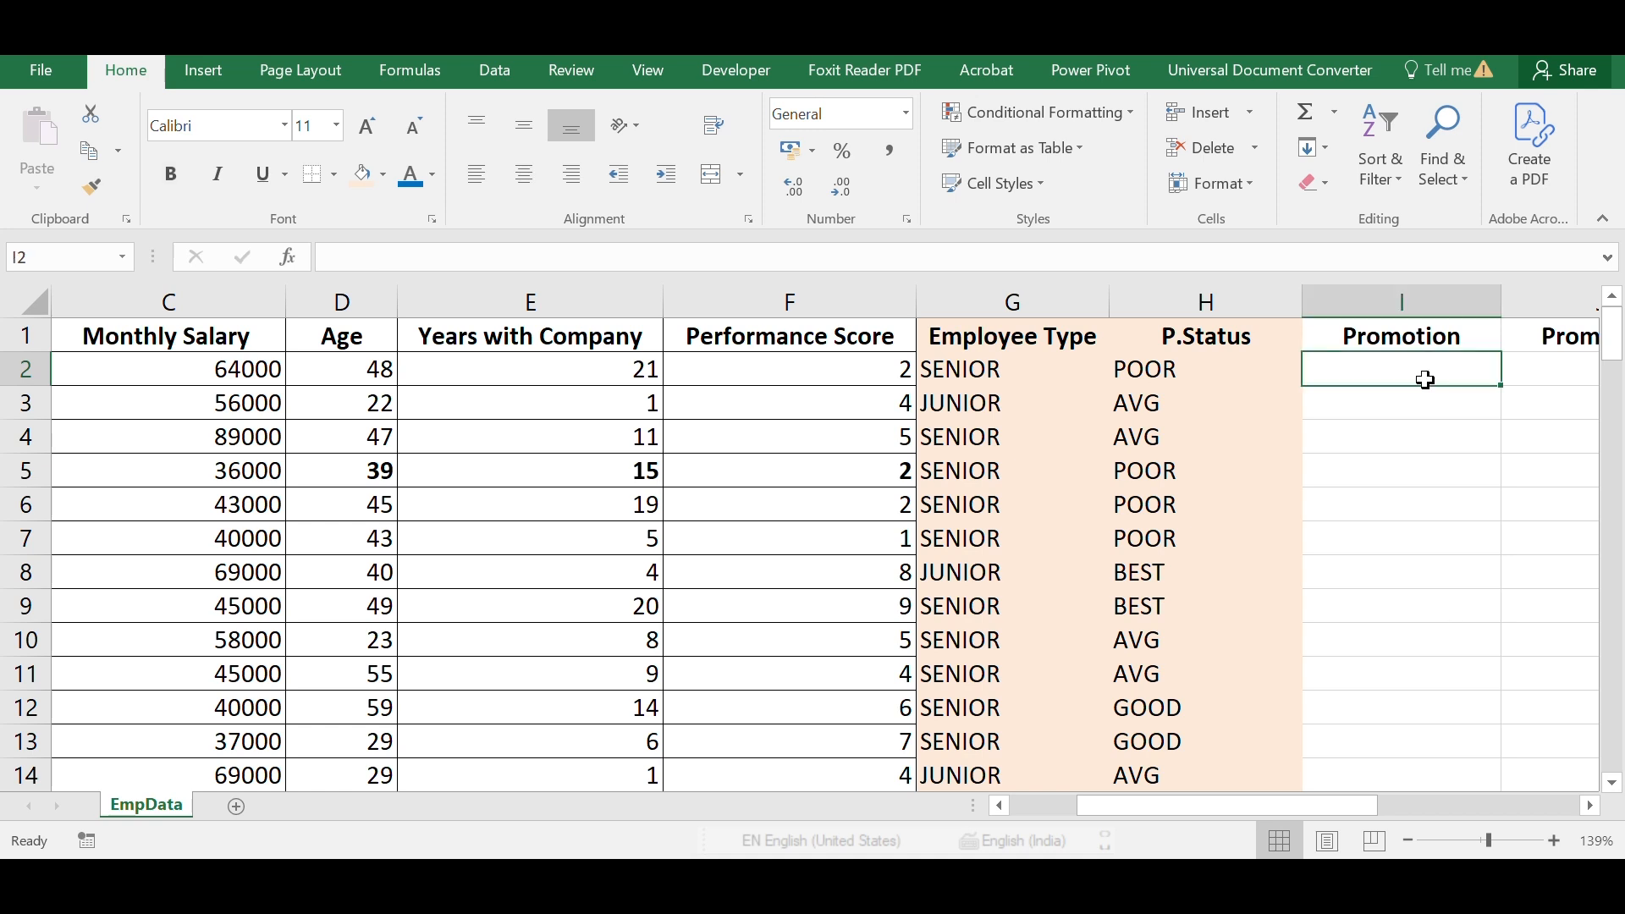
{"action": "type", "text": "="}
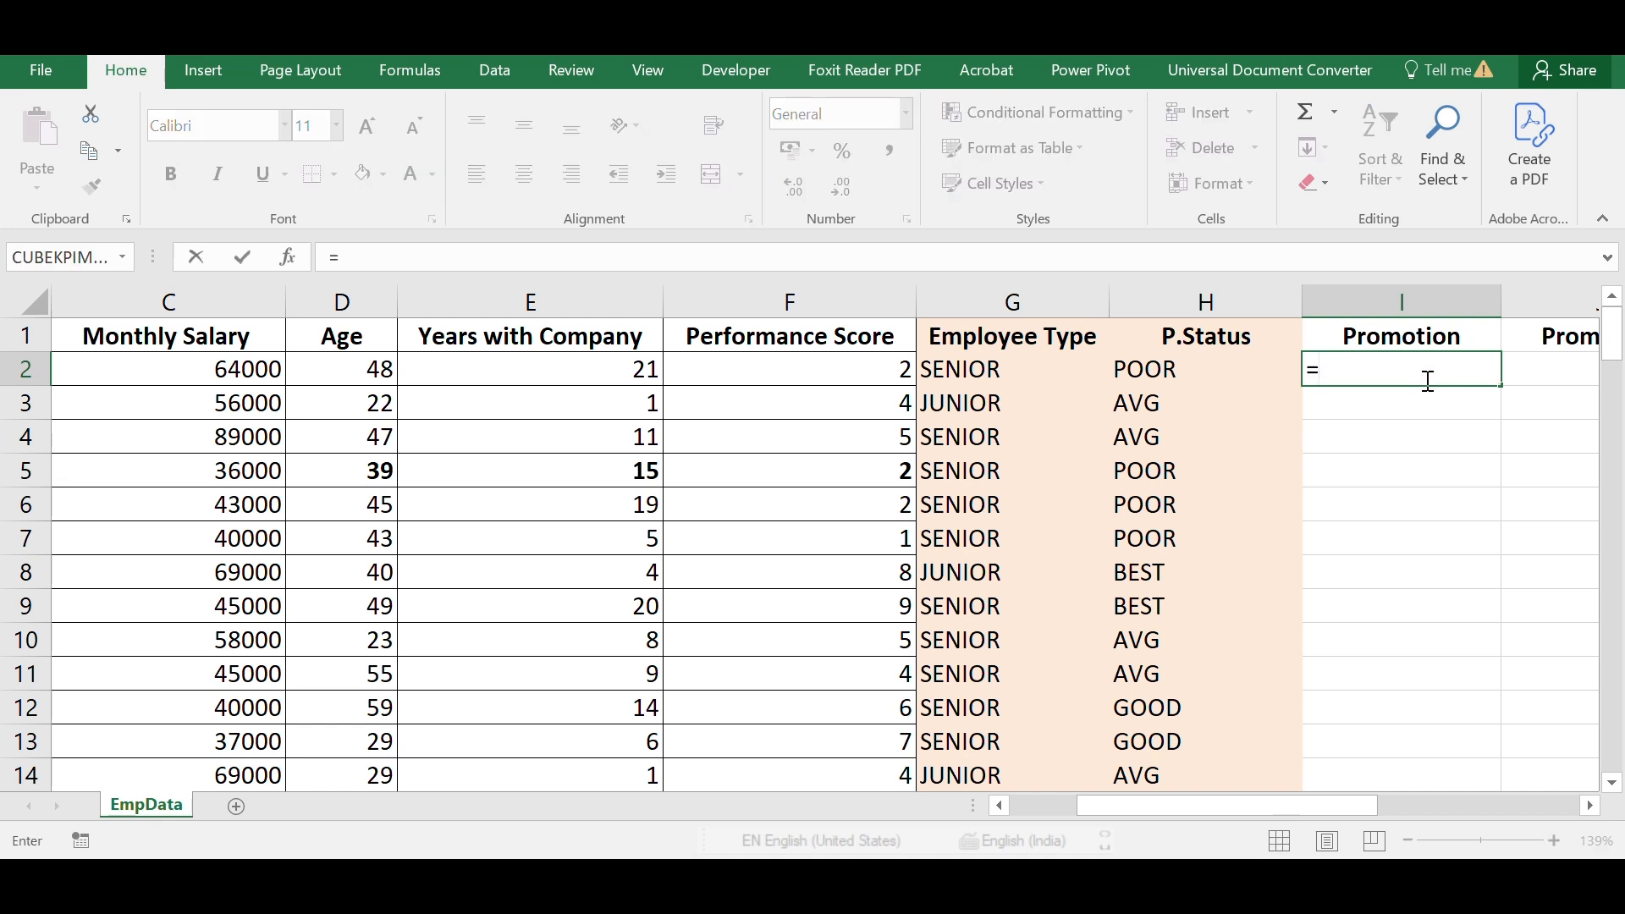
{"action": "type", "text": "IF("}
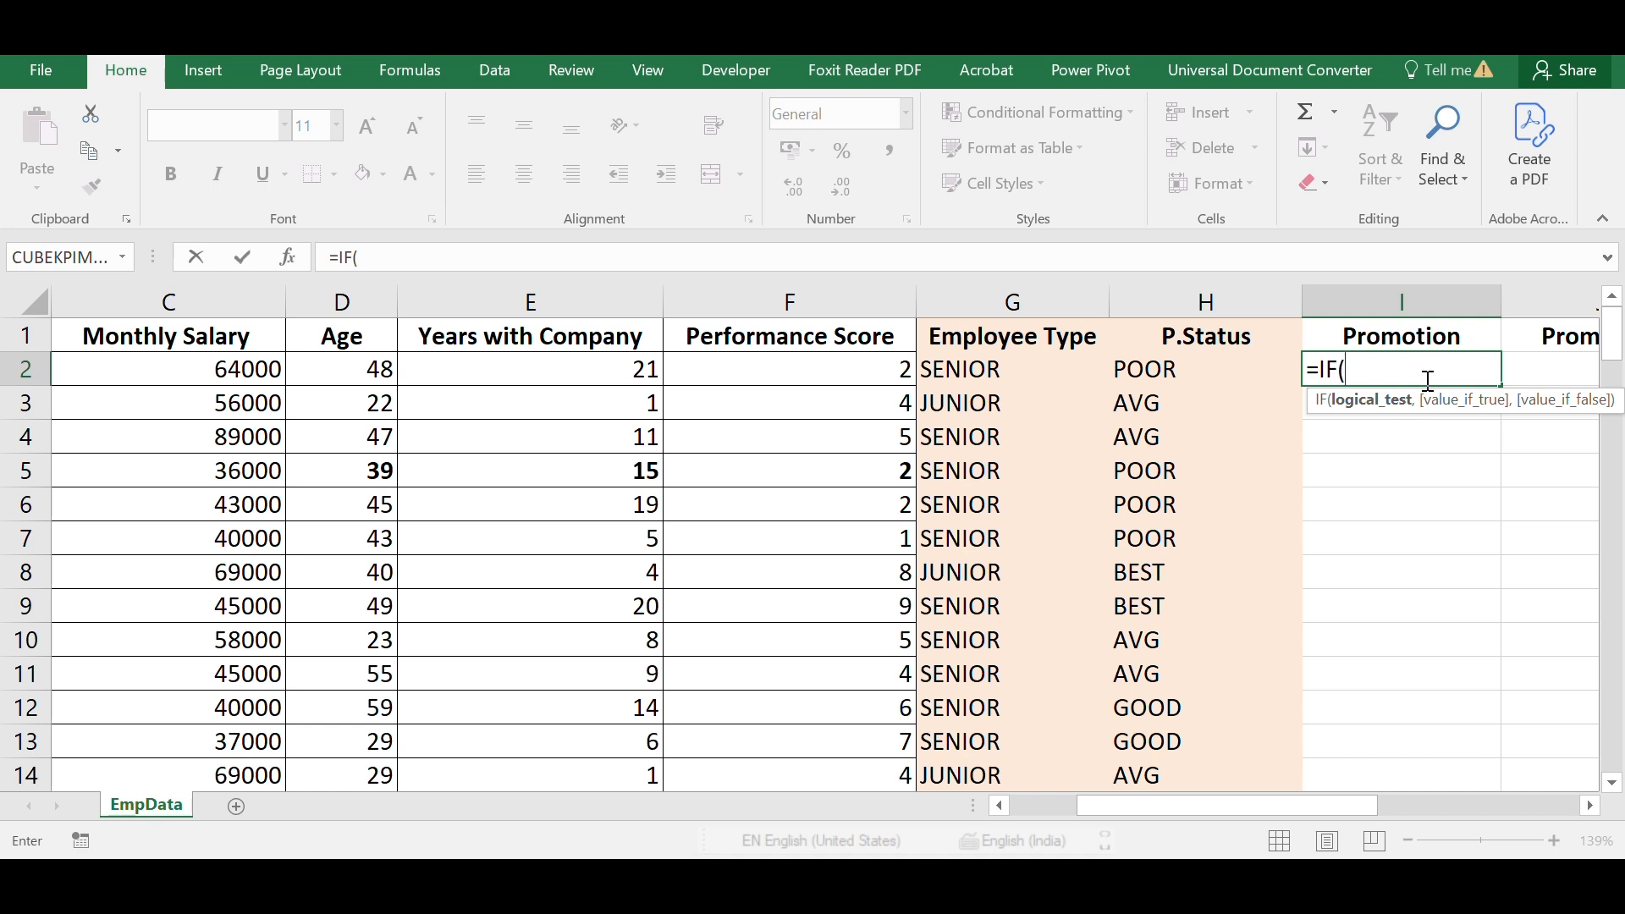
{"action": "type", "text": "AND"}
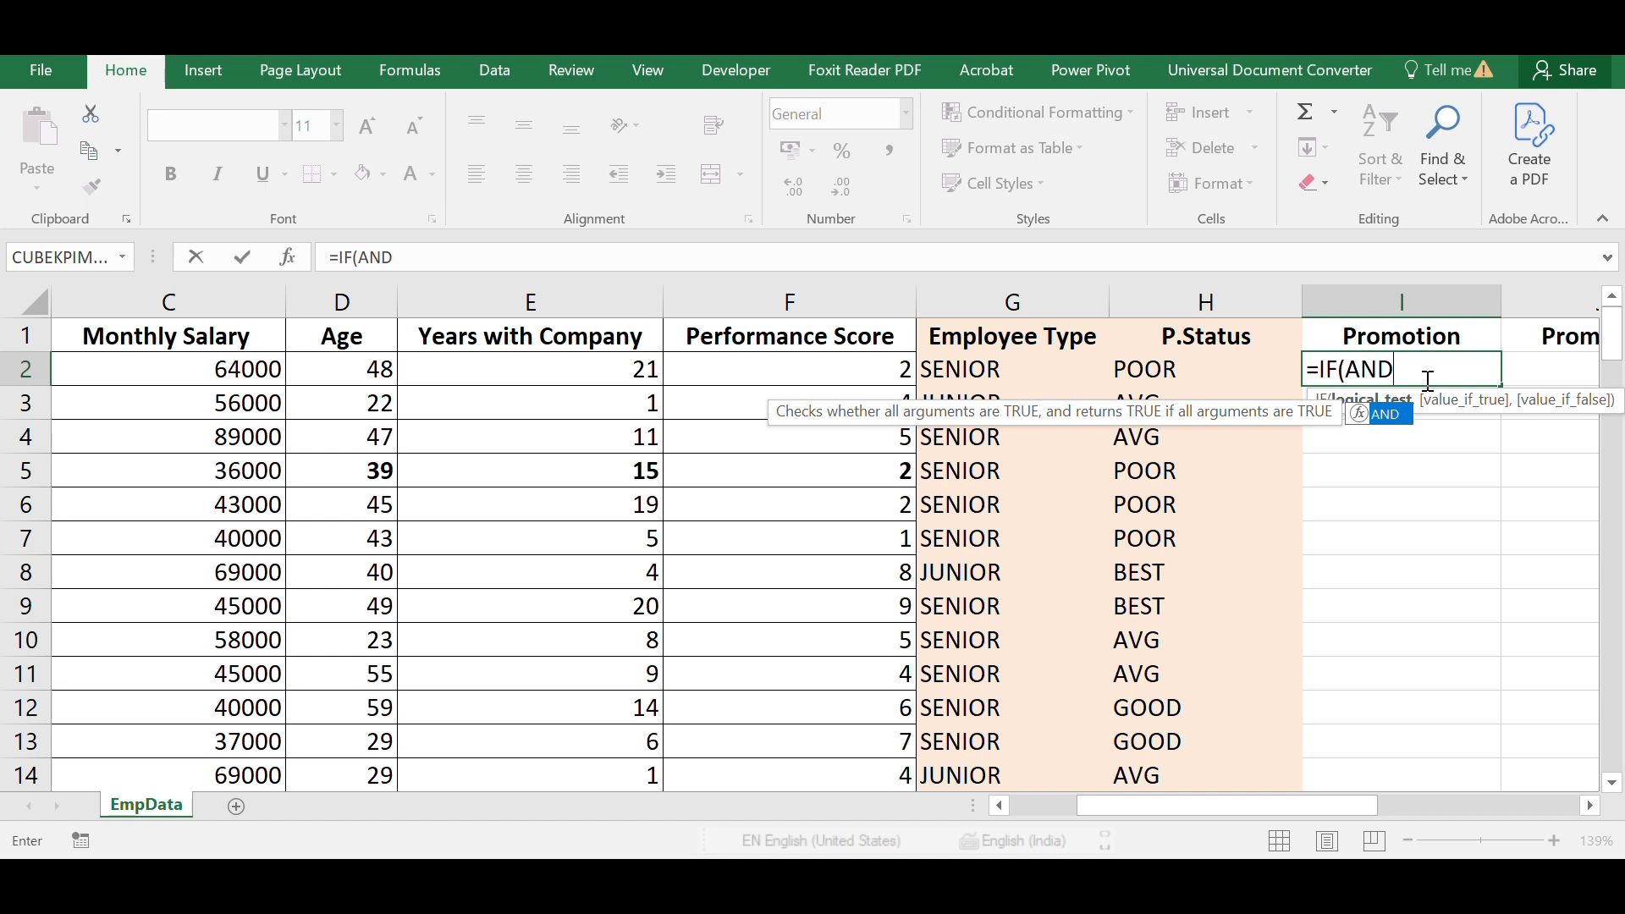
{"action": "type", "text": "("}
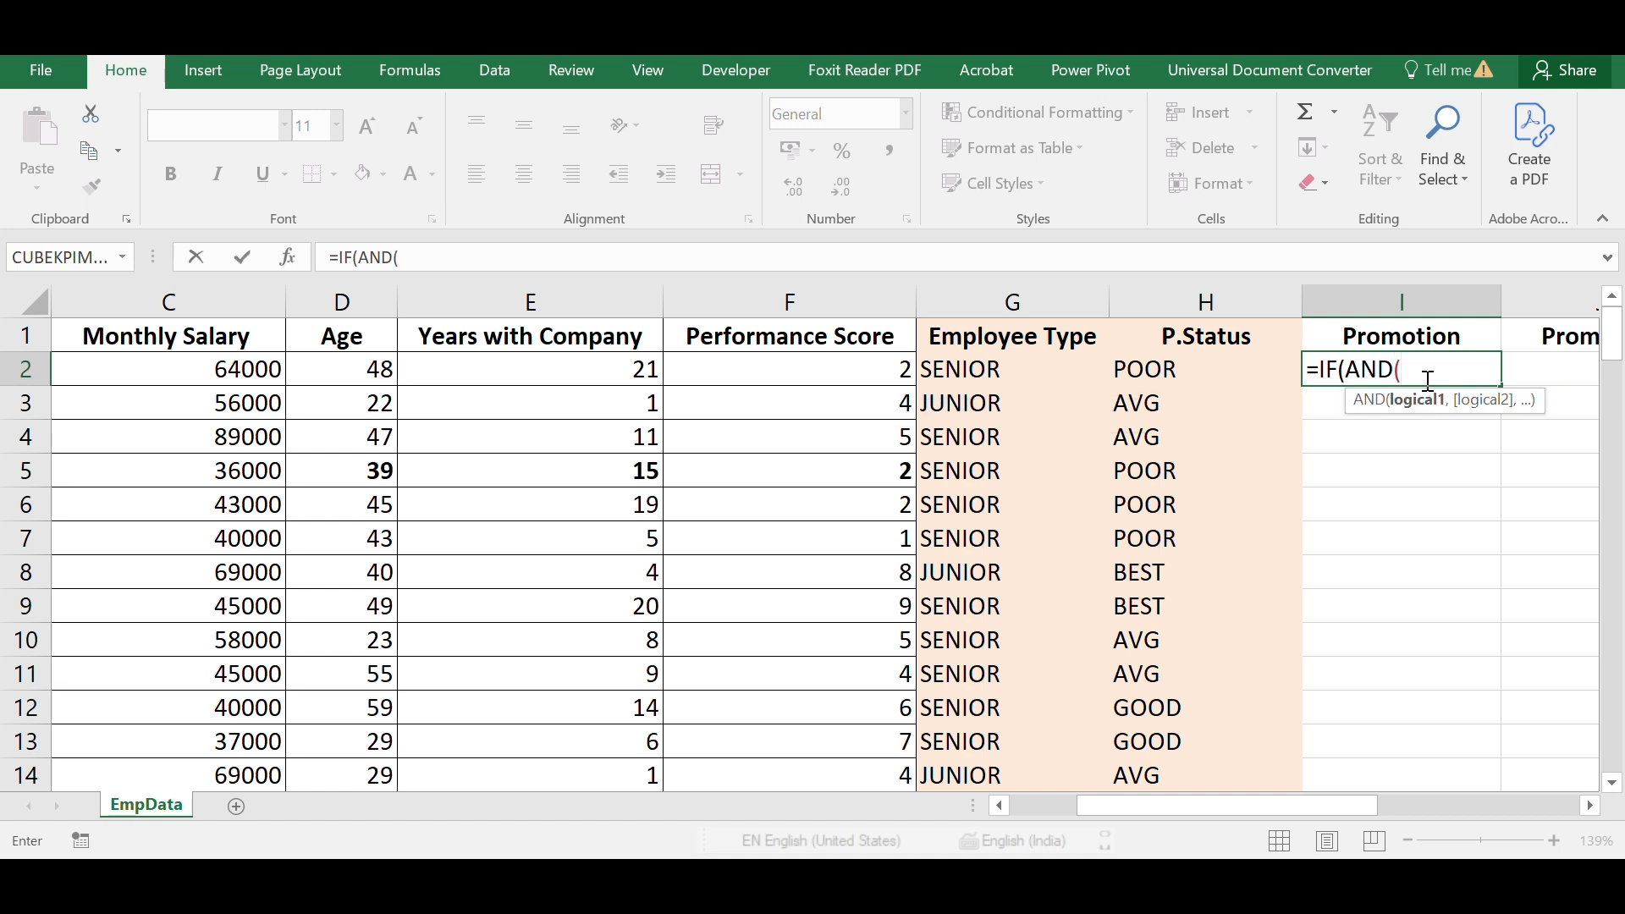
{"action": "left_click", "coordinate": [350, 372]}
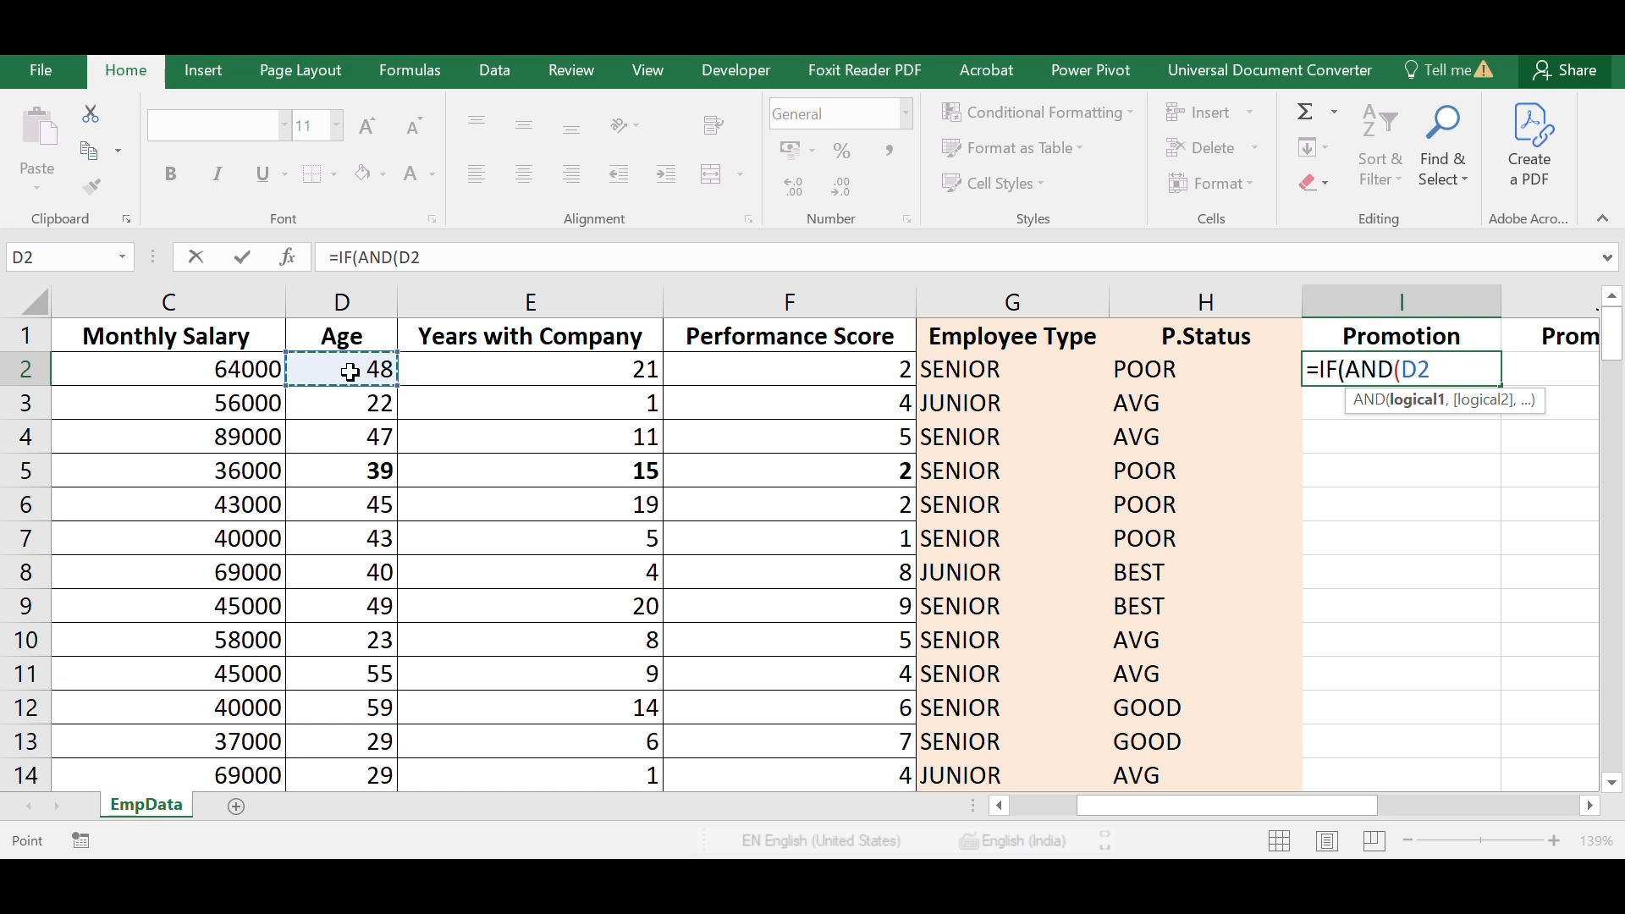
{"action": "type", "text": ">=45,"}
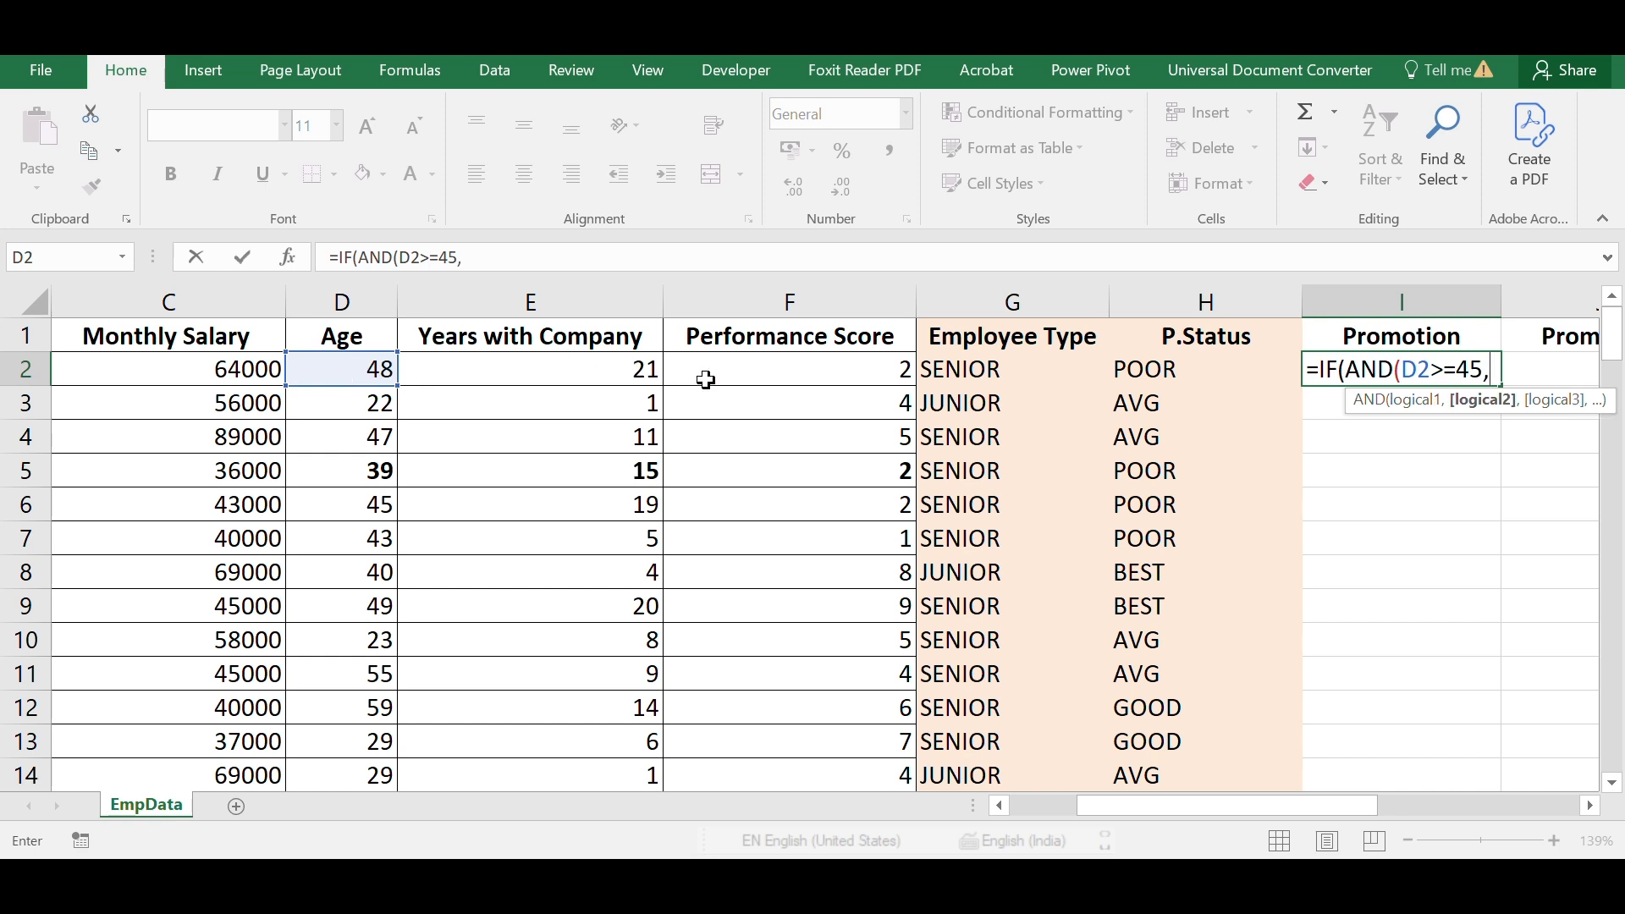
Add E2>=5 as the second AND condition in the I2 formula and close the AND function.
{"action": "left_click", "coordinate": [601, 364]}
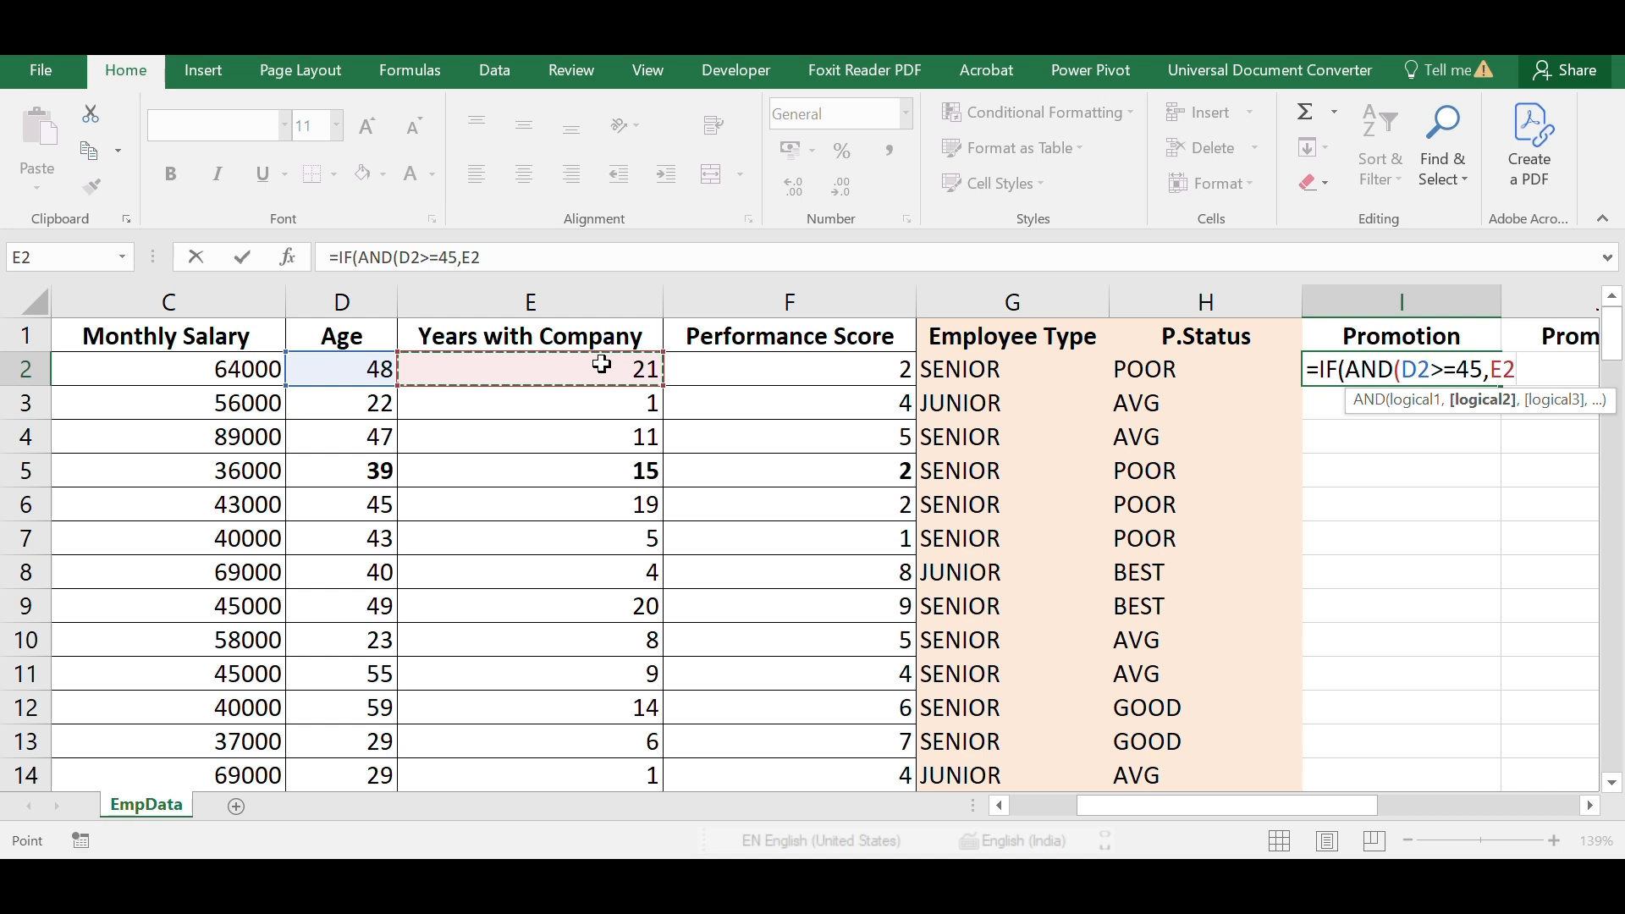
{"action": "type", "text": ">="}
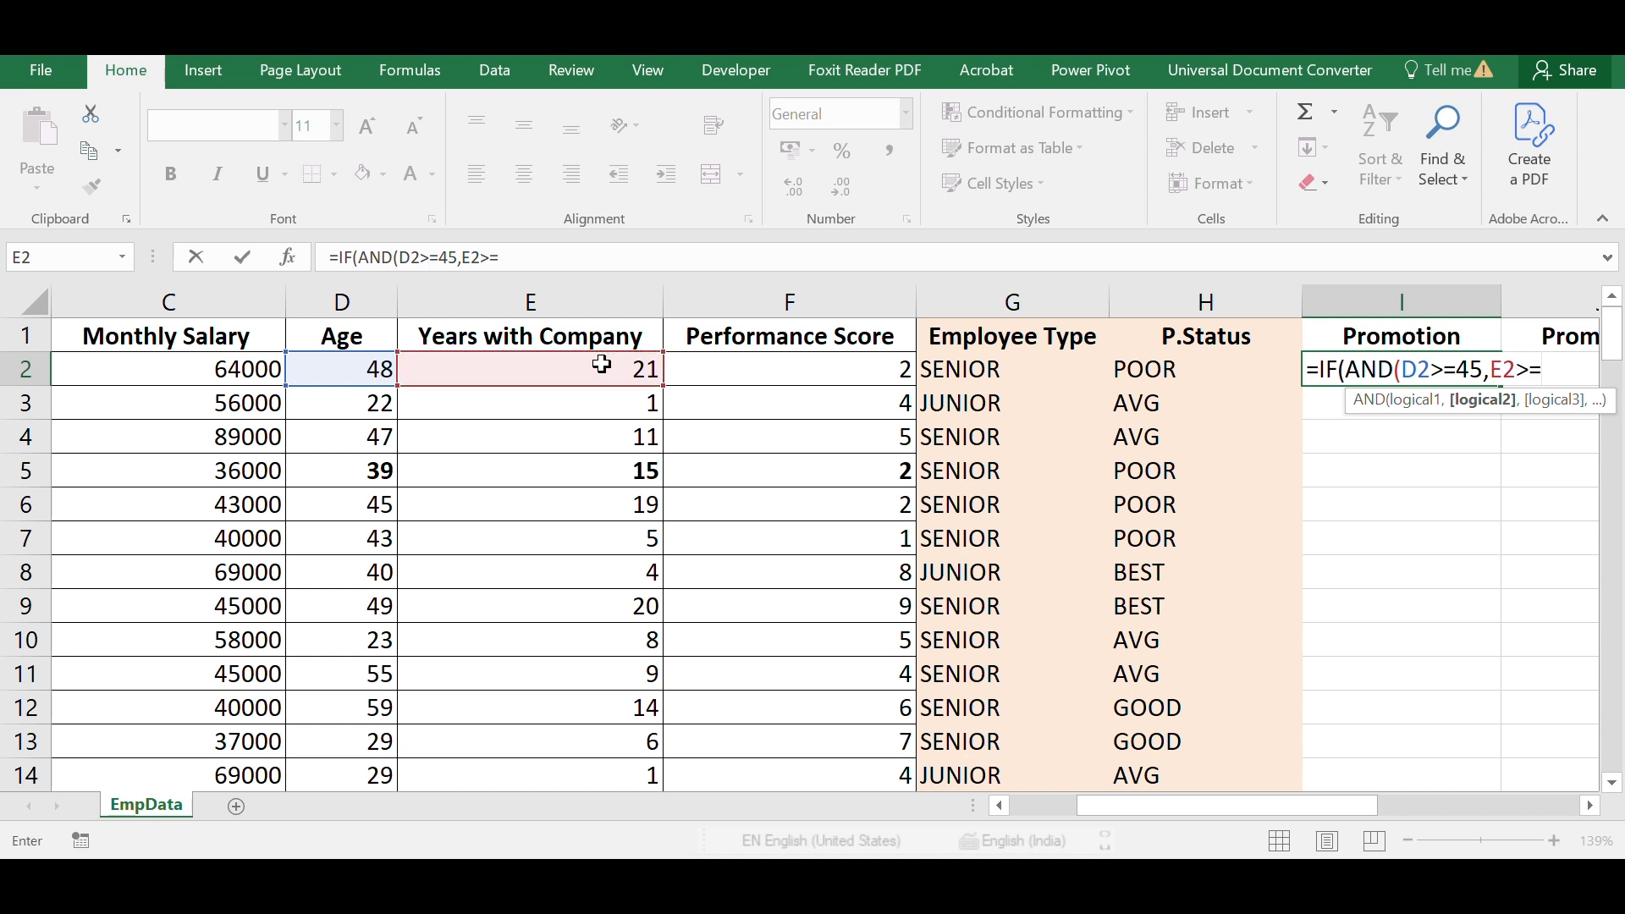
{"action": "type", "text": "5)"}
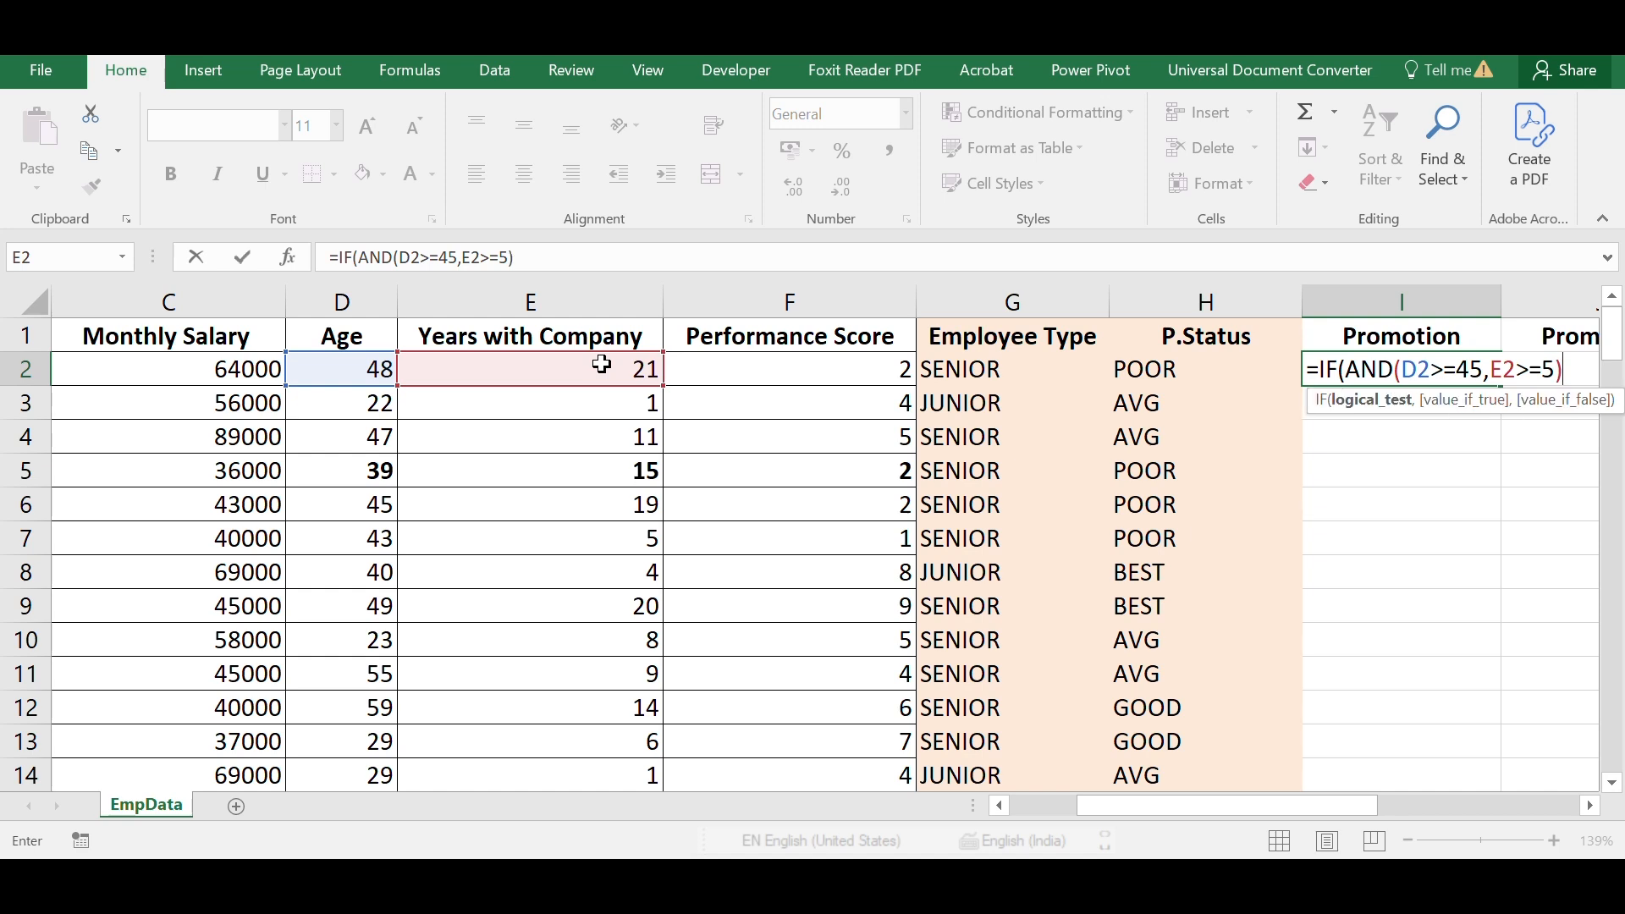
Complete the I2 formula with "YES" as the value if true and "NO" if false, and fill it down the Promotion column.
{"action": "type", "text": ",\""}
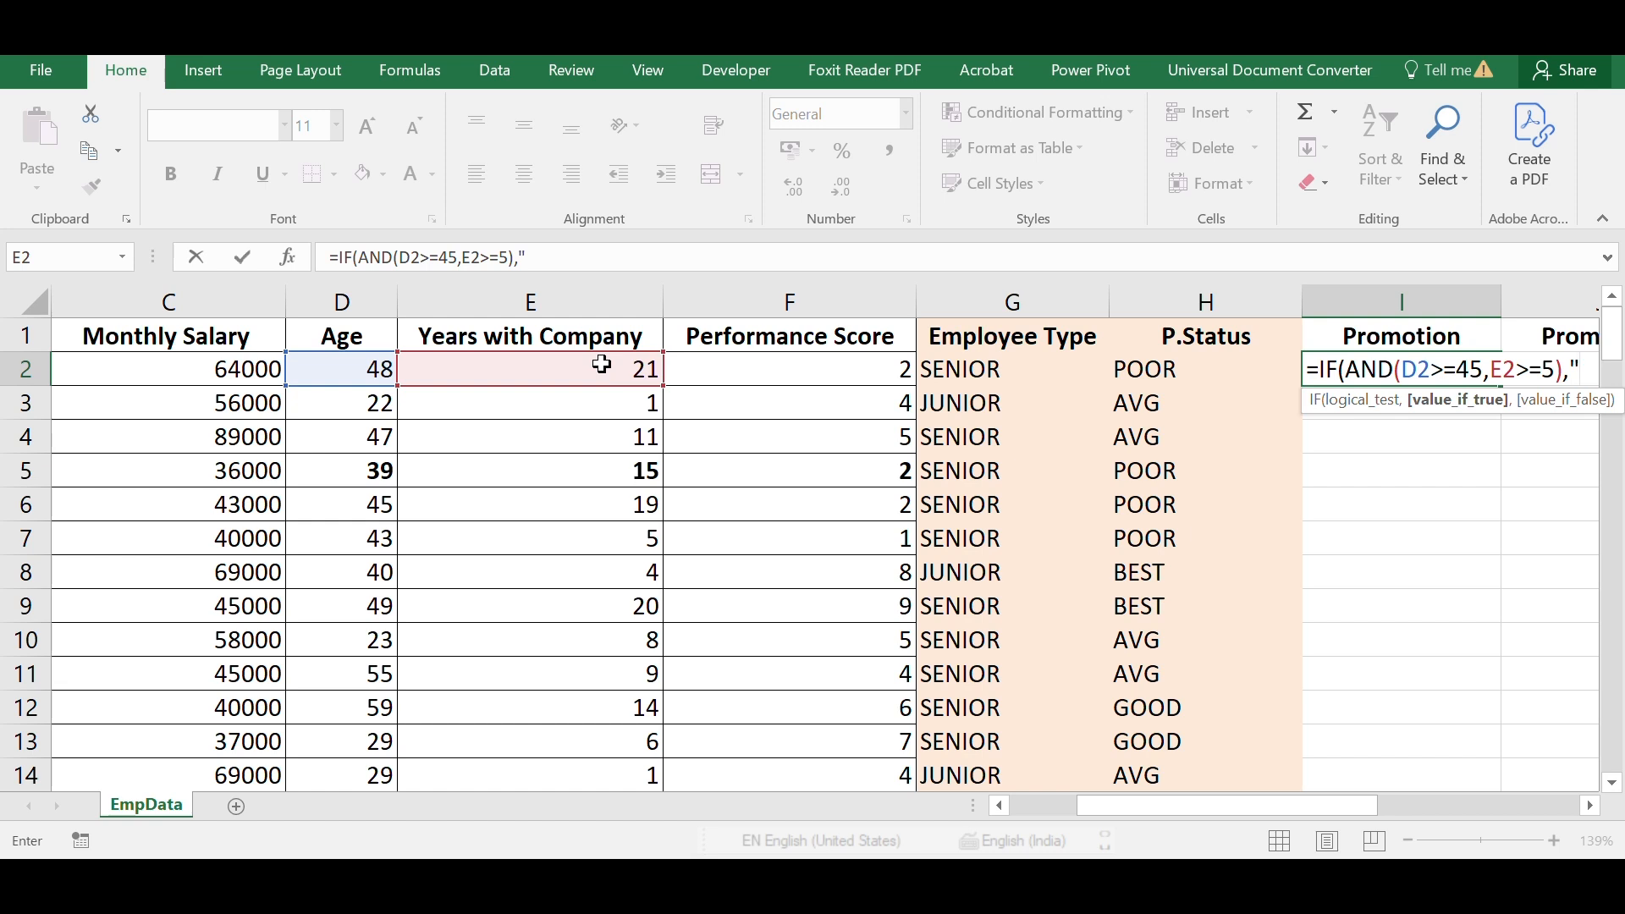
{"action": "type", "text": "YES"}
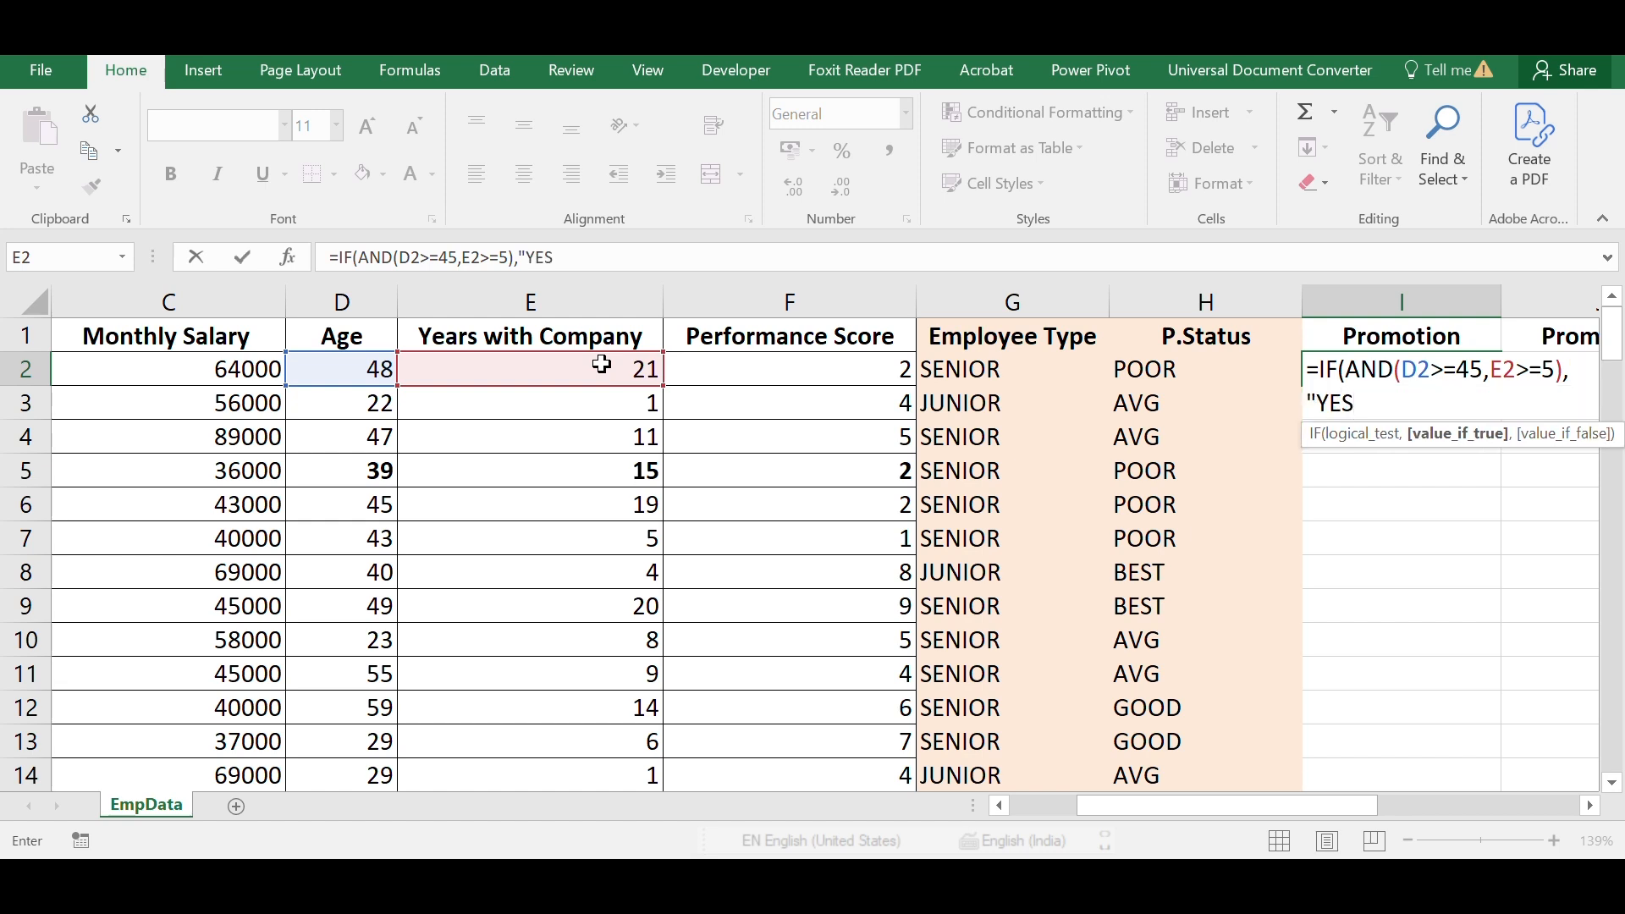
{"action": "type", "text": "\","}
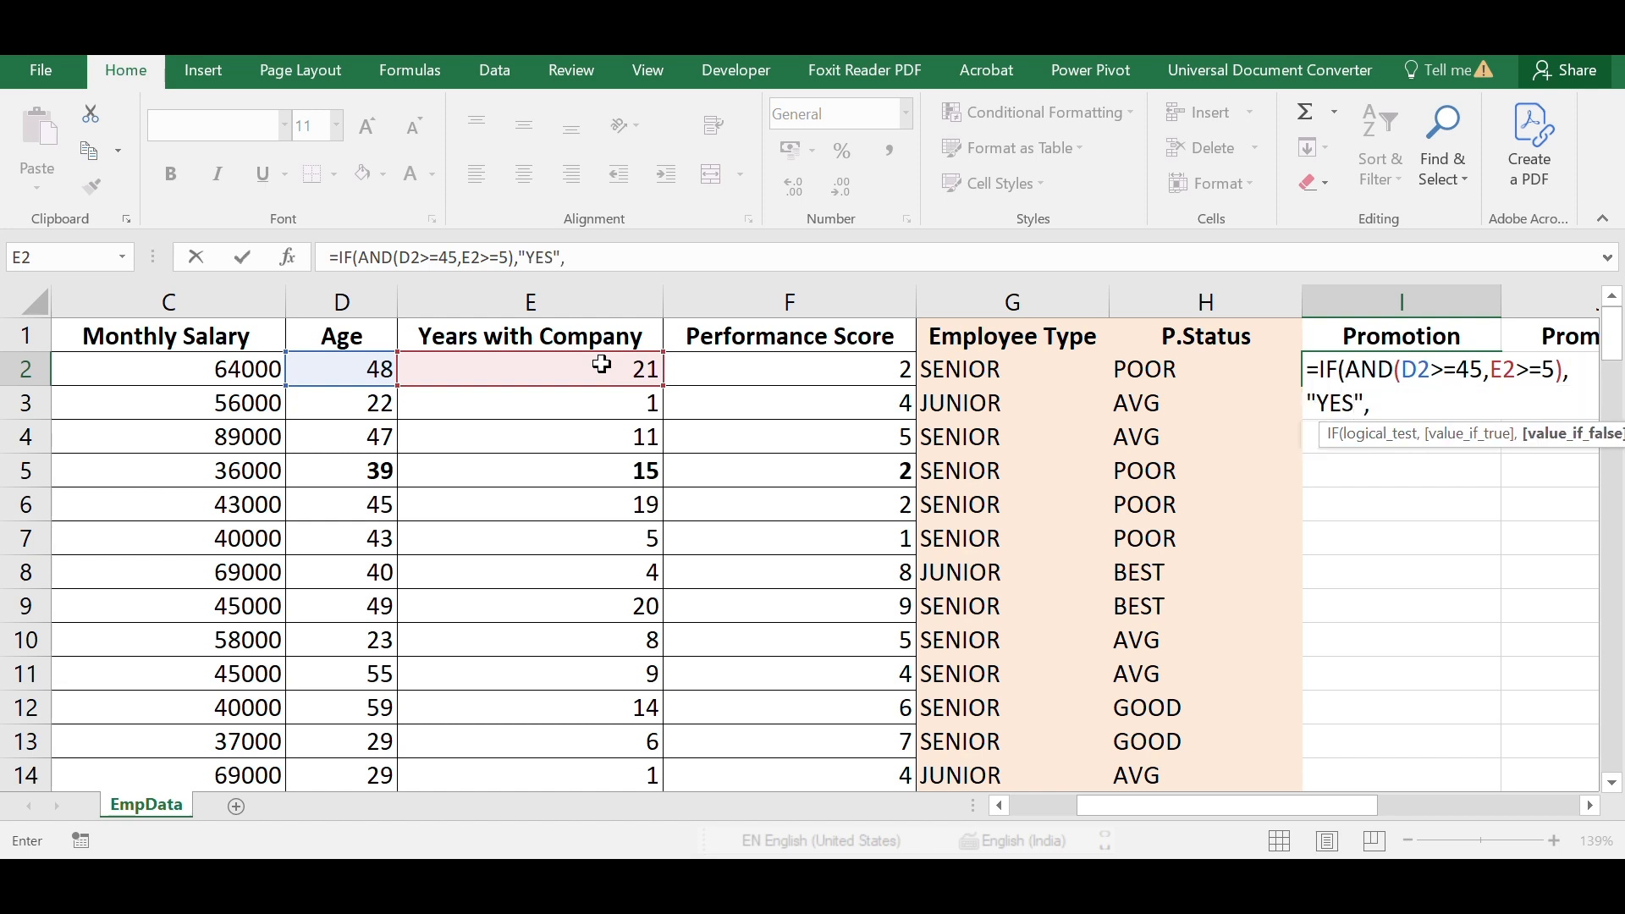
{"action": "type", "text": "\"NO"}
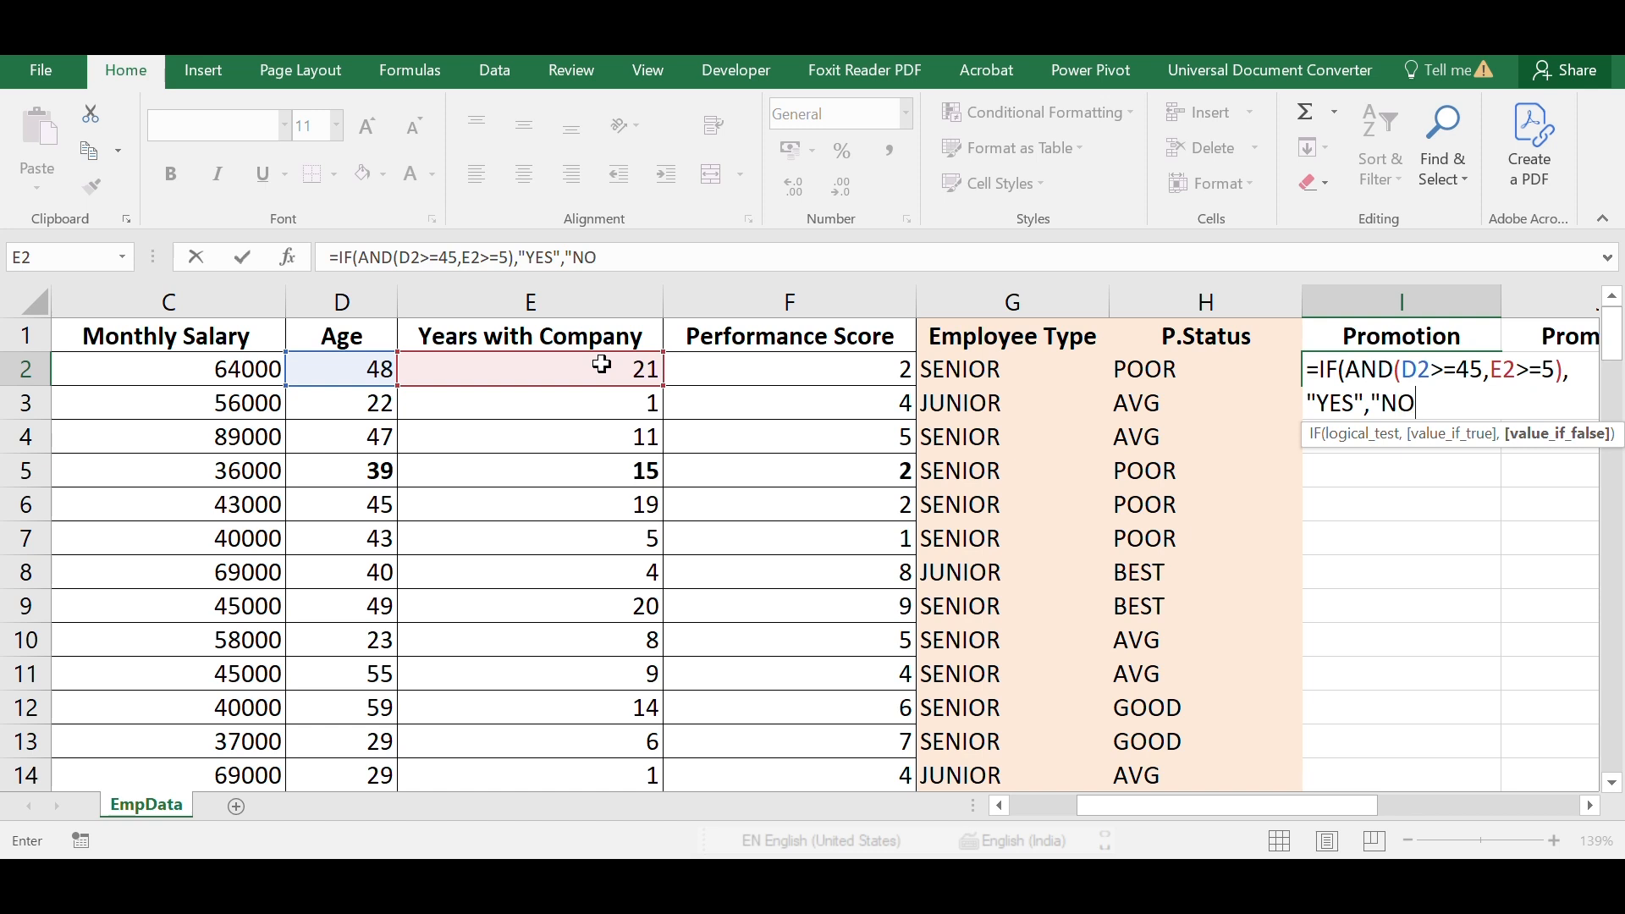
{"action": "type", "text": "\")"}
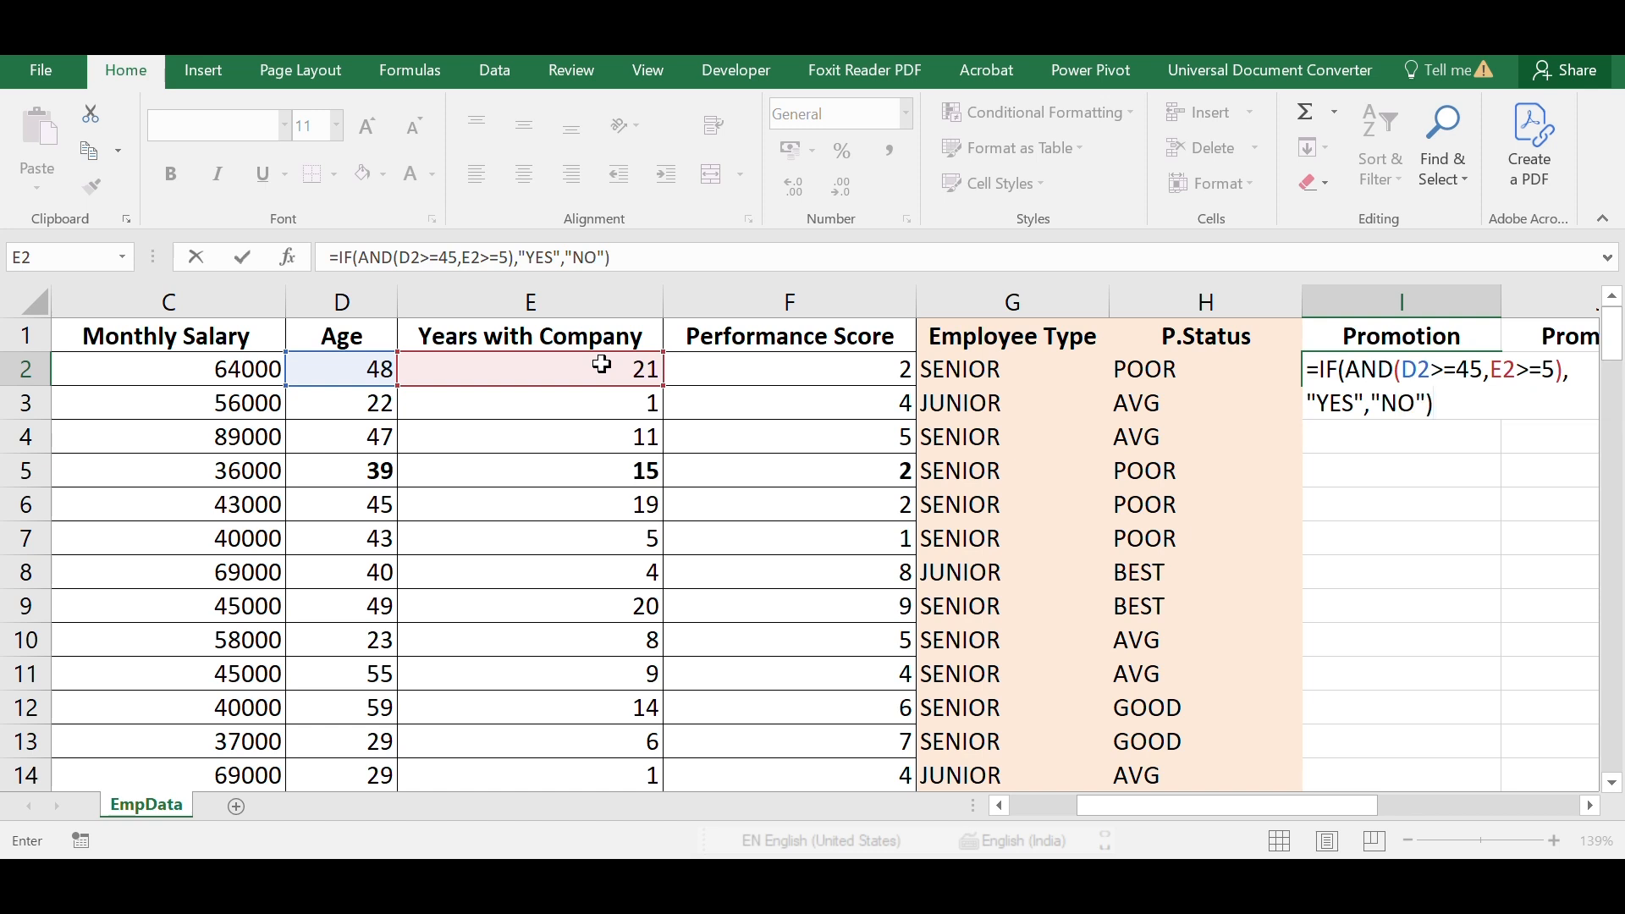
{"action": "key", "text": "Return"}
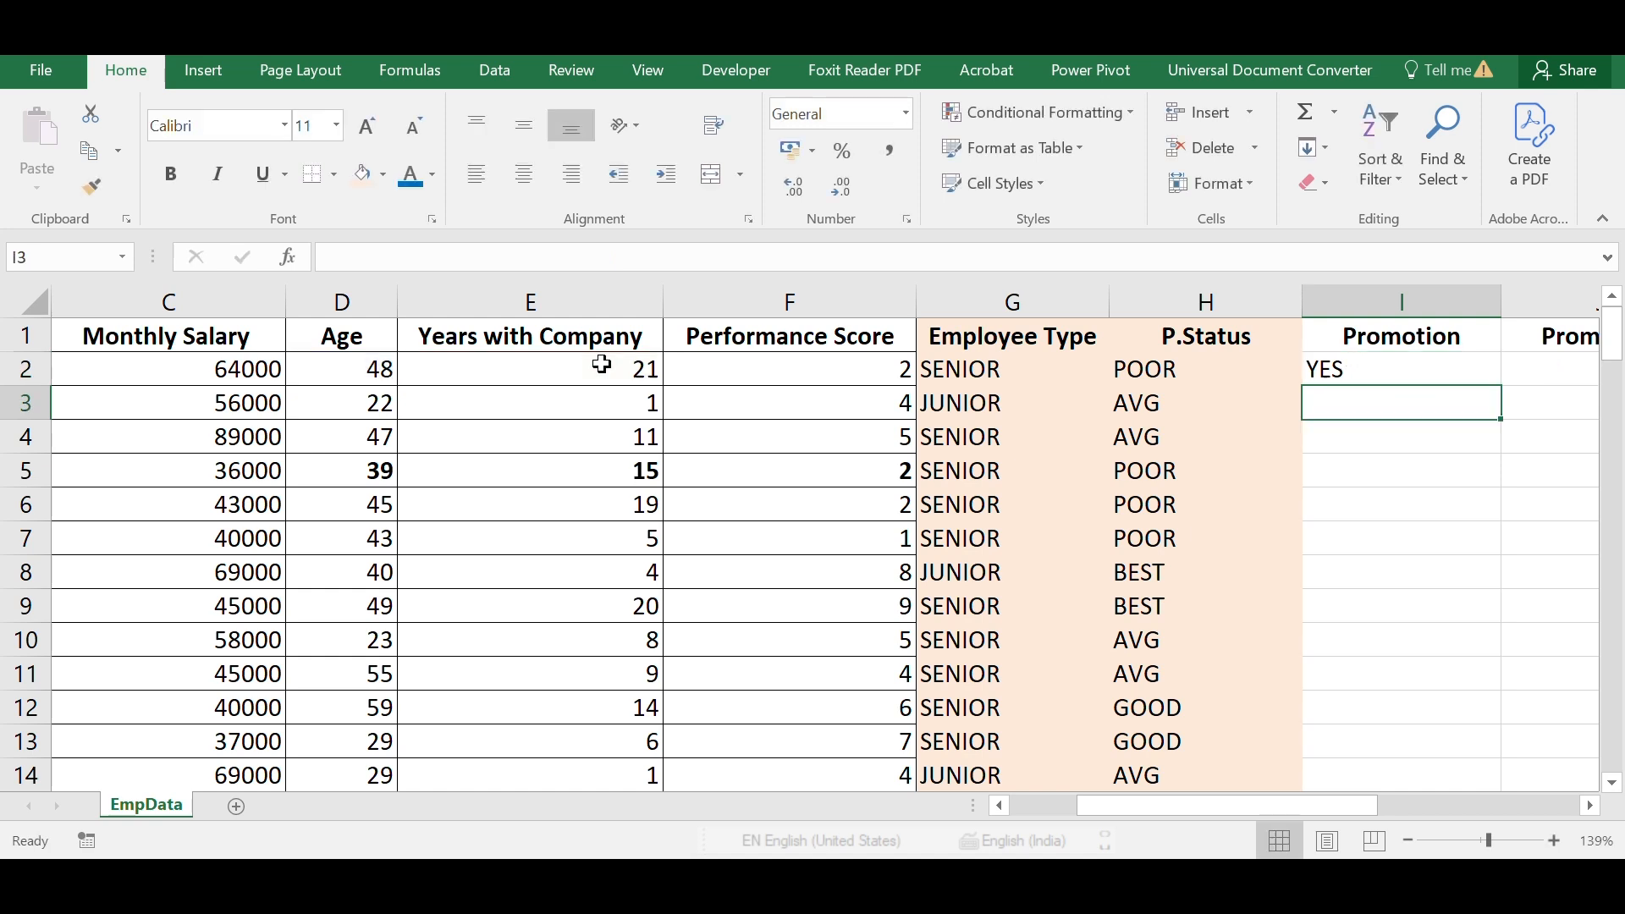
{"action": "left_click", "coordinate": [1380, 367]}
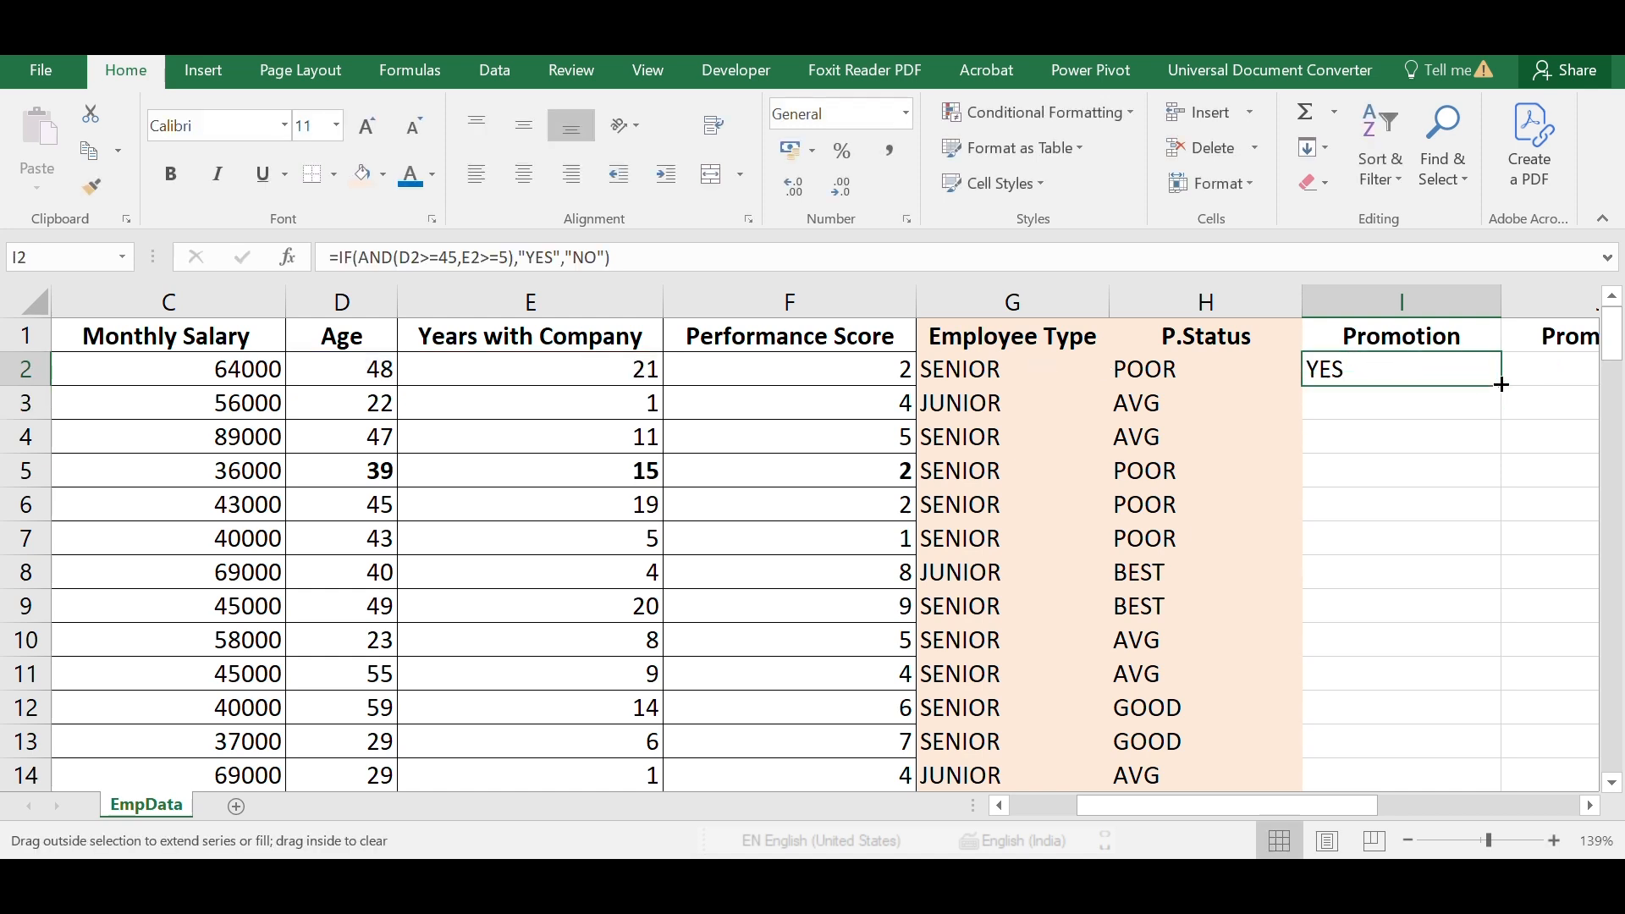
{"action": "double_click", "coordinate": [1501, 385]}
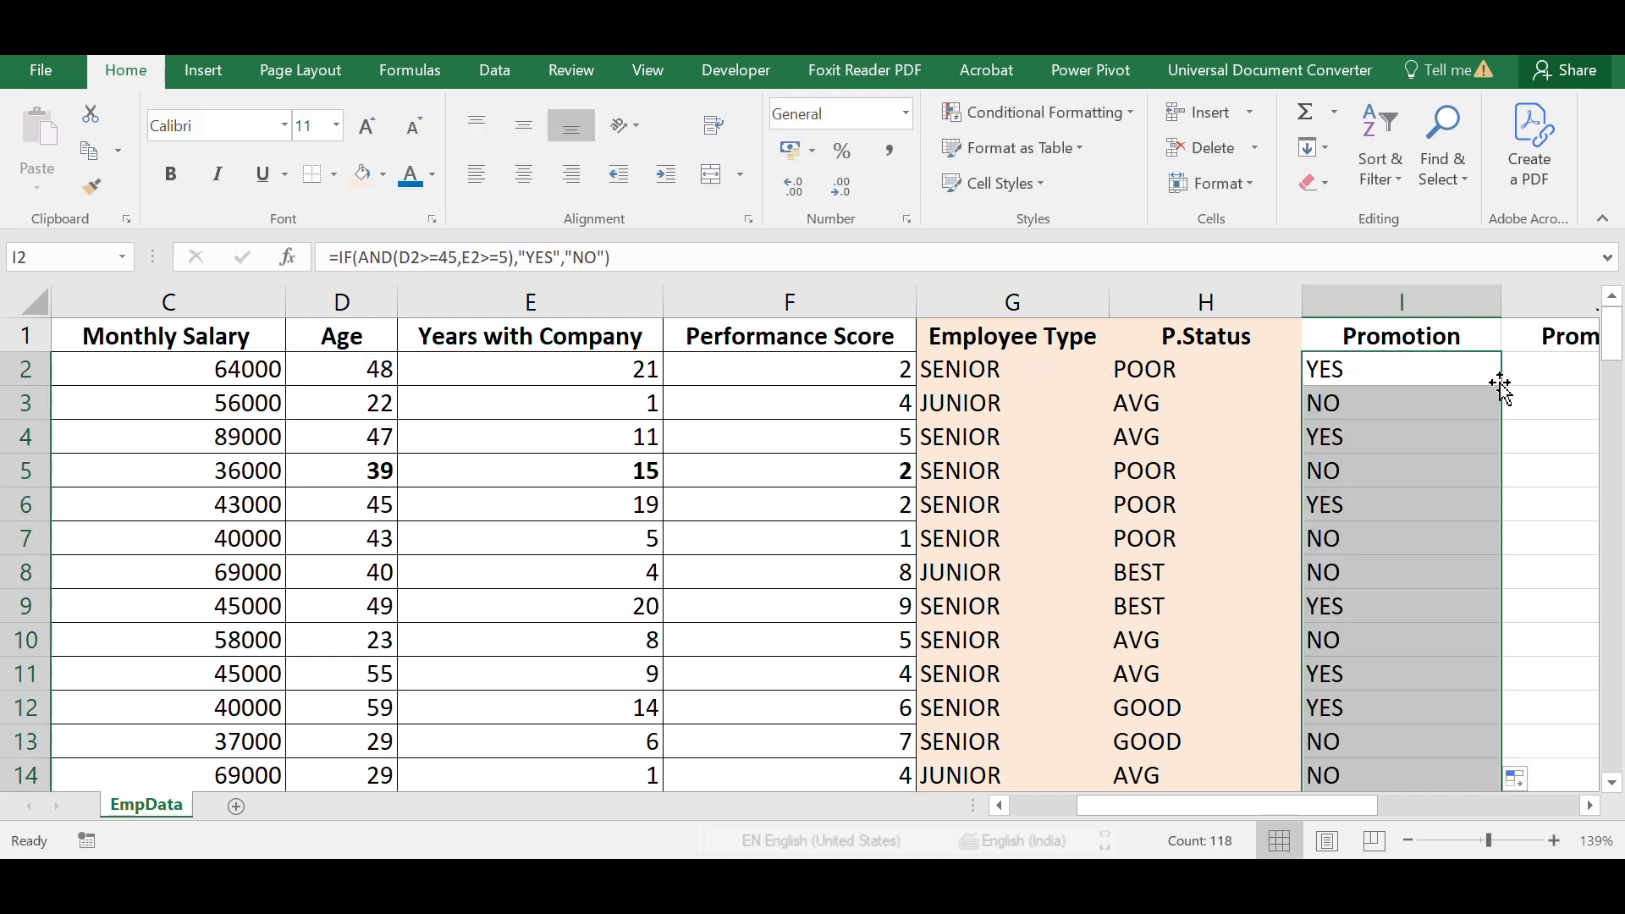
Shade the Promotion column I with a light green fill.
{"action": "left_click", "coordinate": [1432, 301]}
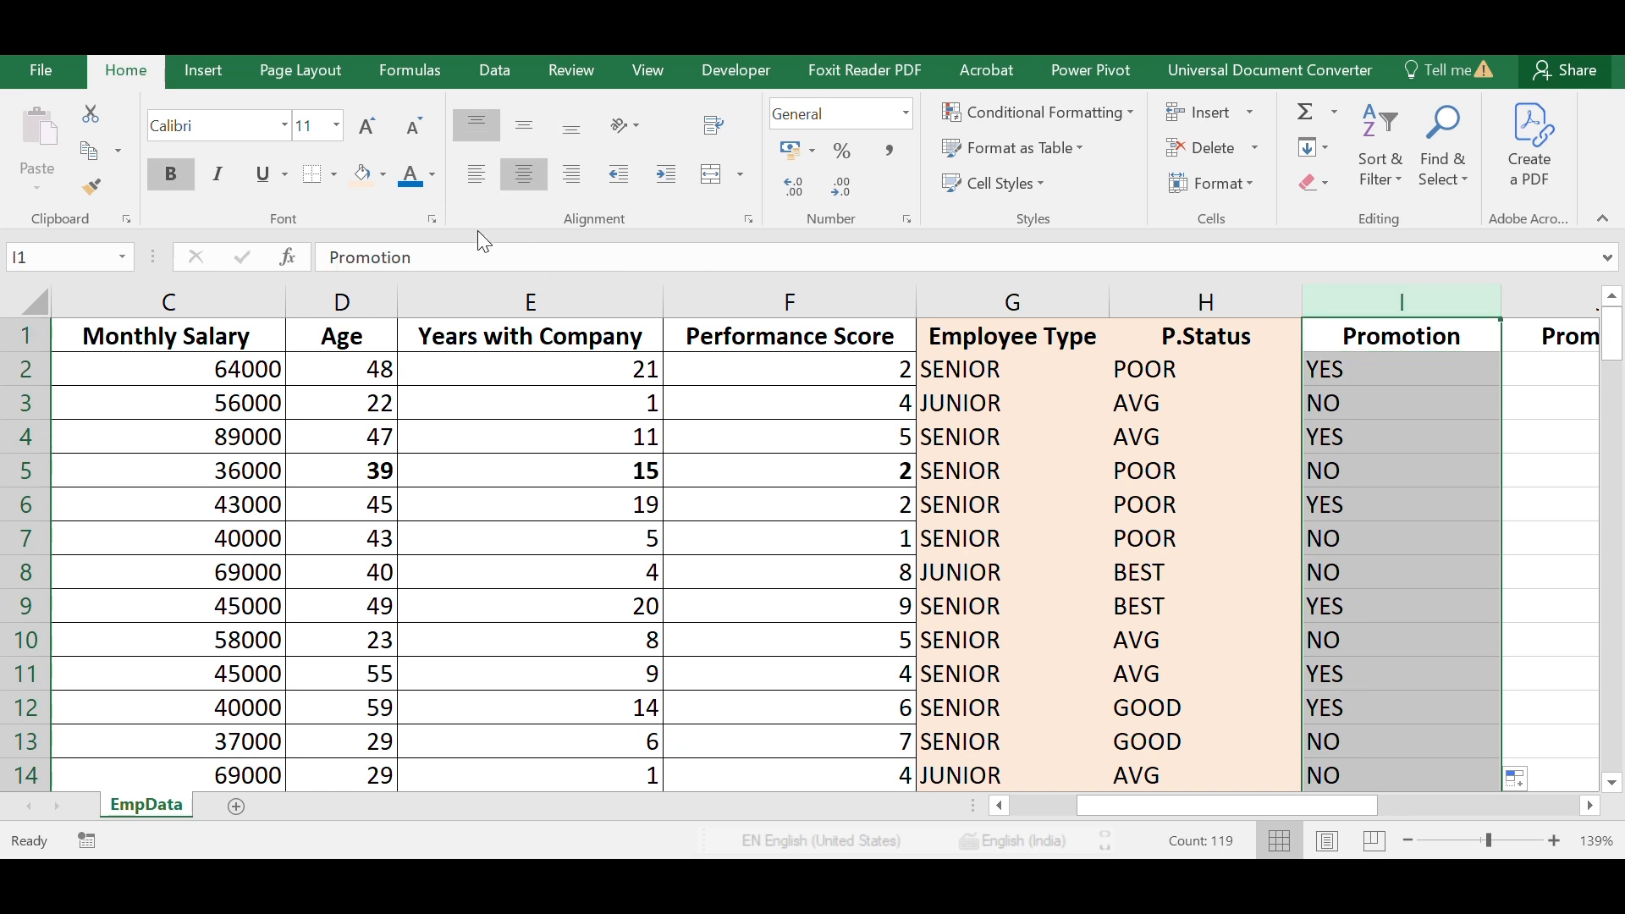
{"action": "left_click", "coordinate": [385, 175]}
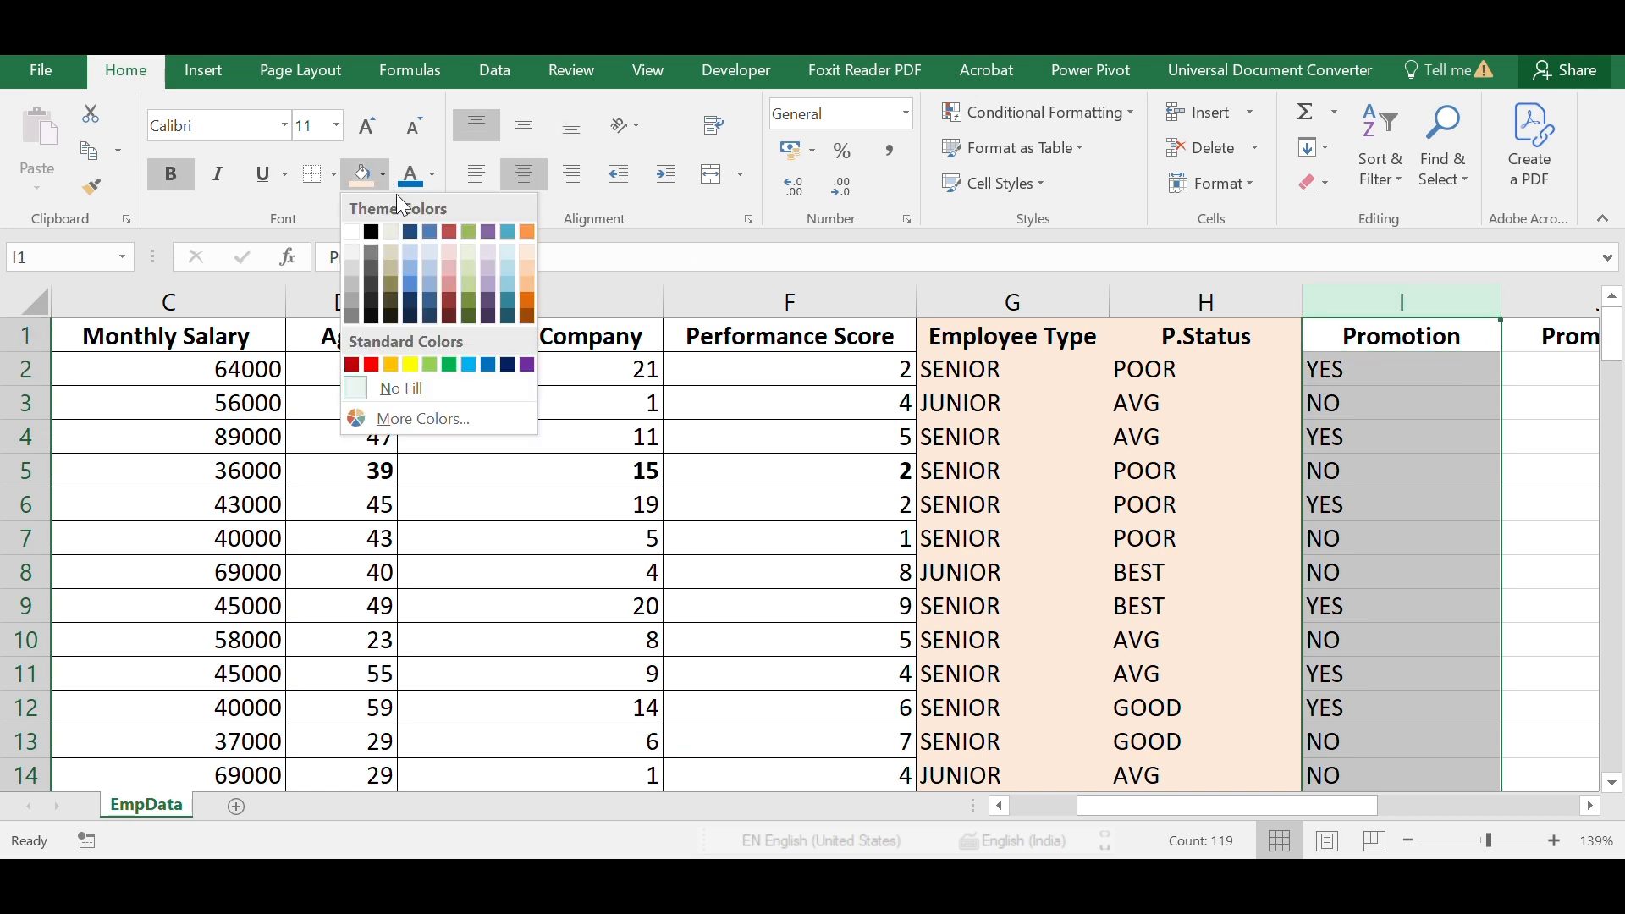
{"action": "left_click", "coordinate": [471, 273]}
{"action": "left_click", "coordinate": [1358, 558]}
{"action": "left_click", "coordinate": [1358, 558]}
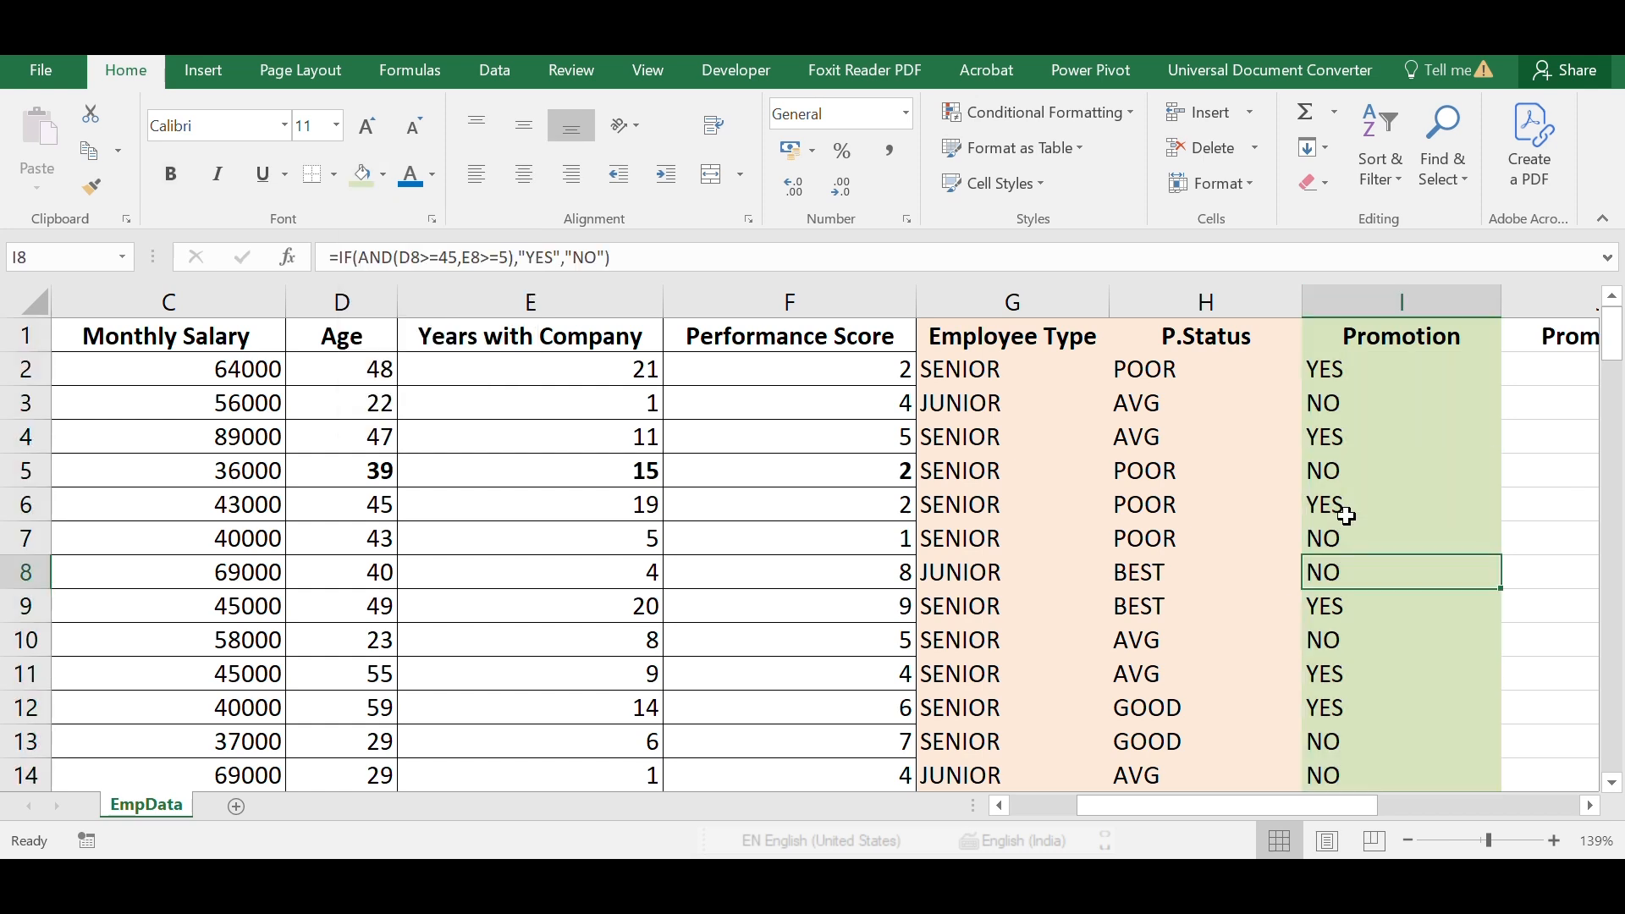
Check the Promotion results in rows 2 and 3 against the Age and Years with Company values.
{"action": "left_click", "coordinate": [1336, 370]}
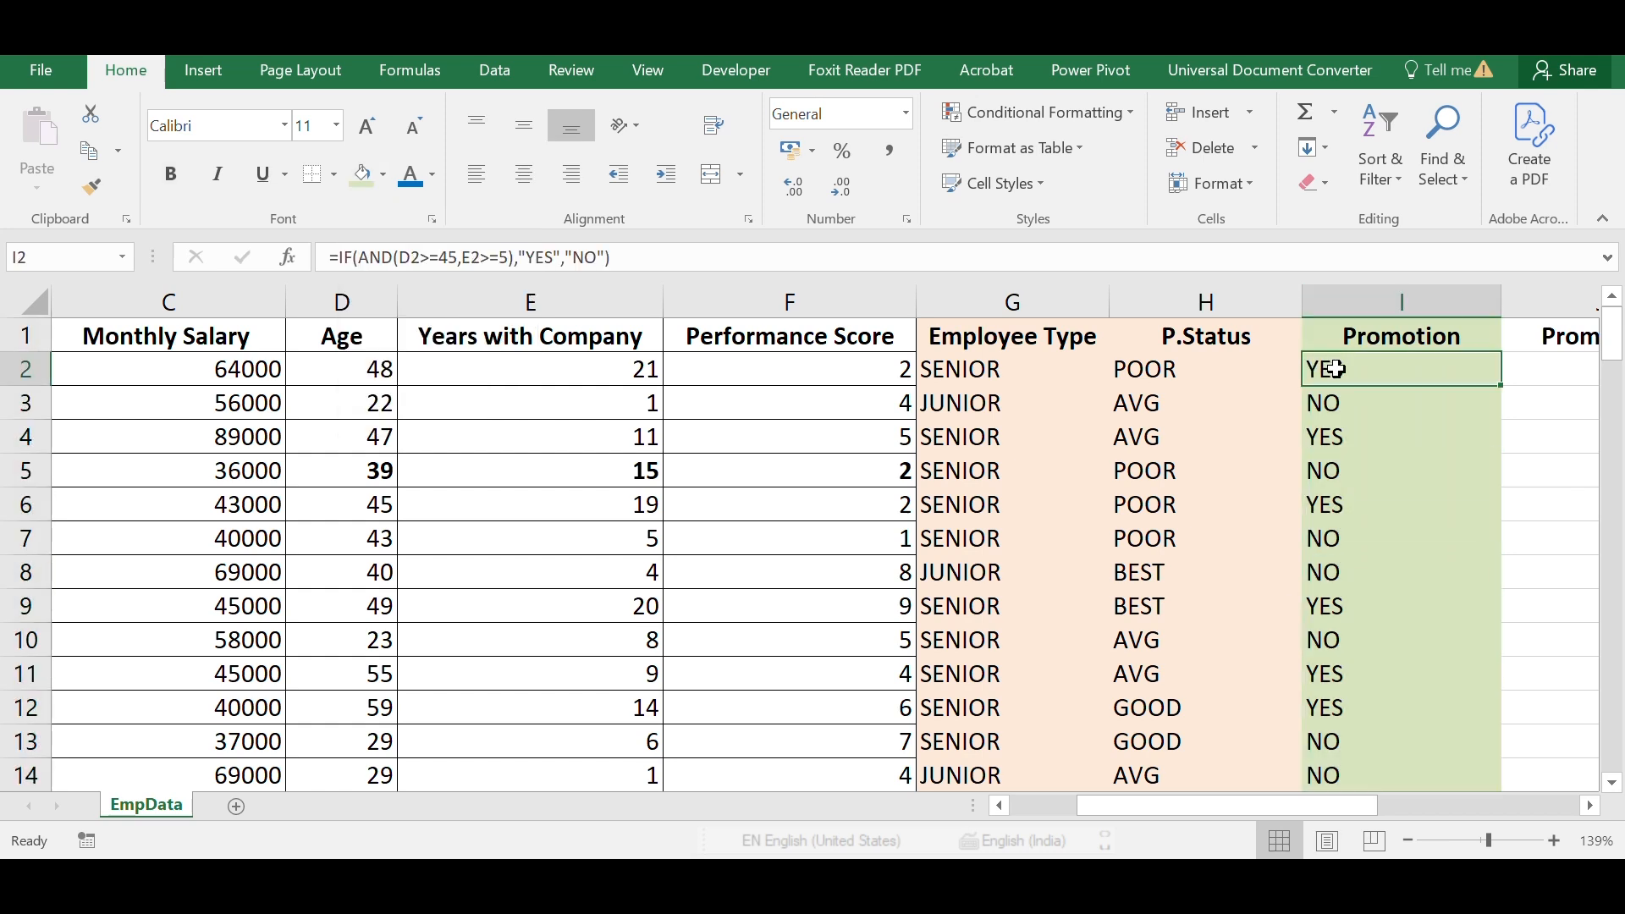
{"action": "left_click", "coordinate": [365, 373]}
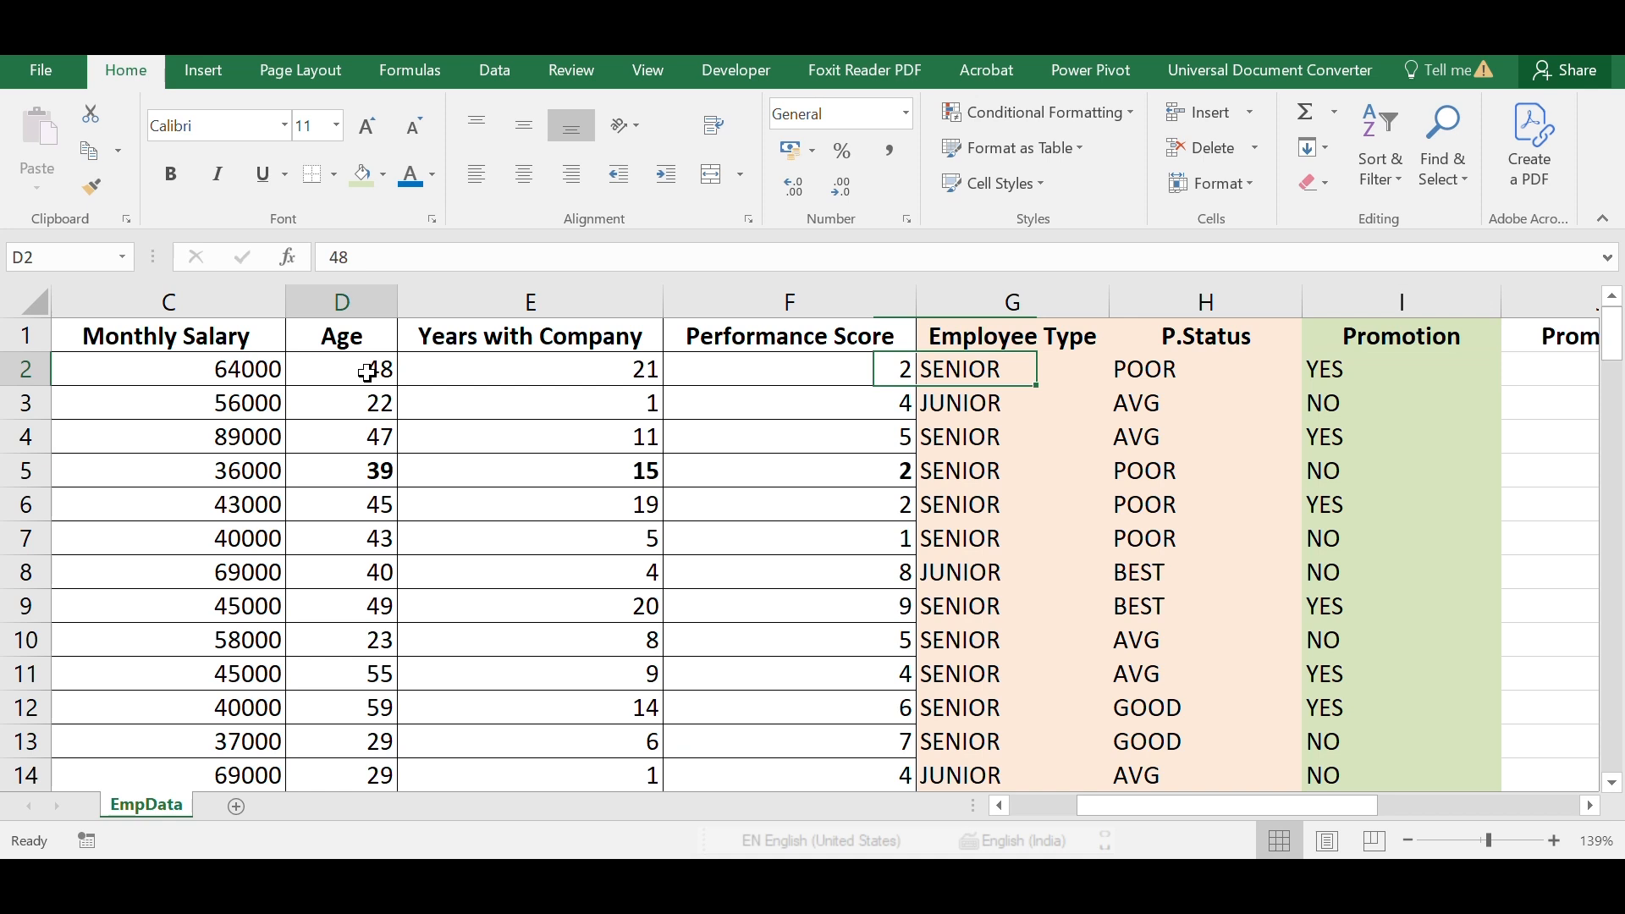
{"action": "left_click", "coordinate": [552, 374]}
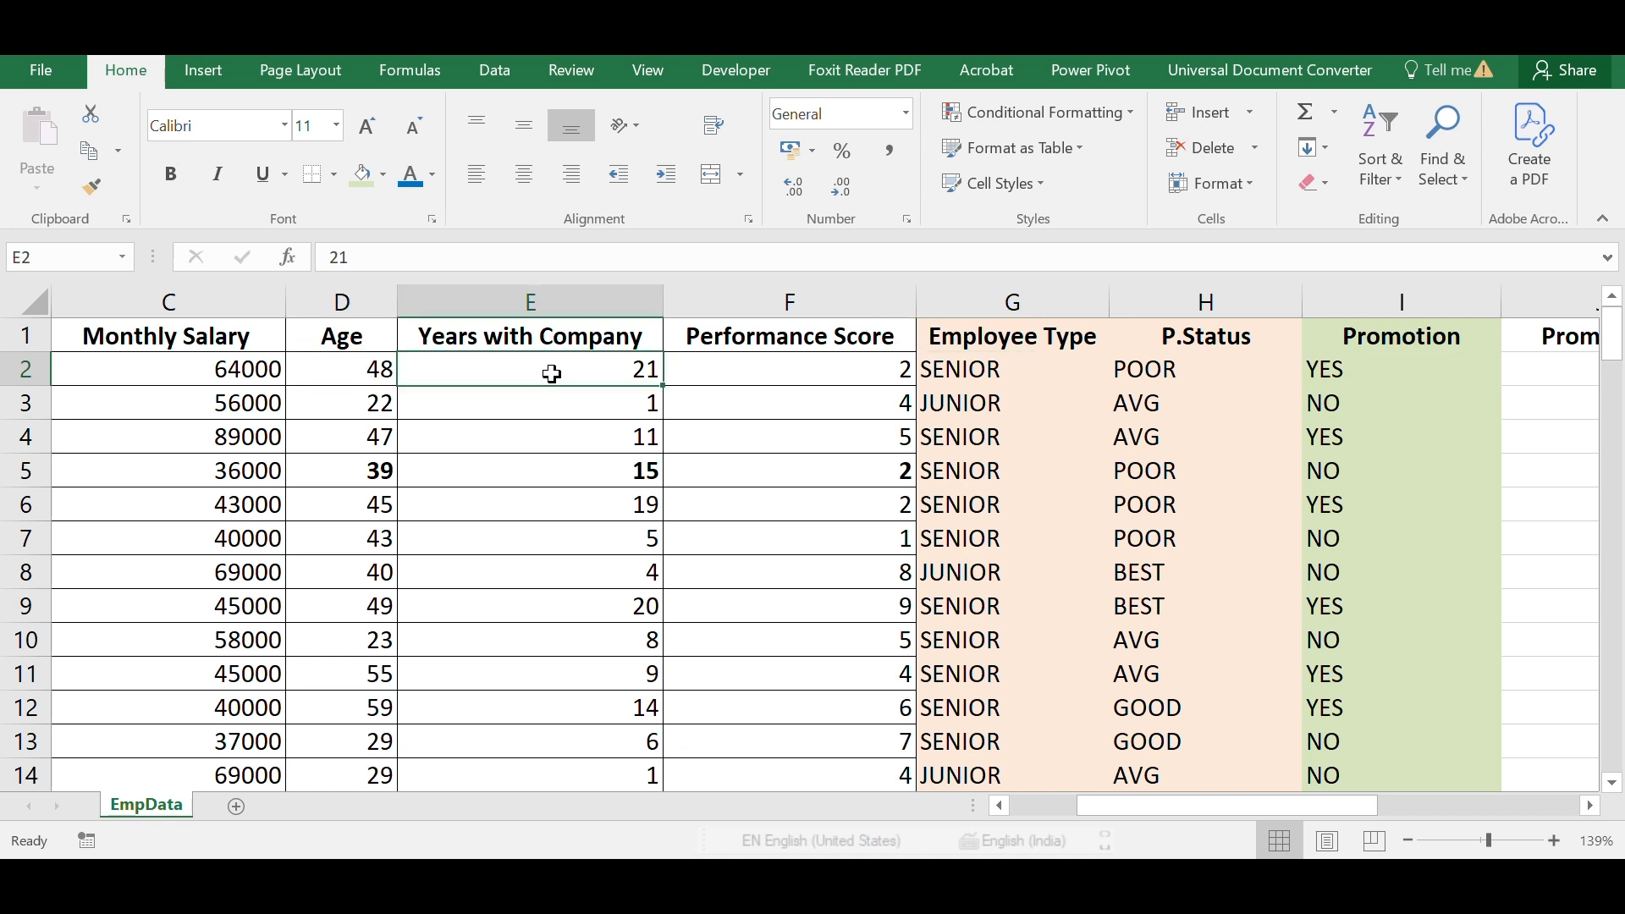
{"action": "left_click_drag", "start_coordinate": [338, 303], "coordinate": [511, 335]}
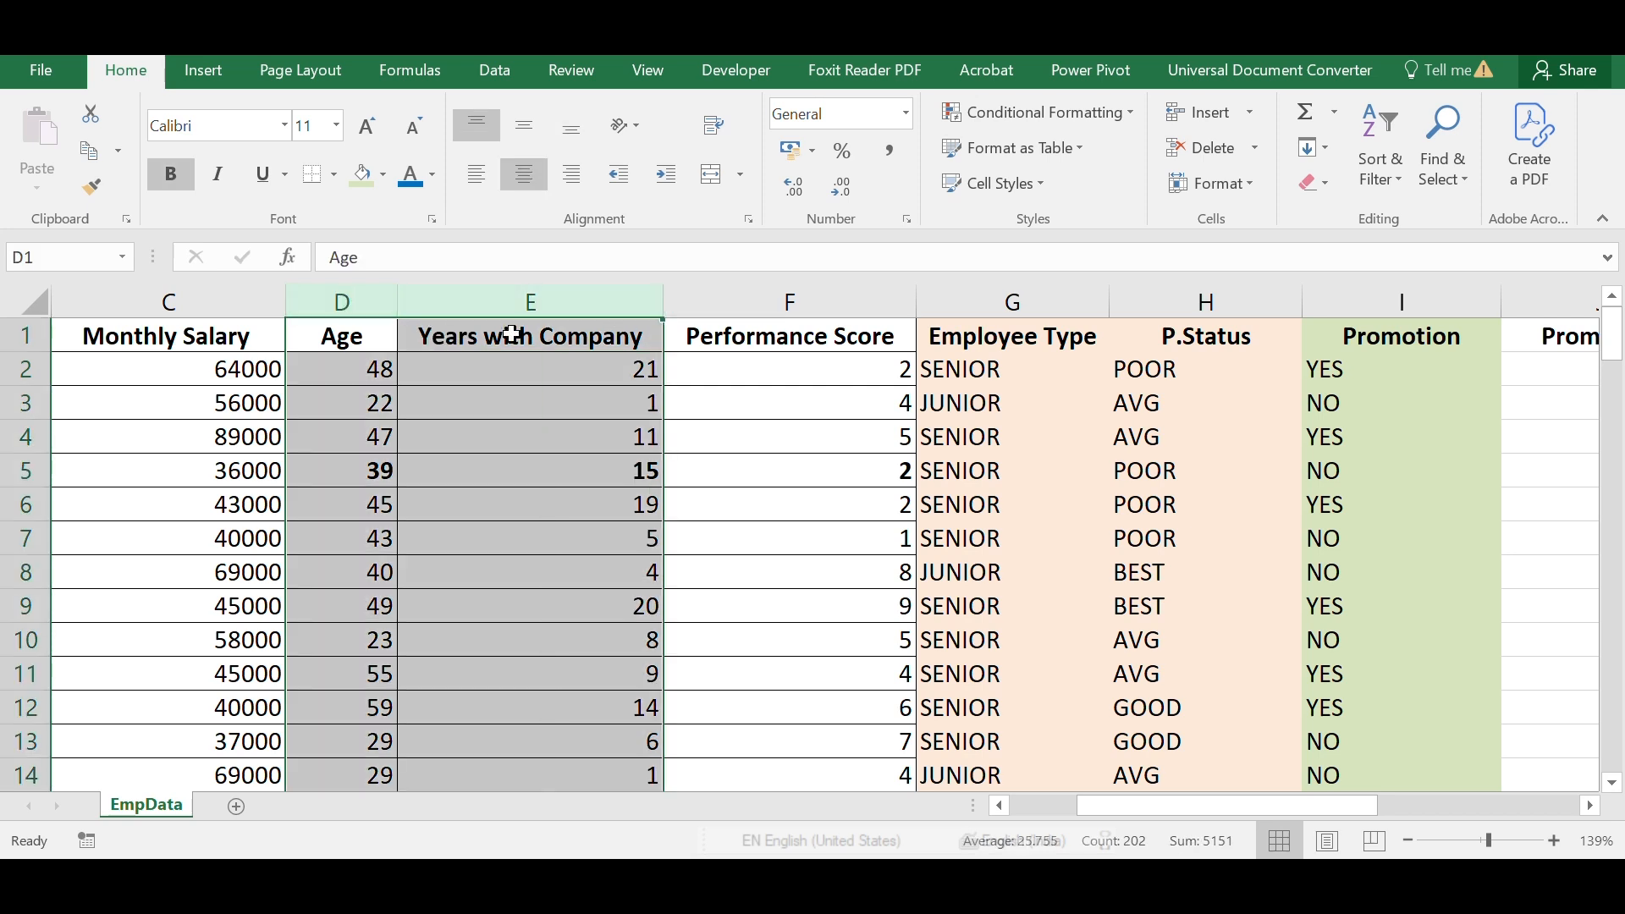
{"action": "left_click", "coordinate": [1335, 371]}
{"action": "left_click", "coordinate": [1331, 409]}
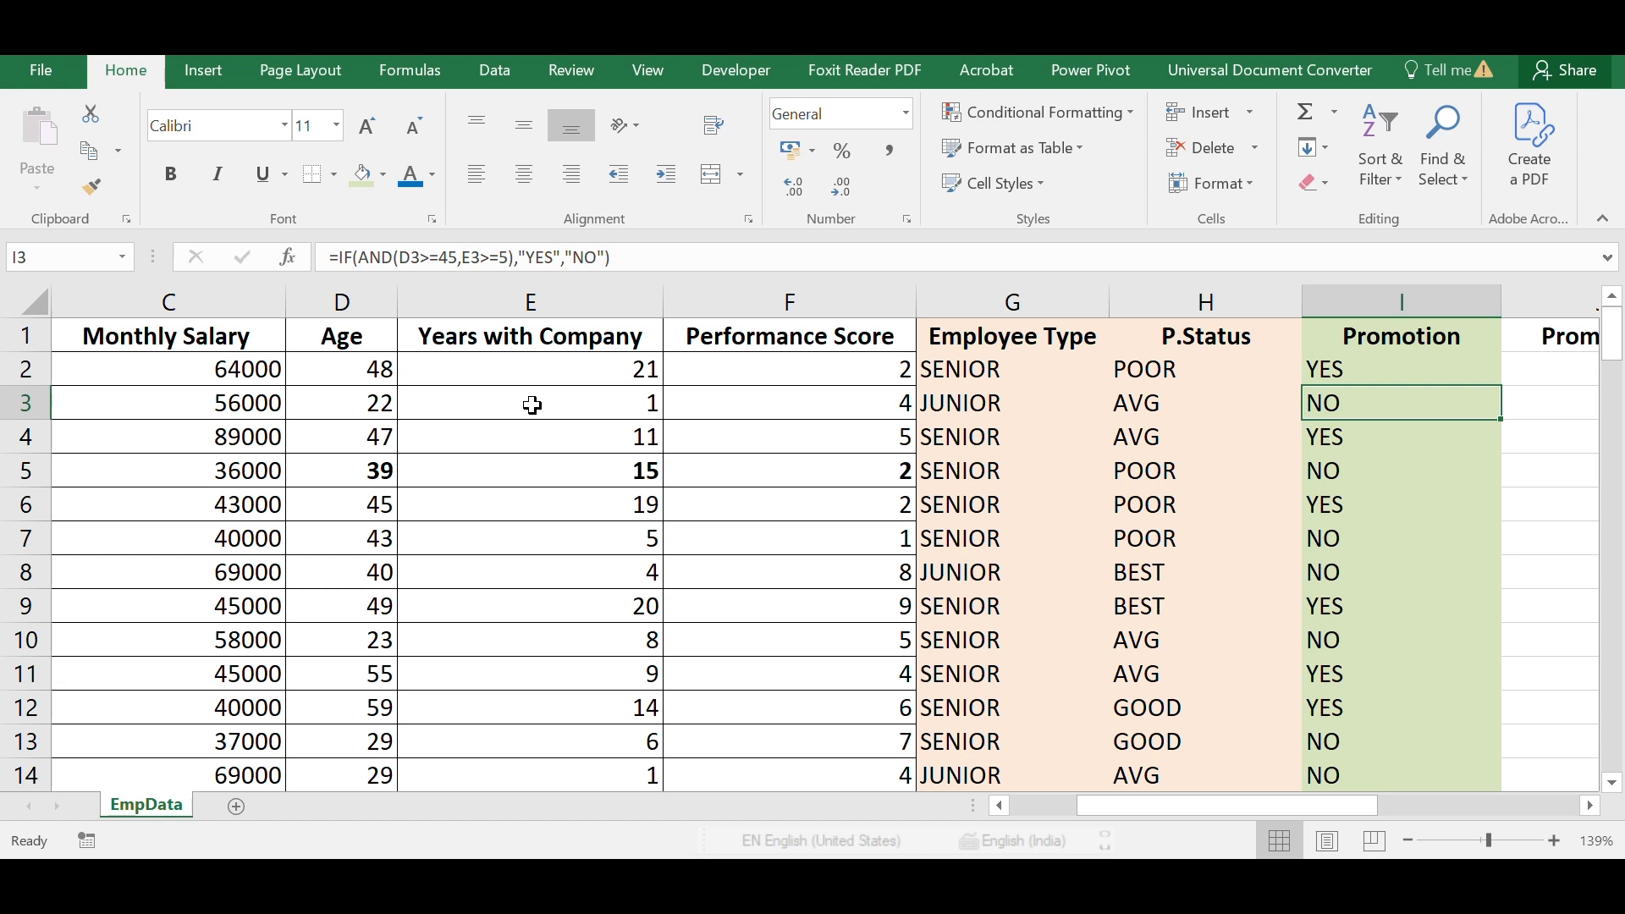
{"action": "left_click", "coordinate": [355, 408]}
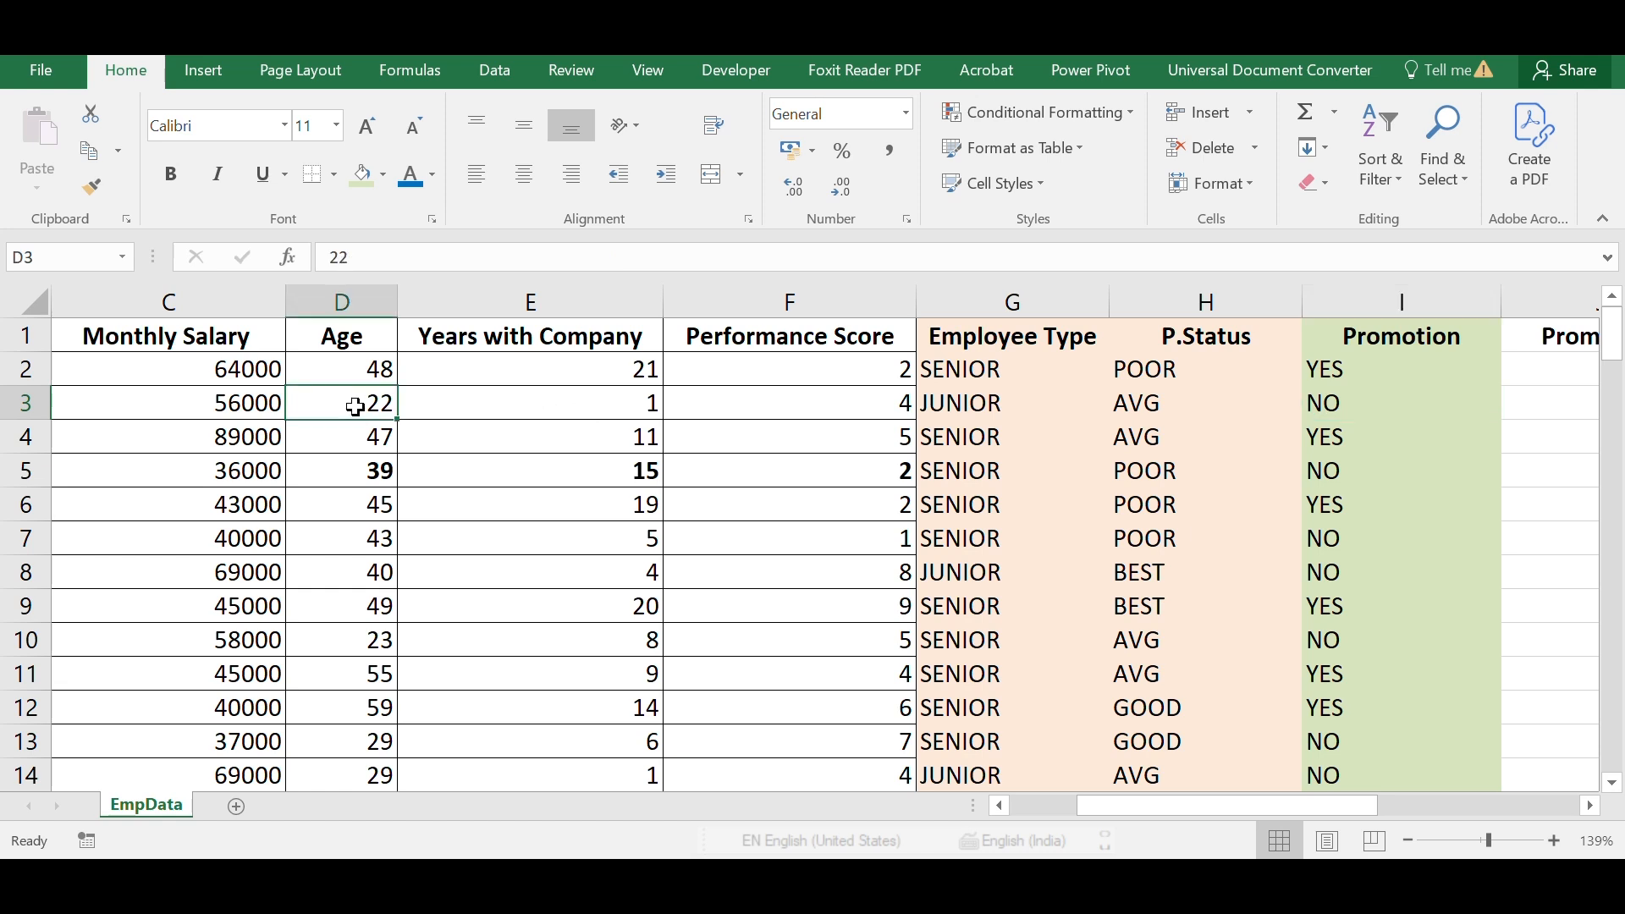
{"action": "left_click", "coordinate": [484, 411]}
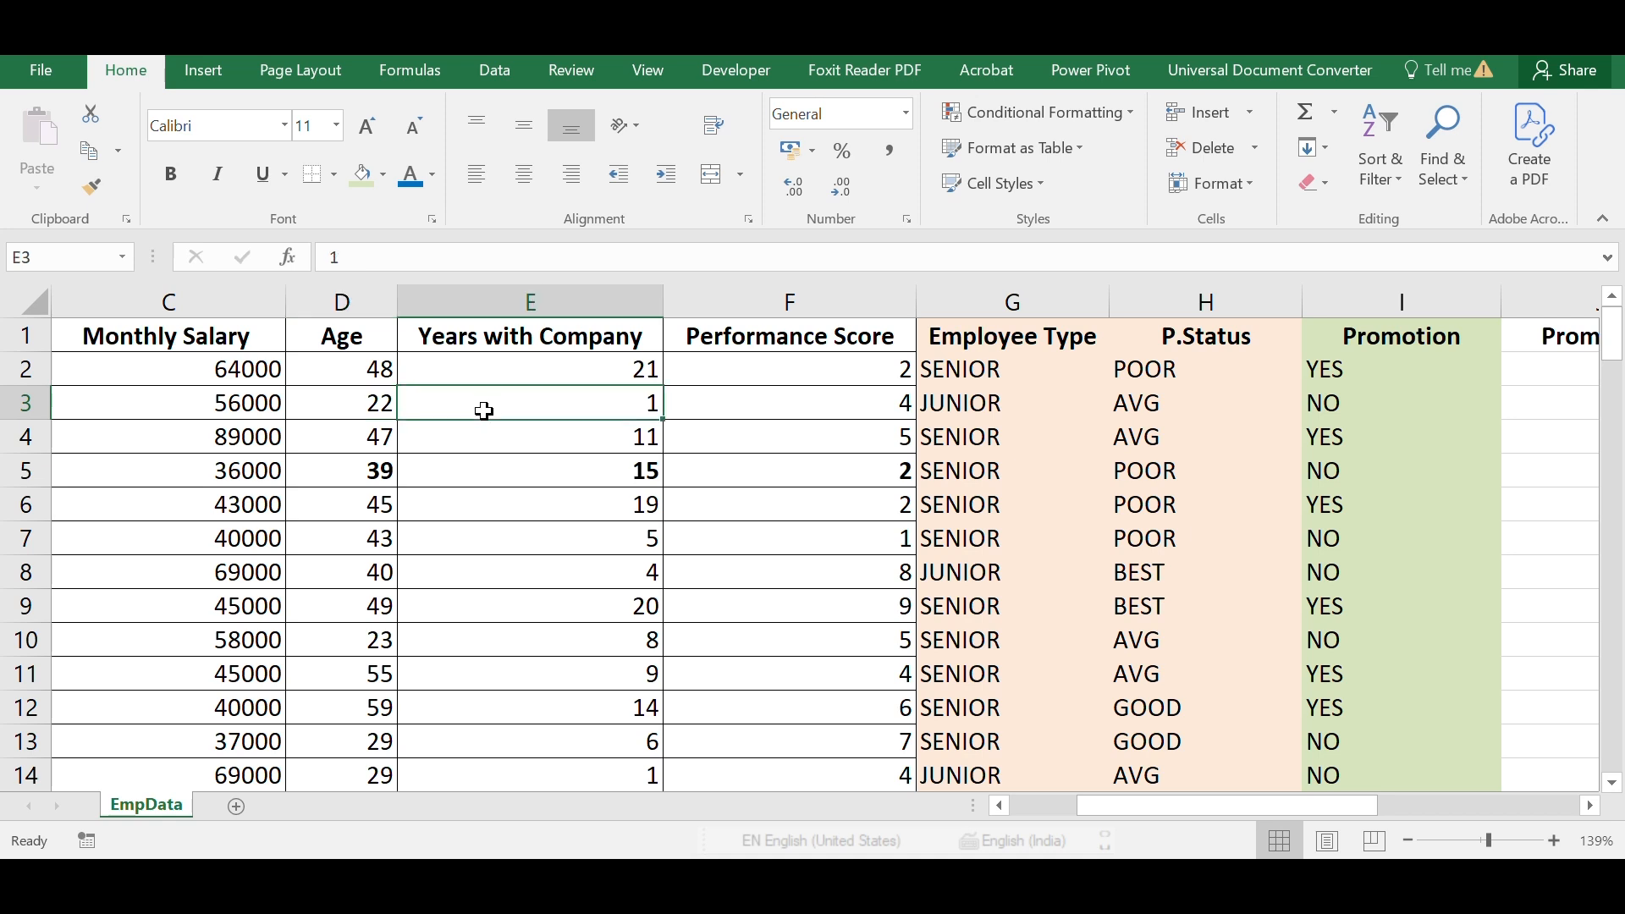
Test the Promotion formula by setting Years with Company in E4 to 5.
{"action": "left_click", "coordinate": [367, 441]}
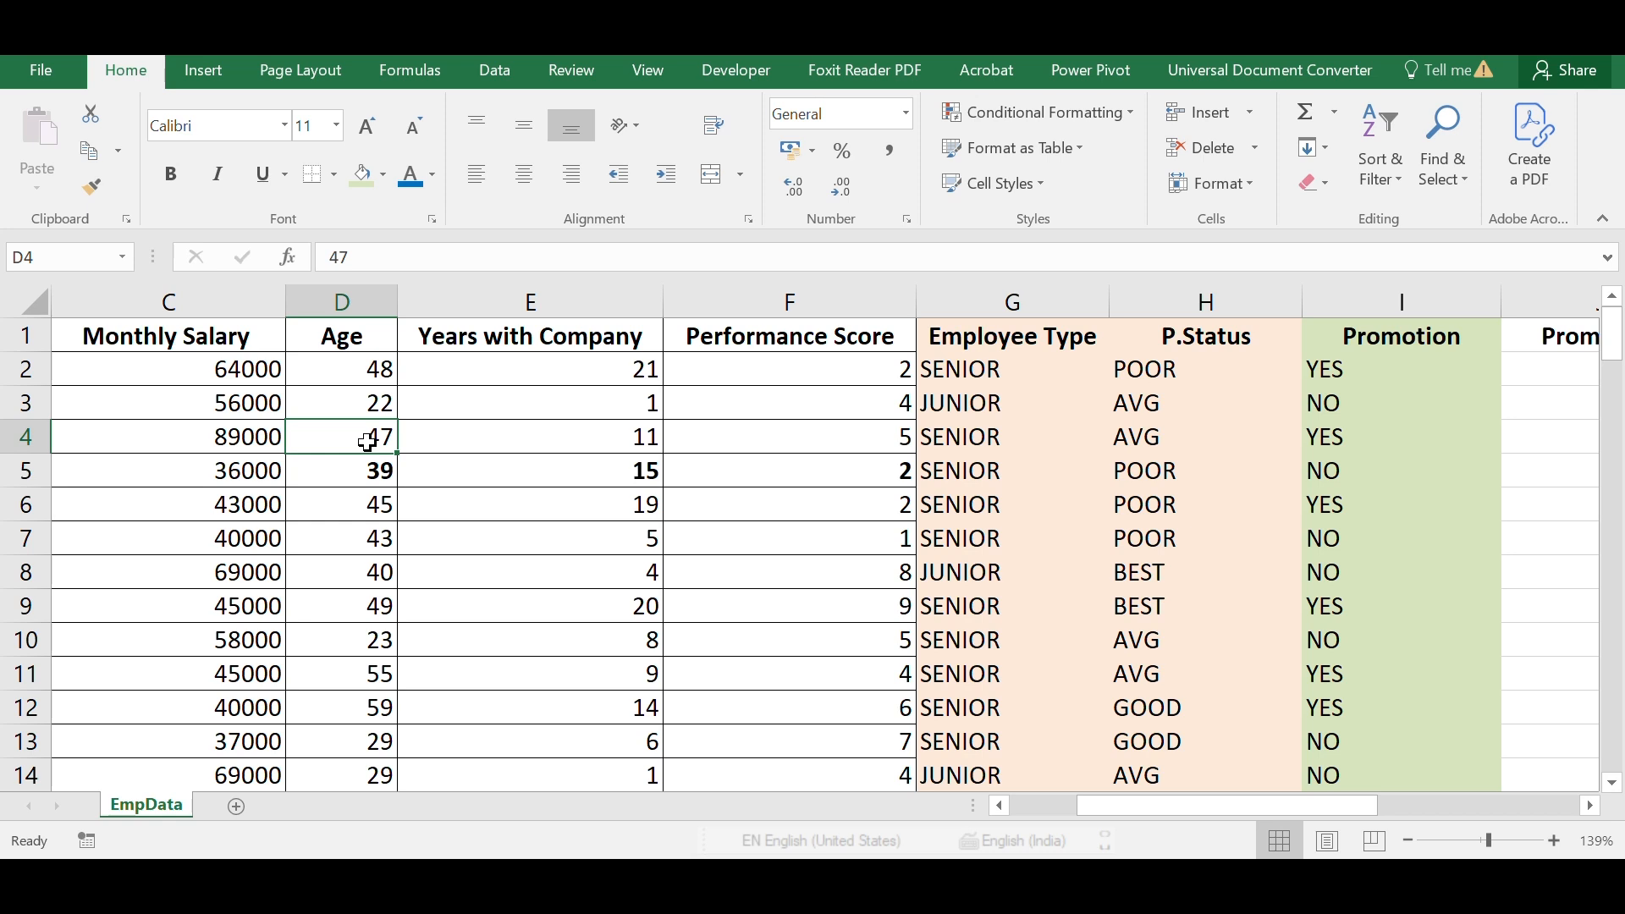
{"action": "left_click", "coordinate": [500, 444]}
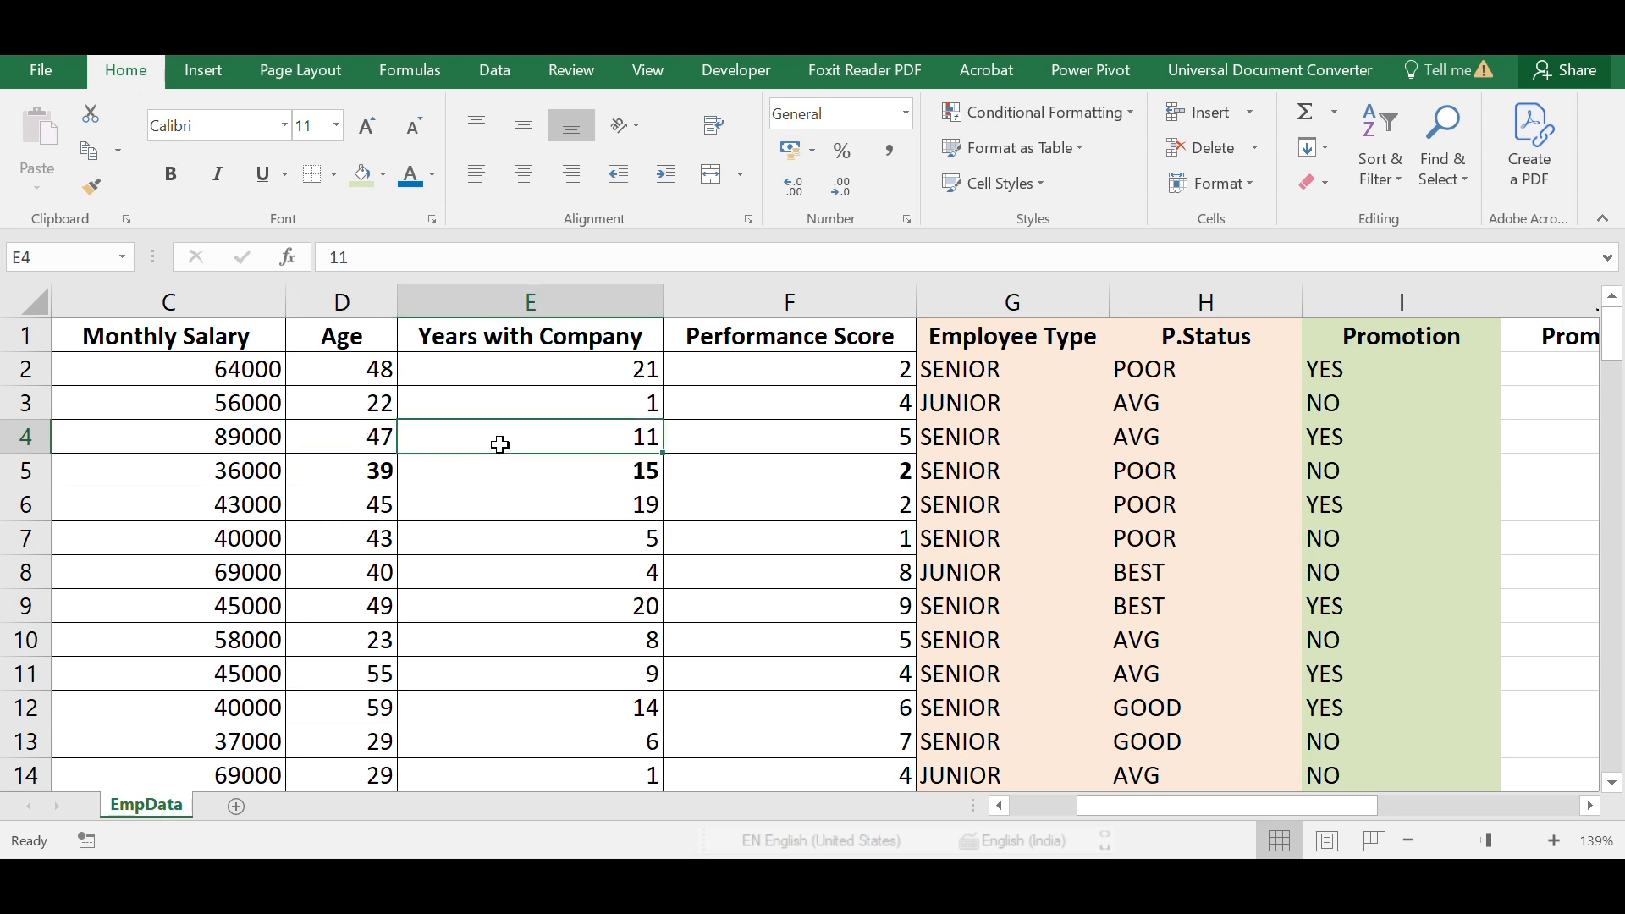
{"action": "type", "text": "5"}
{"action": "left_click", "coordinate": [795, 504]}
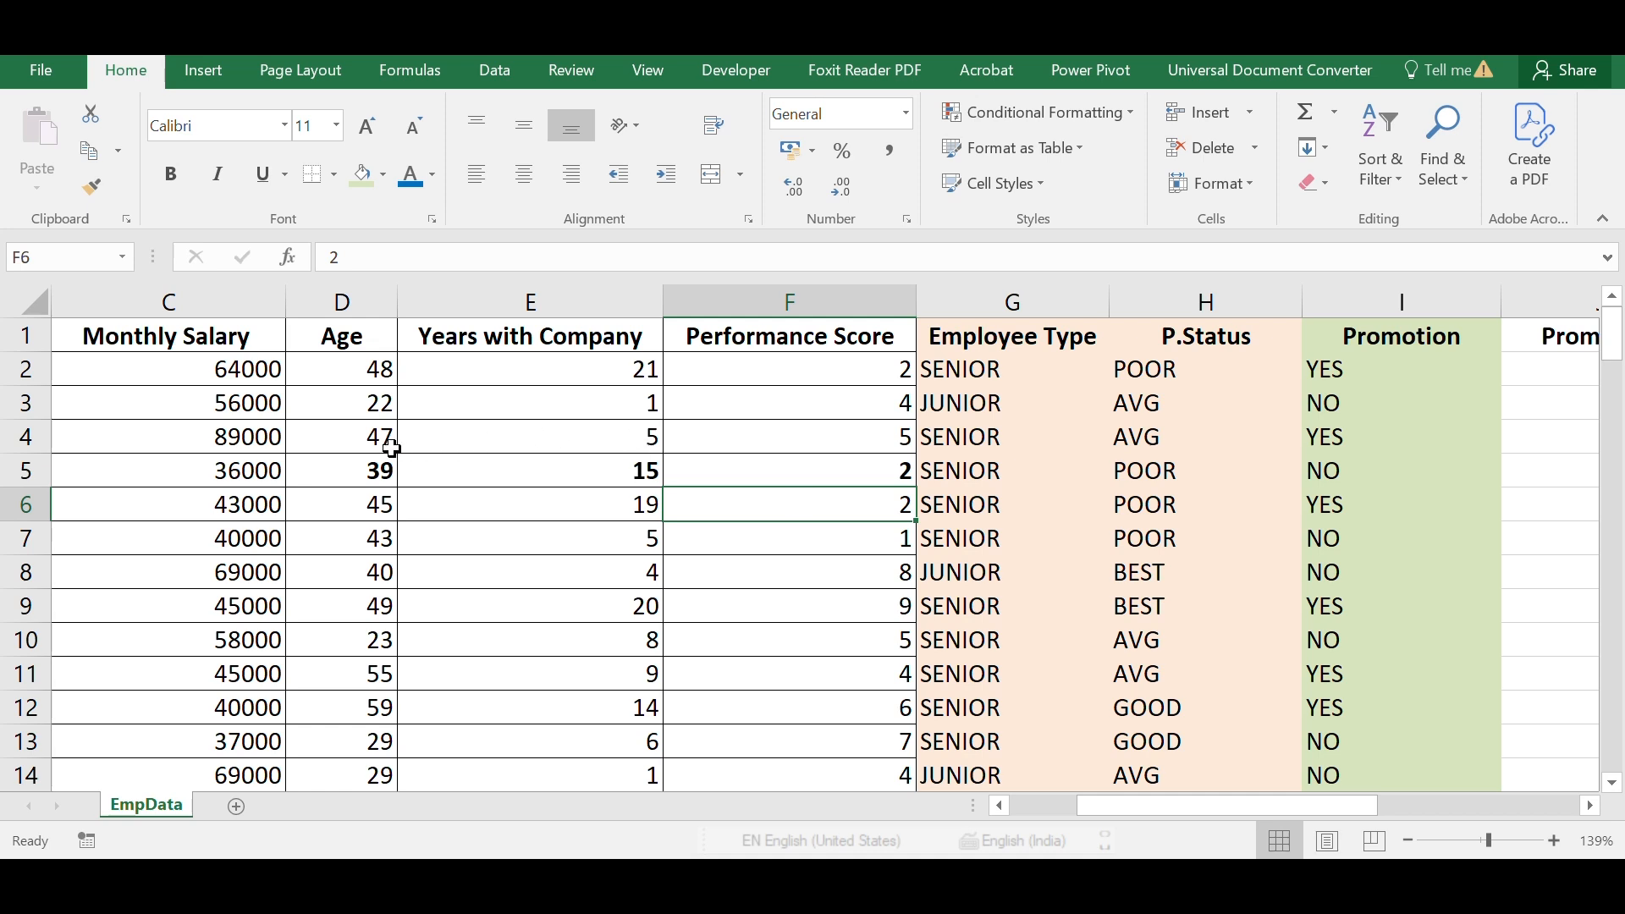
Set Years with Company in E4 to 4 and check the Promotion result in row 4.
{"action": "double_click", "coordinate": [535, 428]}
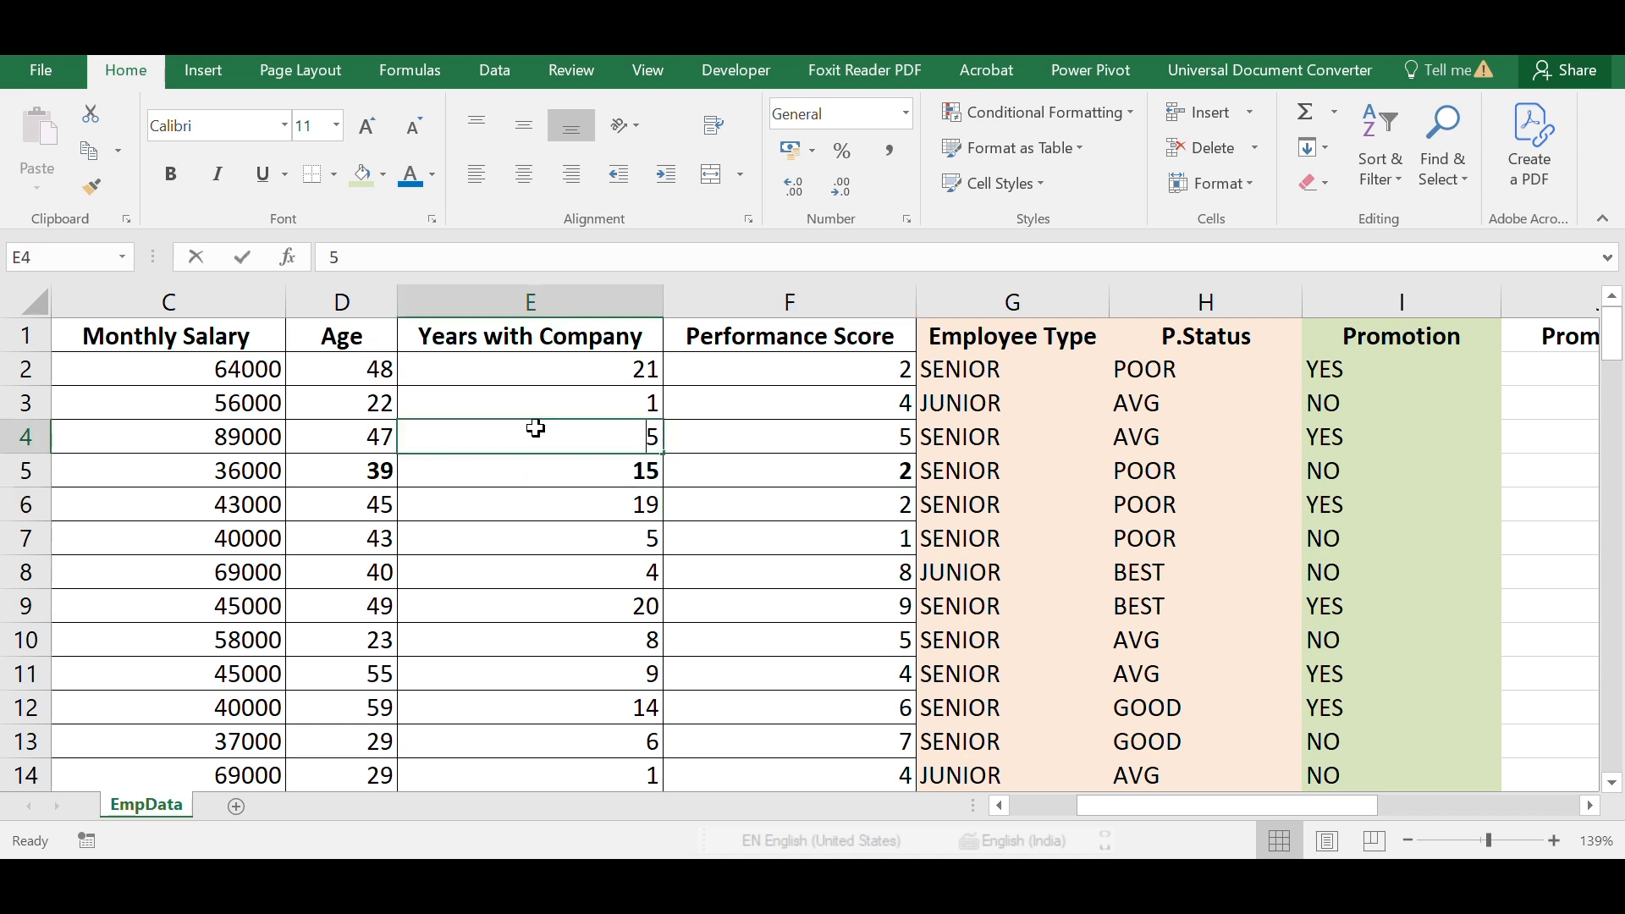
{"action": "key", "text": "Delete"}
{"action": "type", "text": "4"}
{"action": "left_click", "coordinate": [772, 500]}
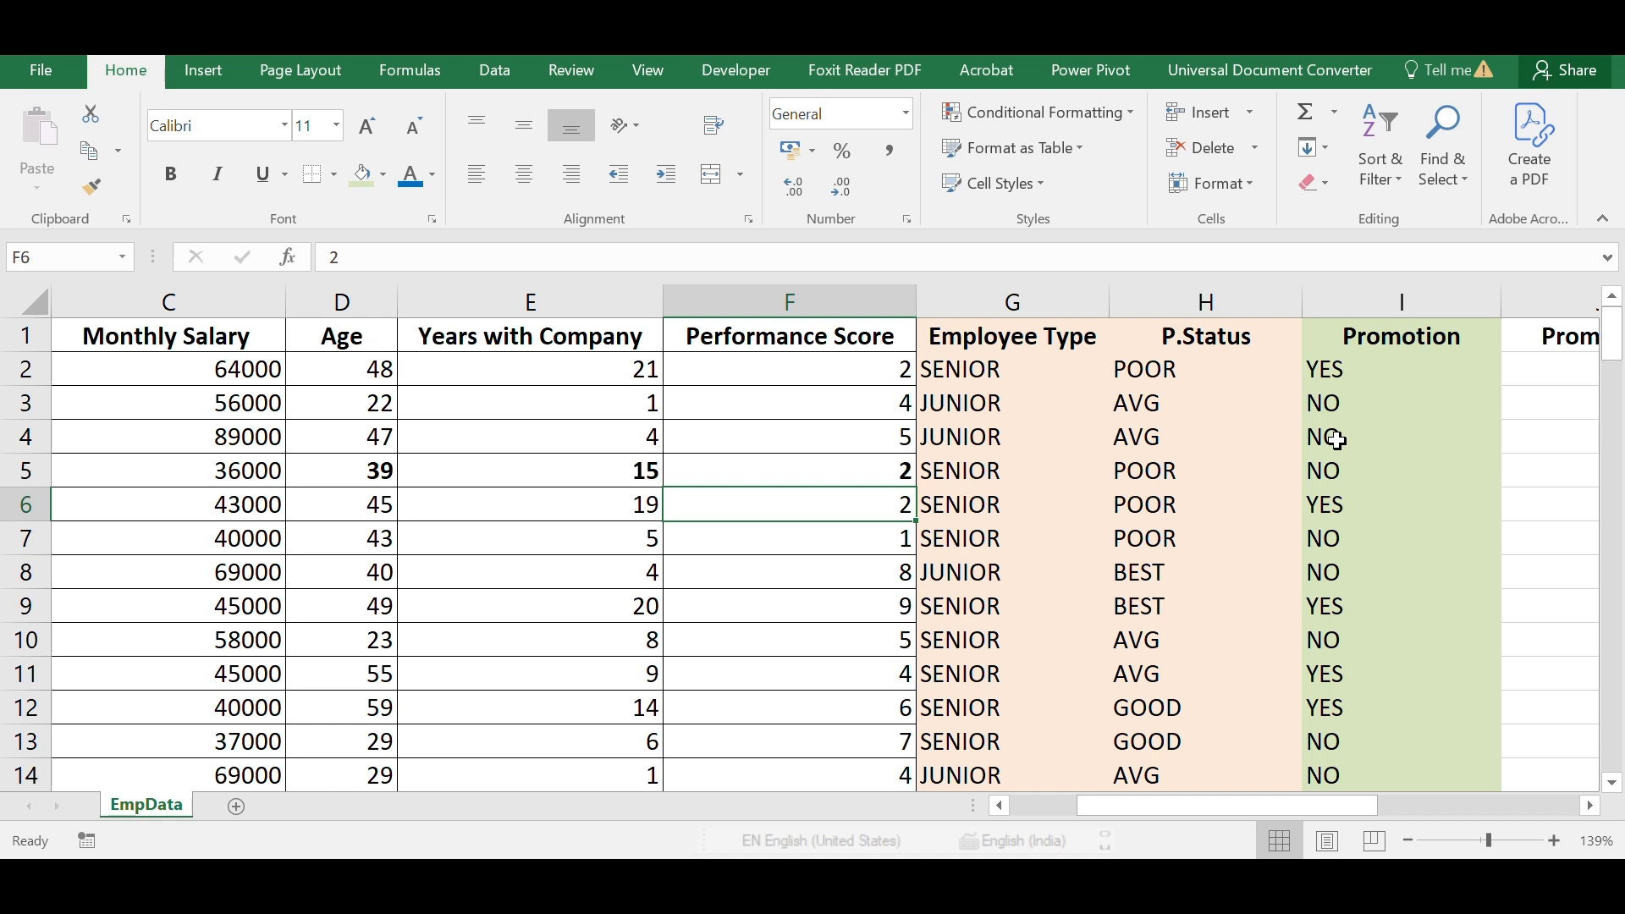
{"action": "left_click", "coordinate": [1192, 527]}
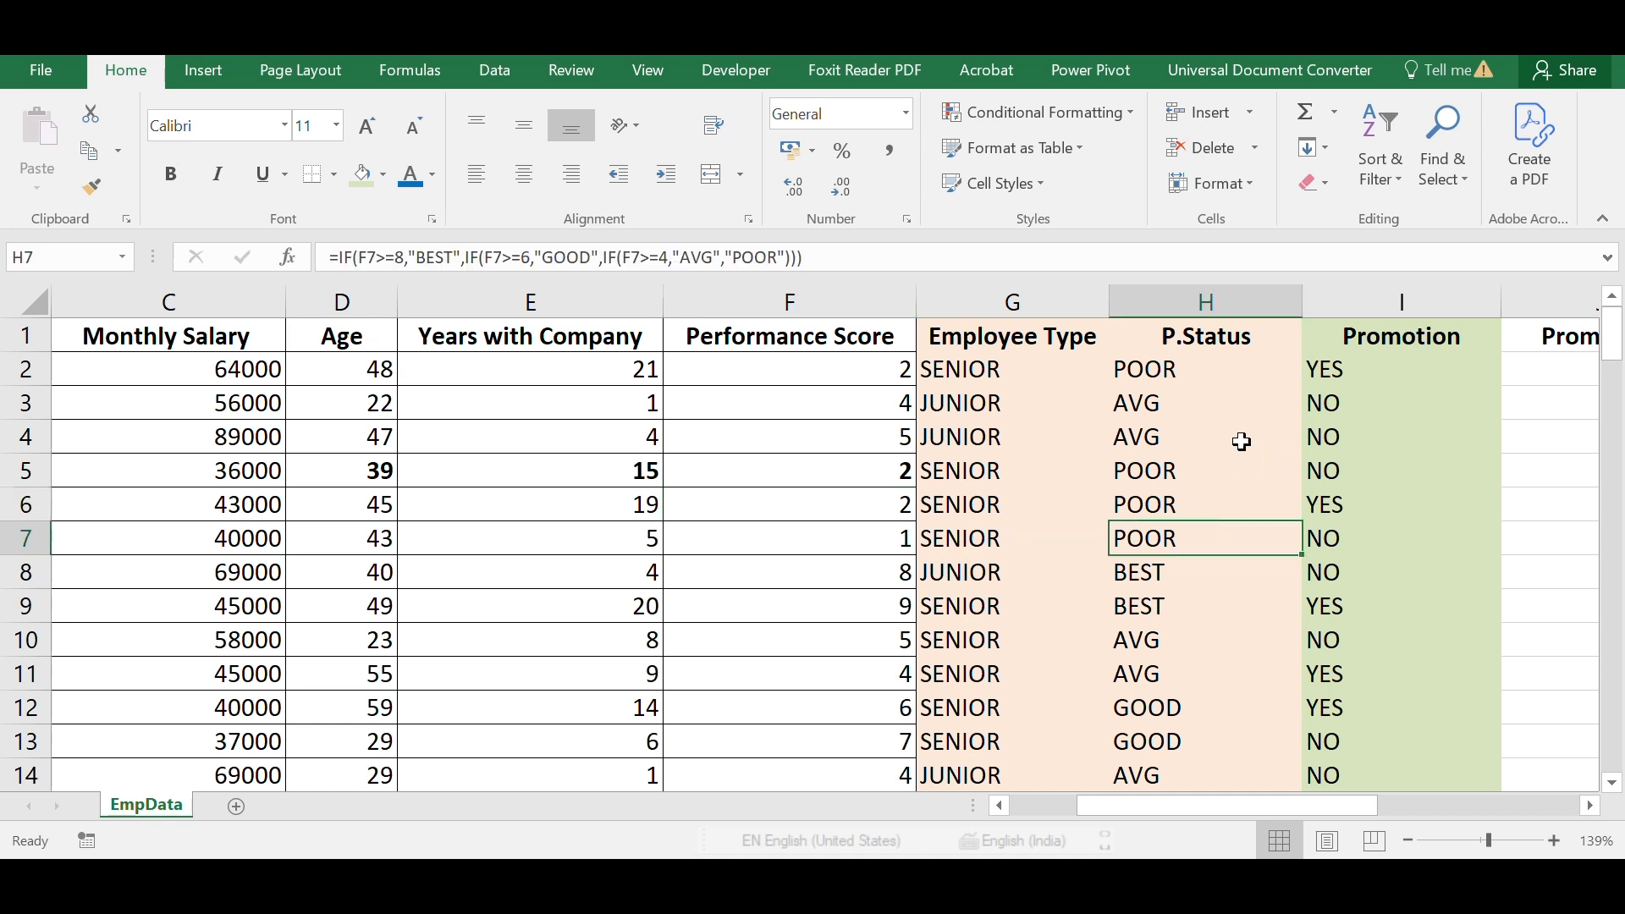
Shade the P.Status column H with a light blue fill.
{"action": "left_click_drag", "start_coordinate": [1165, 800], "coordinate": [1197, 800]}
{"action": "left_click", "coordinate": [1371, 401]}
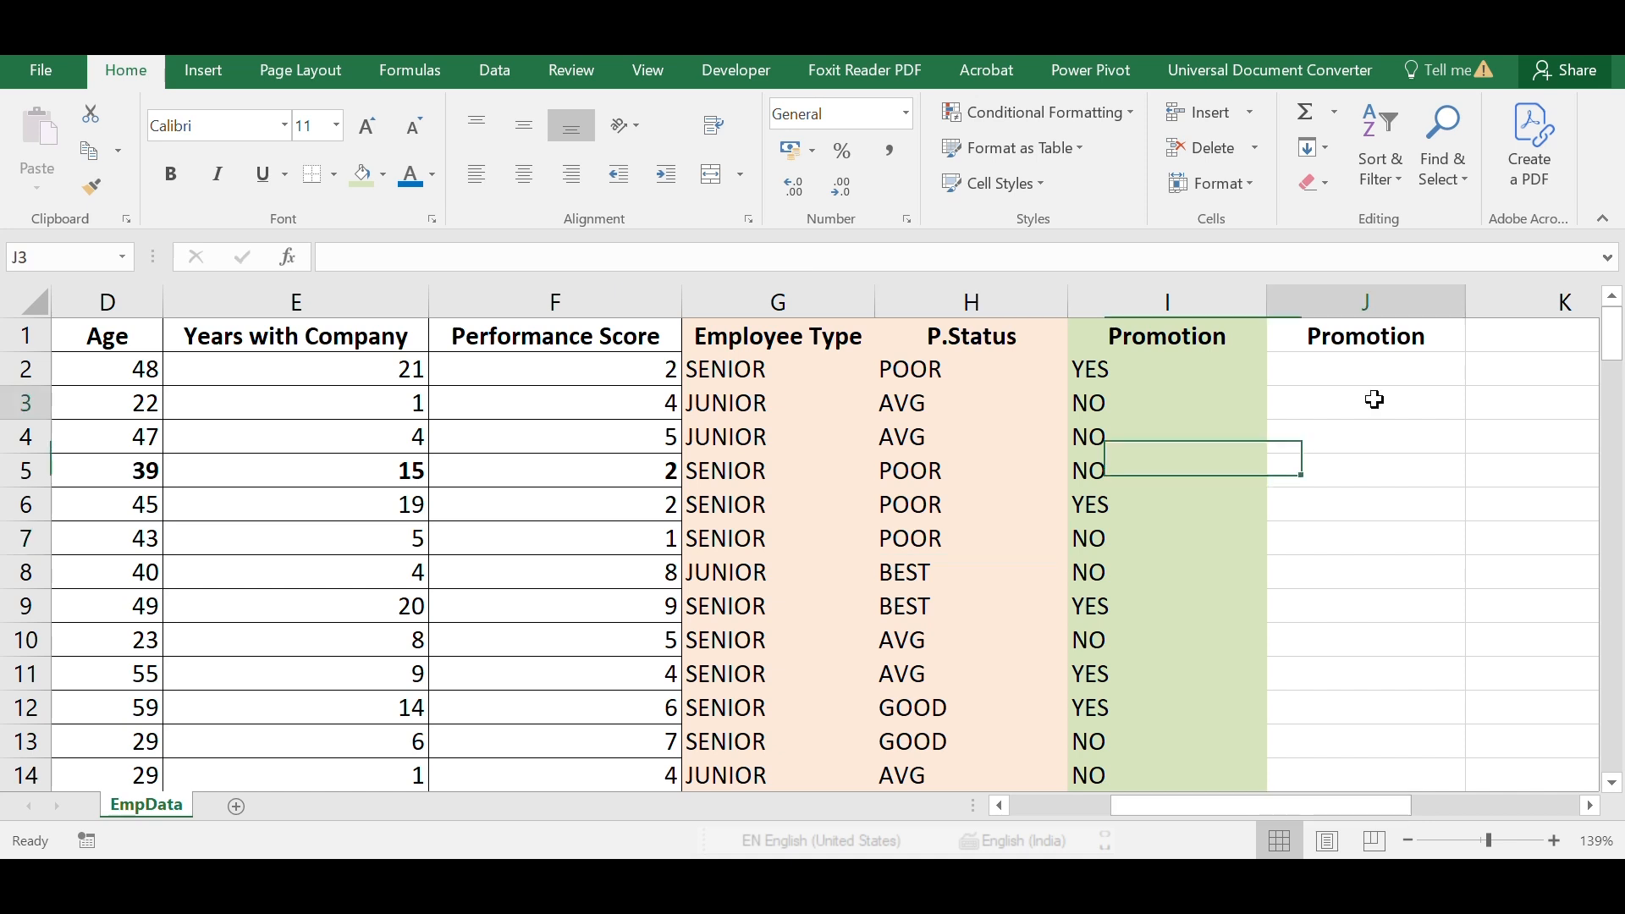
{"action": "left_click", "coordinate": [972, 302]}
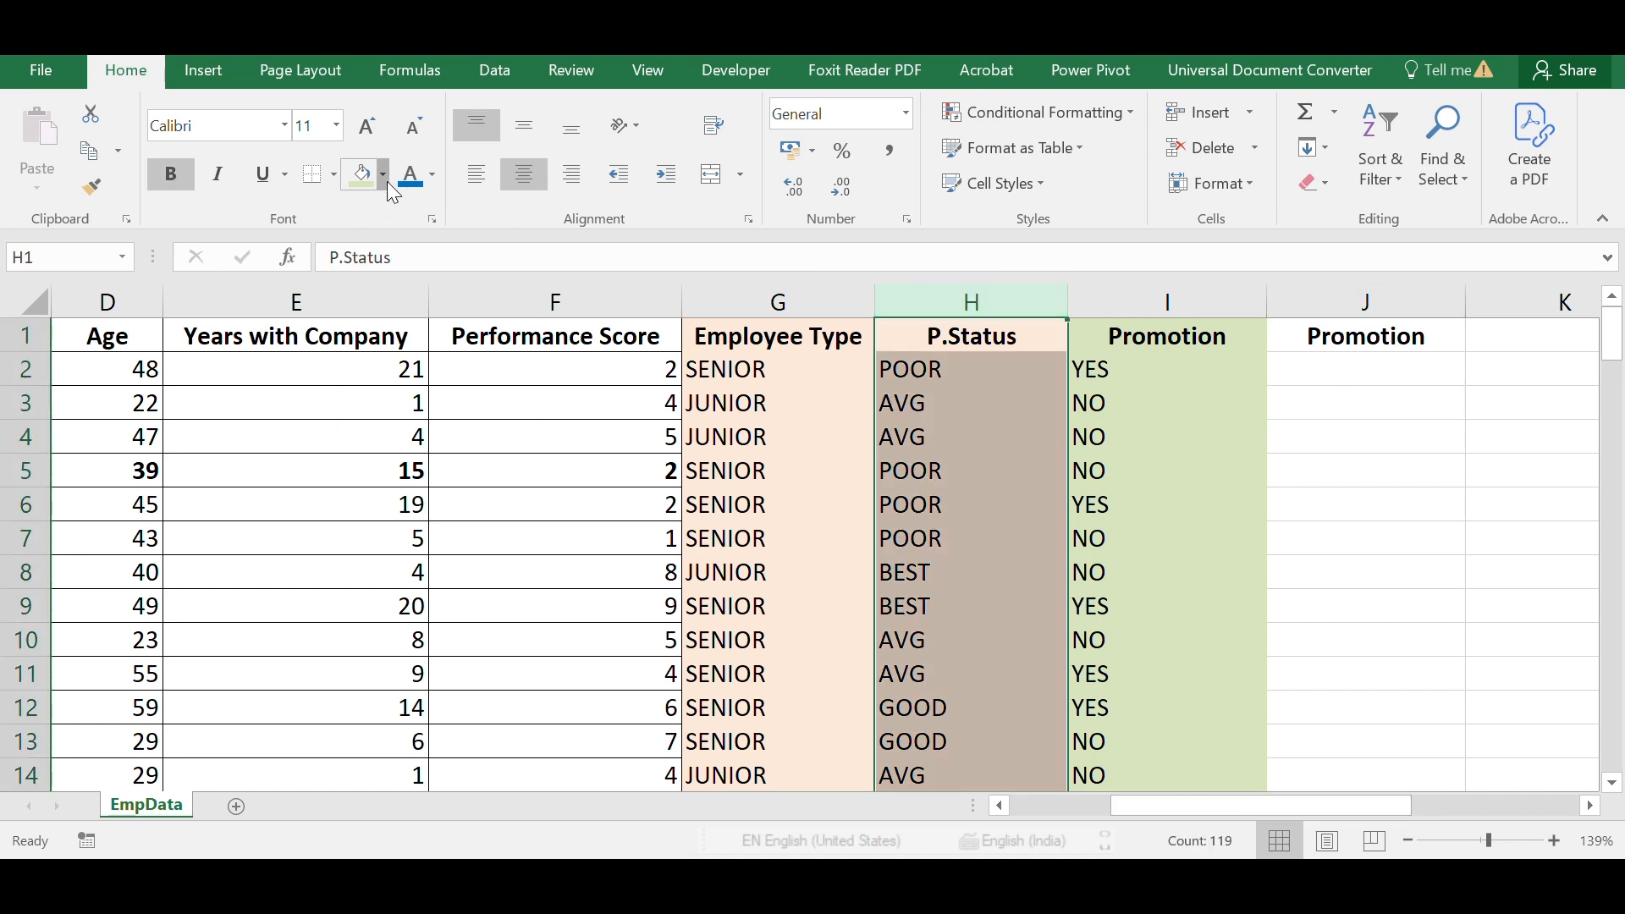
{"action": "left_click", "coordinate": [386, 179]}
{"action": "left_click", "coordinate": [515, 291]}
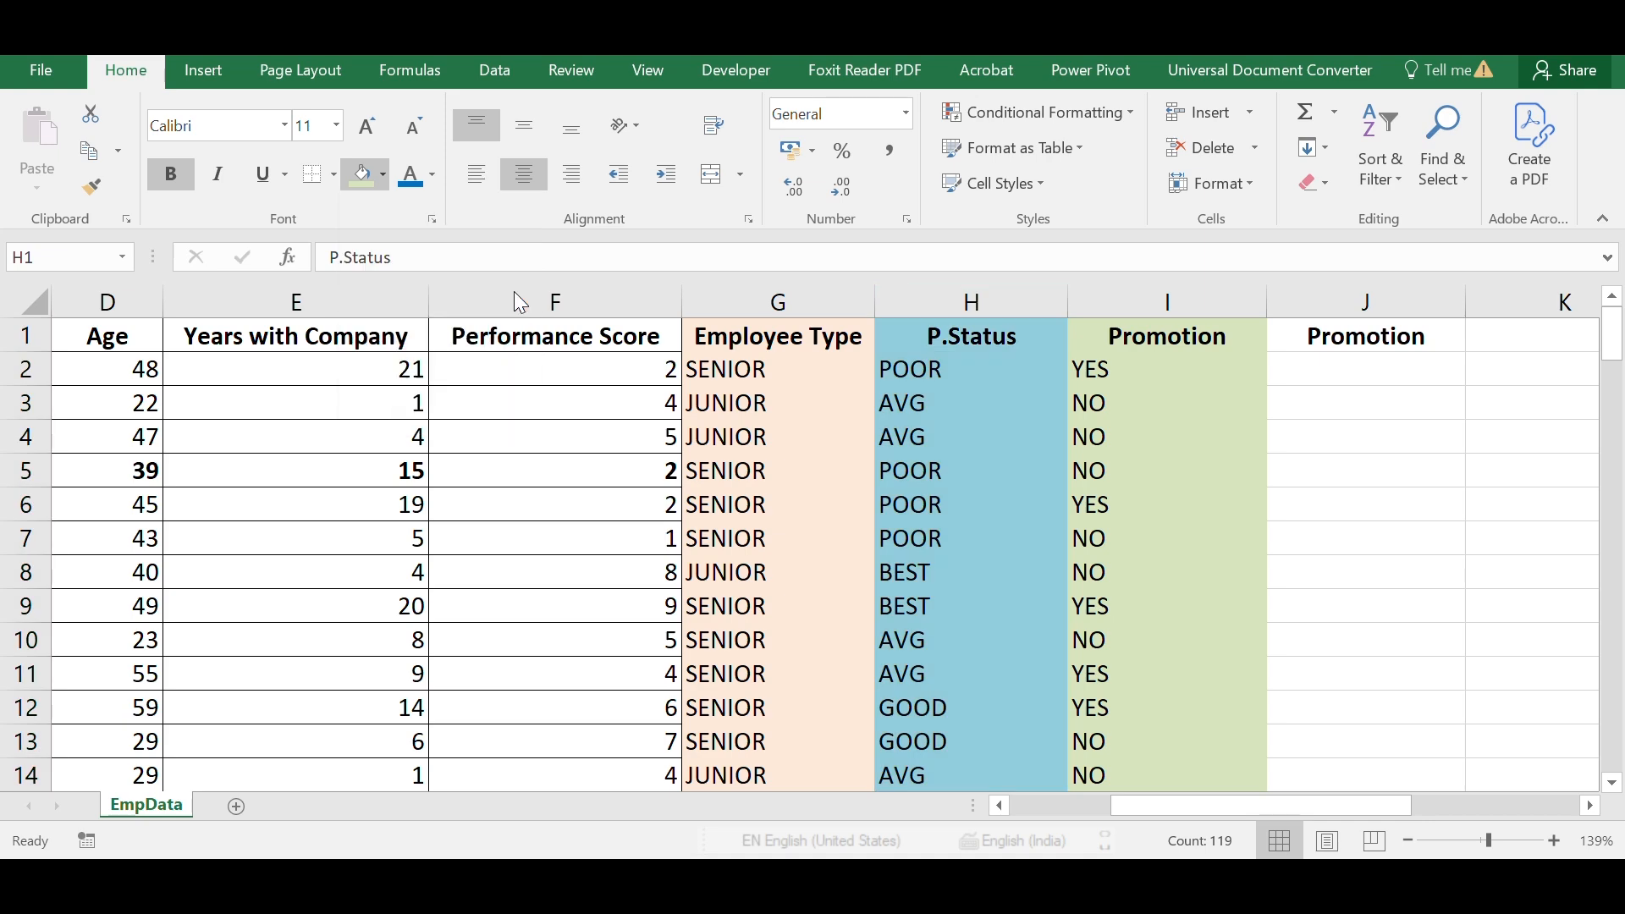
Review the Age and Emp Tenure conditions in the Promotion : Yes criteria table.
{"action": "left_click", "coordinate": [1288, 368]}
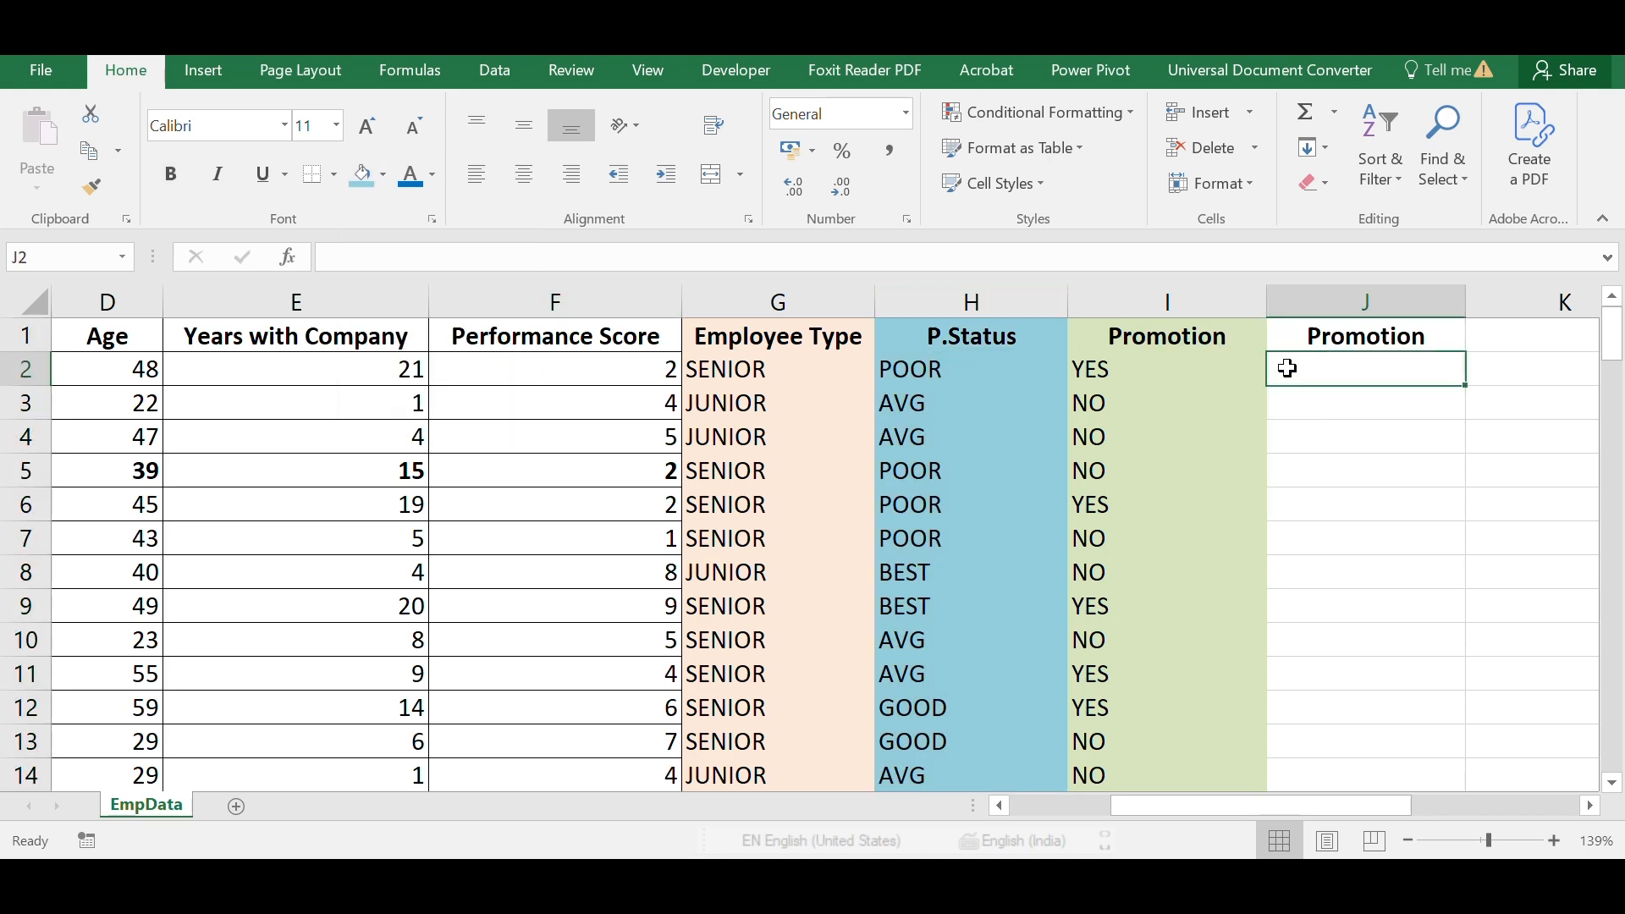
{"action": "left_click_drag", "start_coordinate": [1232, 804], "coordinate": [1403, 776]}
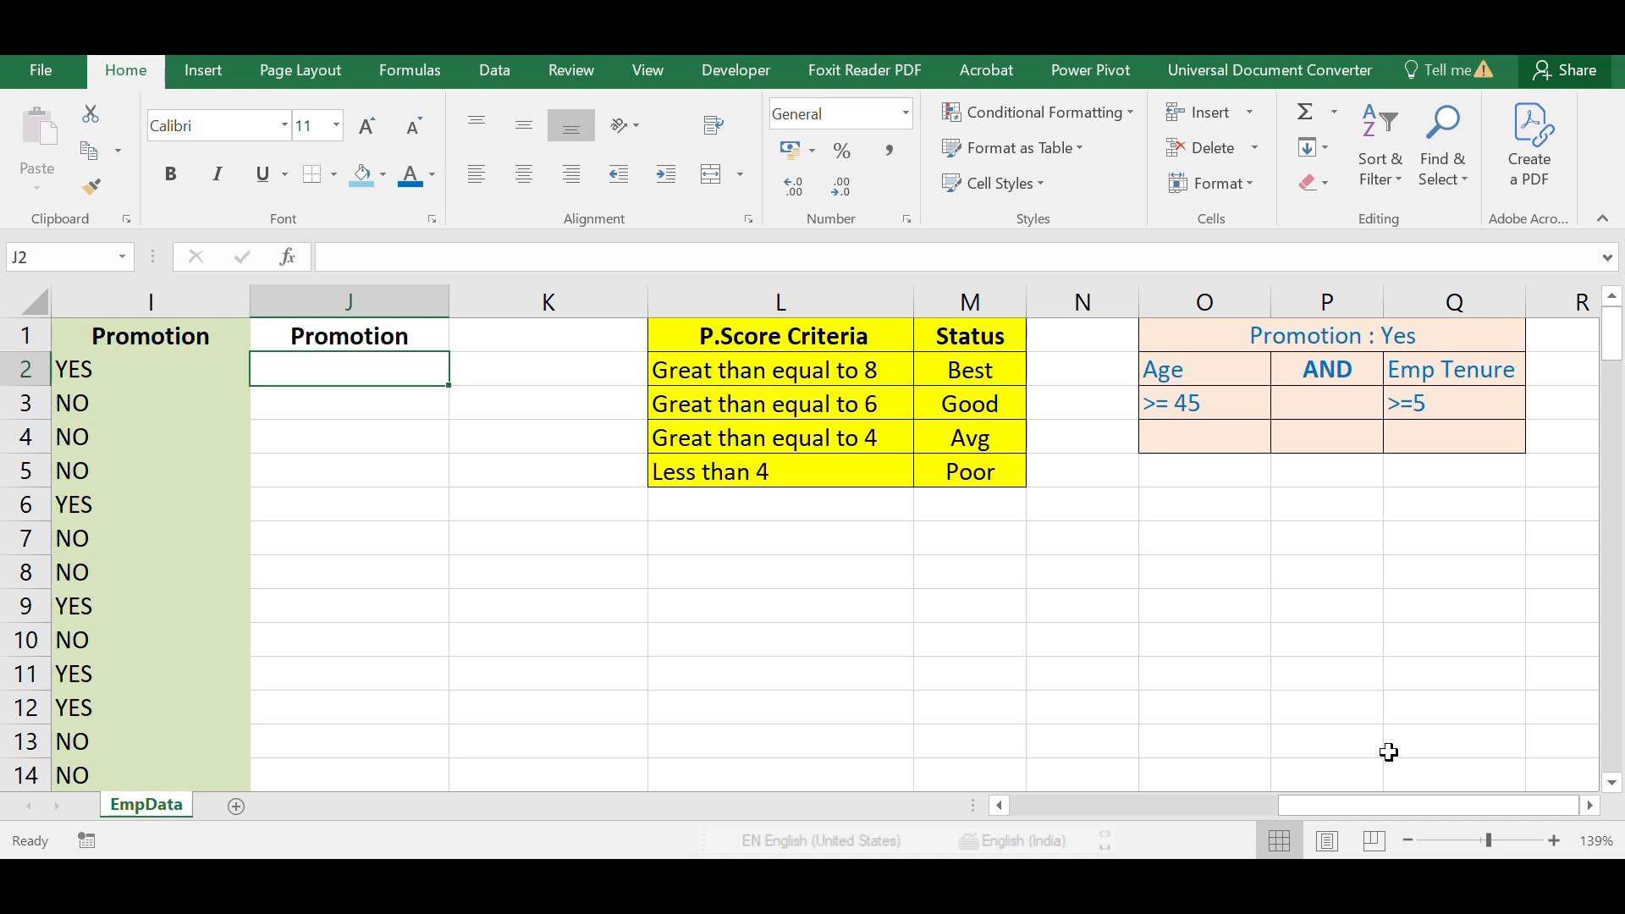
{"action": "left_click_drag", "start_coordinate": [1219, 357], "coordinate": [1206, 400]}
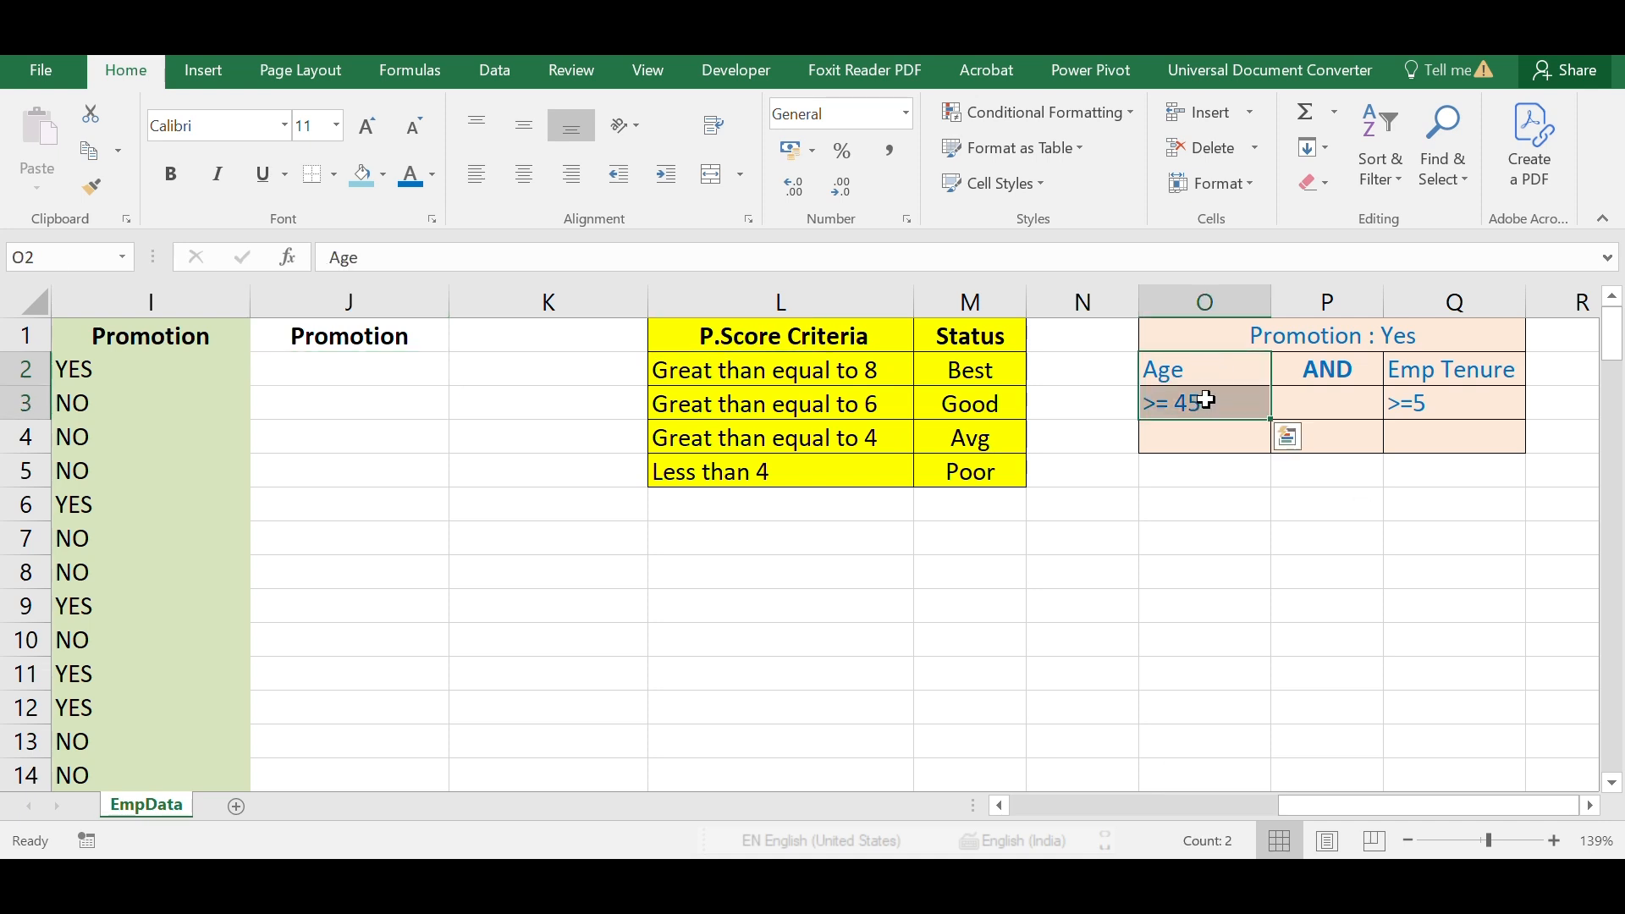
{"action": "left_click_drag", "start_coordinate": [1409, 370], "coordinate": [1419, 408]}
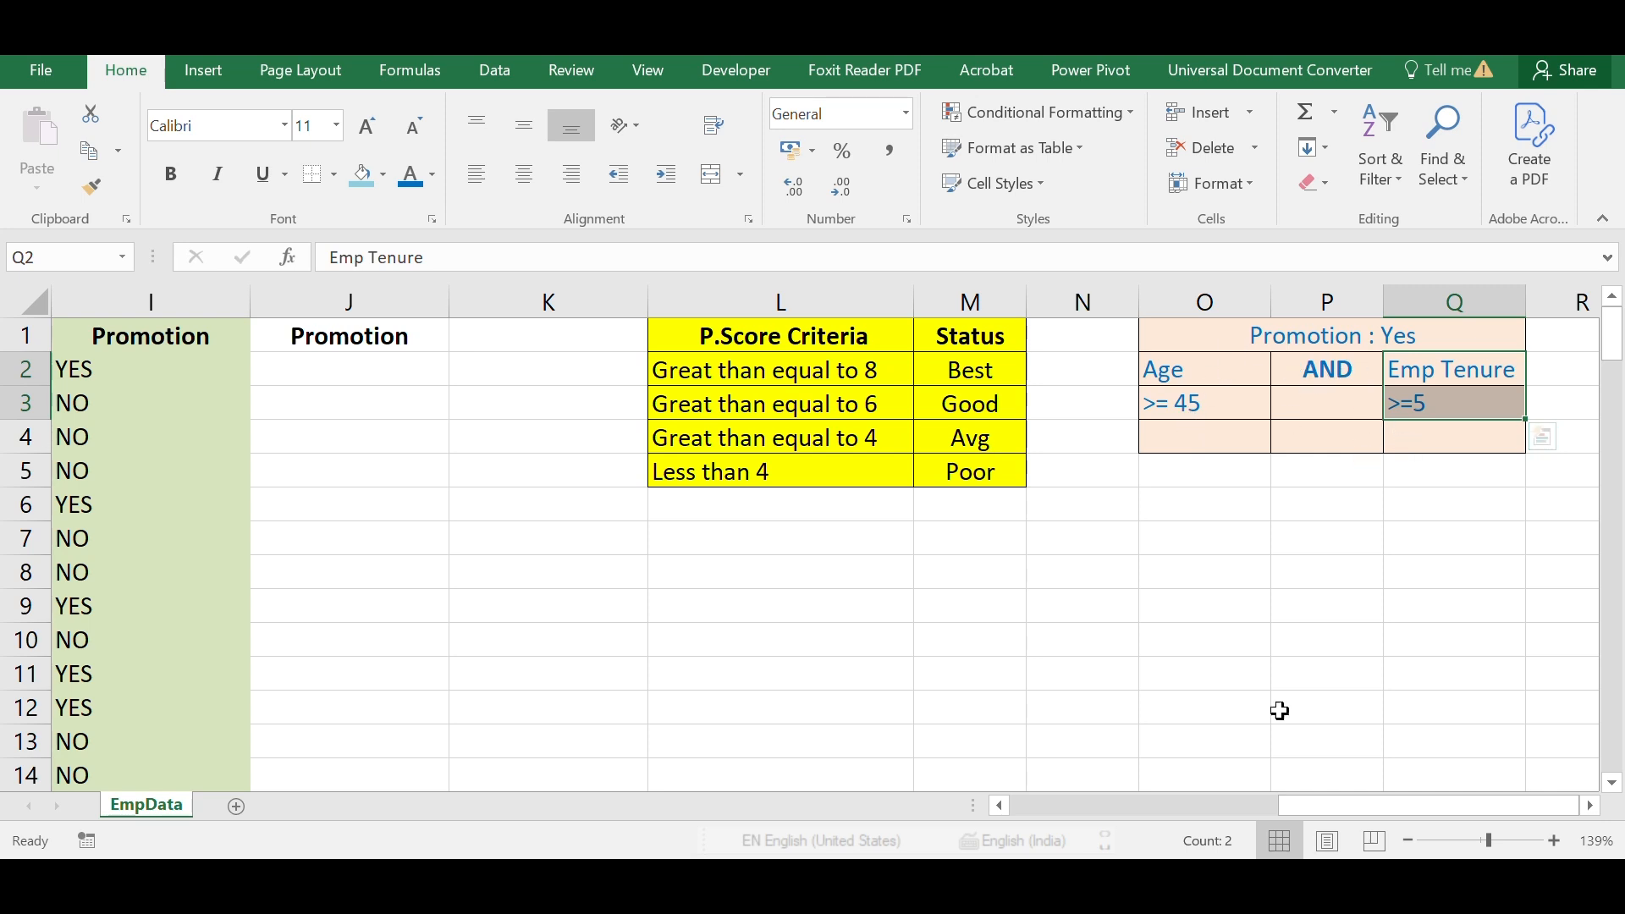
{"action": "left_click_drag", "start_coordinate": [1383, 800], "coordinate": [1253, 823]}
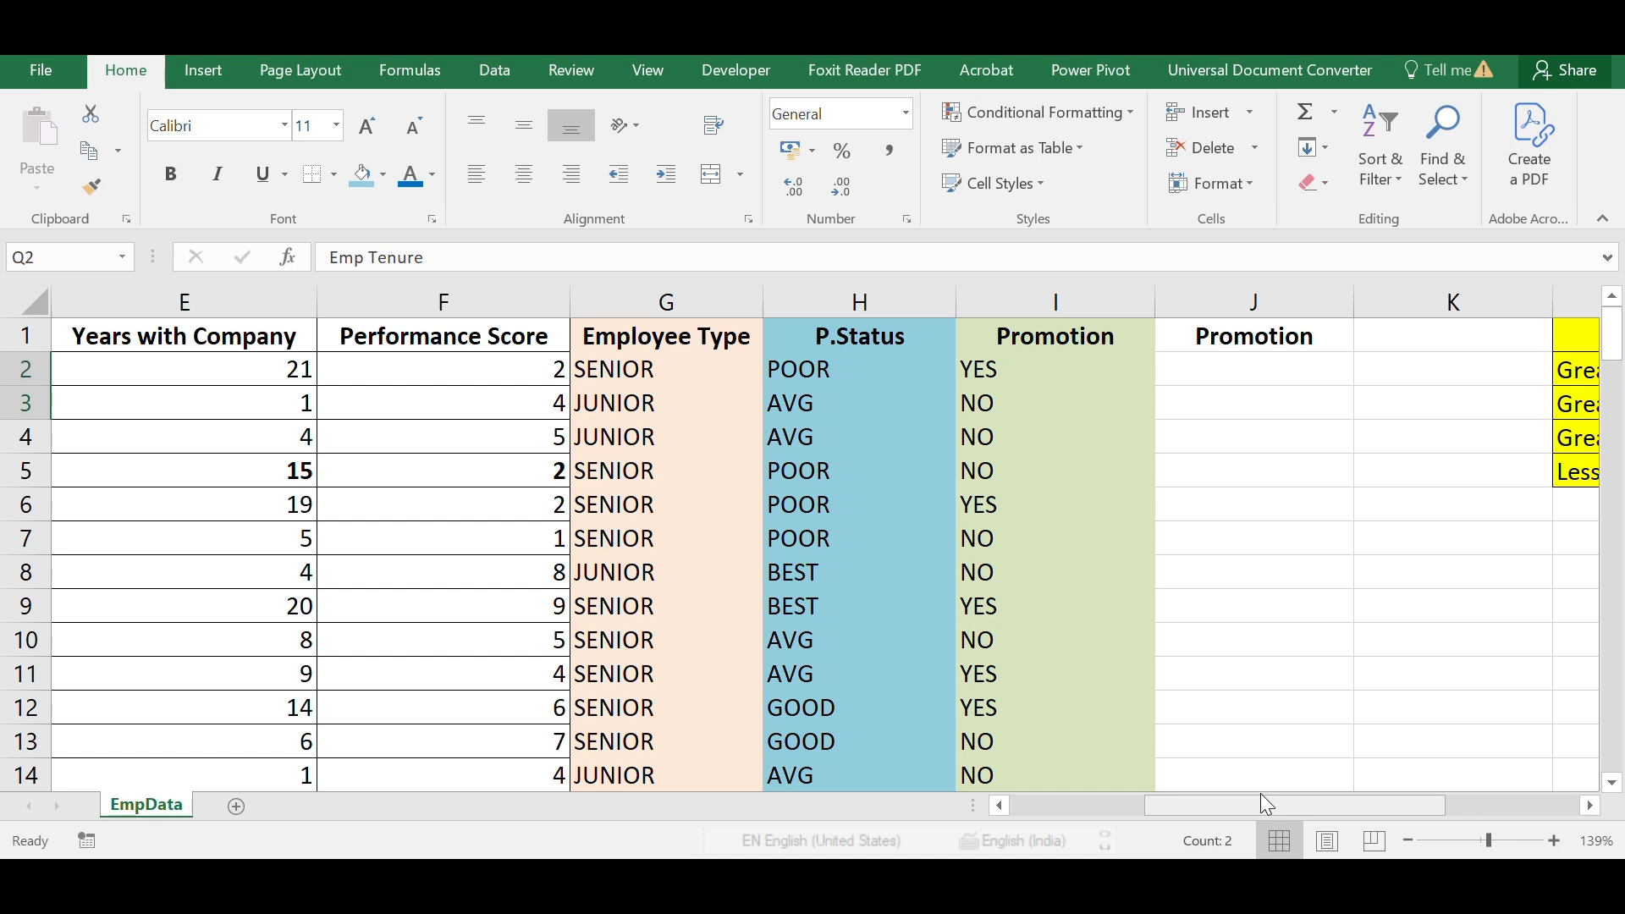
Shade the second Promotion column J with a light purple fill.
{"action": "left_click", "coordinate": [1253, 301]}
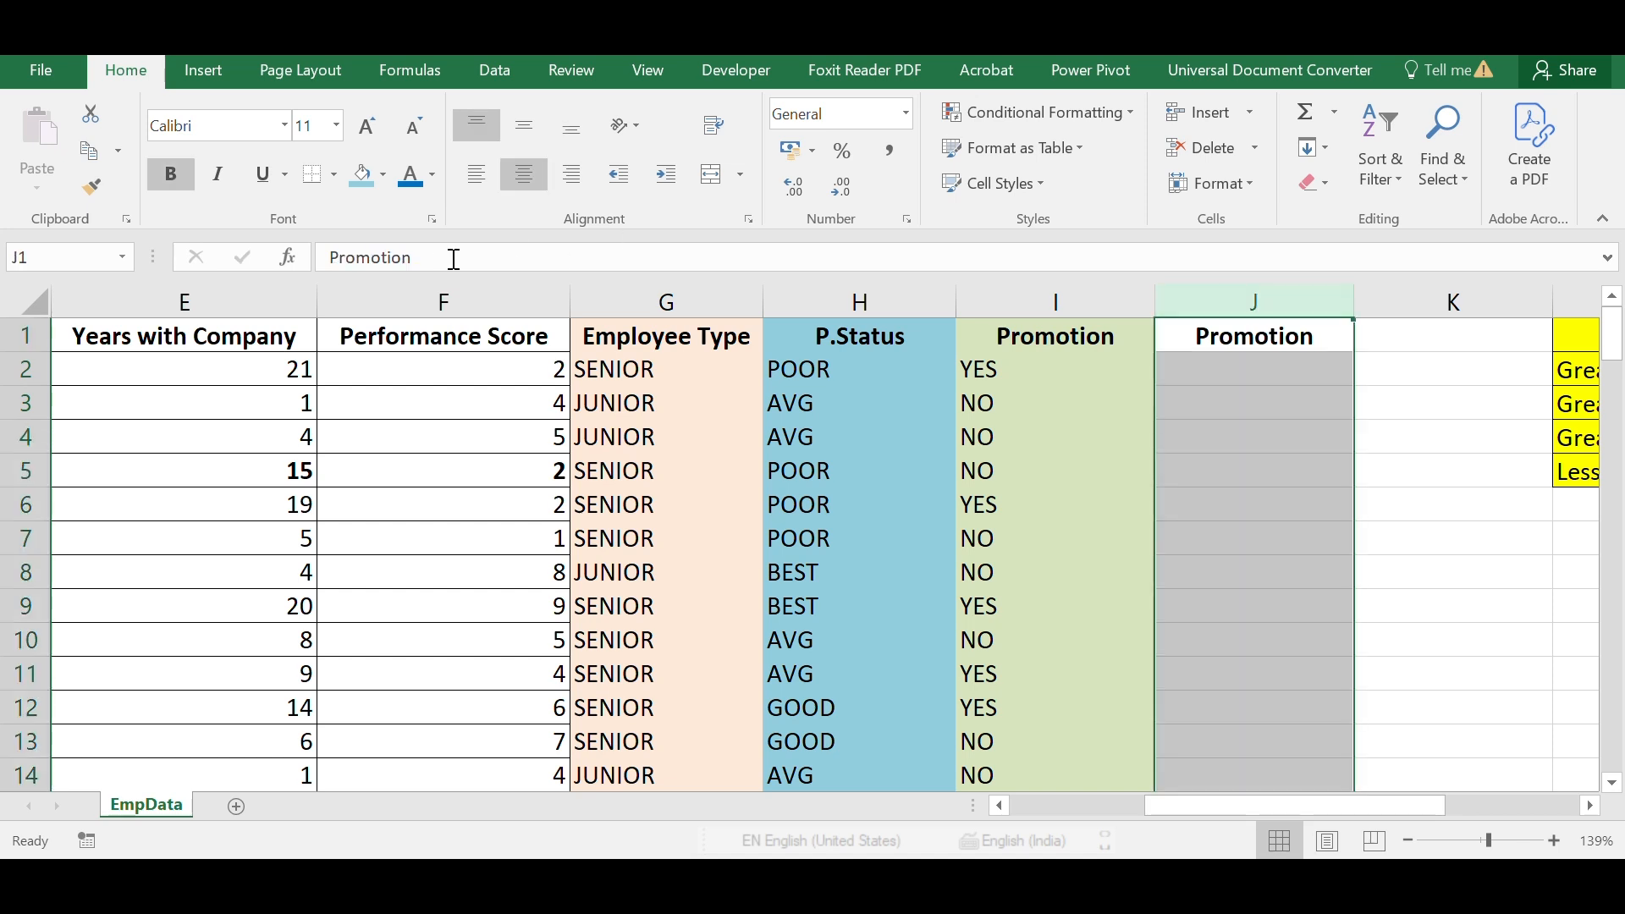
{"action": "left_click", "coordinate": [384, 178]}
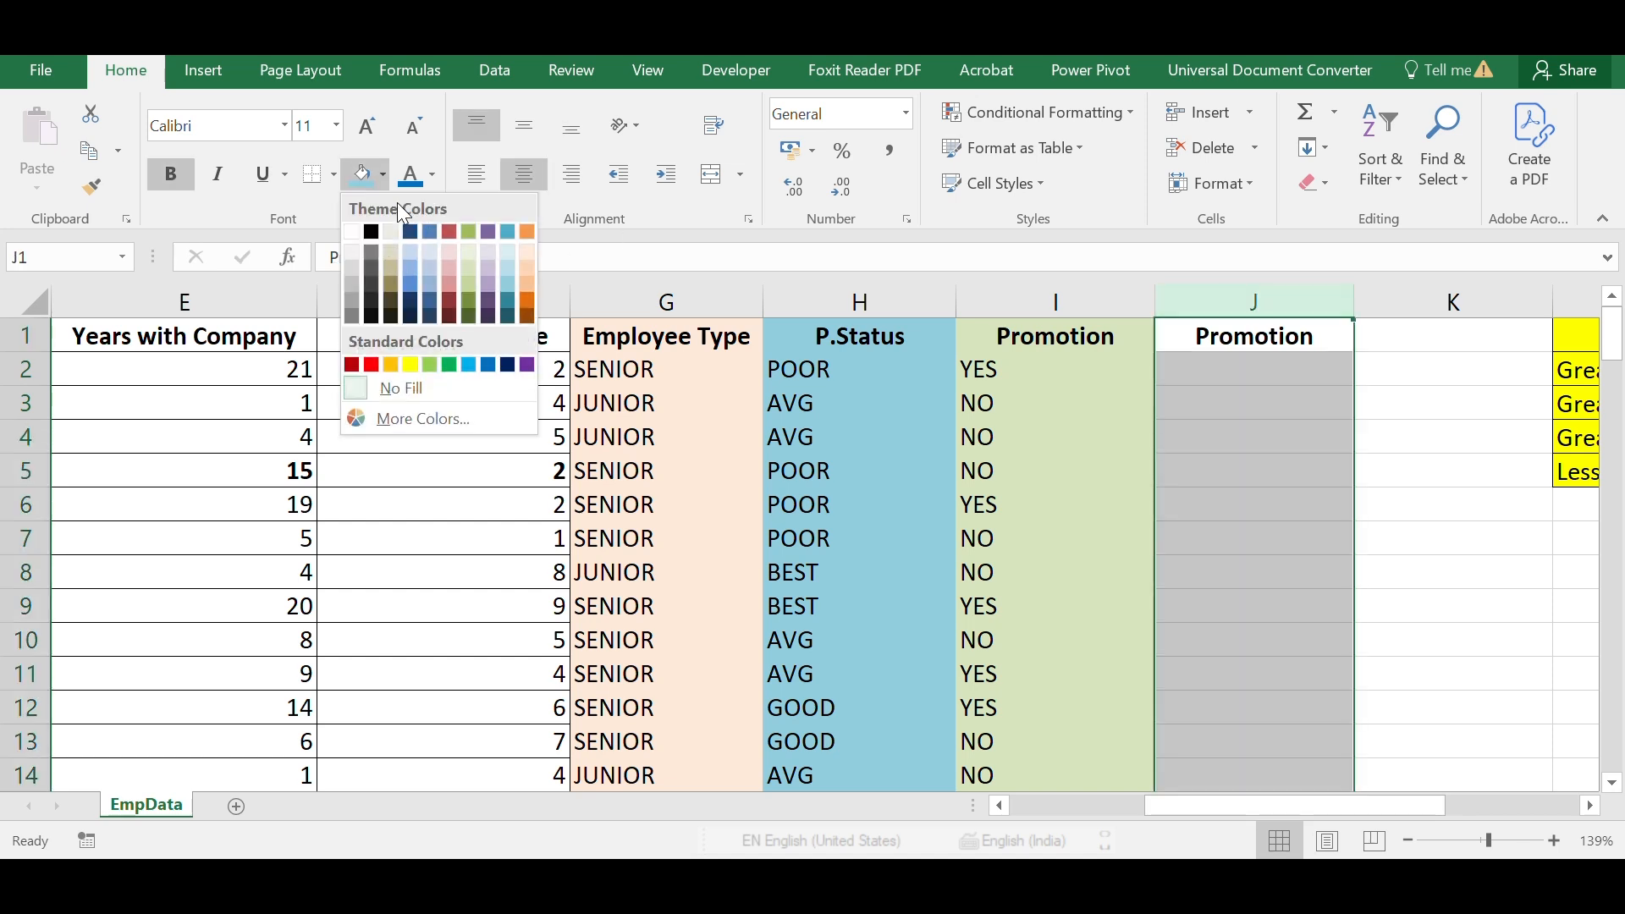
{"action": "left_click", "coordinate": [486, 267]}
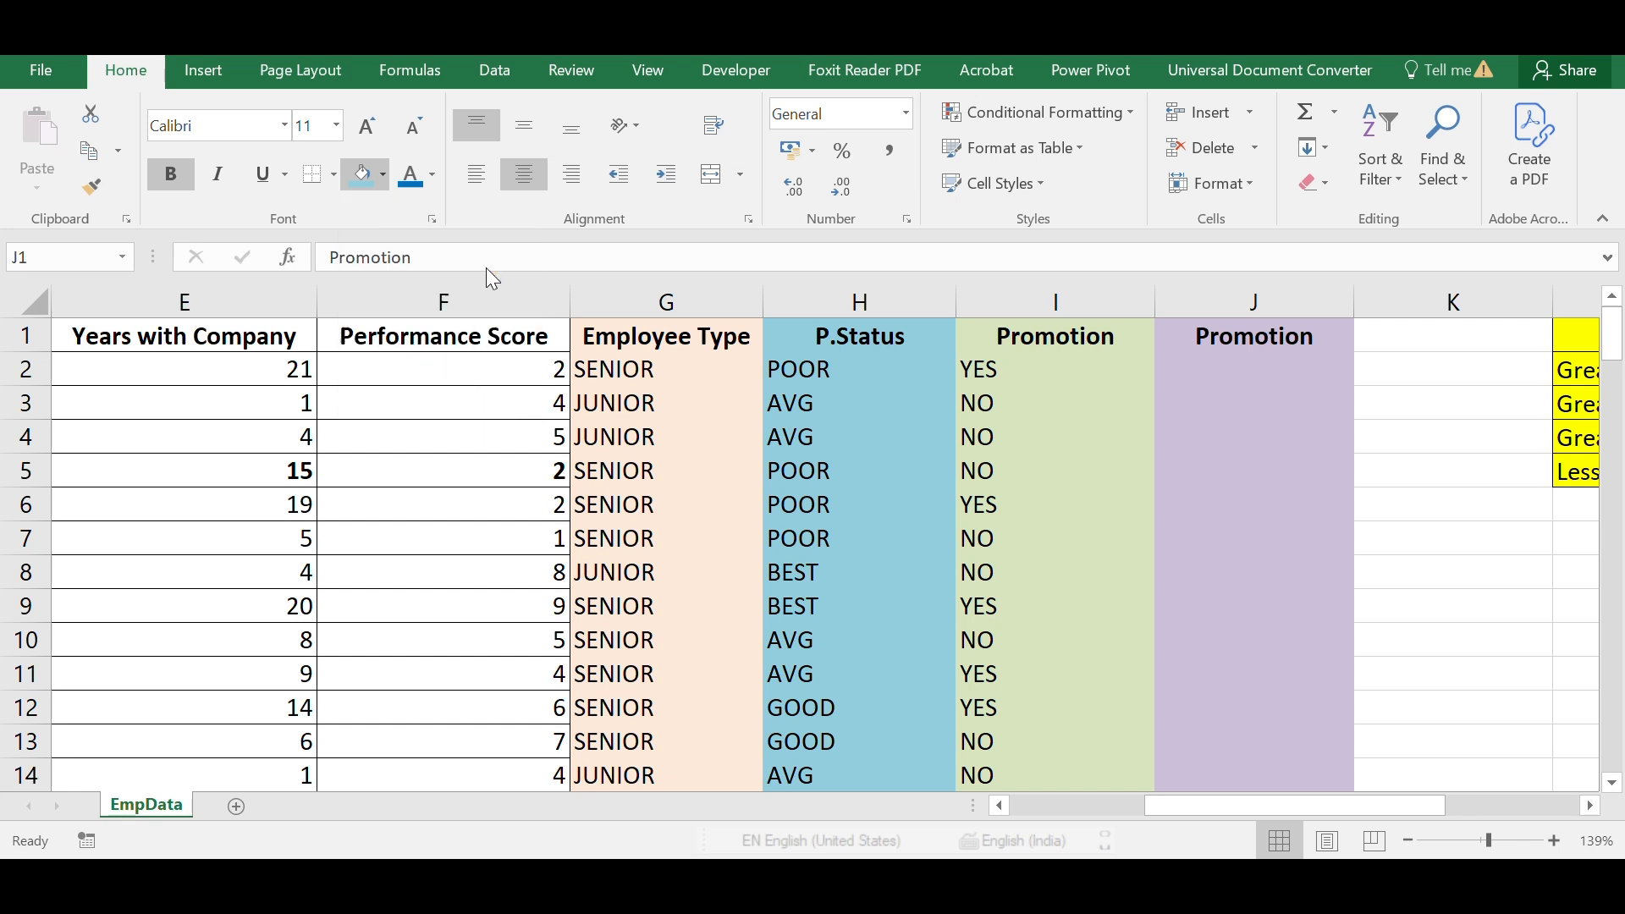
{"action": "left_click", "coordinate": [1078, 407]}
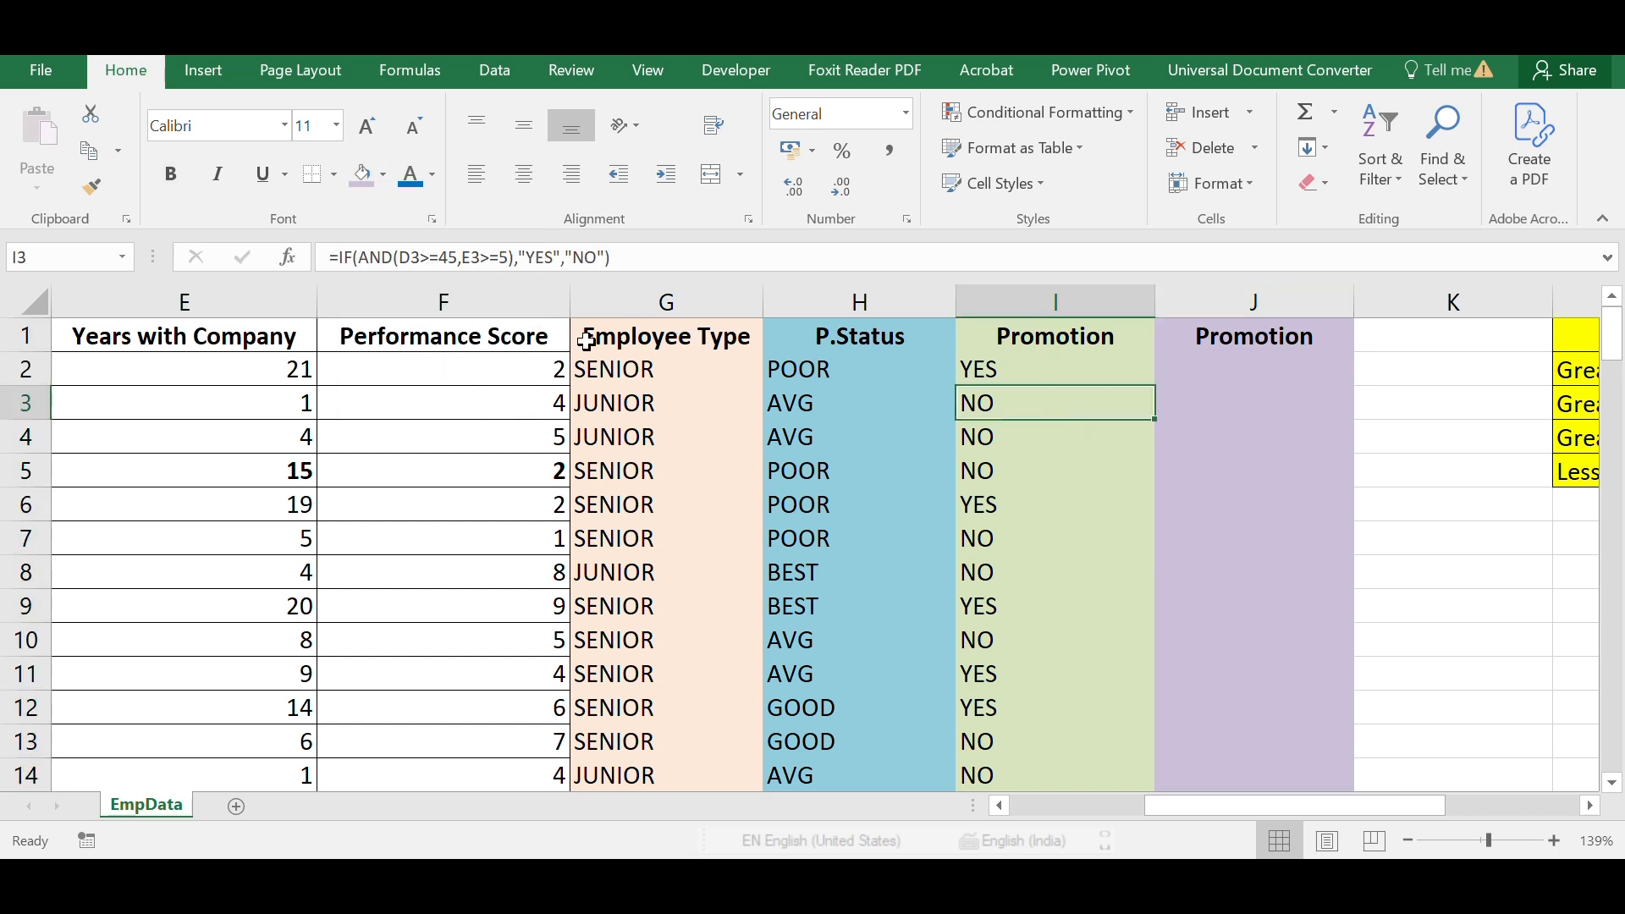
Fill the header cells G1:J1, from Employee Type through the second Promotion column, with red.
{"action": "left_click_drag", "start_coordinate": [581, 334], "coordinate": [1205, 334]}
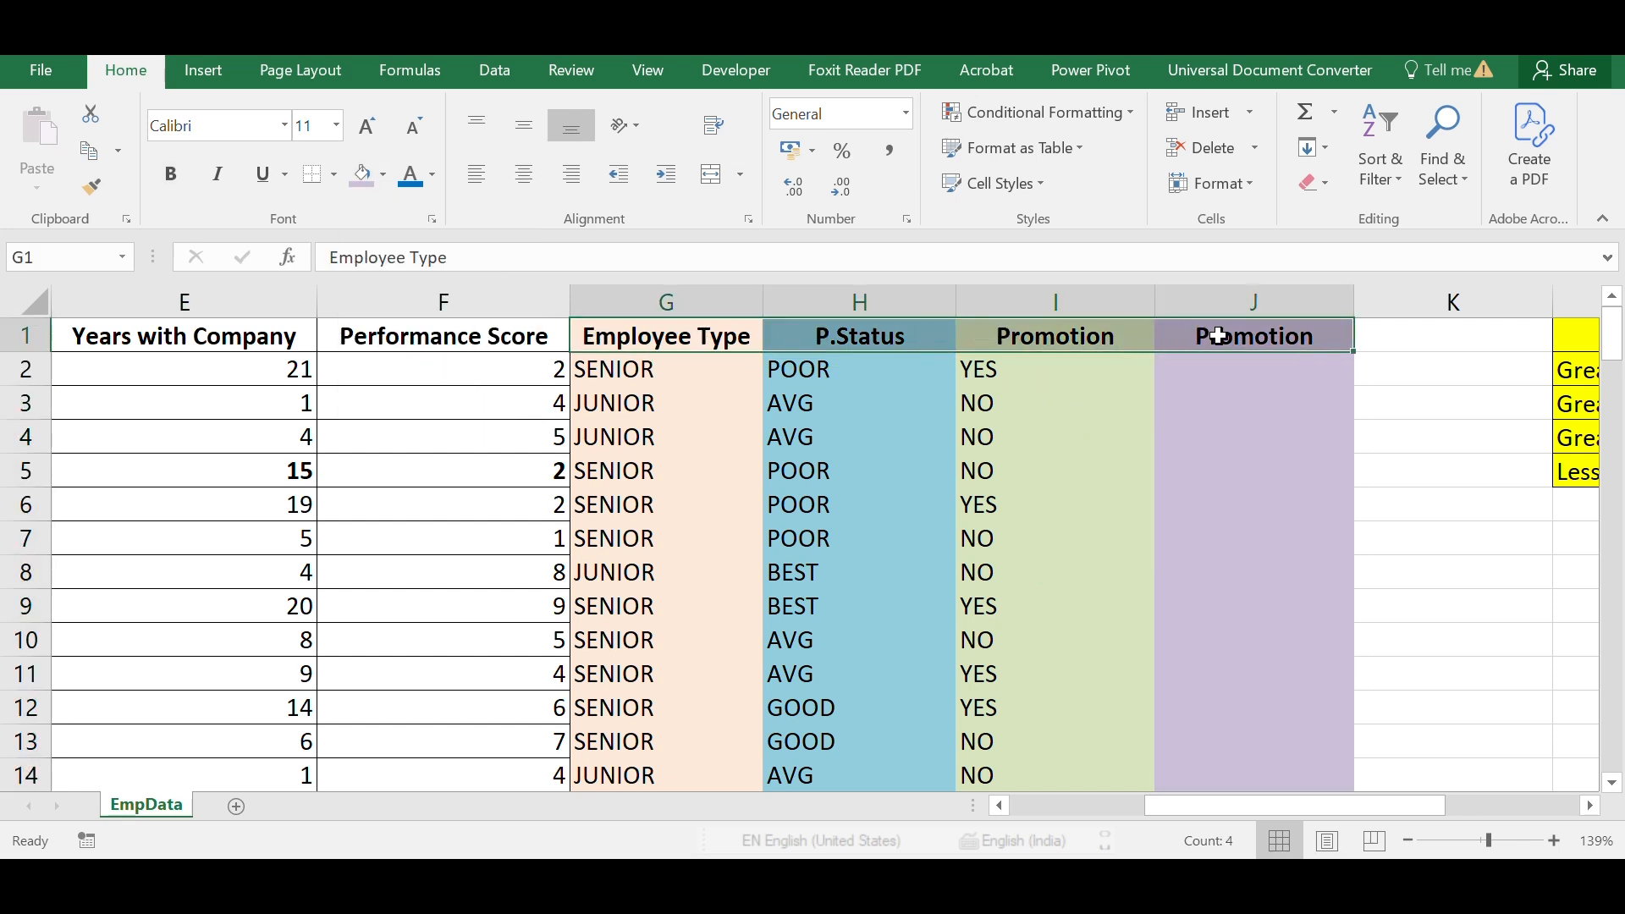
{"action": "left_click", "coordinate": [384, 174]}
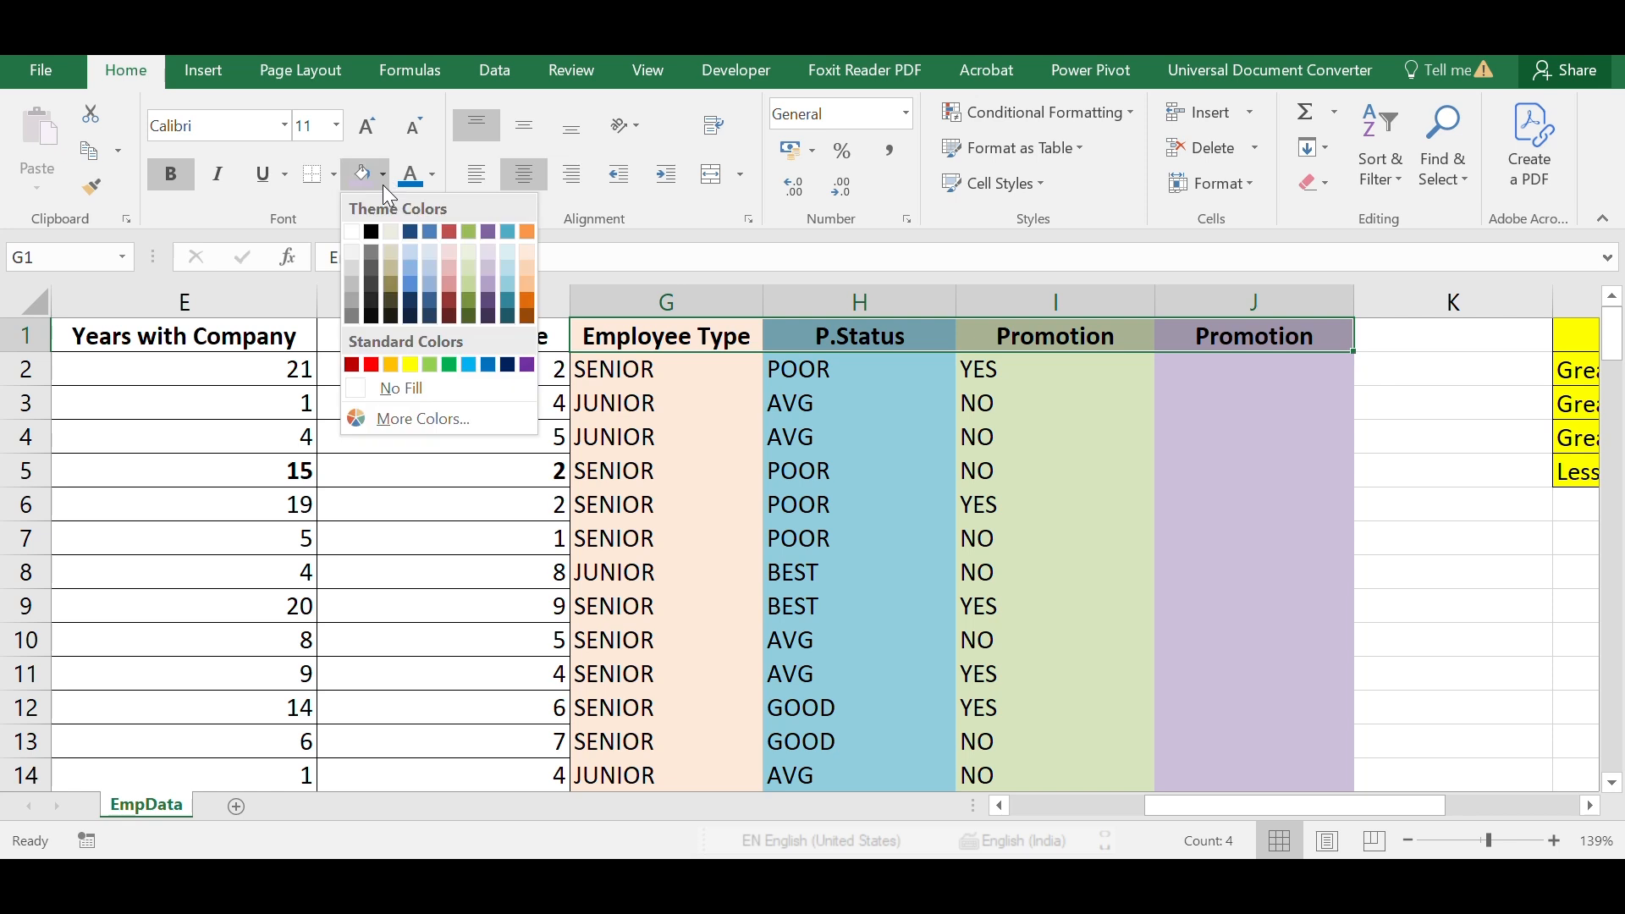
{"action": "left_click", "coordinate": [371, 365]}
{"action": "left_click", "coordinate": [1244, 373]}
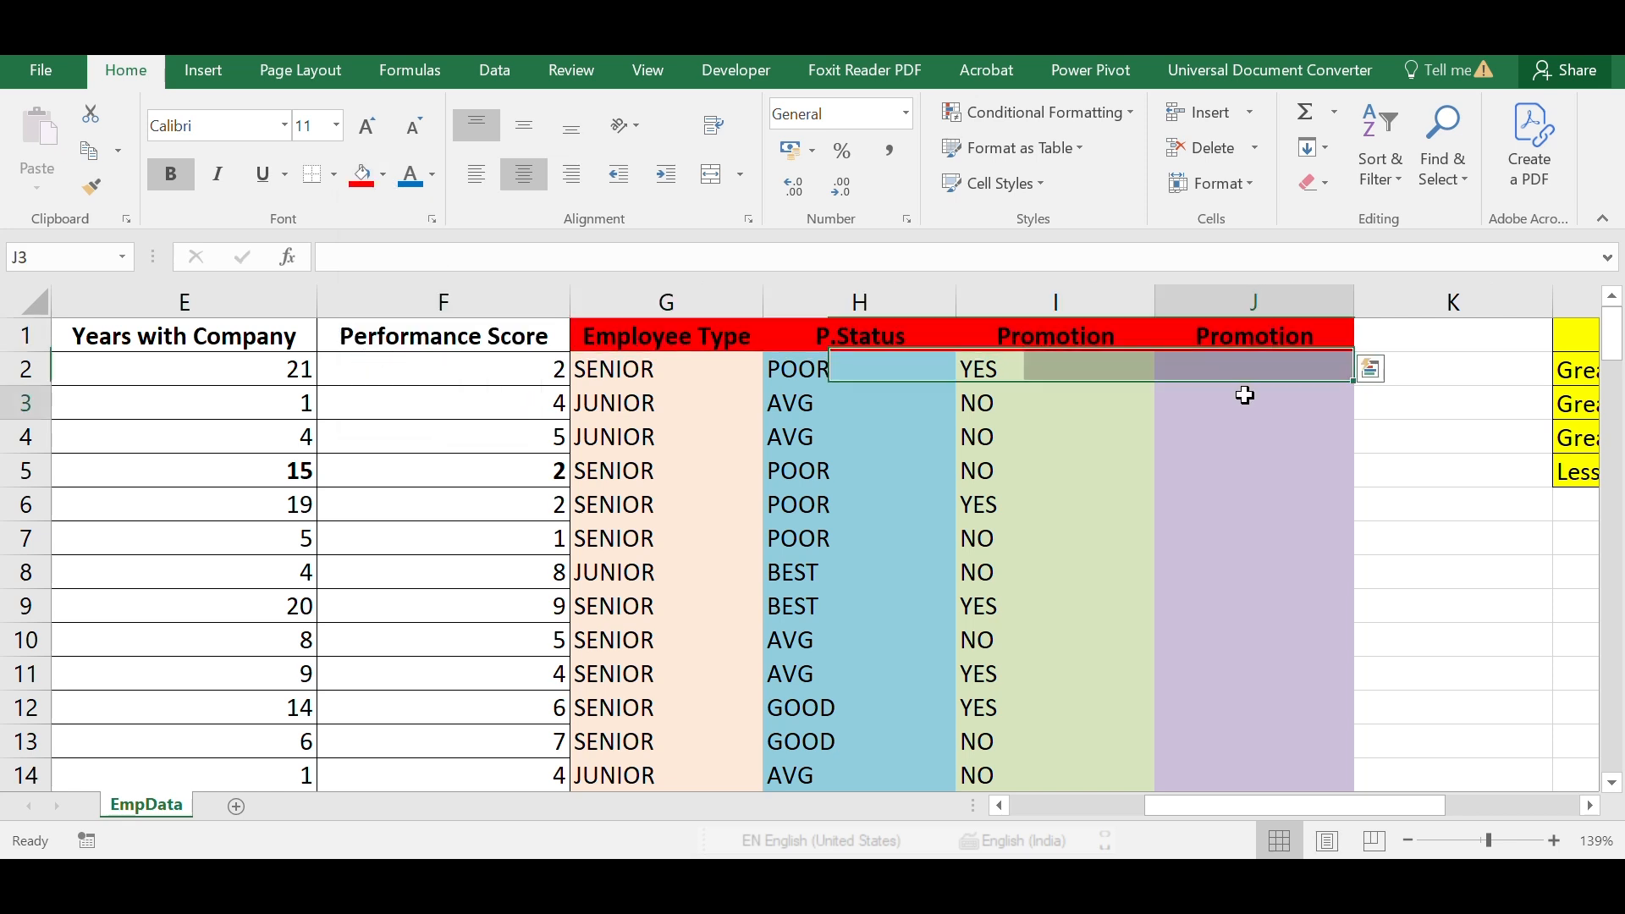
Apply All Borders to the Employee Type, P.Status and both Promotion columns, from the headers down through all filled rows.
{"action": "left_click", "coordinate": [617, 334]}
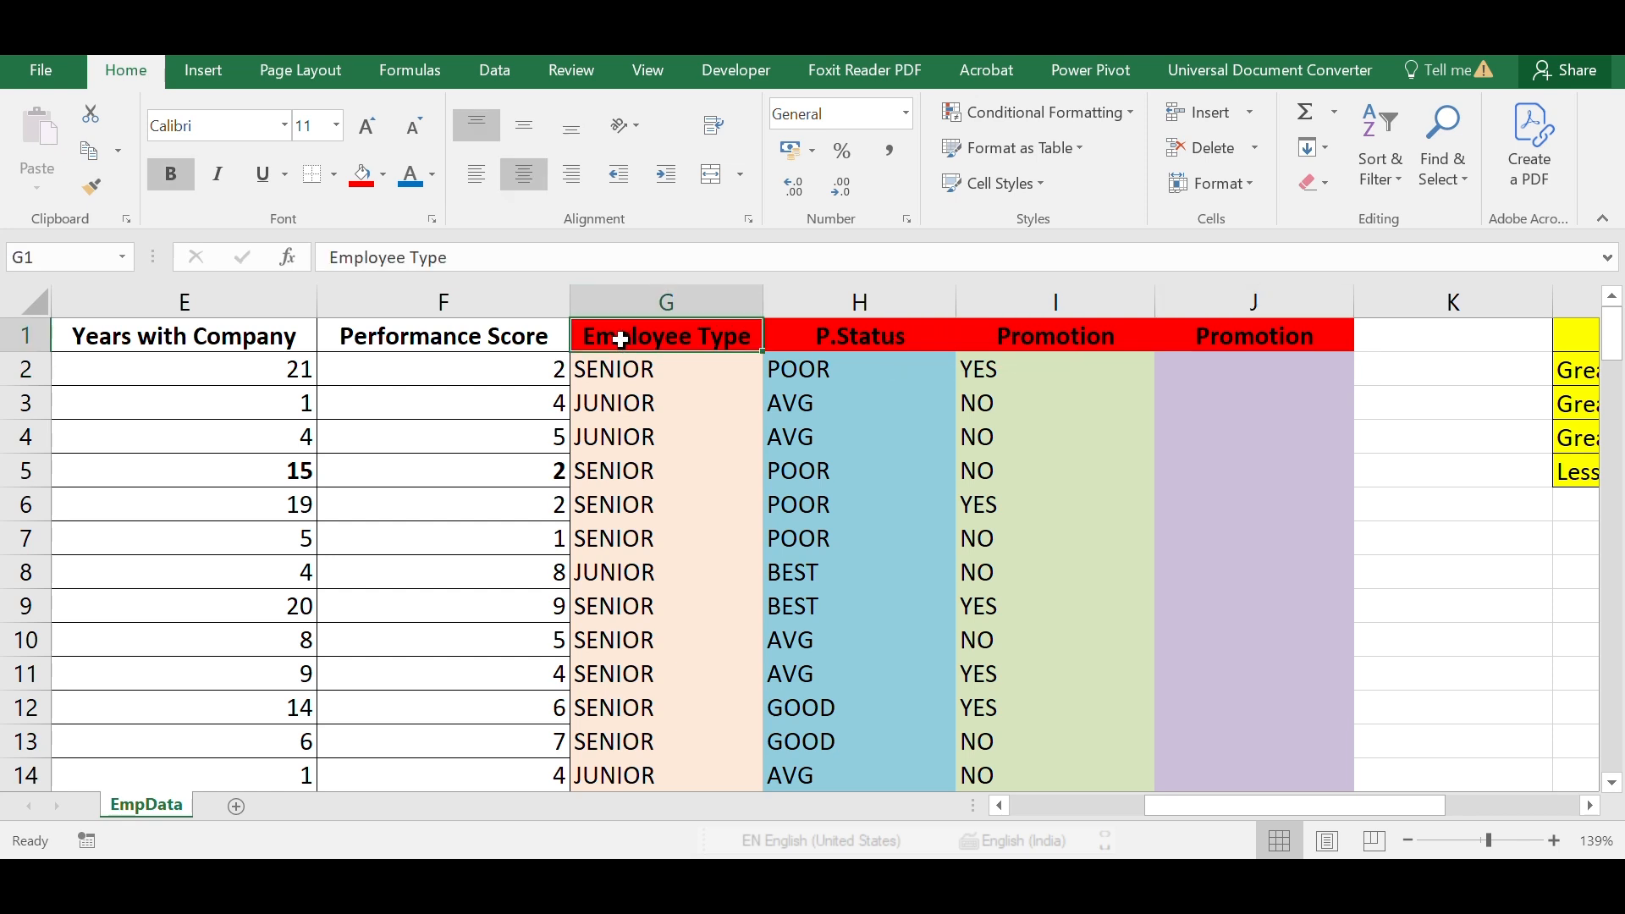
{"action": "key", "text": "ctrl+shift+Right"}
{"action": "key", "text": "ctrl+shift+Down"}
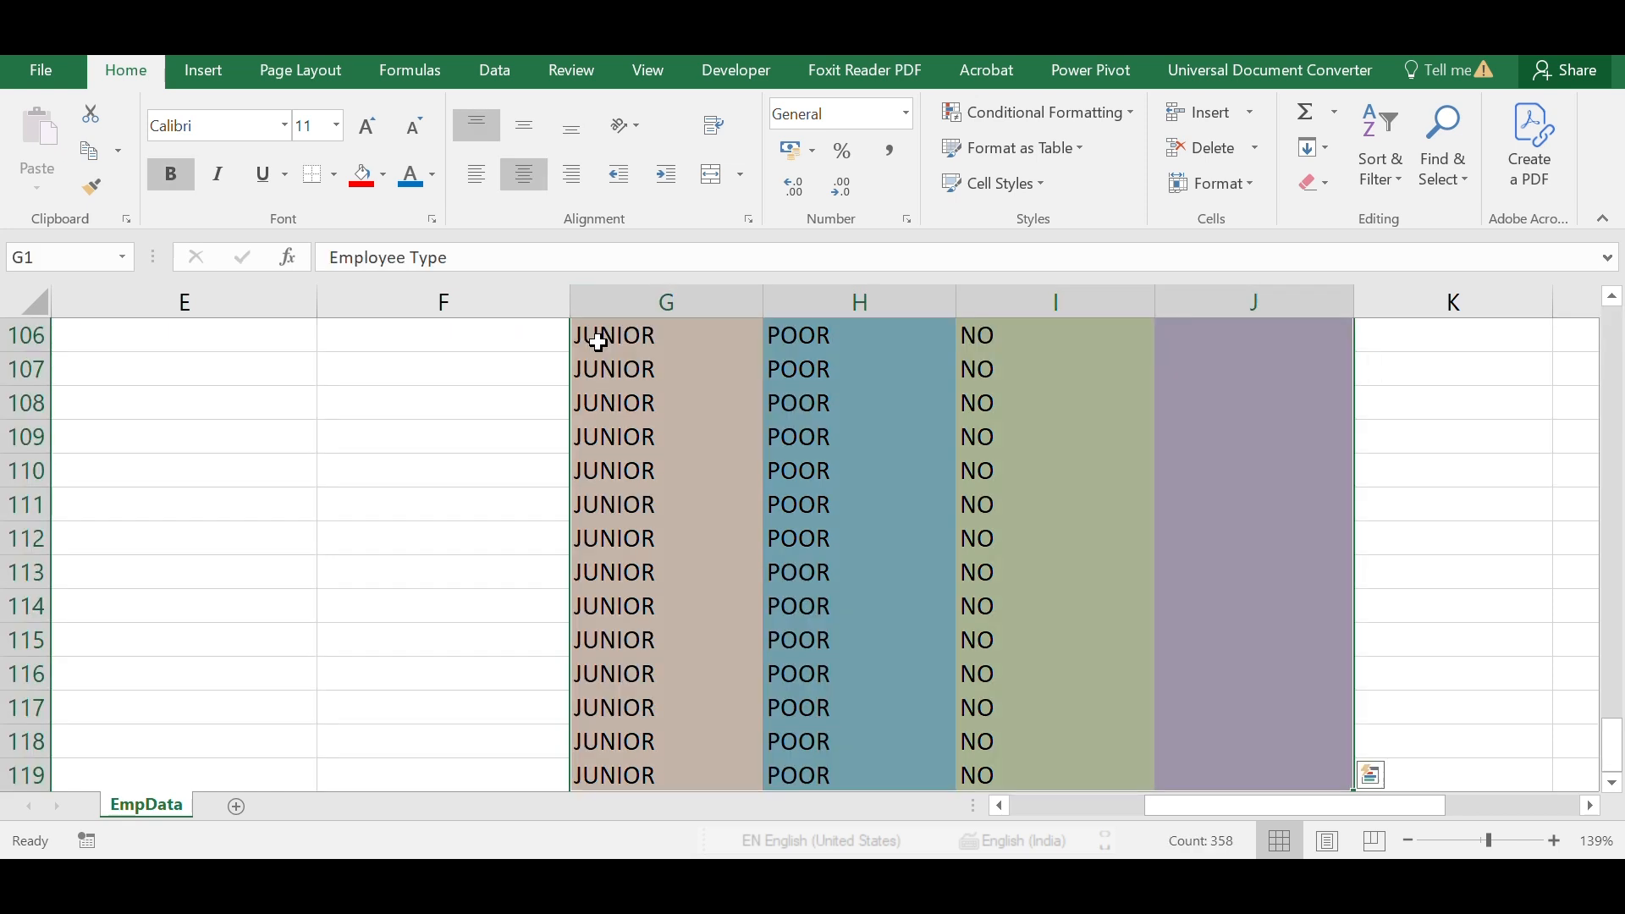
{"action": "left_click", "coordinate": [337, 185]}
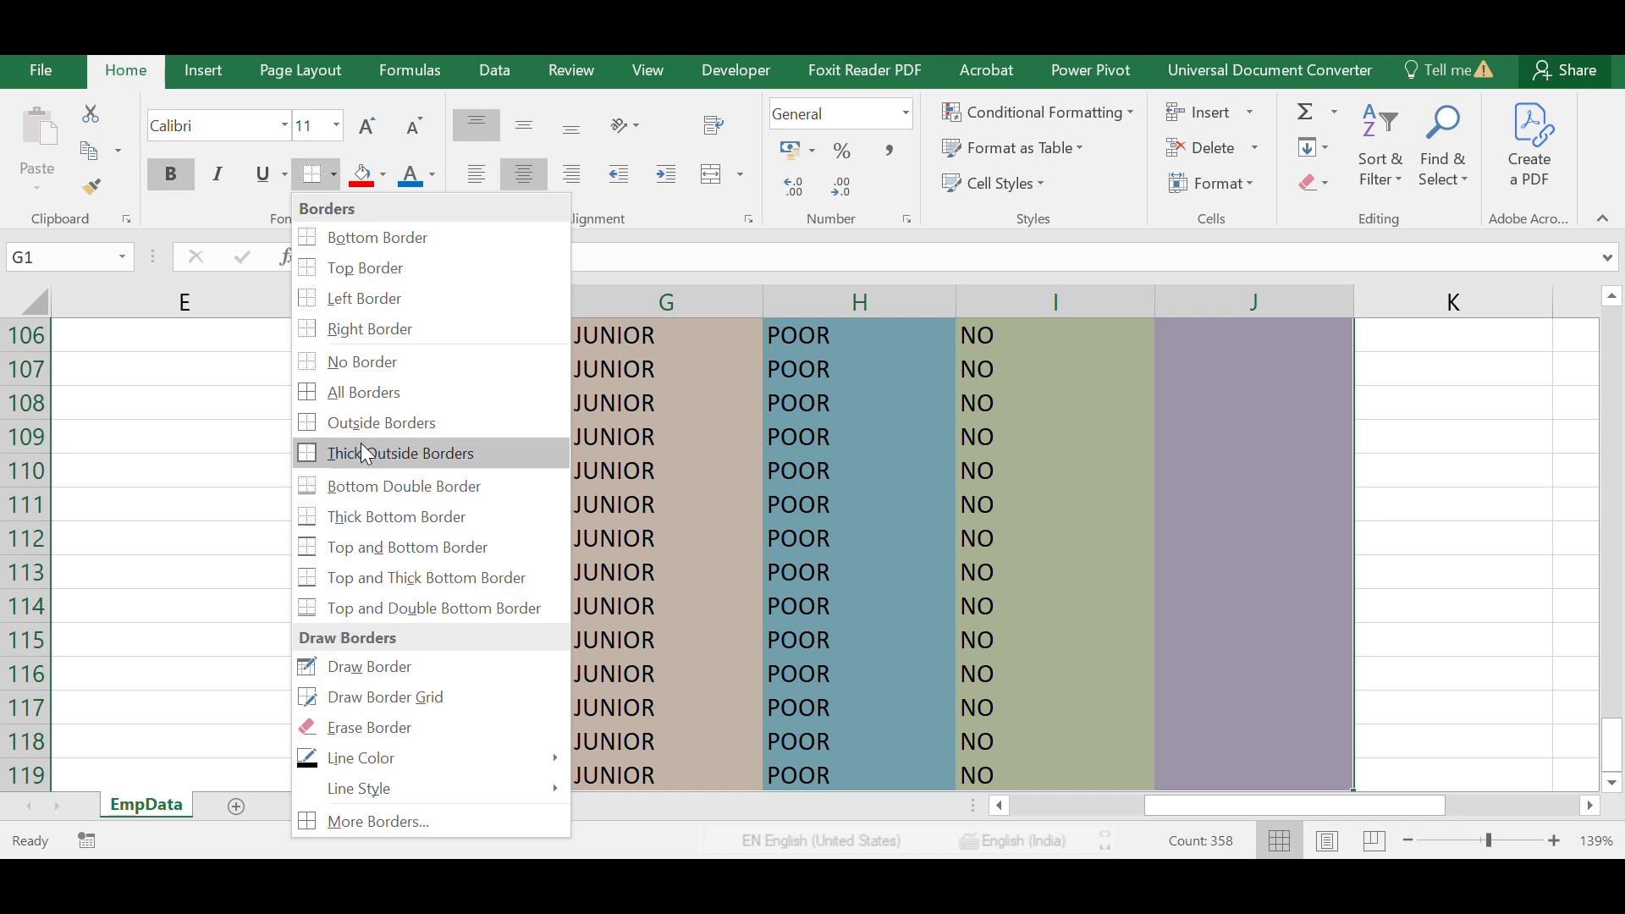
{"action": "left_click", "coordinate": [394, 393]}
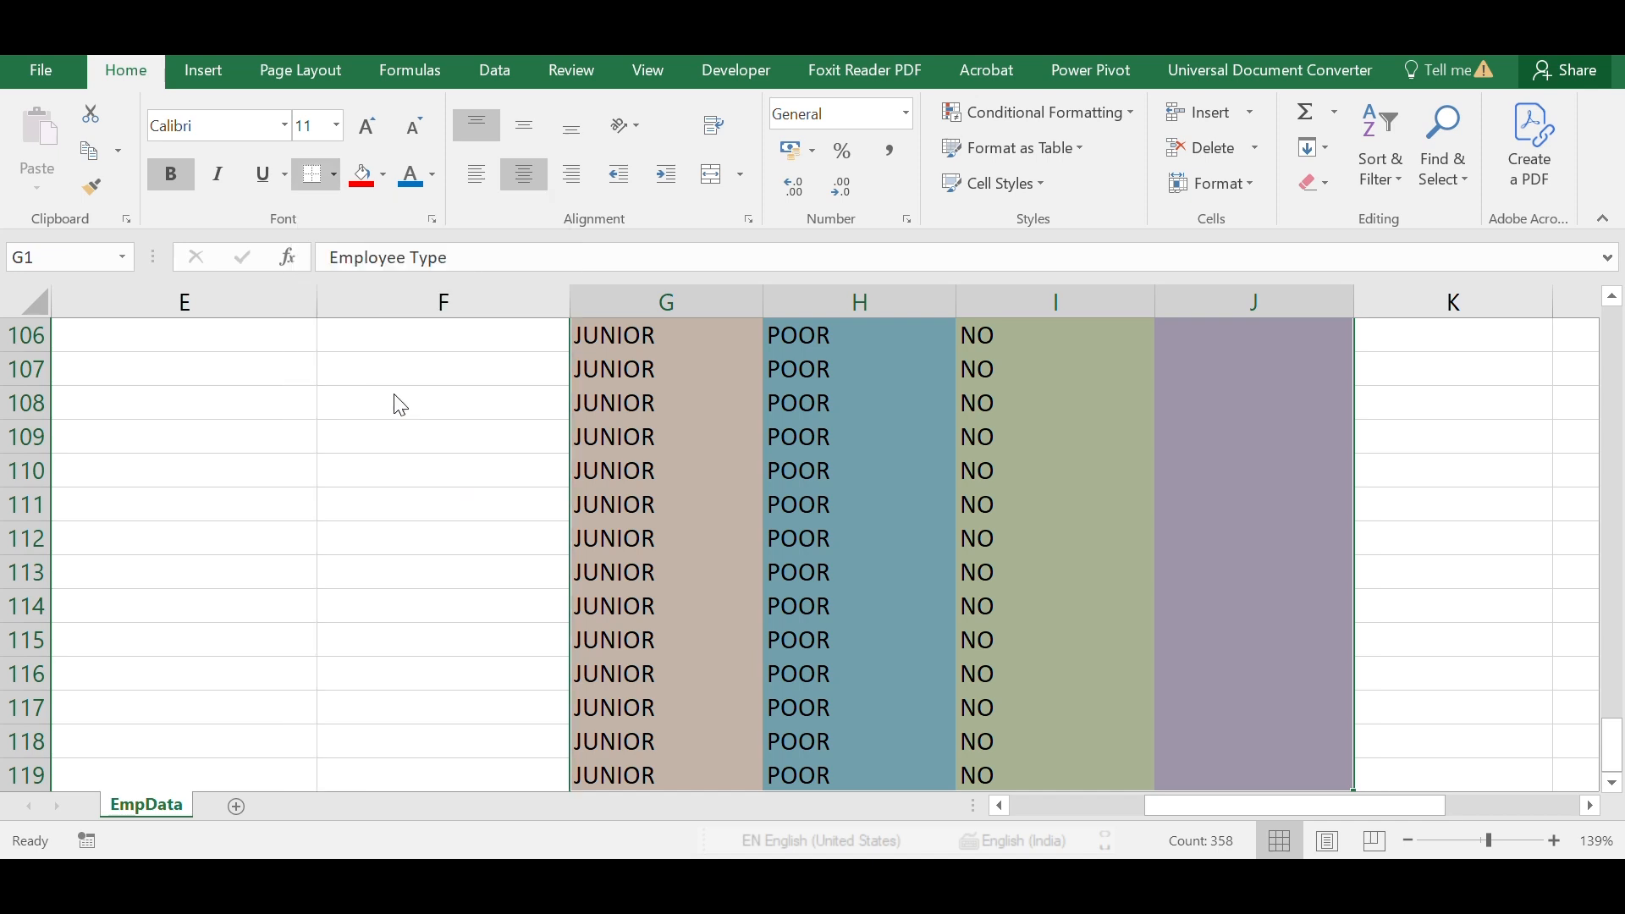
{"action": "scroll", "coordinate": [397, 398], "scroll_direction": "up", "scroll_amount": 20}
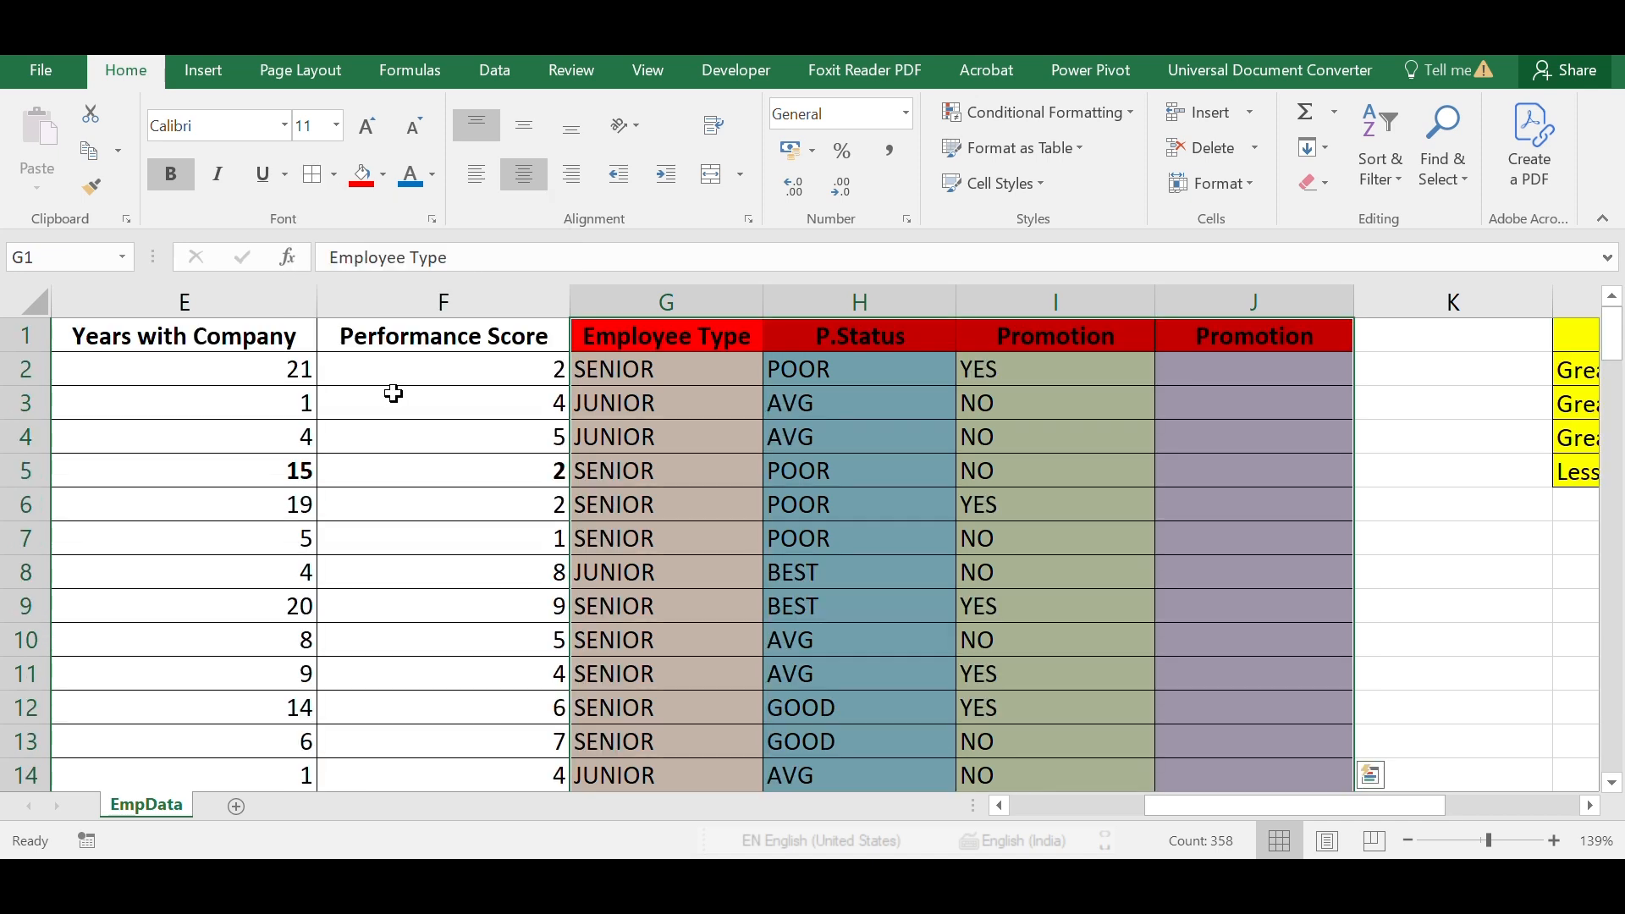
{"action": "left_click", "coordinate": [1117, 504]}
Examine the Age and Years with Company columns that supply the promotion conditions.
{"action": "scroll", "coordinate": [1116, 503], "scroll_direction": "down", "scroll_amount": 3}
{"action": "left_click", "coordinate": [480, 295]}
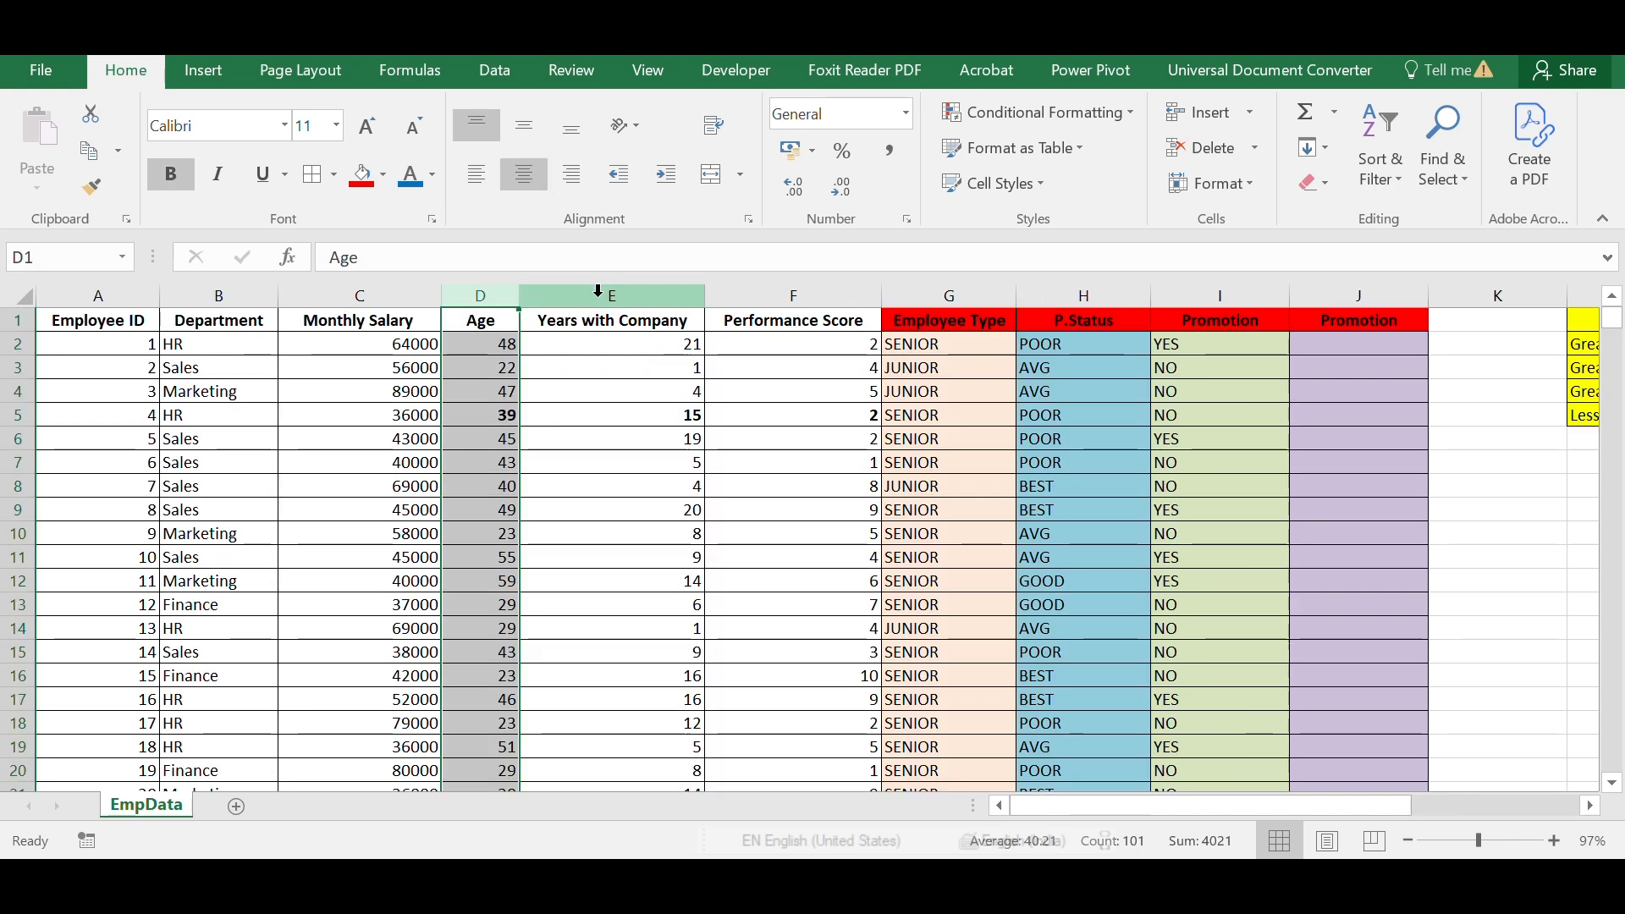
{"action": "left_click", "coordinate": [598, 291]}
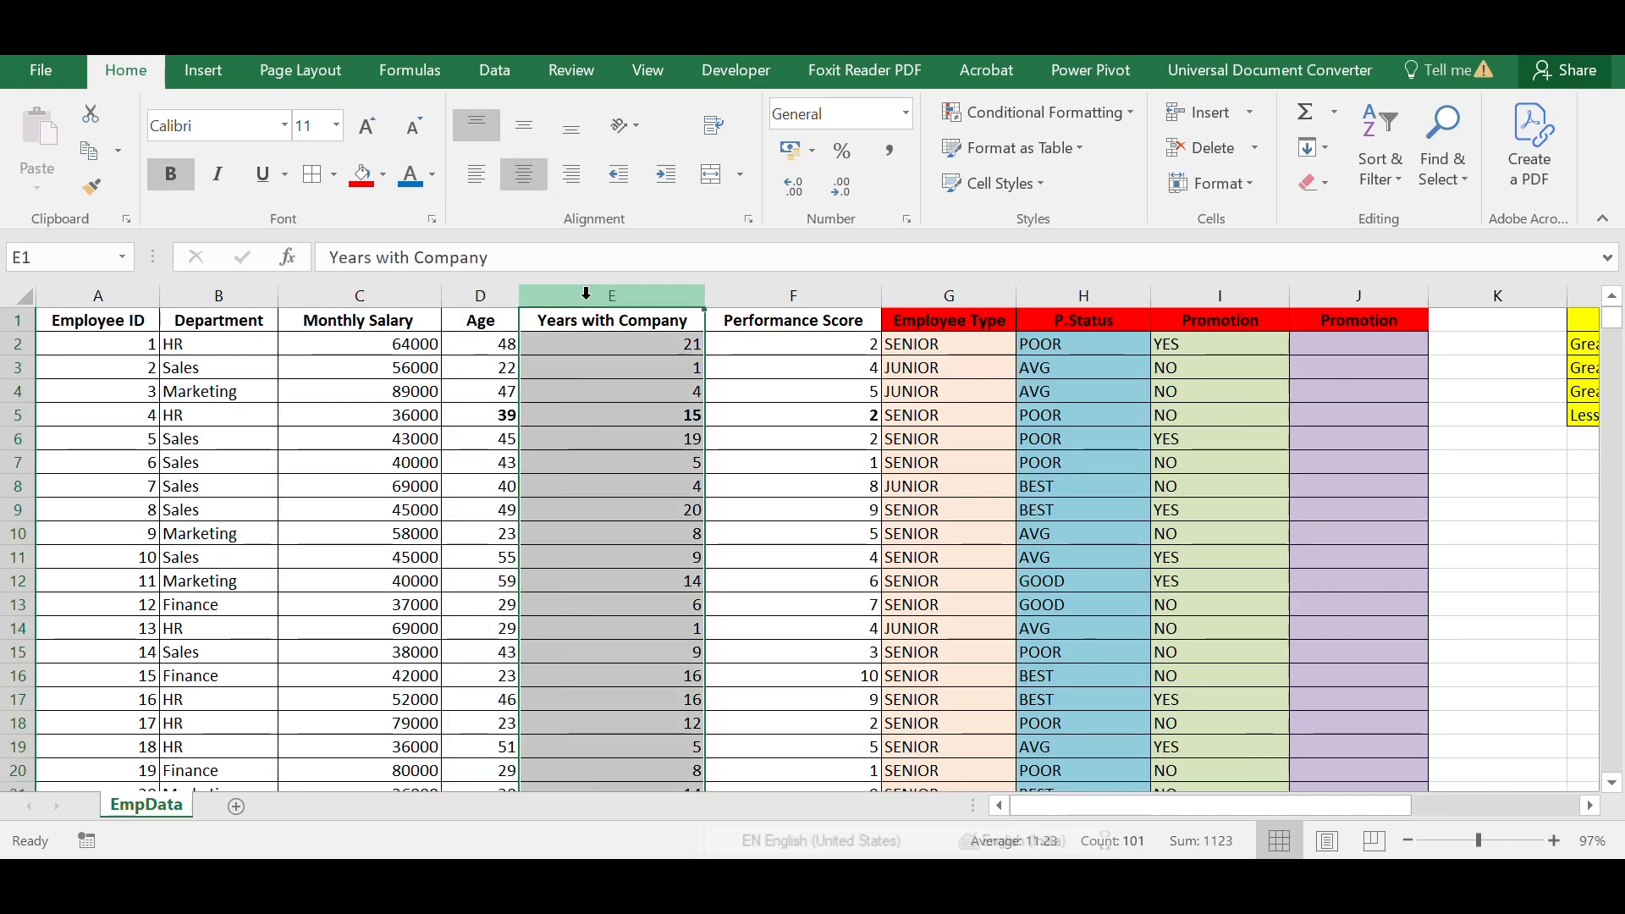
{"action": "left_click", "coordinate": [493, 300]}
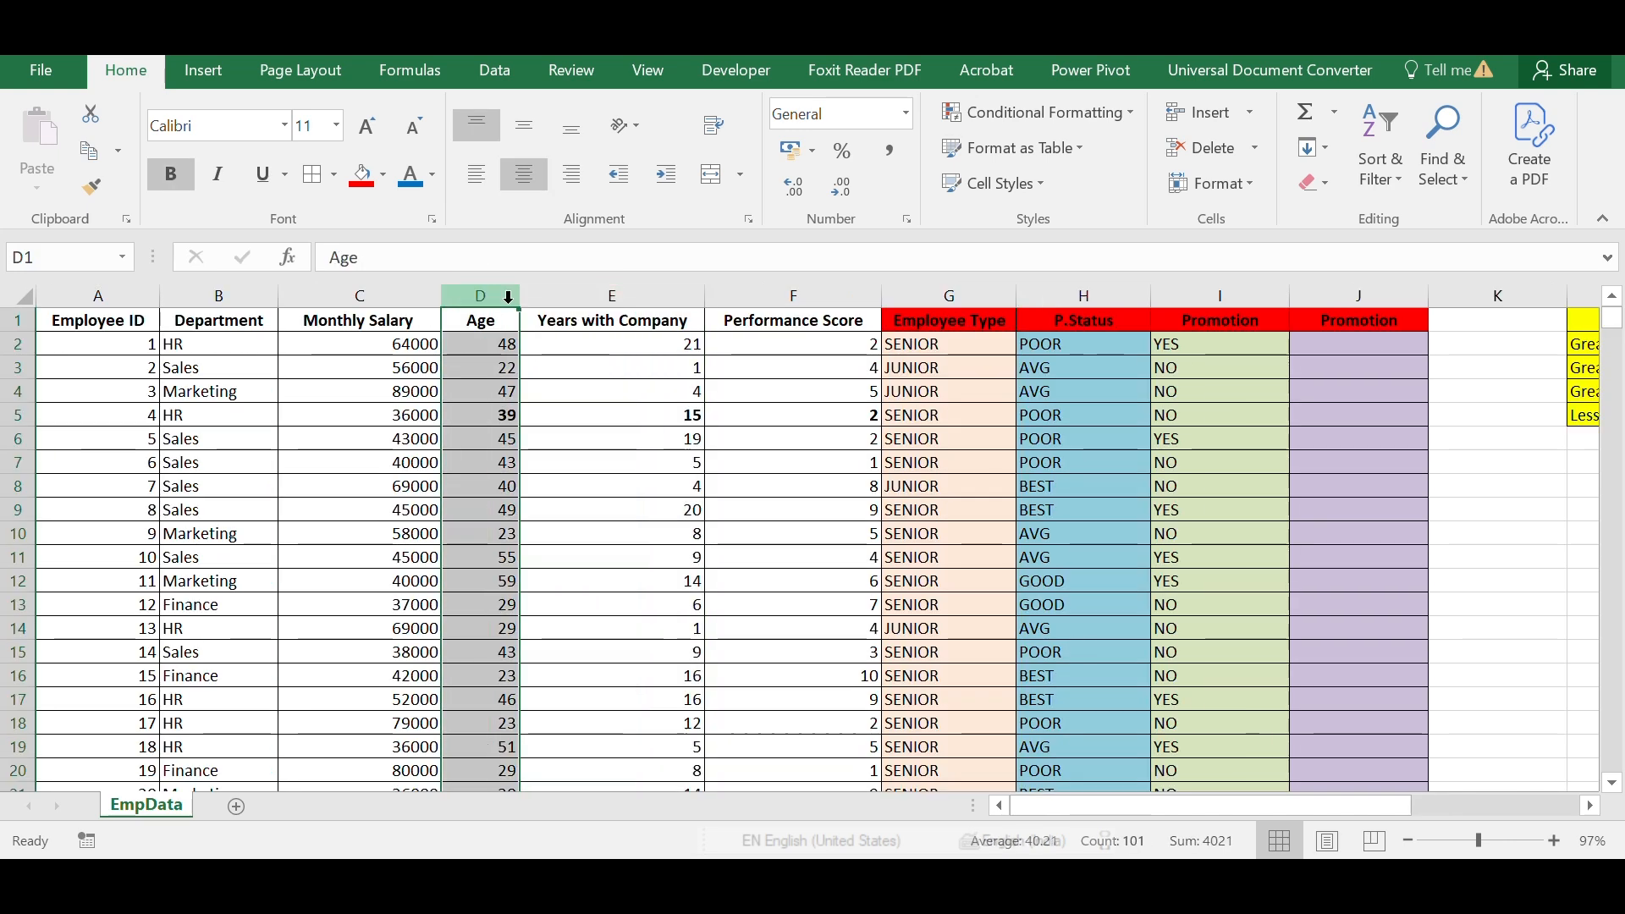
{"action": "left_click", "coordinate": [562, 300]}
Enter the formula =IF(OR(D2>=45,E2>=5),"YES","NO") in J2, the first cell of the second Promotion column.
{"action": "left_click", "coordinate": [1381, 344]}
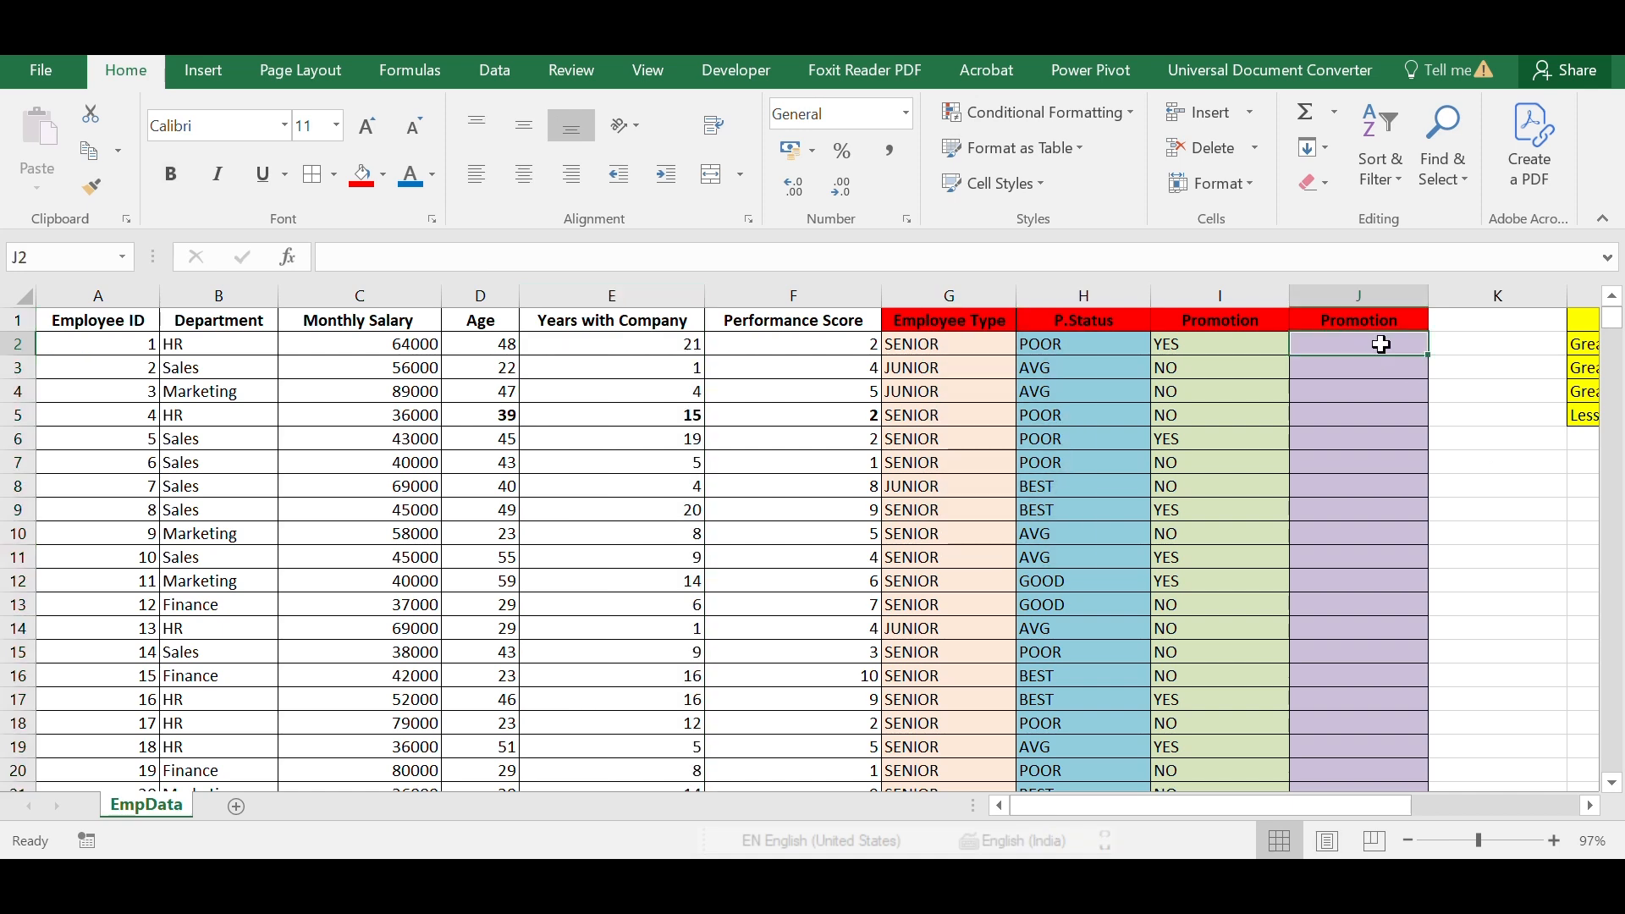
{"action": "type", "text": "=I"}
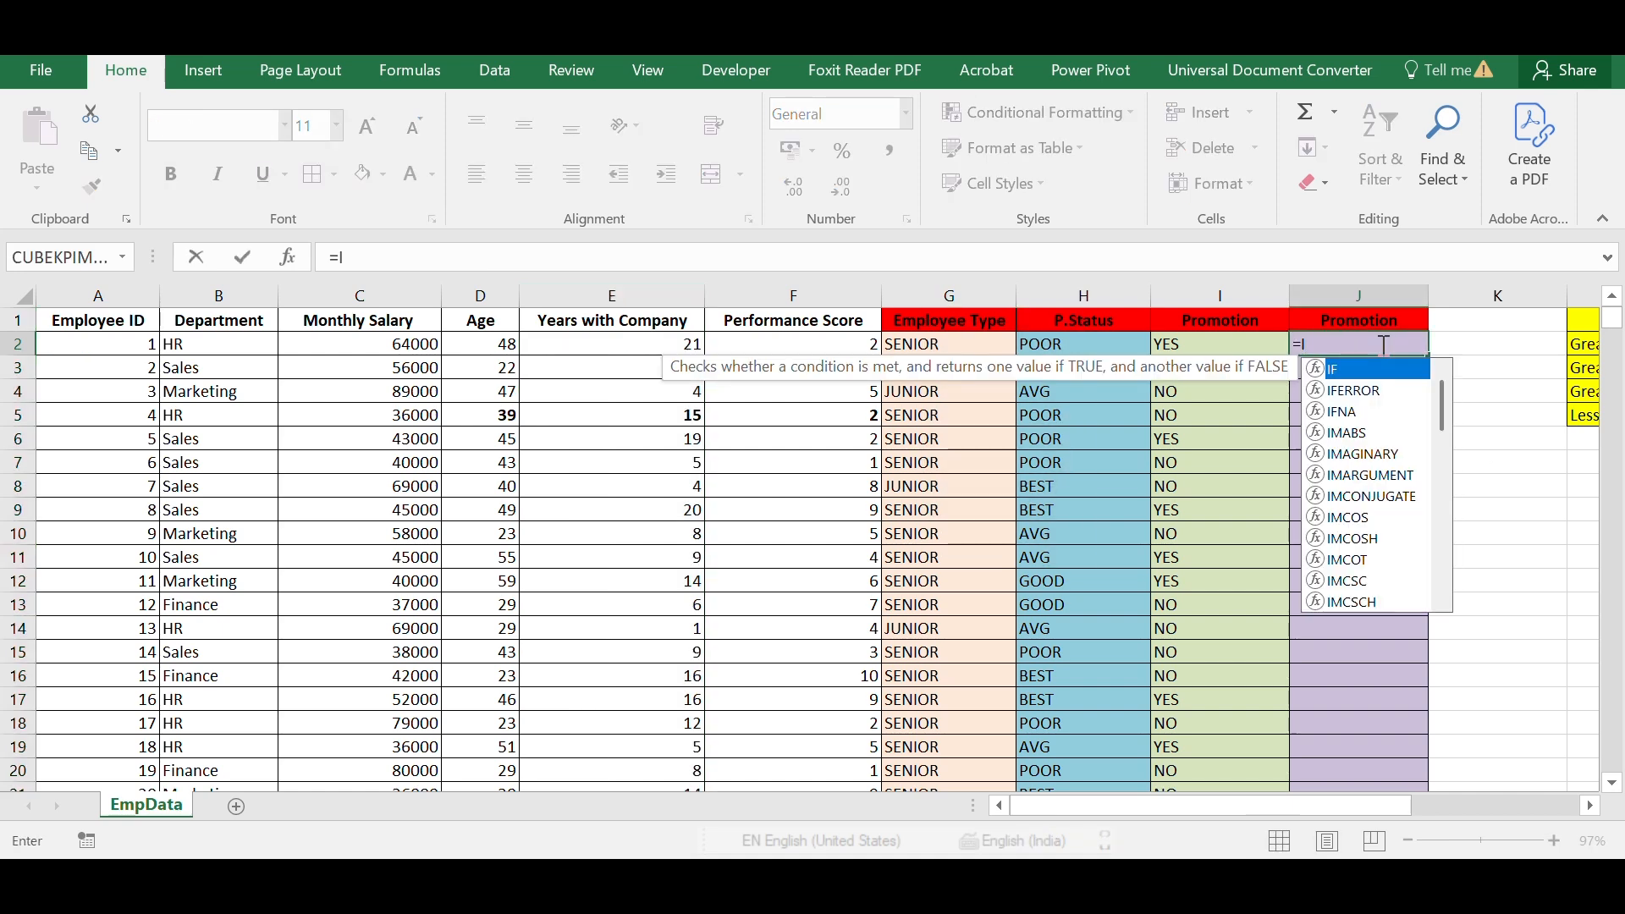
{"action": "type", "text": "F("}
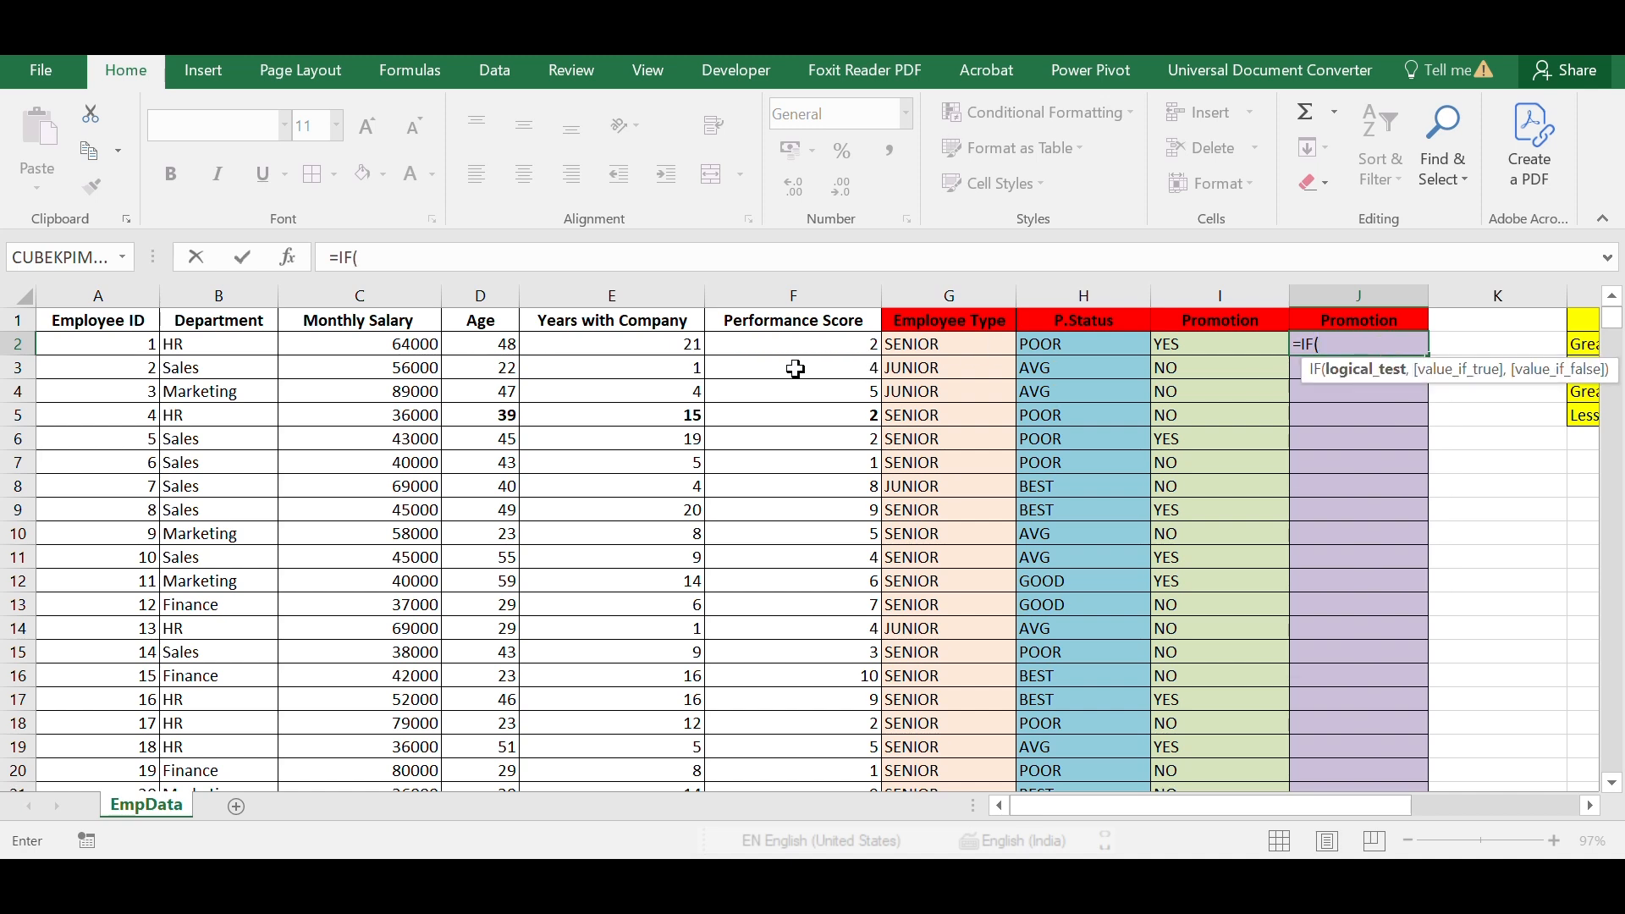
{"action": "type", "text": "O"}
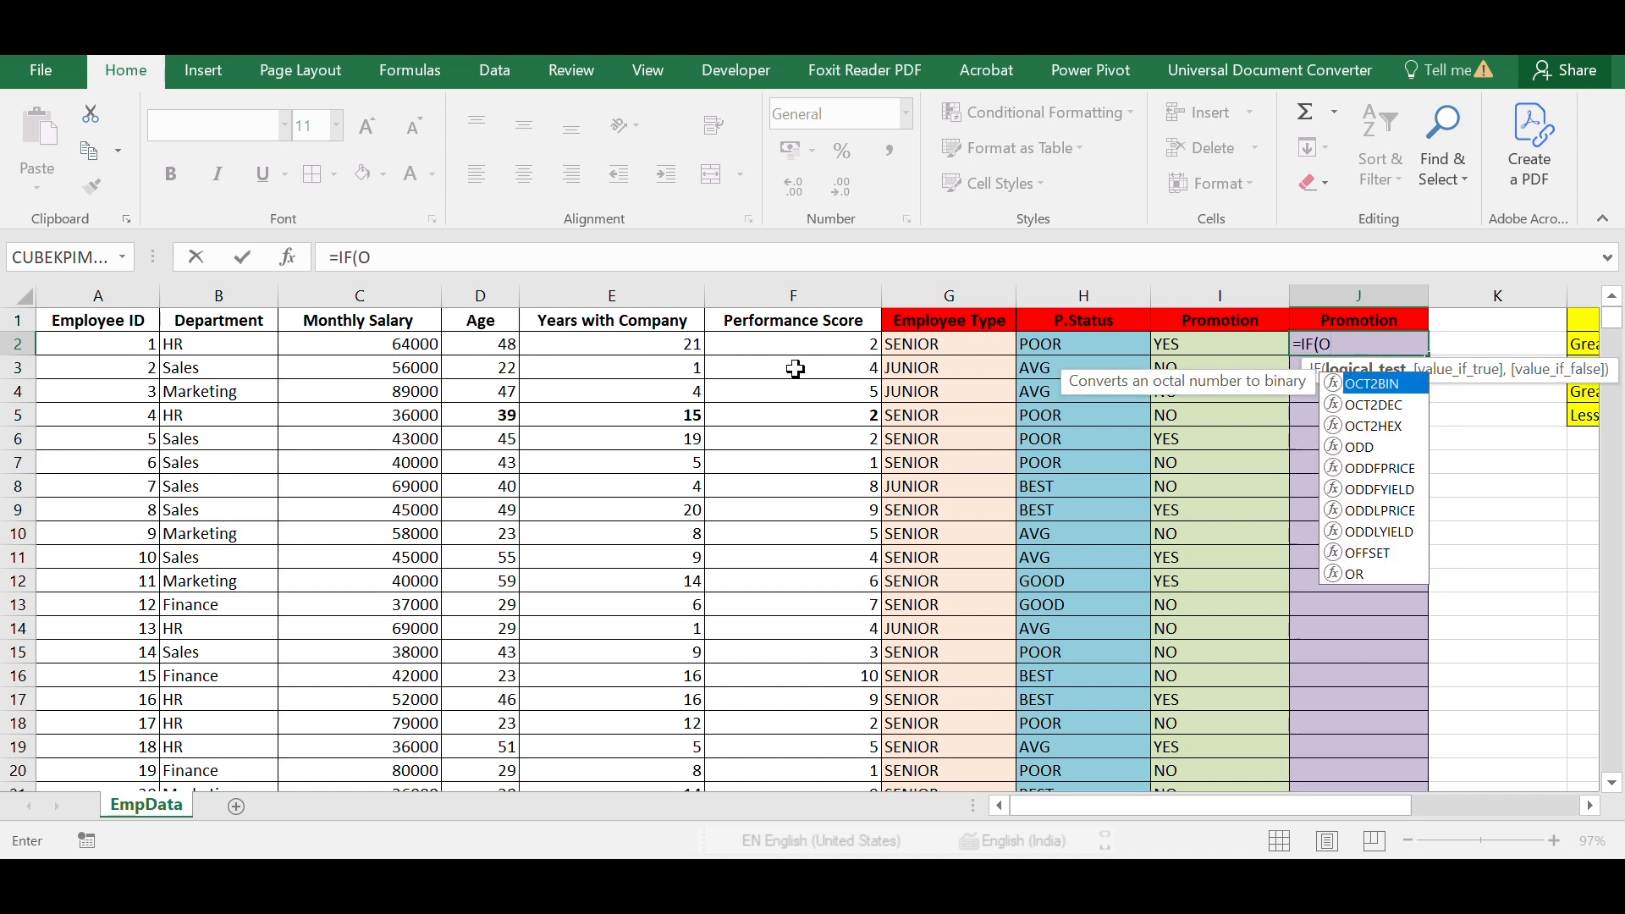
{"action": "type", "text": "R("}
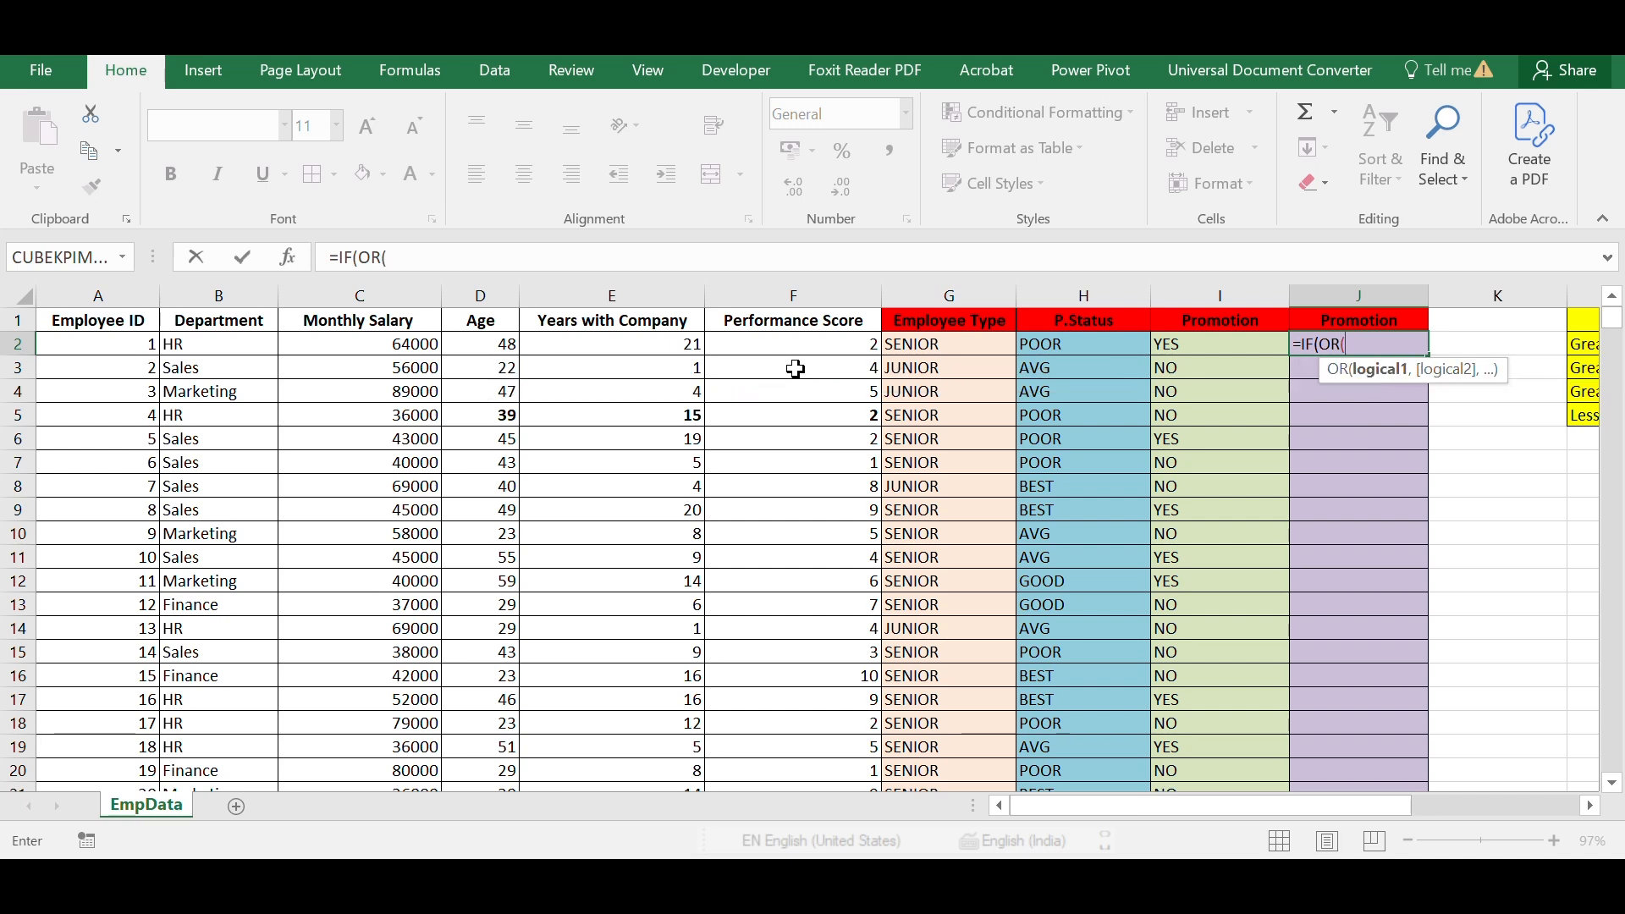
{"action": "left_click", "coordinate": [490, 352]}
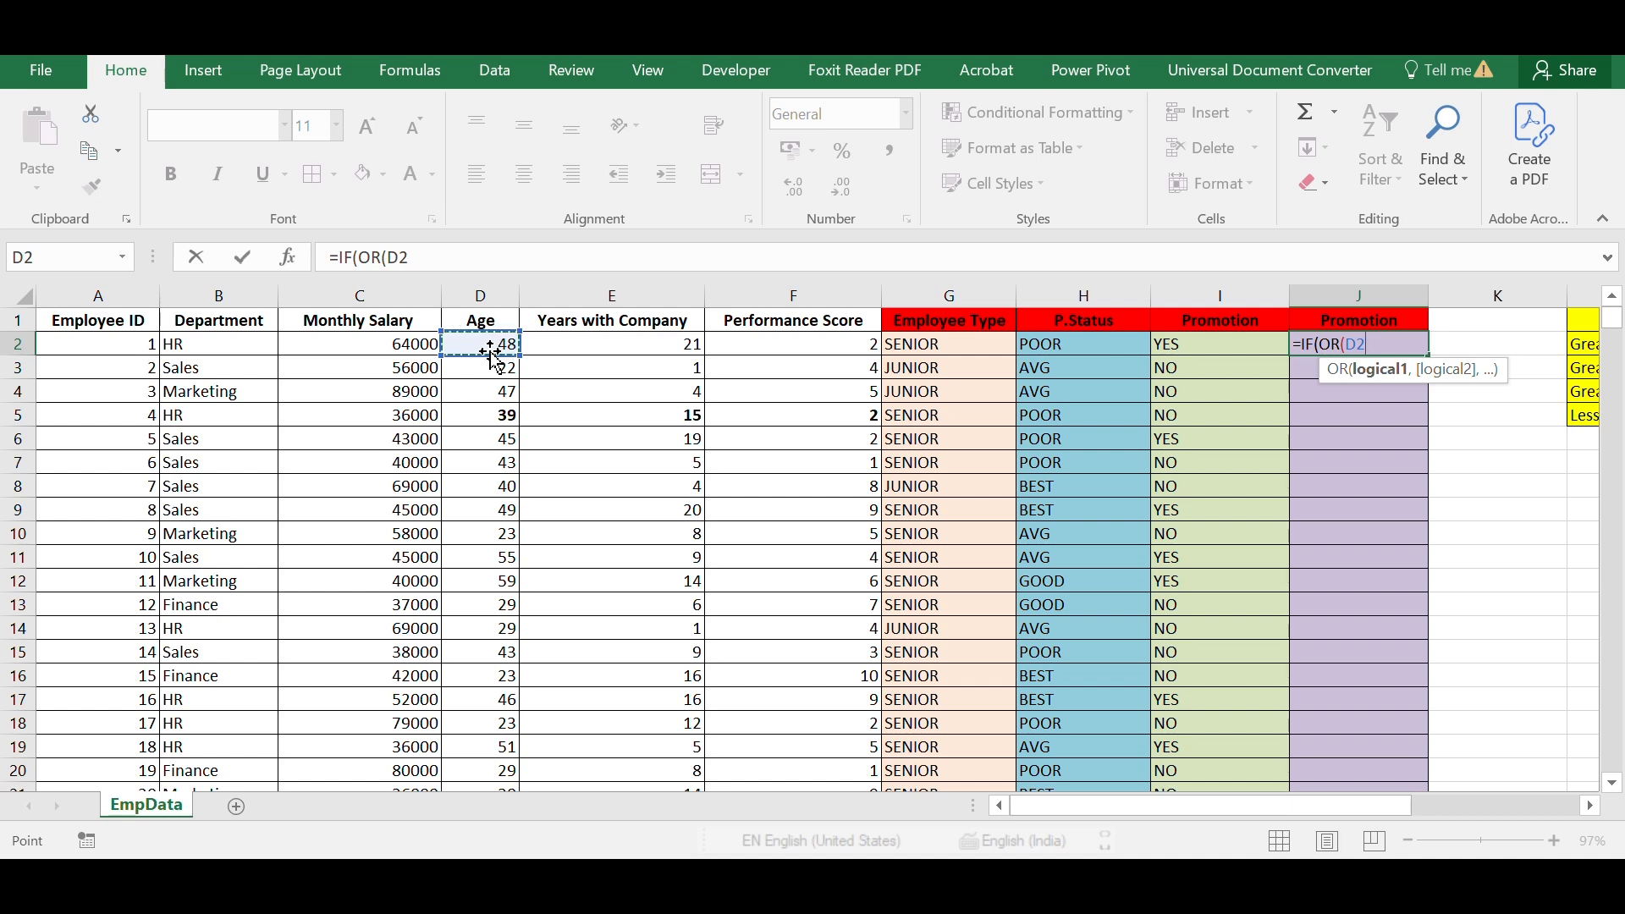
{"action": "type", "text": ">=45,"}
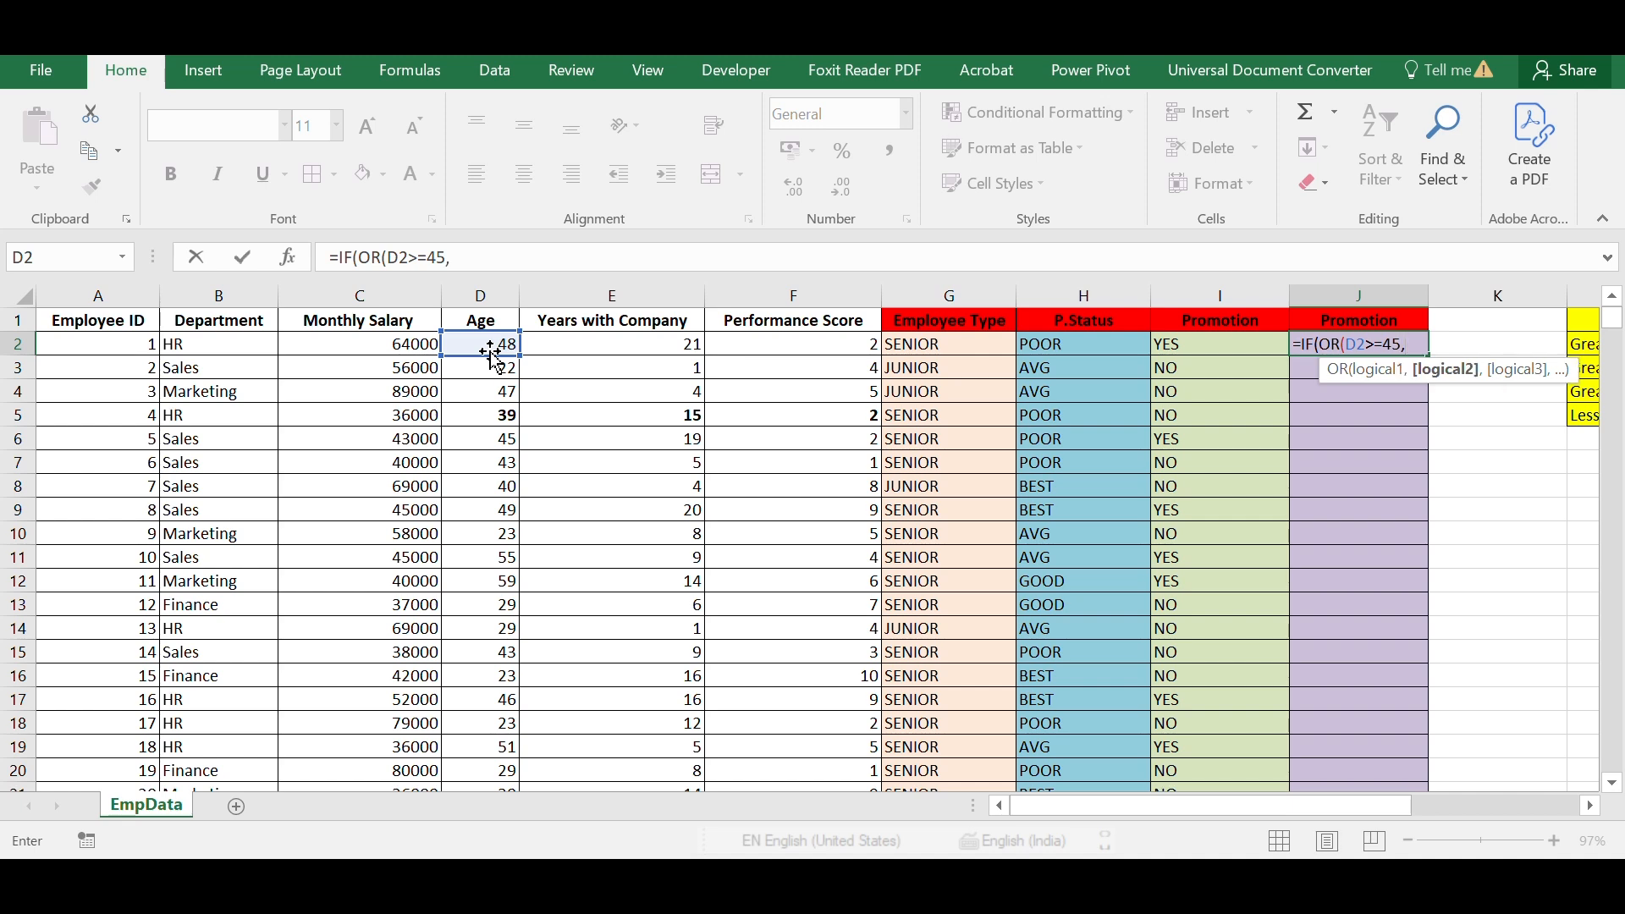
{"action": "left_click", "coordinate": [574, 347]}
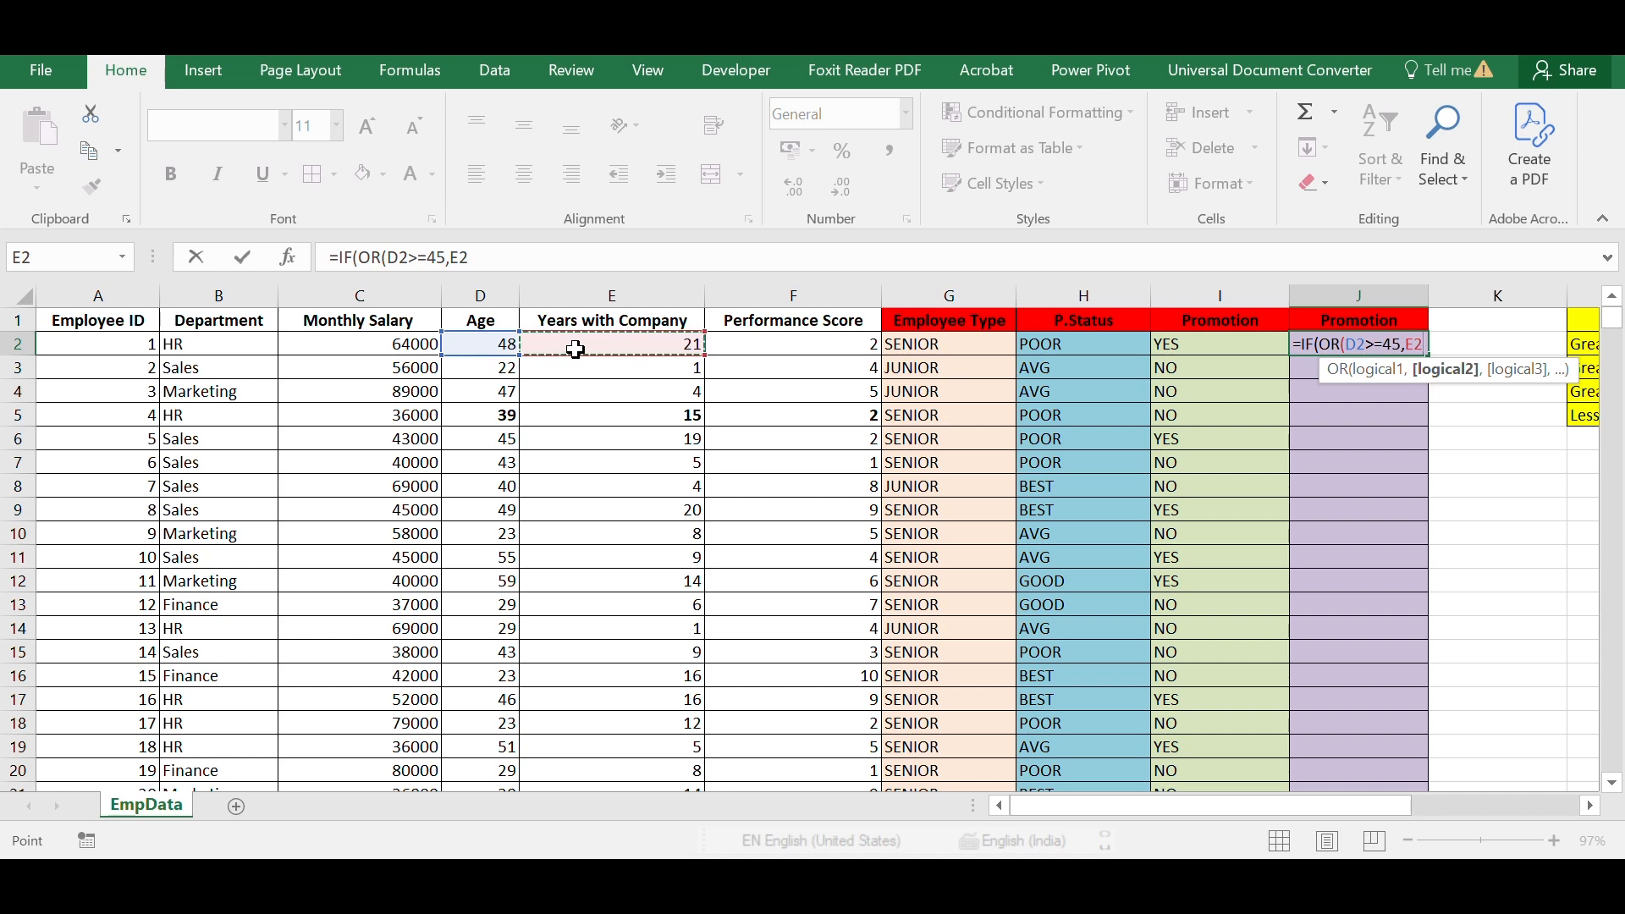
{"action": "type", "text": ">="}
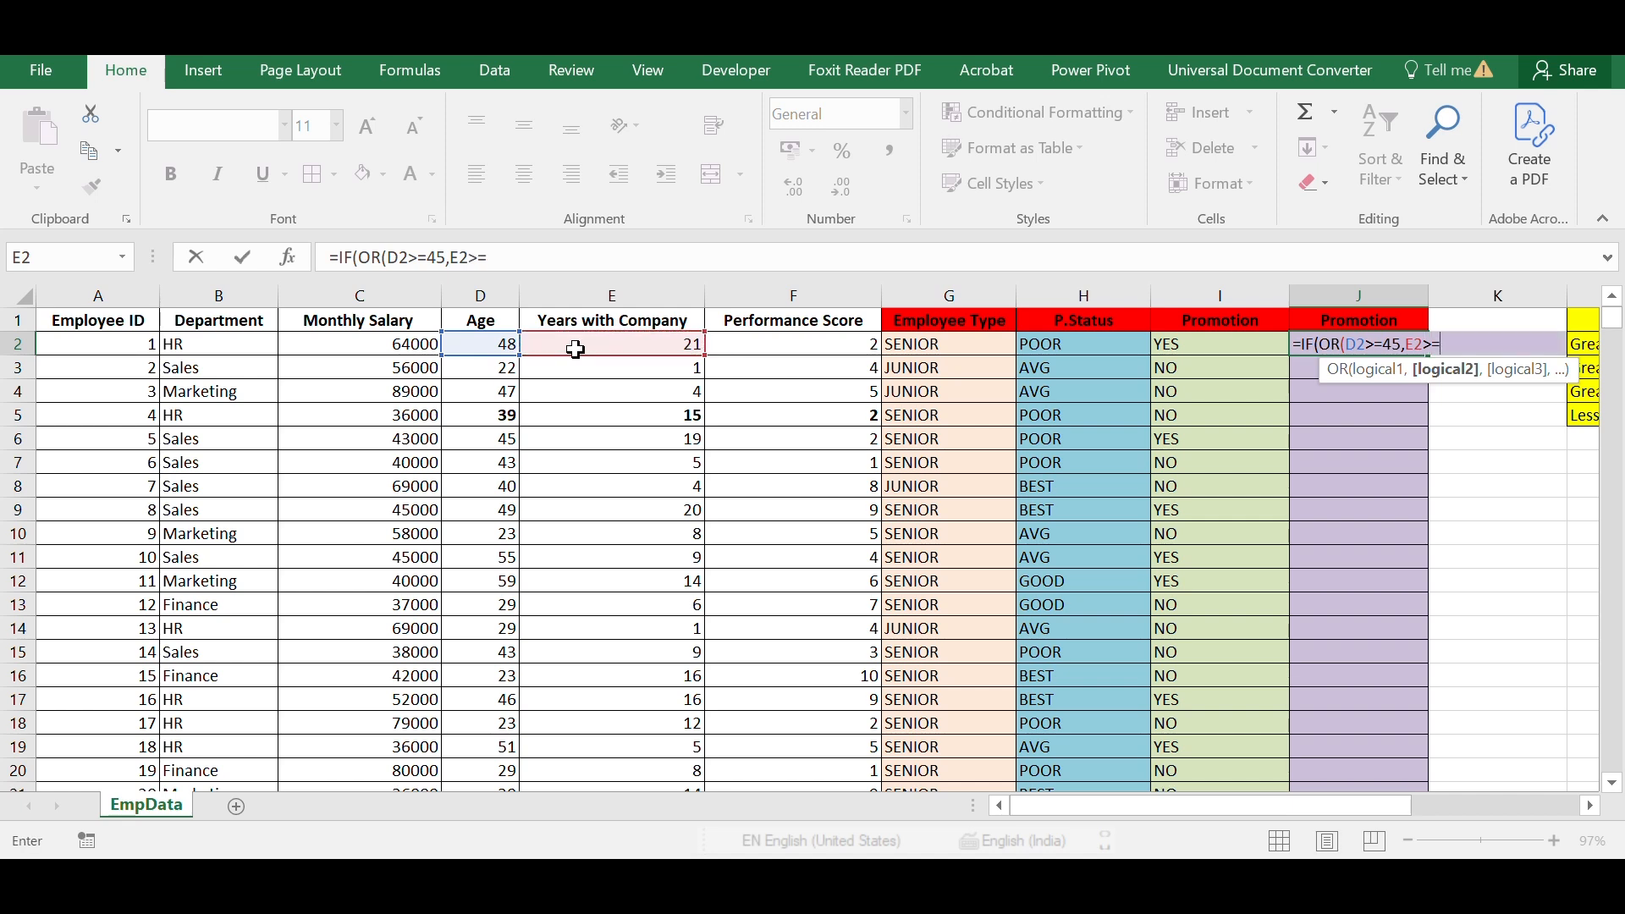
{"action": "type", "text": "5),"}
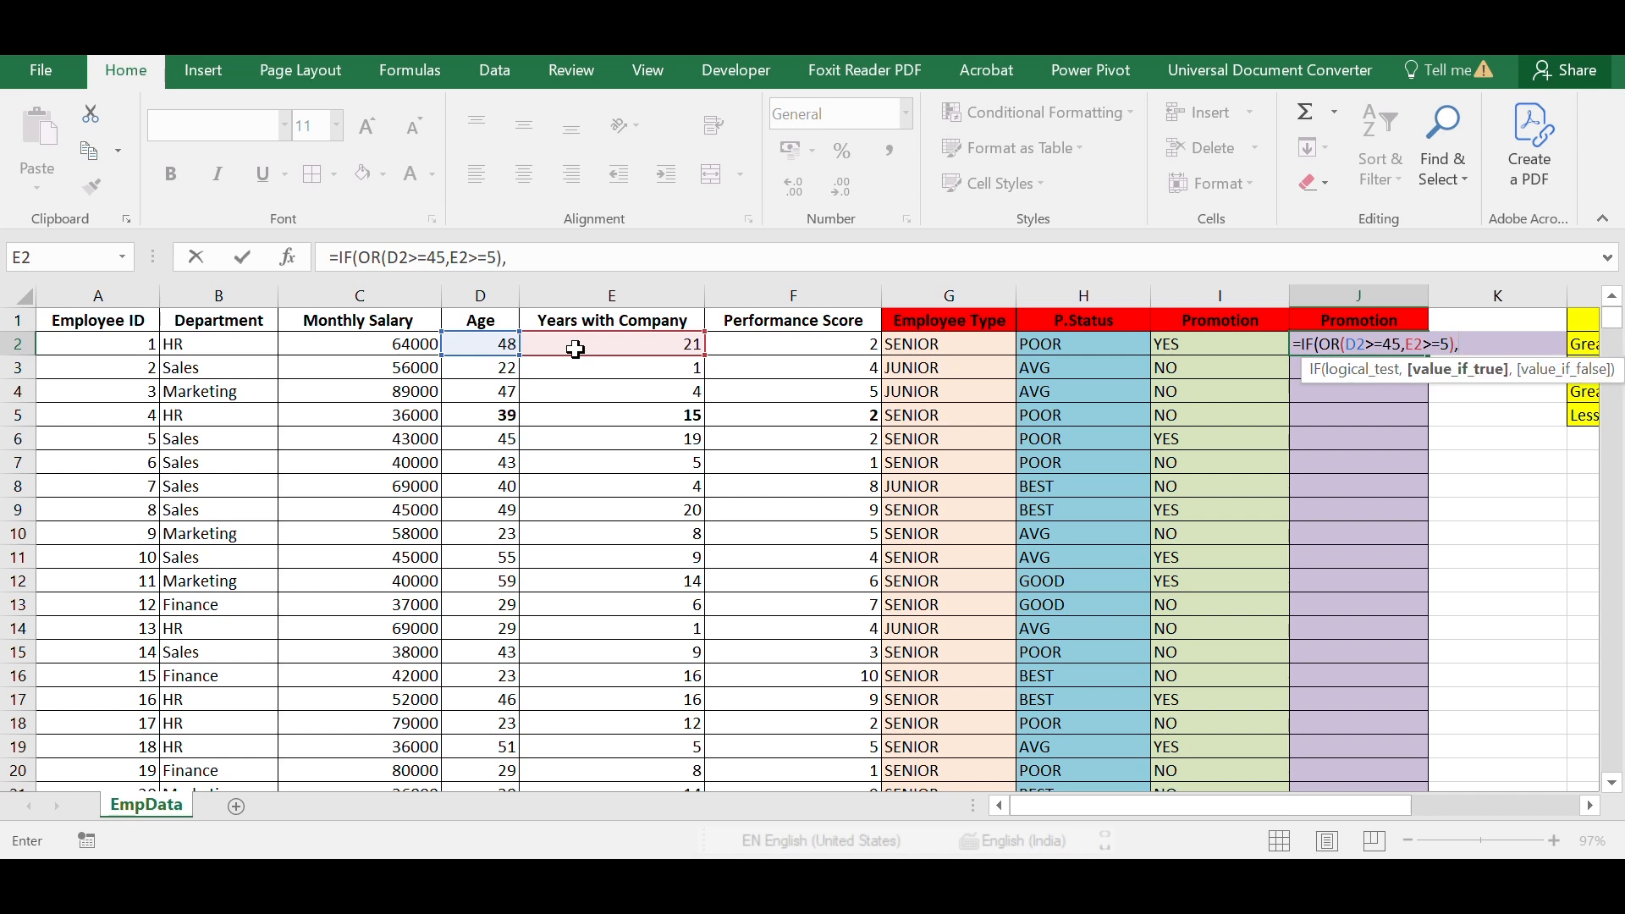
{"action": "type", "text": "\"YES\",\""}
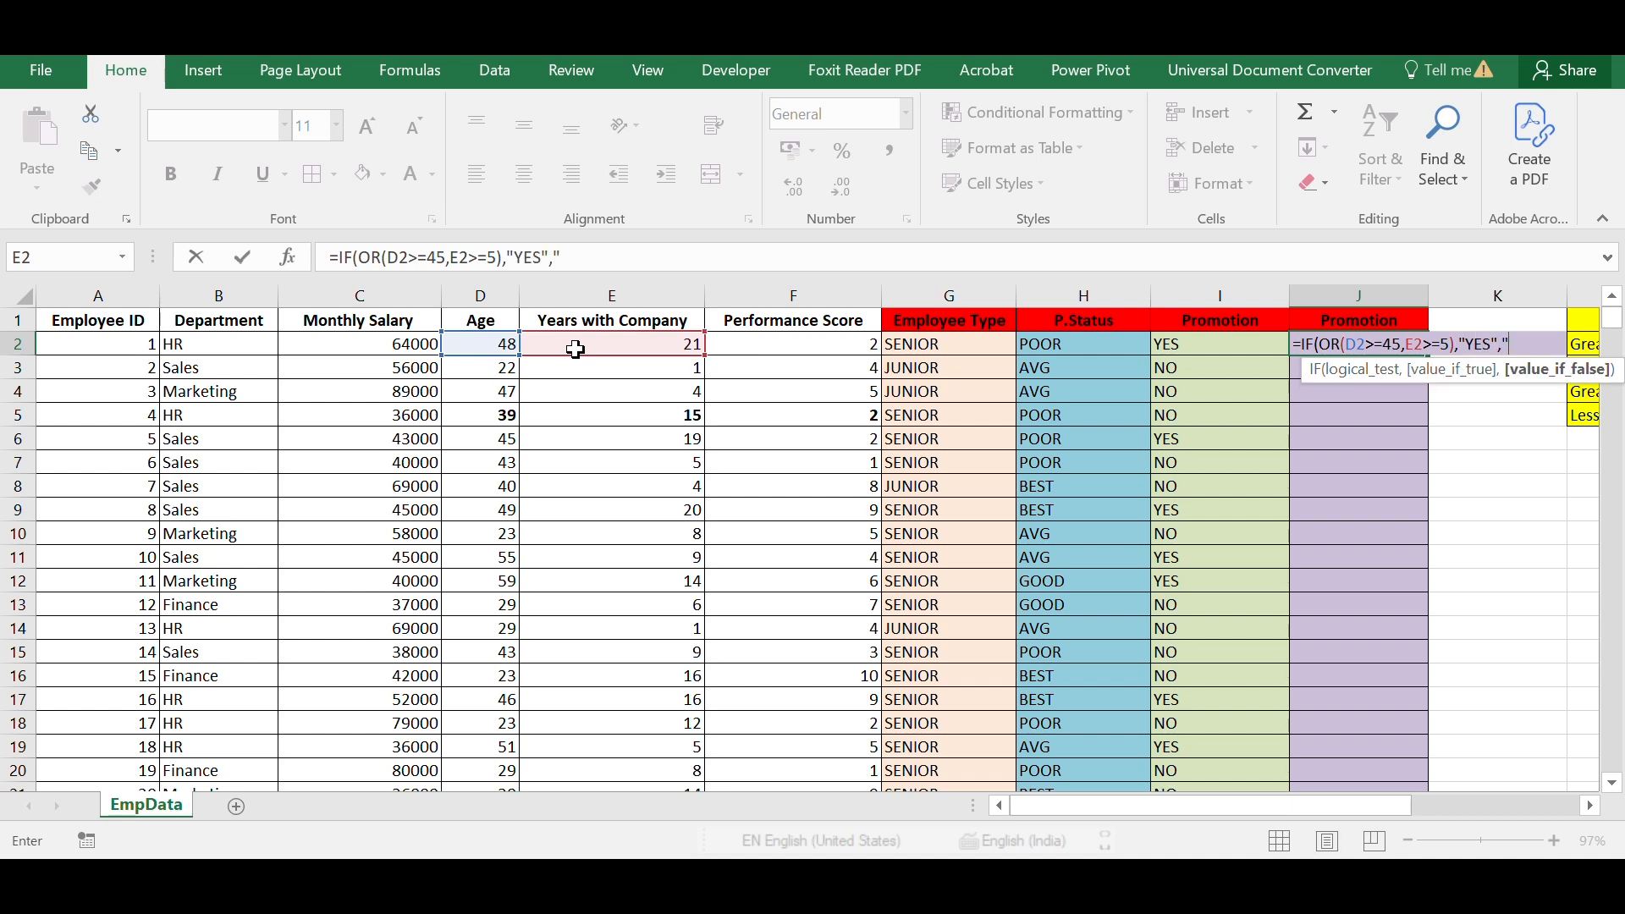
{"action": "type", "text": "NO\")"}
{"action": "key", "text": "Return"}
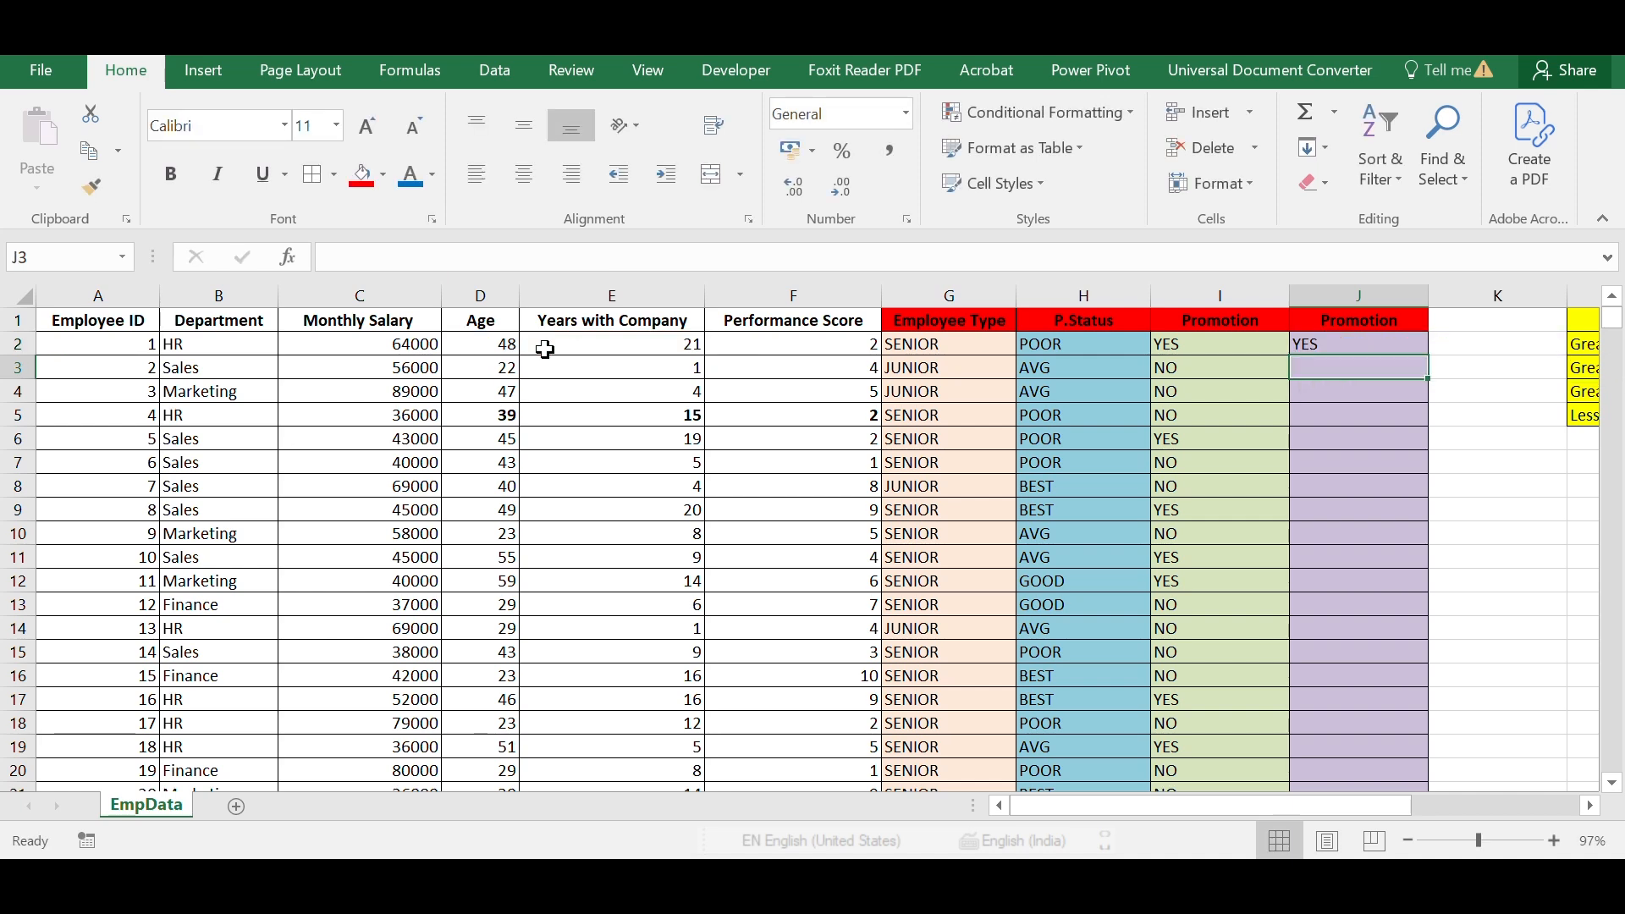
Fill the IF with OR formula from J2 down through all employee rows of the second Promotion column.
{"action": "left_click", "coordinate": [1344, 343]}
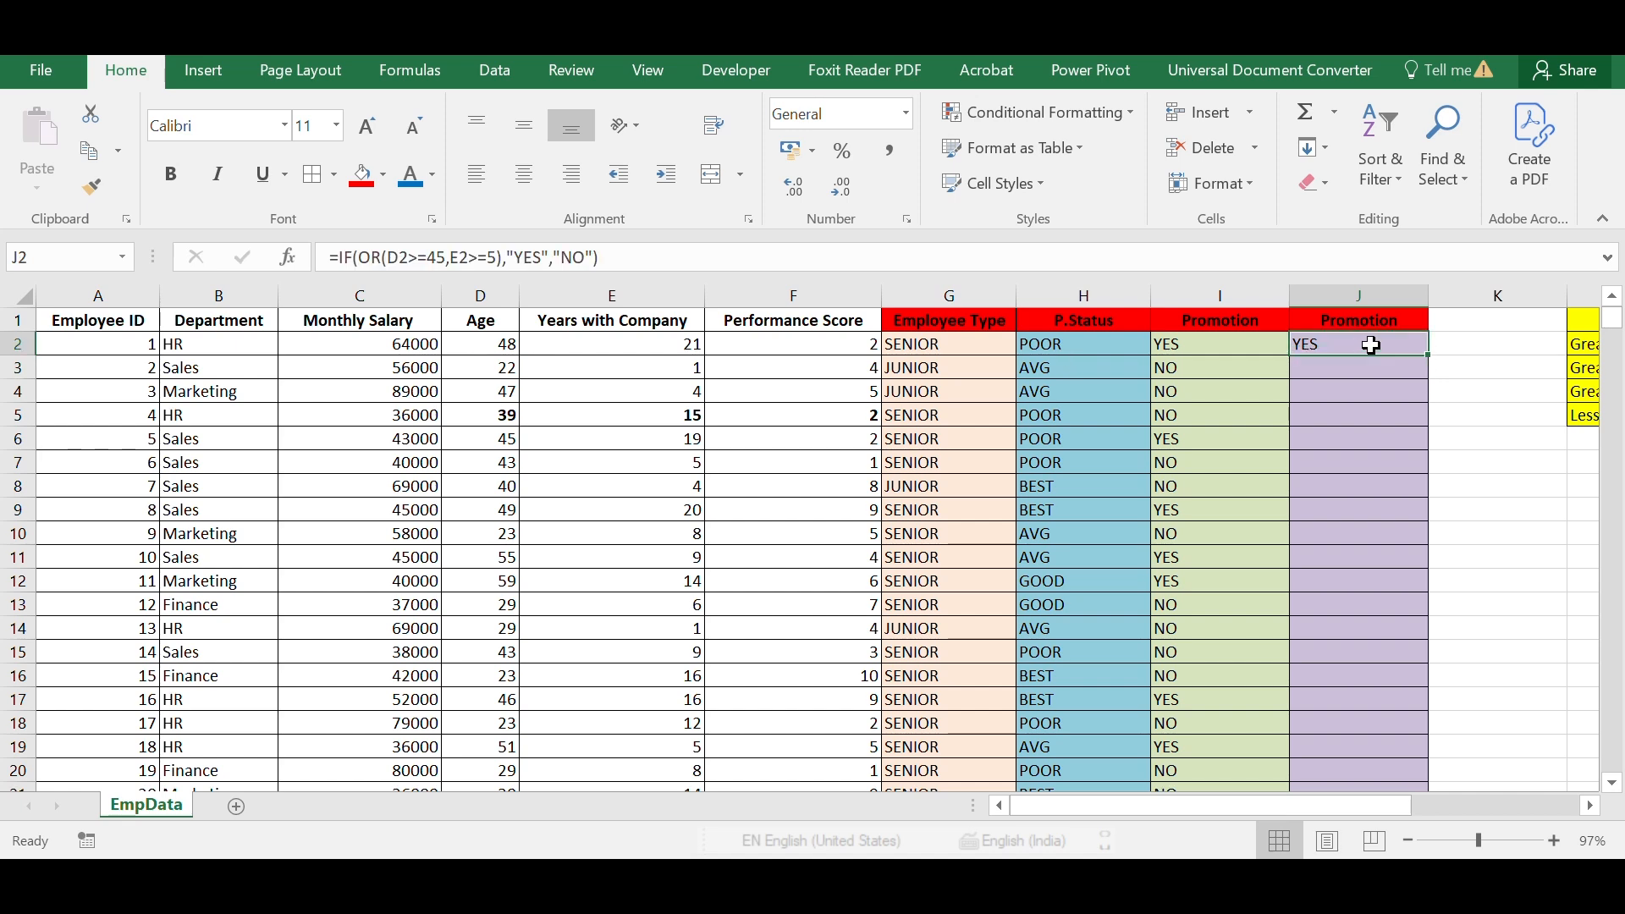
{"action": "left_click_drag", "start_coordinate": [1429, 356], "coordinate": [1429, 356]}
{"action": "double_click", "coordinate": [1428, 356]}
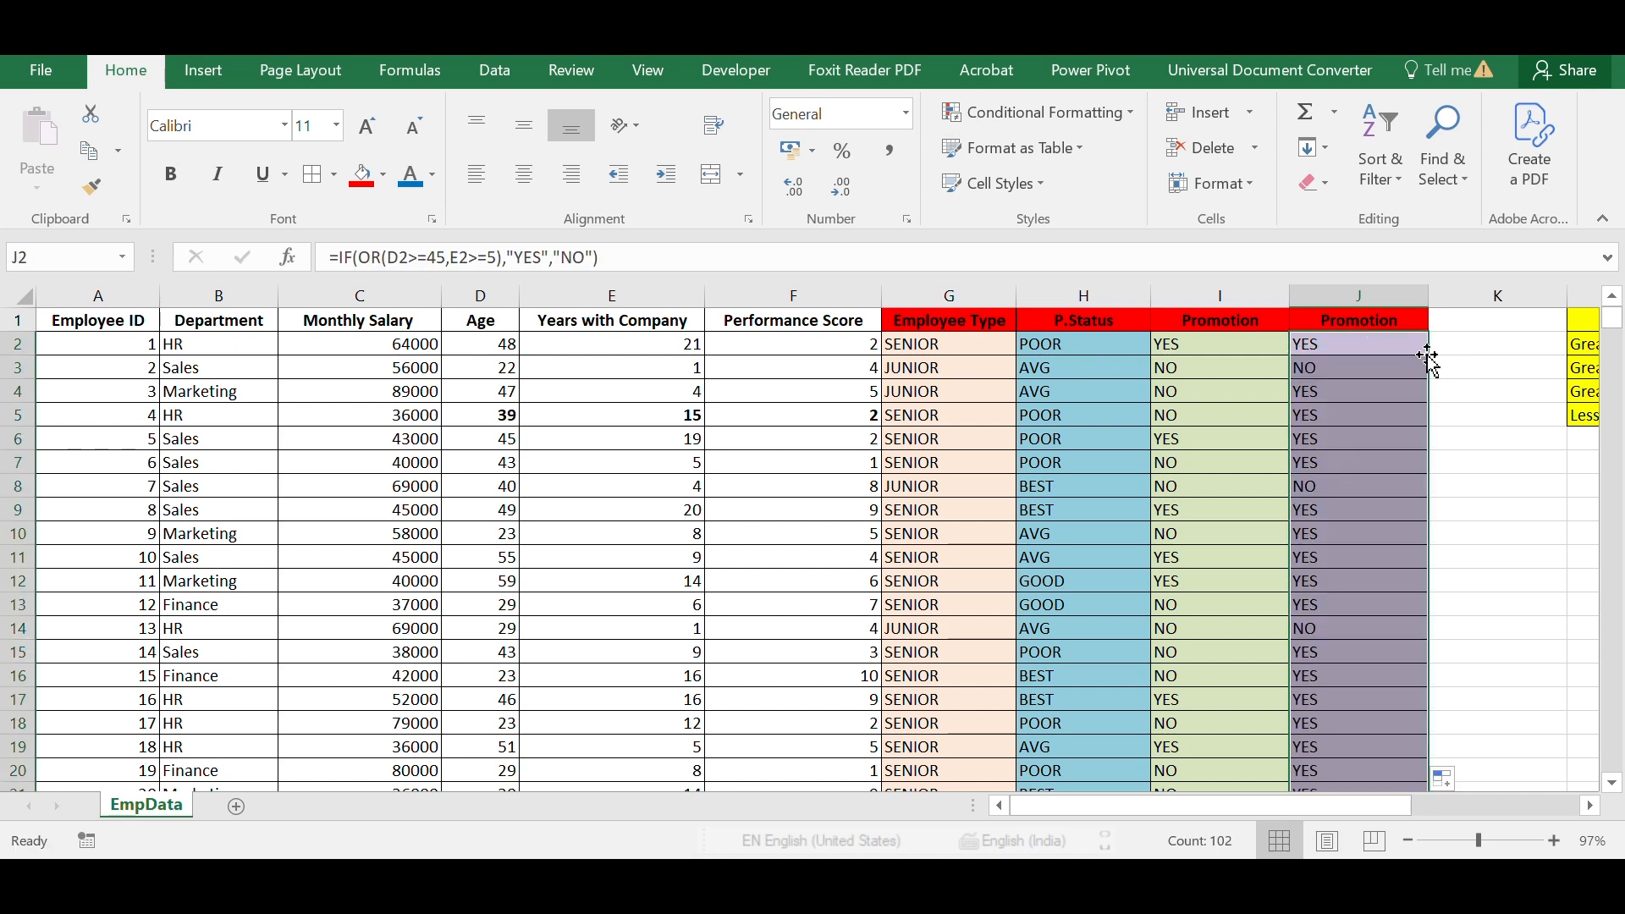
Compare the AND-based and OR-based Promotion results in row 4 with that employee's Age and Years with Company.
{"action": "left_click", "coordinate": [1357, 412]}
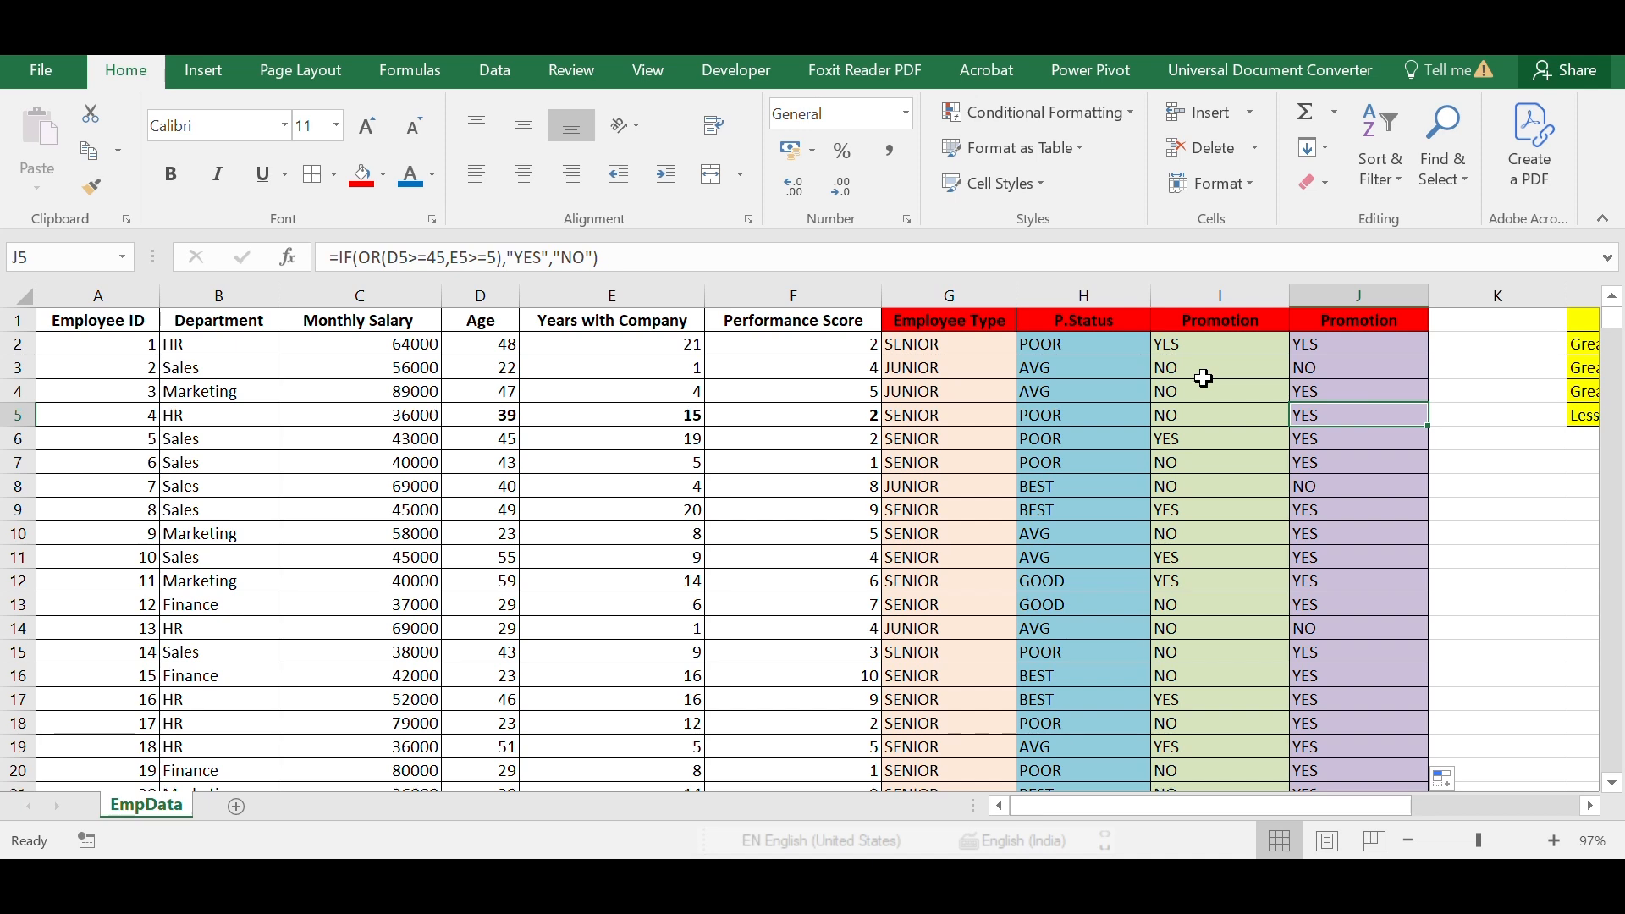
{"action": "scroll", "coordinate": [1204, 378], "scroll_direction": "up", "scroll_amount": 1, "text": "ctrl"}
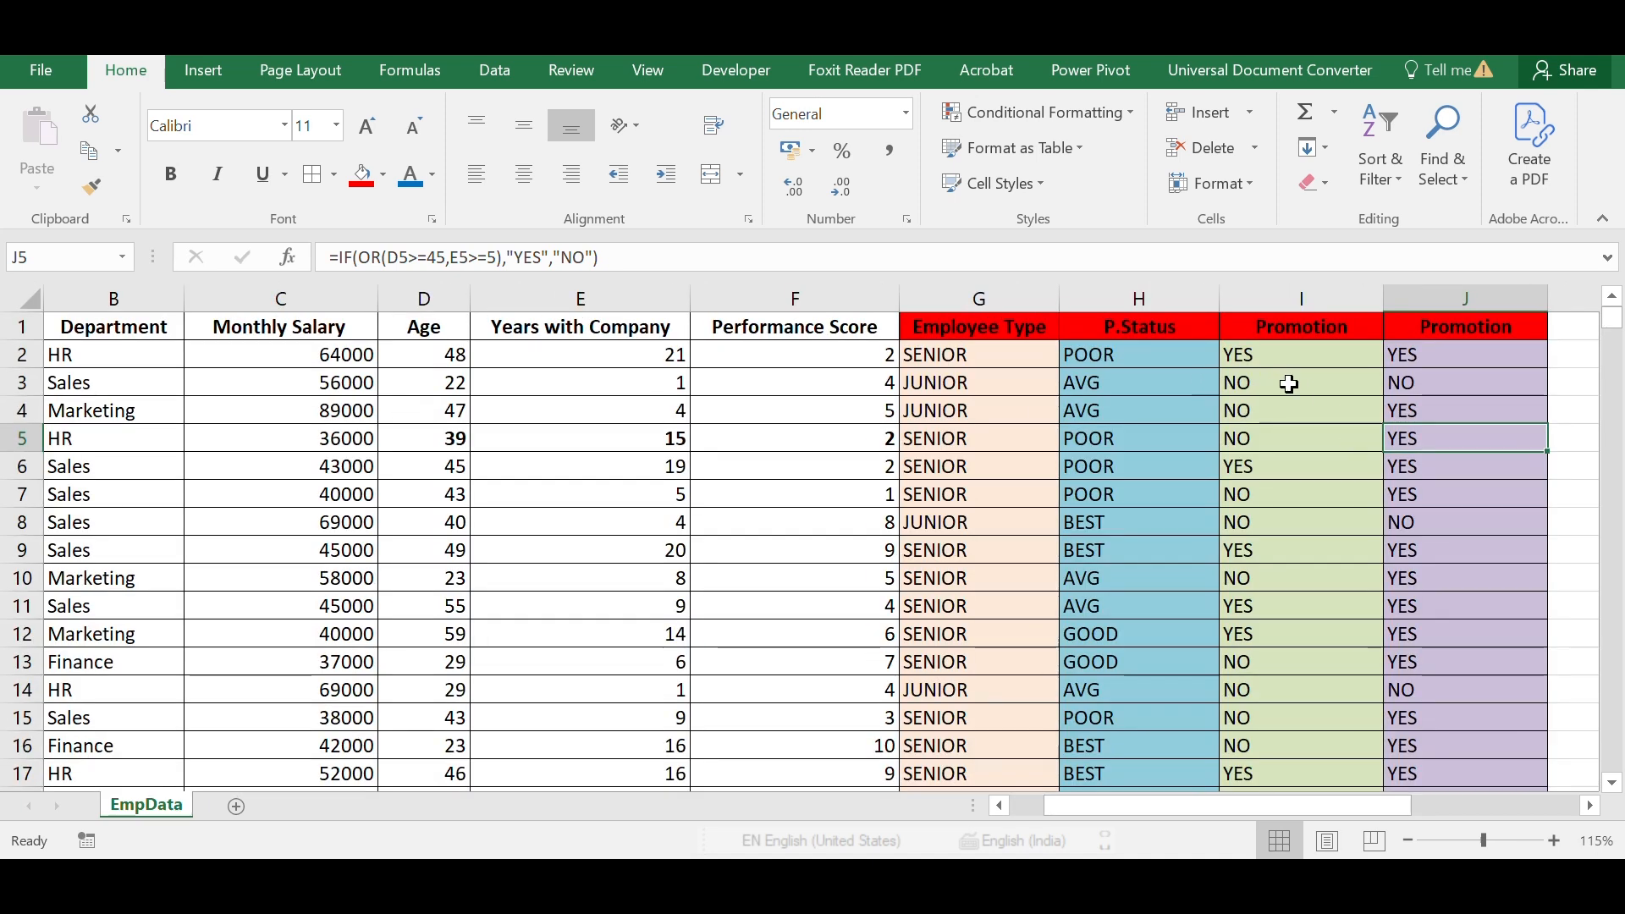
{"action": "left_click", "coordinate": [1244, 411]}
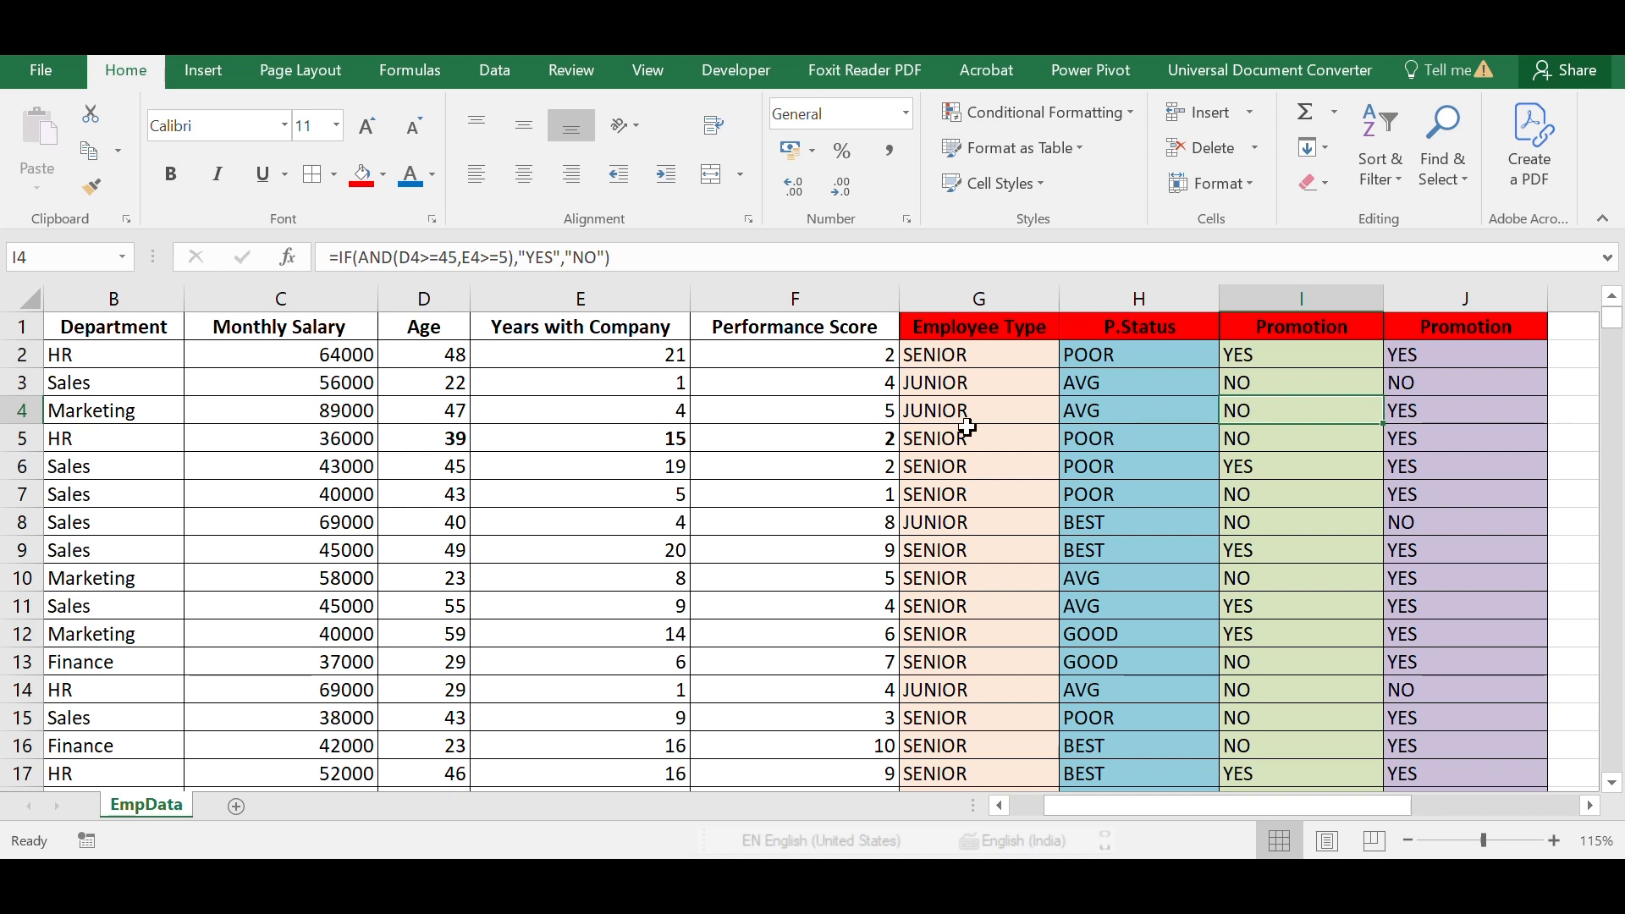
{"action": "left_click", "coordinate": [445, 412]}
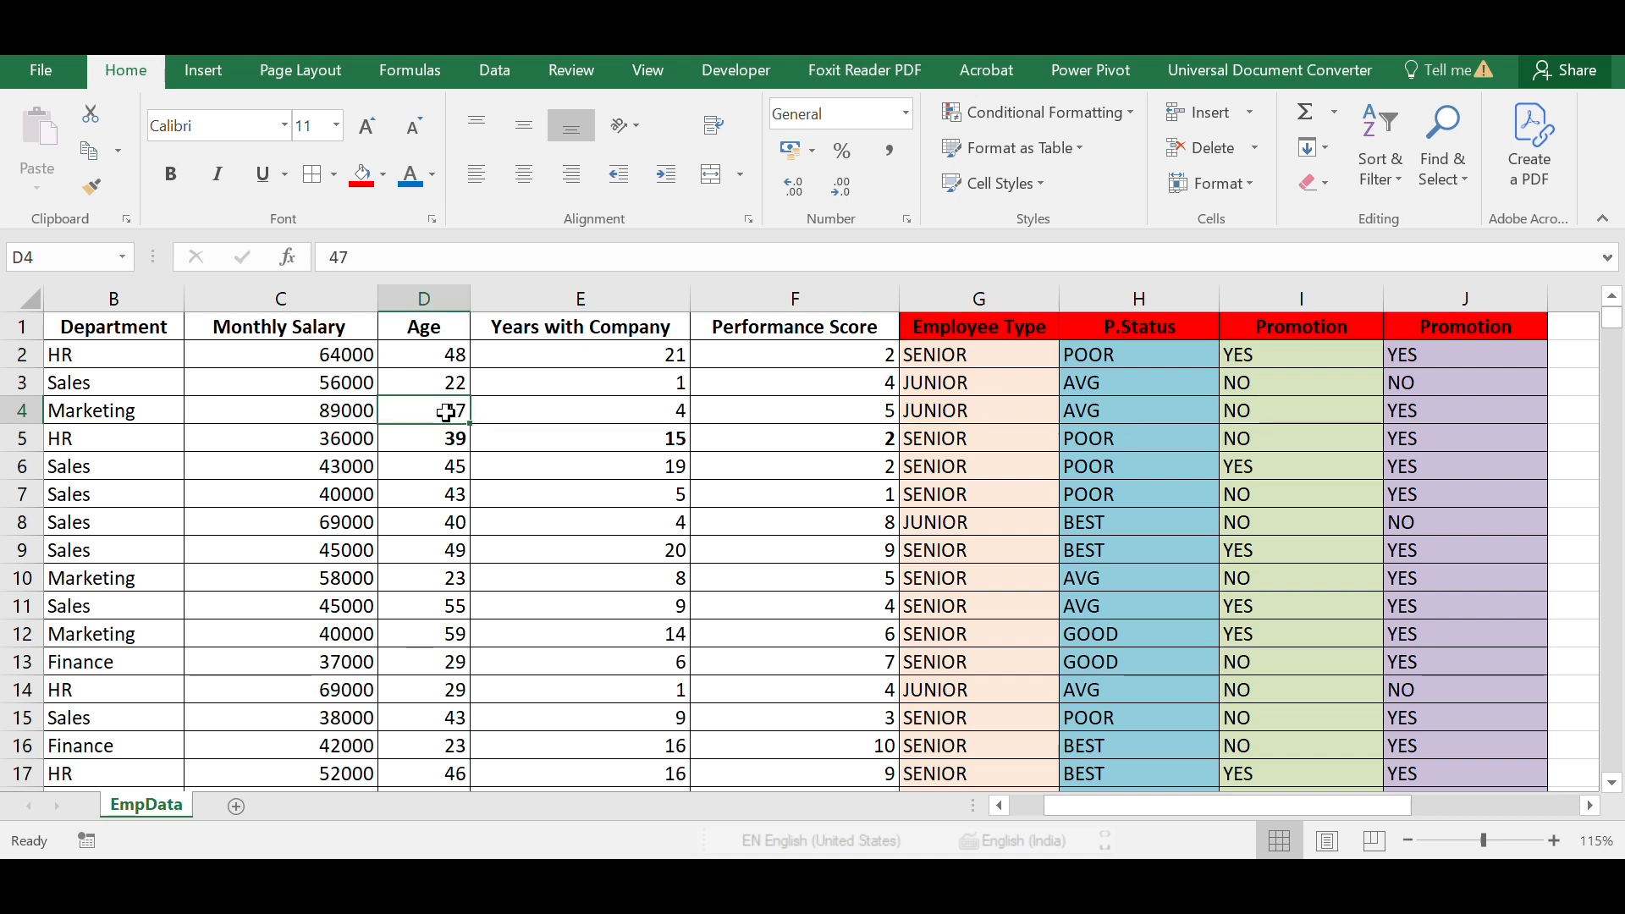
{"action": "left_click", "coordinate": [512, 412]}
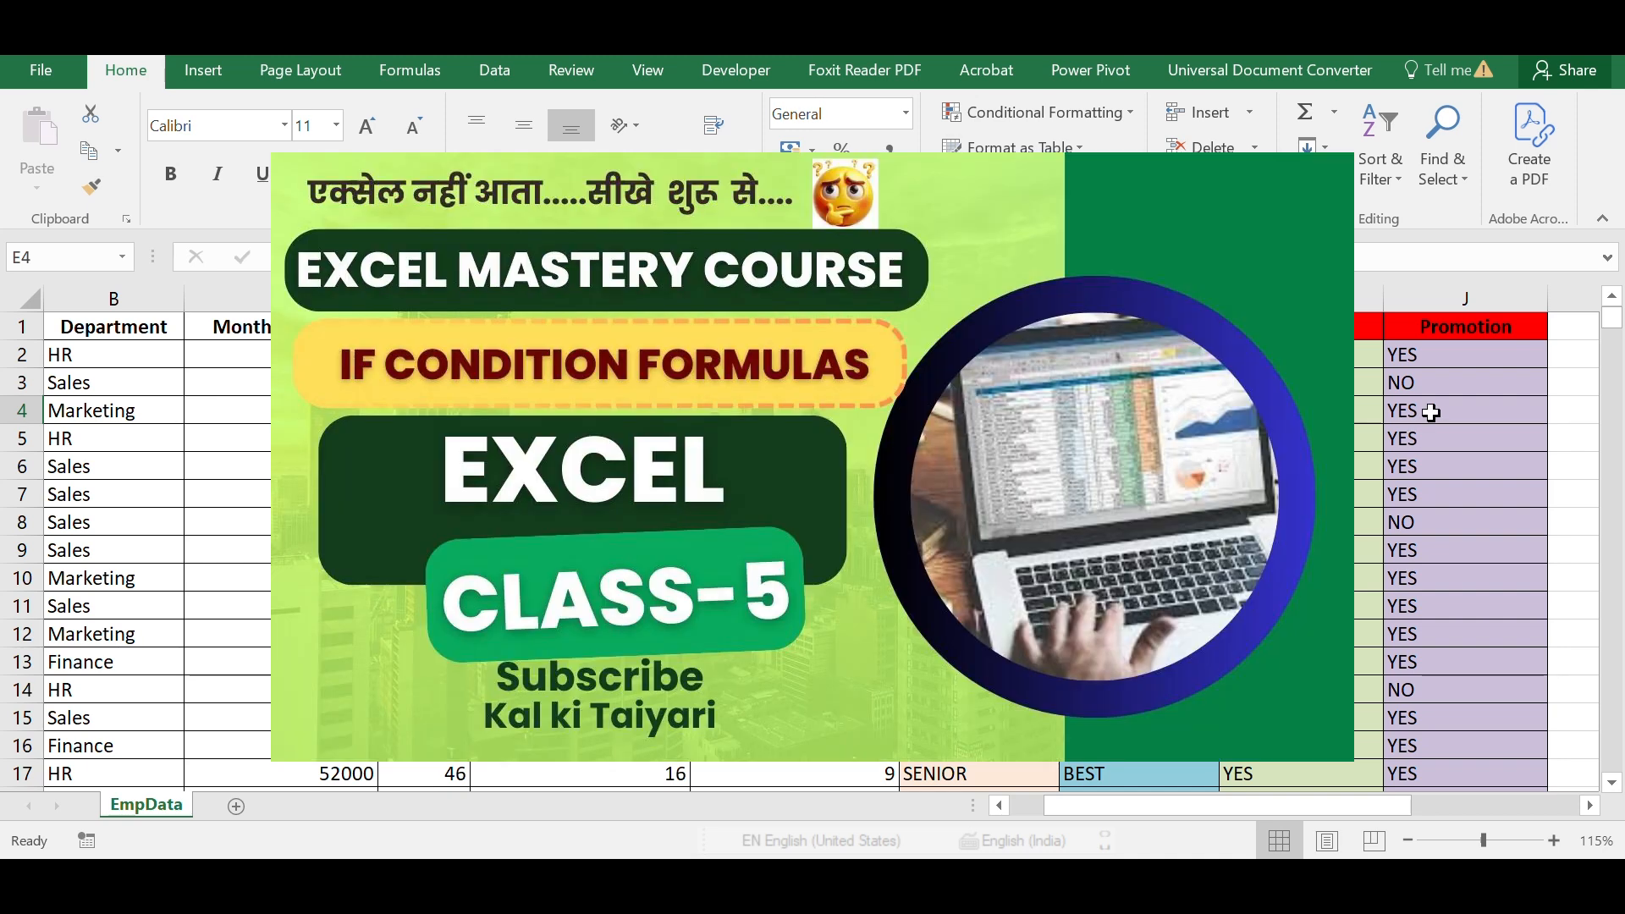
{"action": "left_click", "coordinate": [1407, 412]}
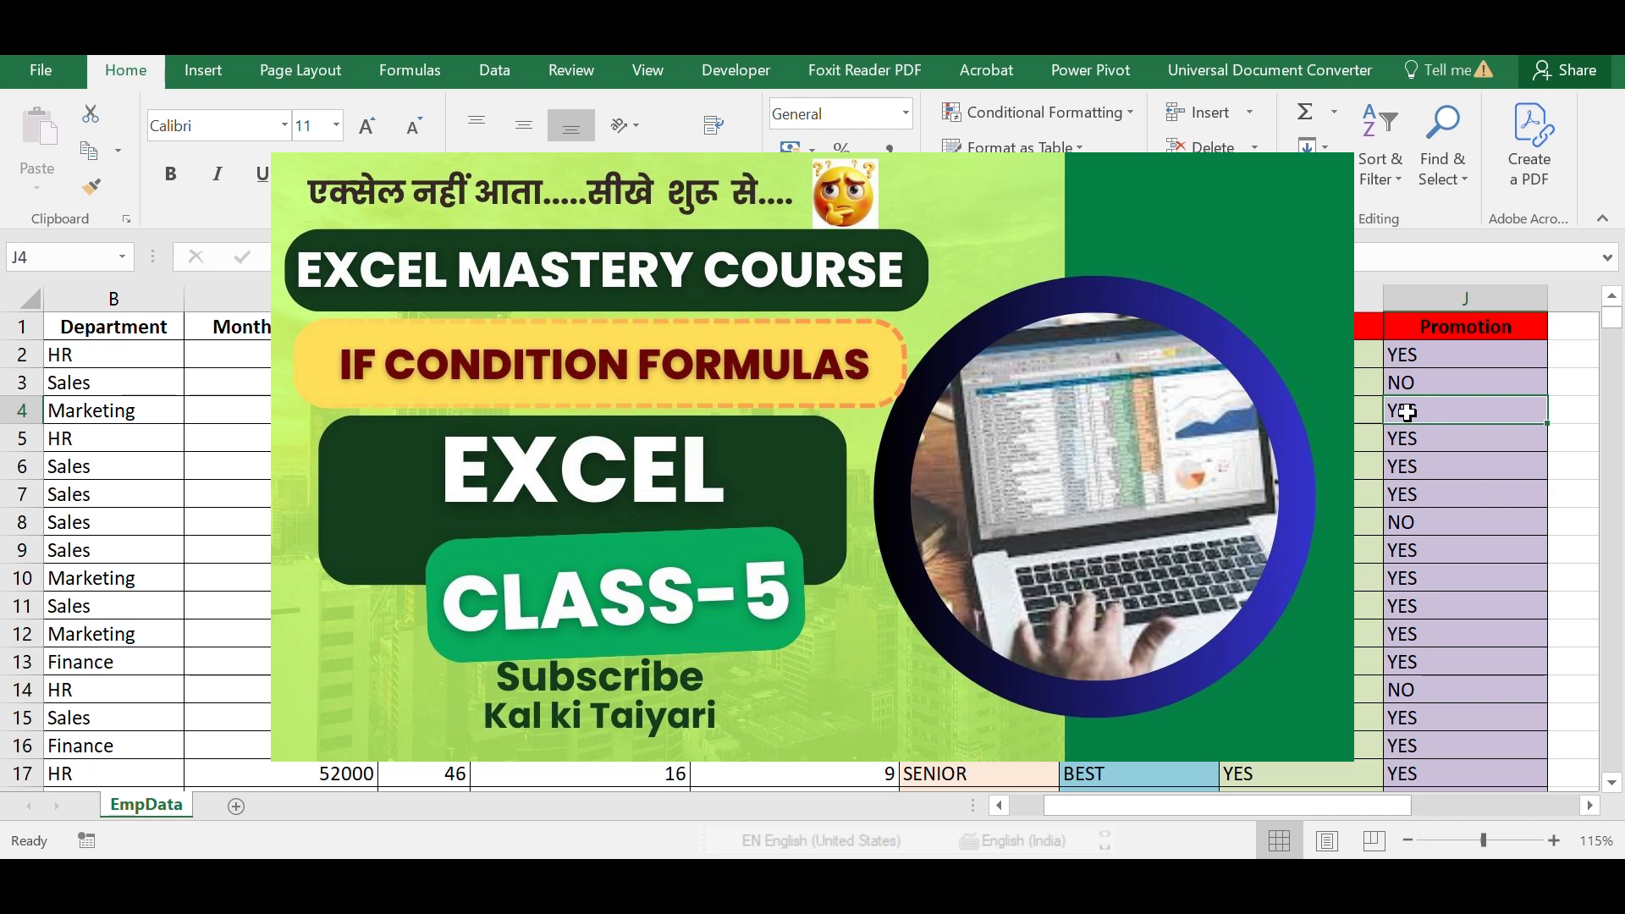
{"action": "left_click", "coordinate": [424, 411]}
{"action": "left_click", "coordinate": [580, 411]}
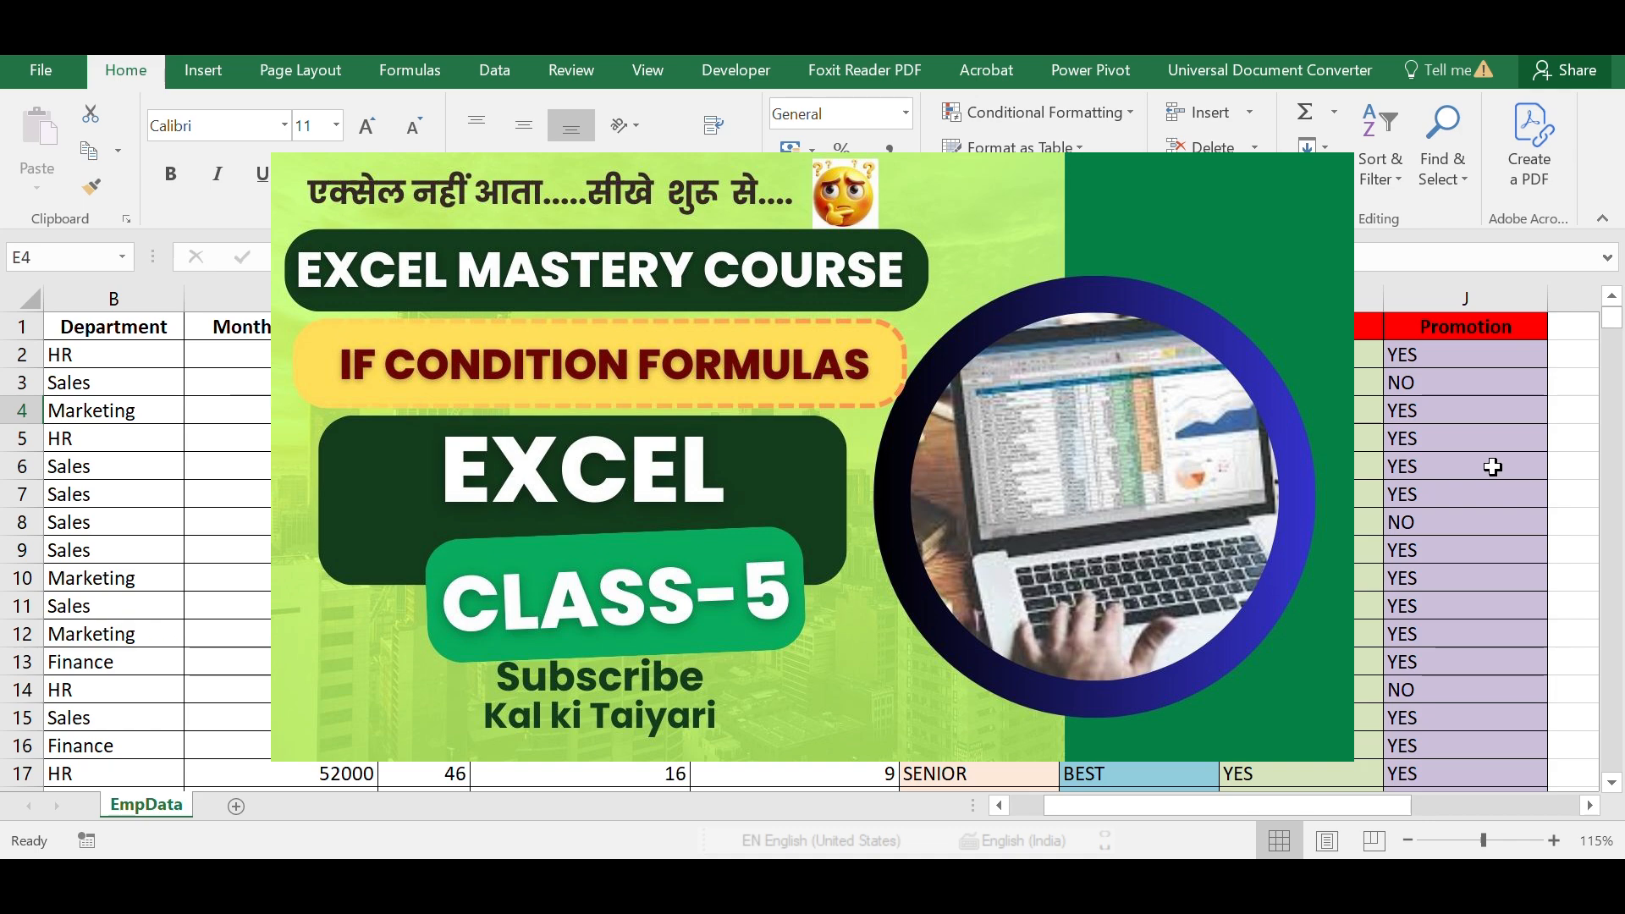
{"action": "scroll", "coordinate": [1492, 466], "scroll_direction": "down", "scroll_amount": 2, "text": "ctrl"}
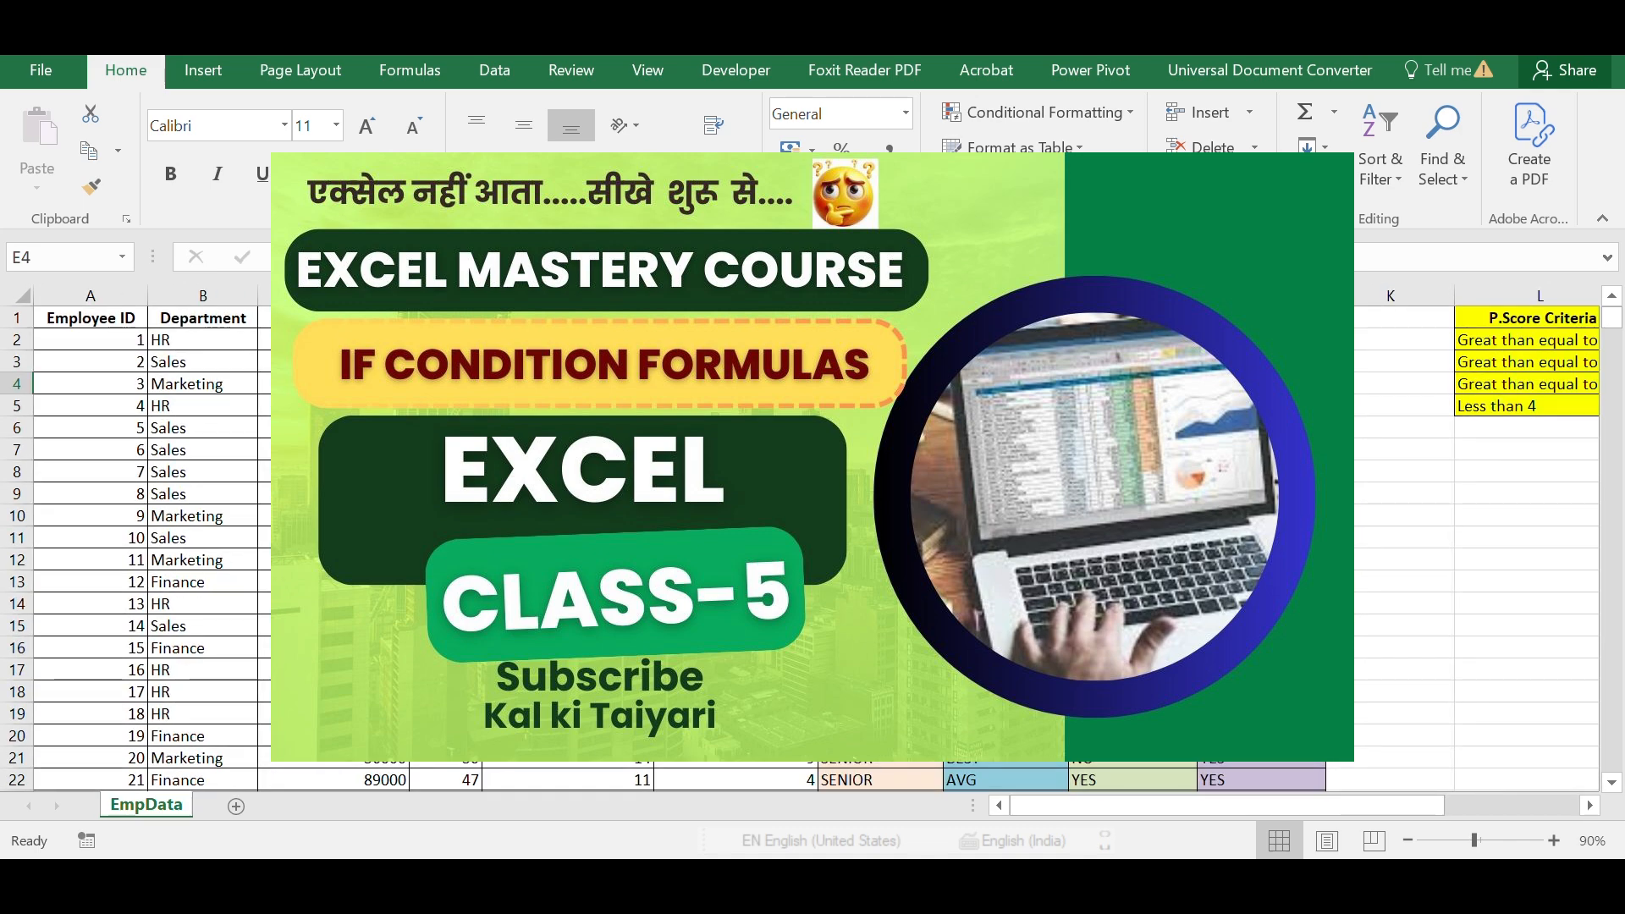
{"action": "left_click", "coordinate": [105, 317]}
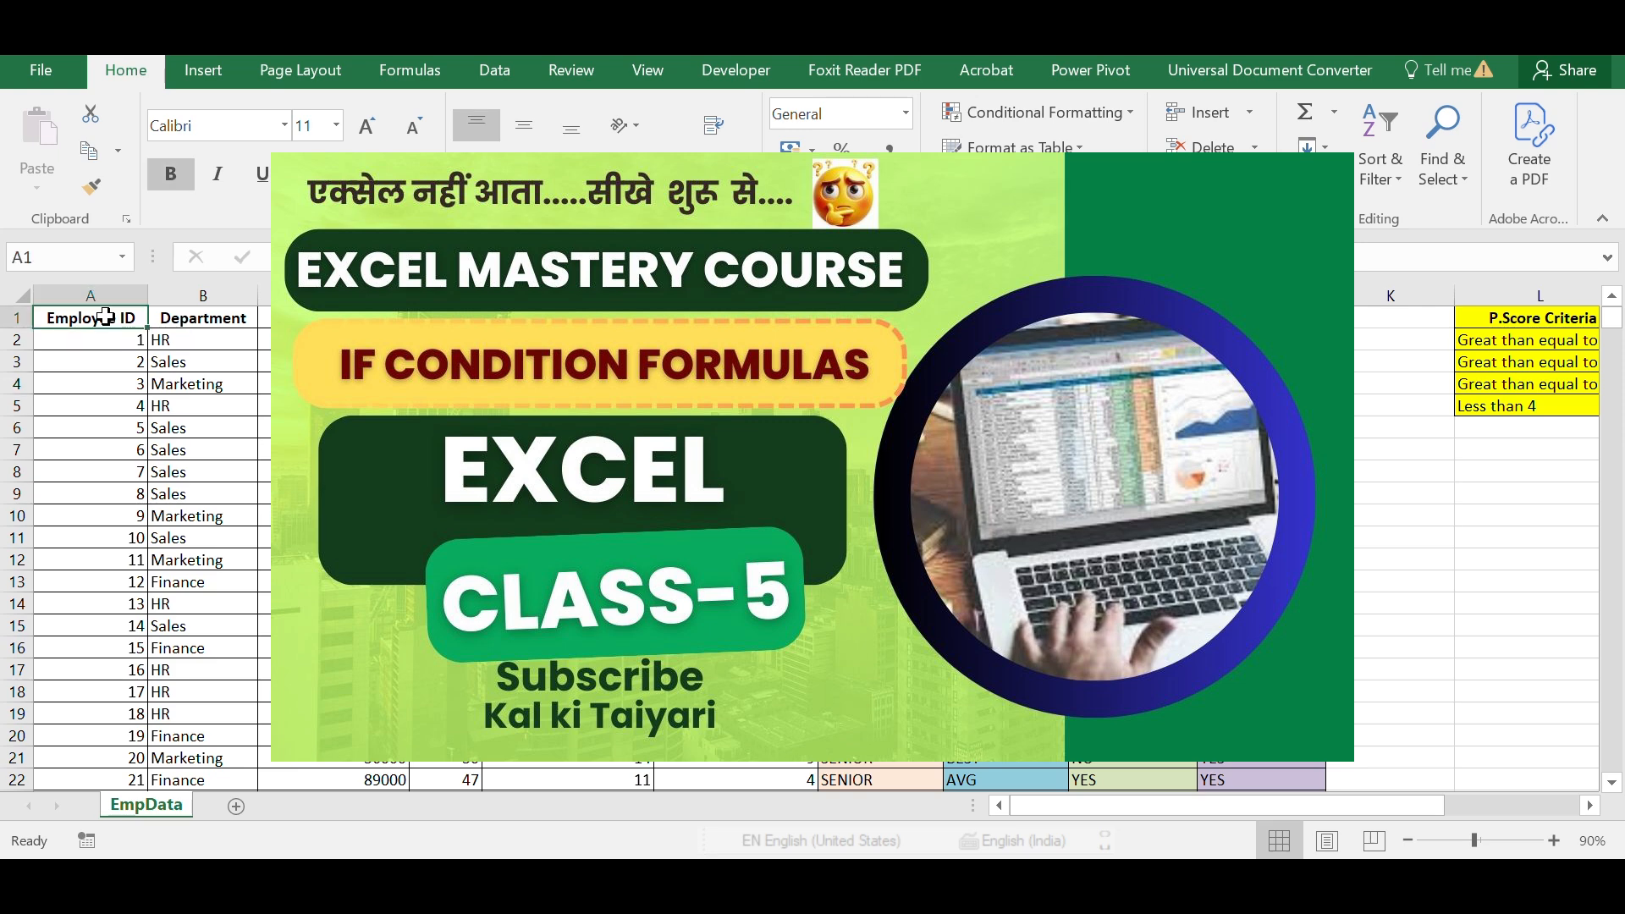
{"action": "key", "text": "ctrl+shift+Right"}
{"action": "key", "text": "ctrl+shift+Down"}
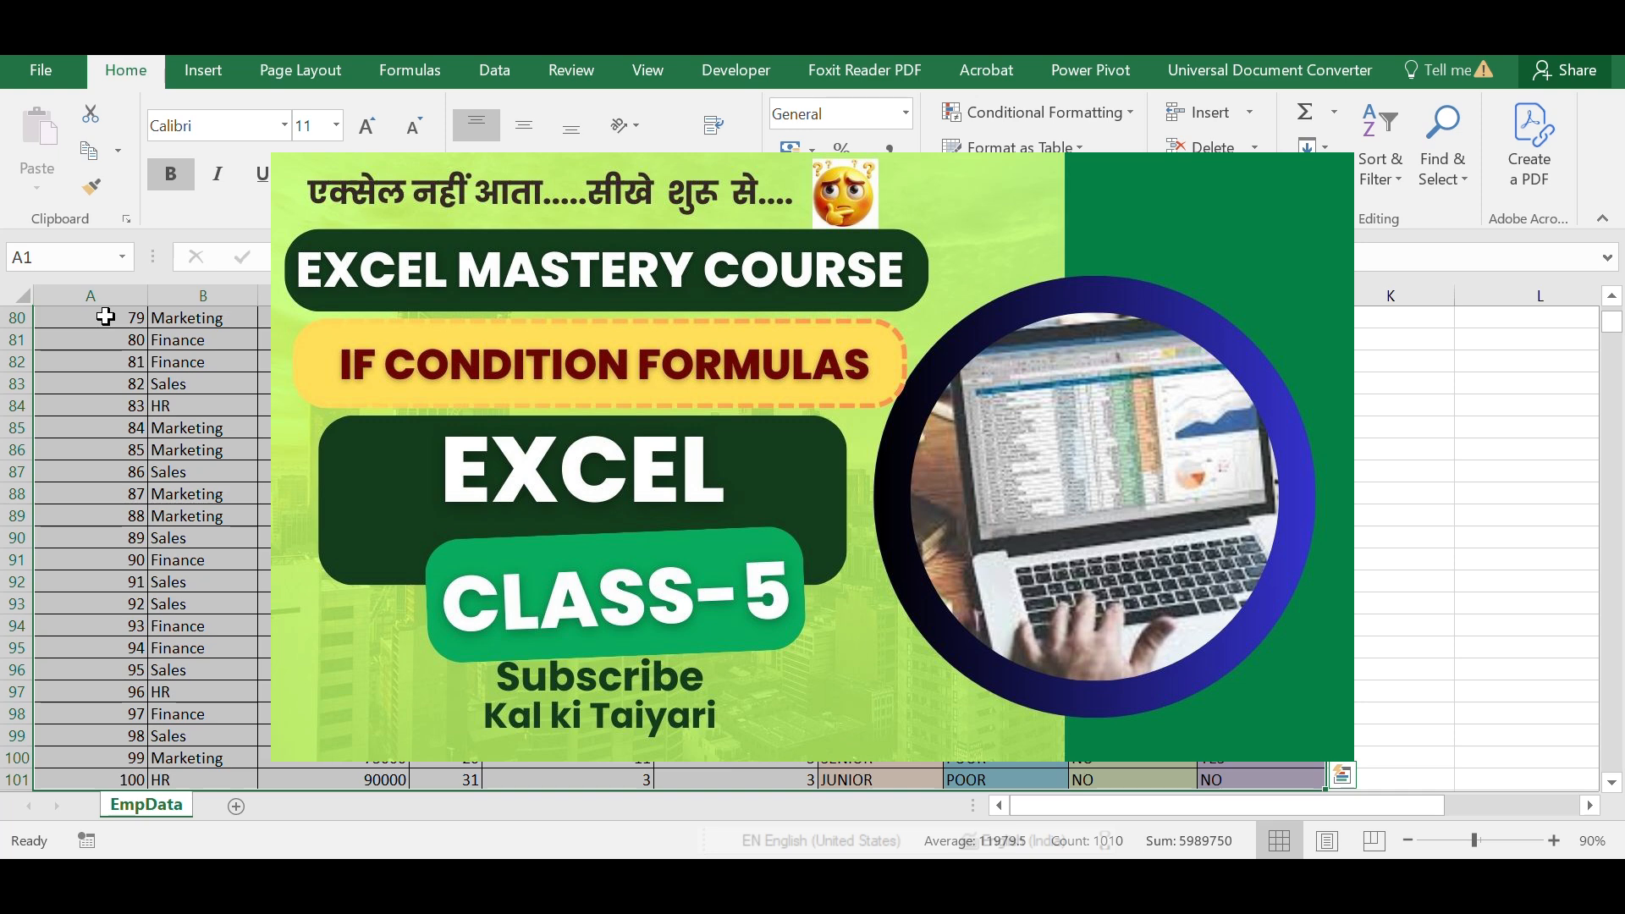
{"action": "key", "text": "ctrl+BackSpace"}
{"action": "left_click", "coordinate": [568, 362]}
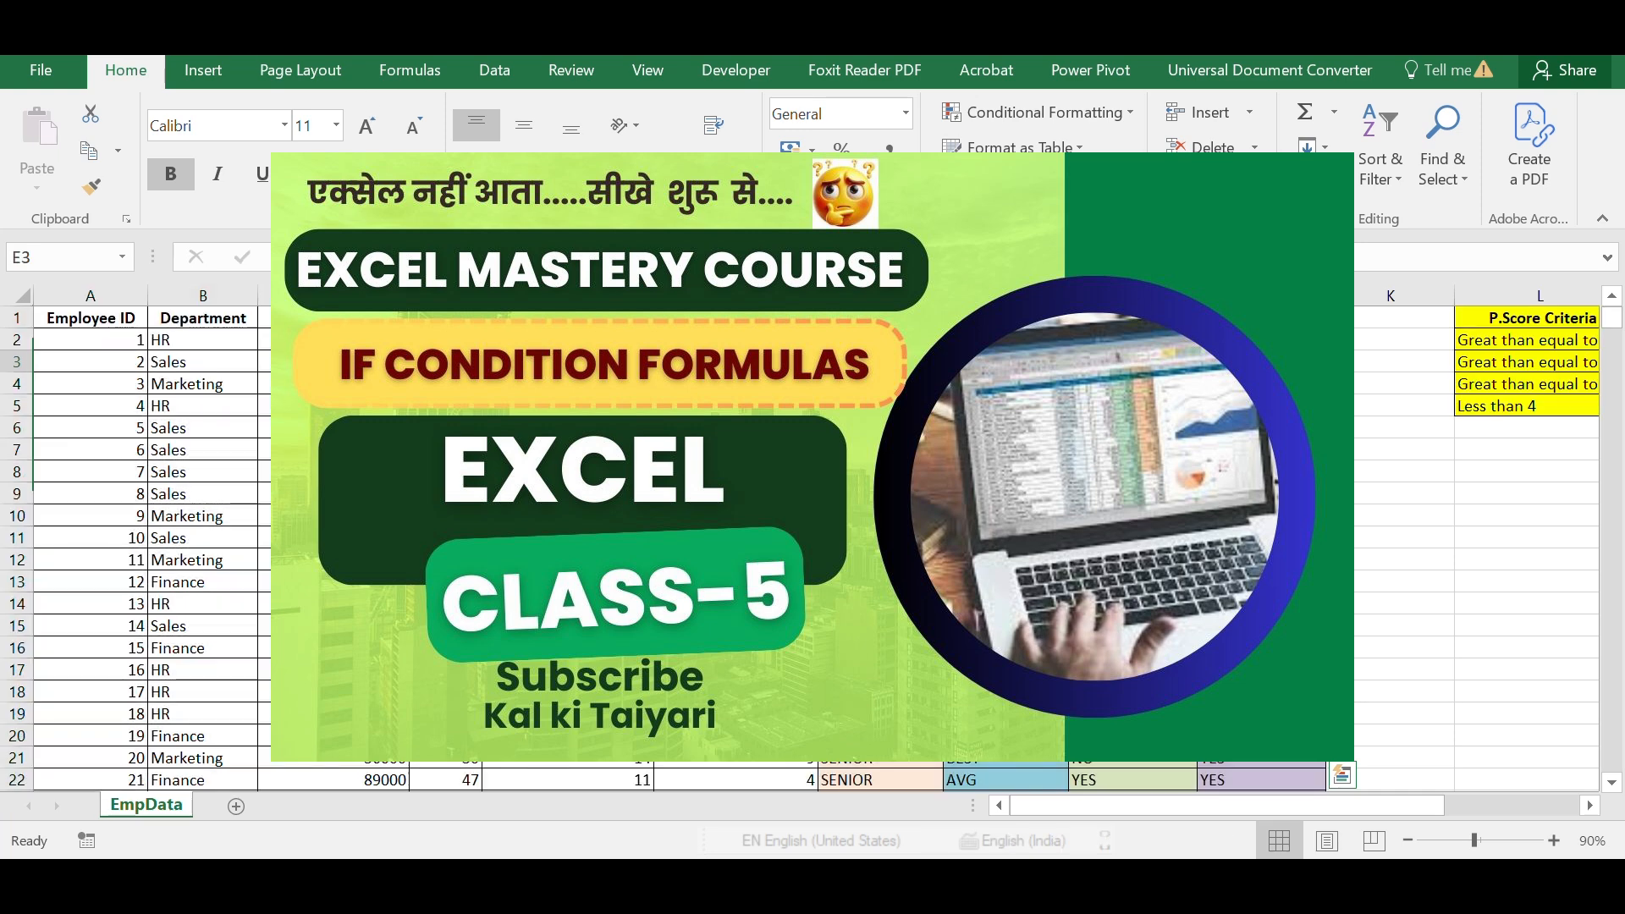